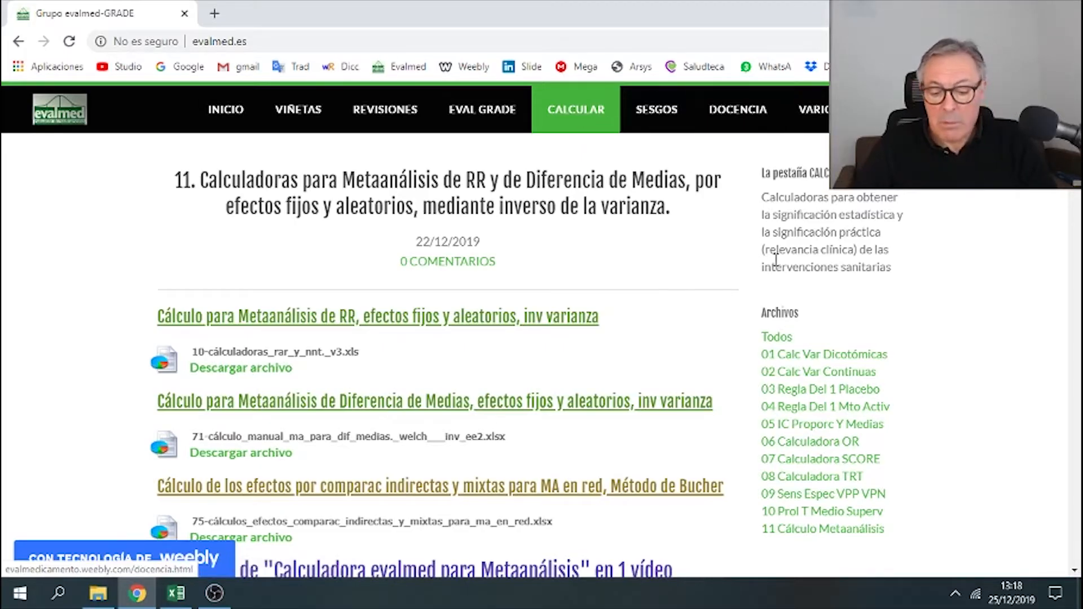
- Open the '02 Calc Var Continuas' post and look over the difference-of-means calculator description and preview
{"action": "left_click", "coordinate": [809, 375]}
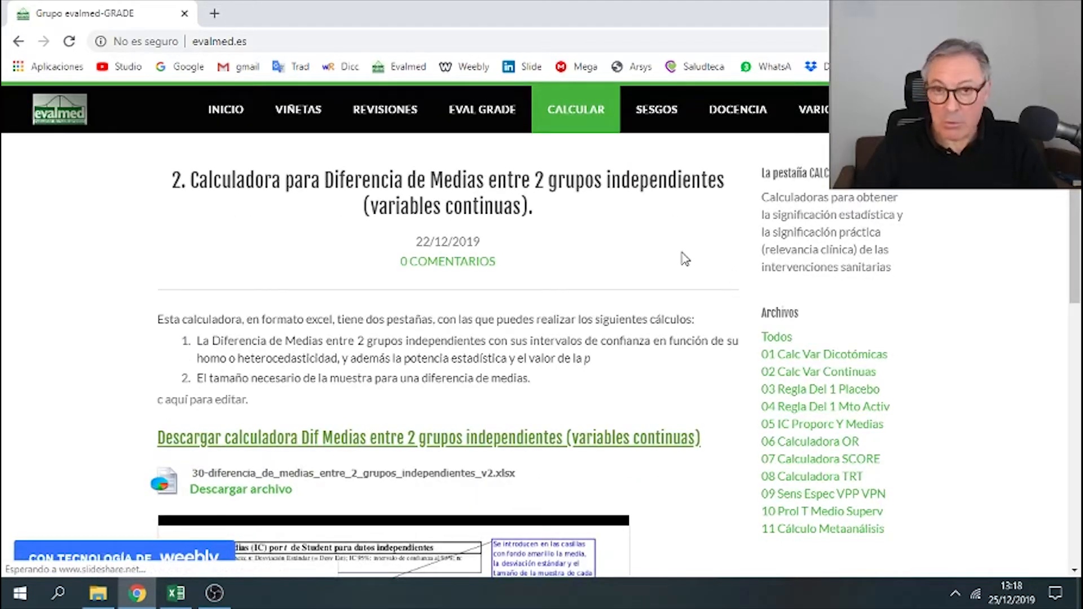
{"action": "scroll", "coordinate": [668, 249], "scroll_direction": "down", "scroll_amount": 3}
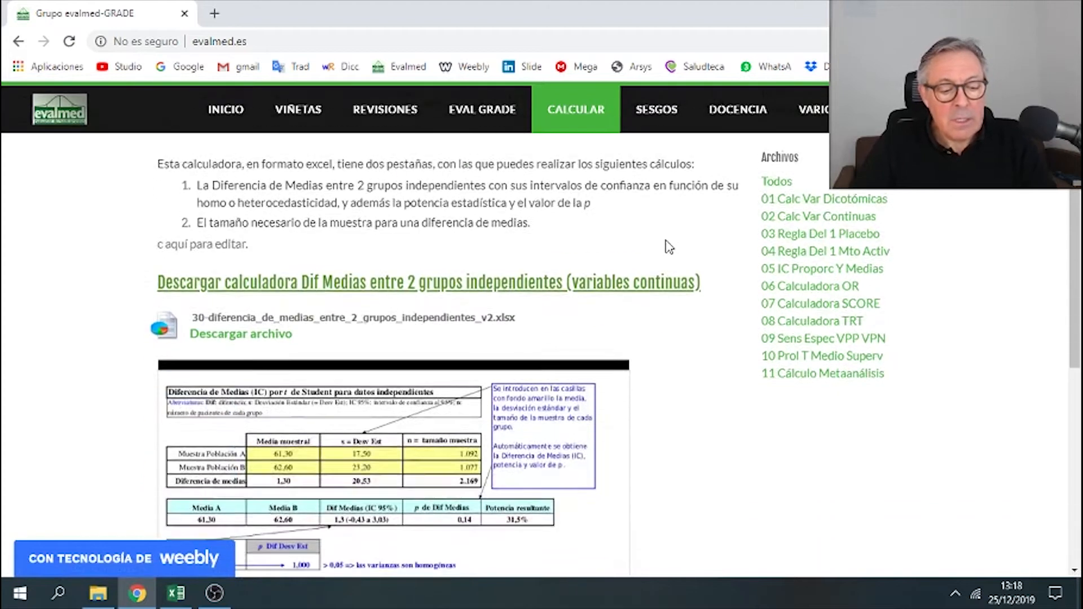
{"action": "scroll", "coordinate": [667, 248], "scroll_direction": "down", "scroll_amount": 4}
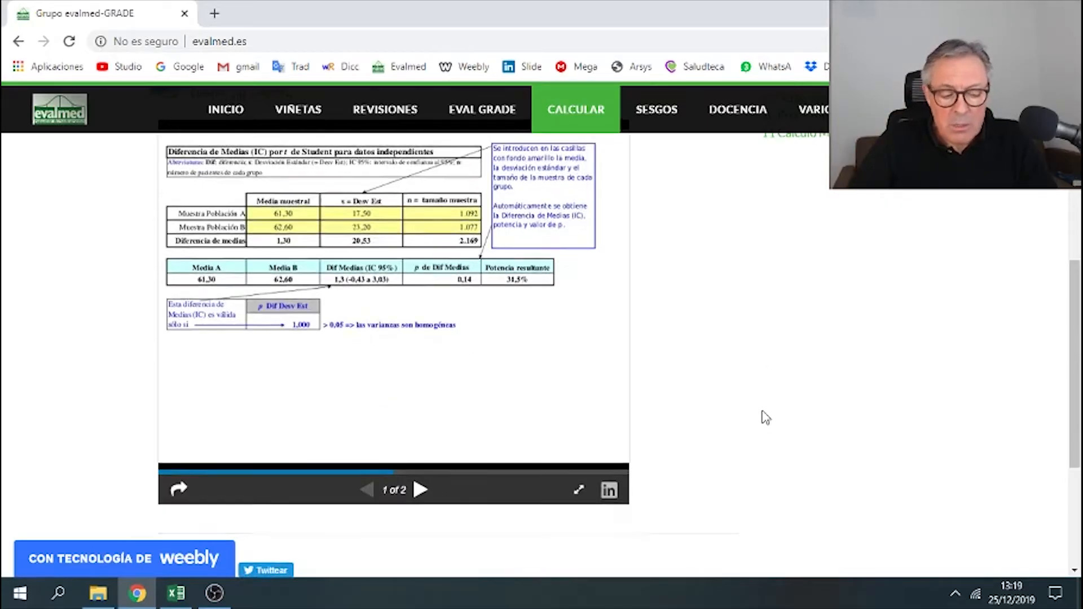
{"action": "scroll", "coordinate": [766, 419], "scroll_direction": "up", "scroll_amount": 1}
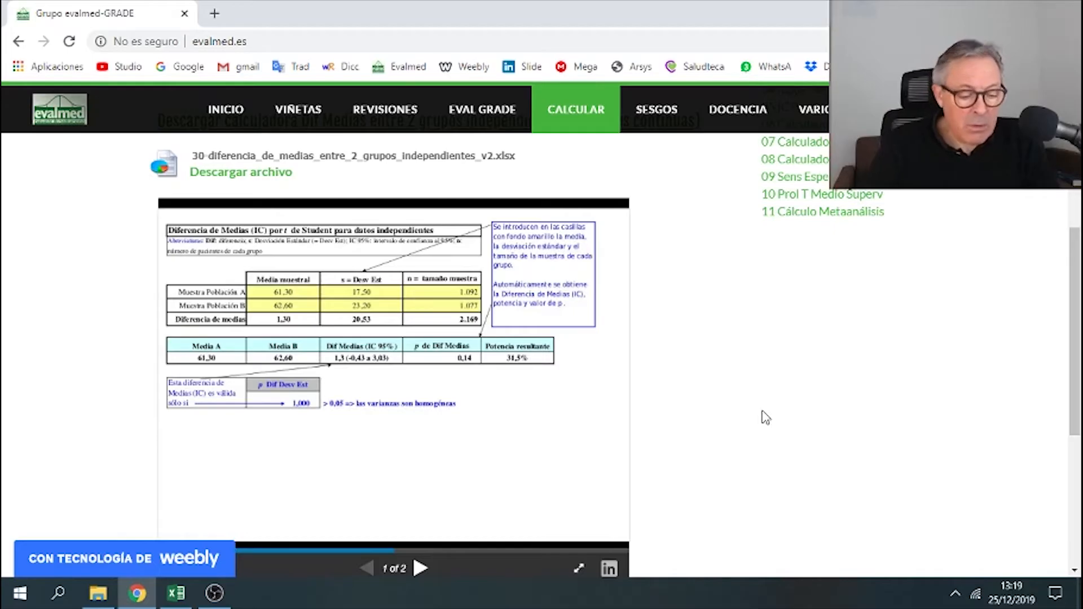
{"action": "scroll", "coordinate": [795, 392], "scroll_direction": "up", "scroll_amount": 4}
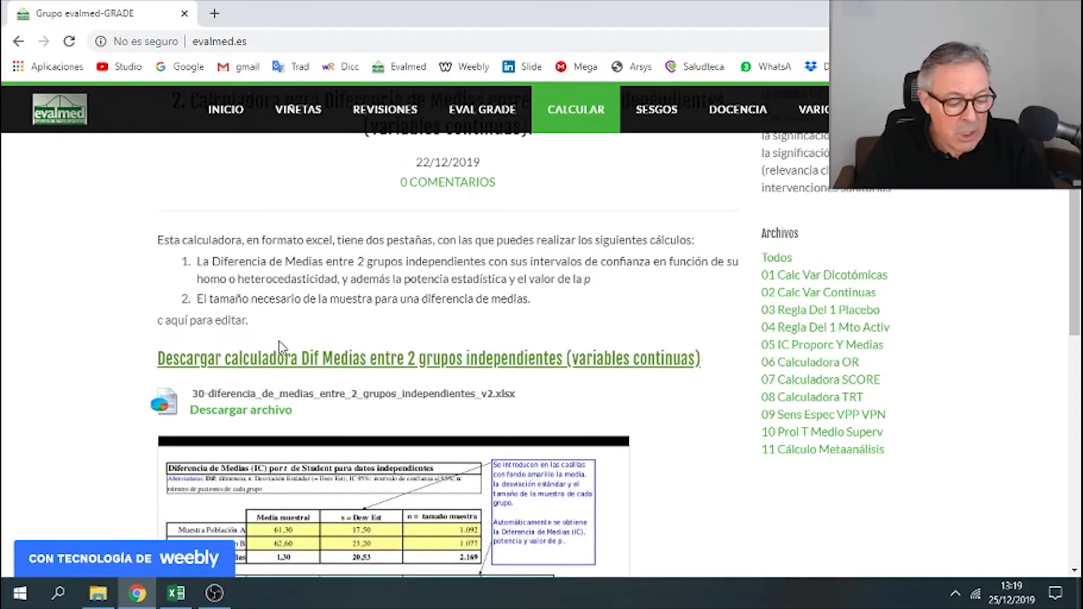
- Download the calculator spreadsheet 30-diferencia_de_medias_entre_2_grupos_independientes_v2.xlsx and open it
{"action": "left_click", "coordinate": [271, 417]}
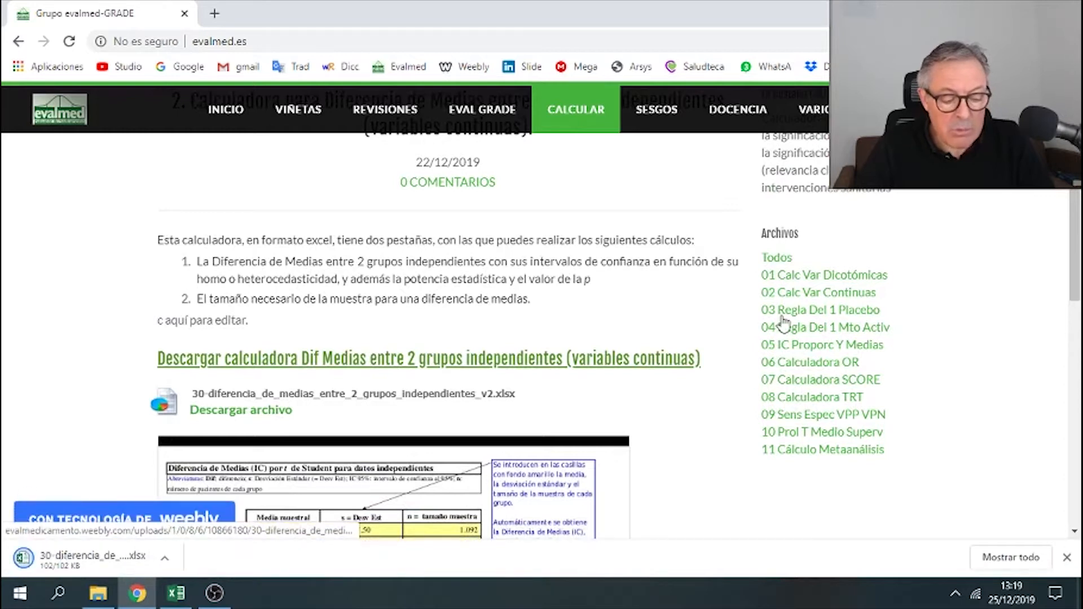
{"action": "left_click", "coordinate": [148, 562]}
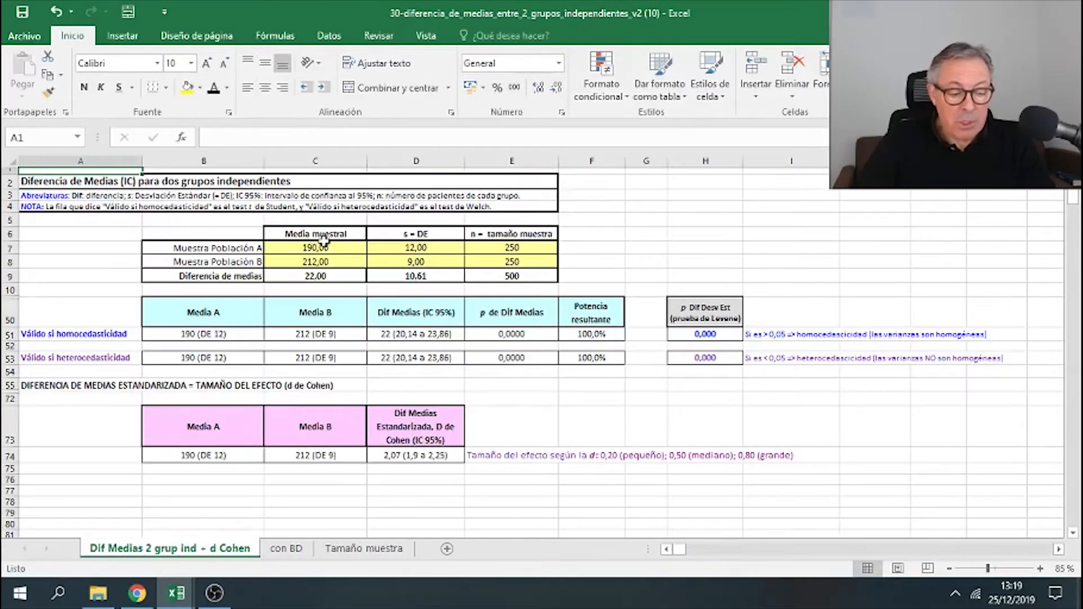
- Examine the yellow input cells for group means, standard deviations and sample sizes
{"action": "left_click_drag", "start_coordinate": [323, 249], "coordinate": [499, 264]}
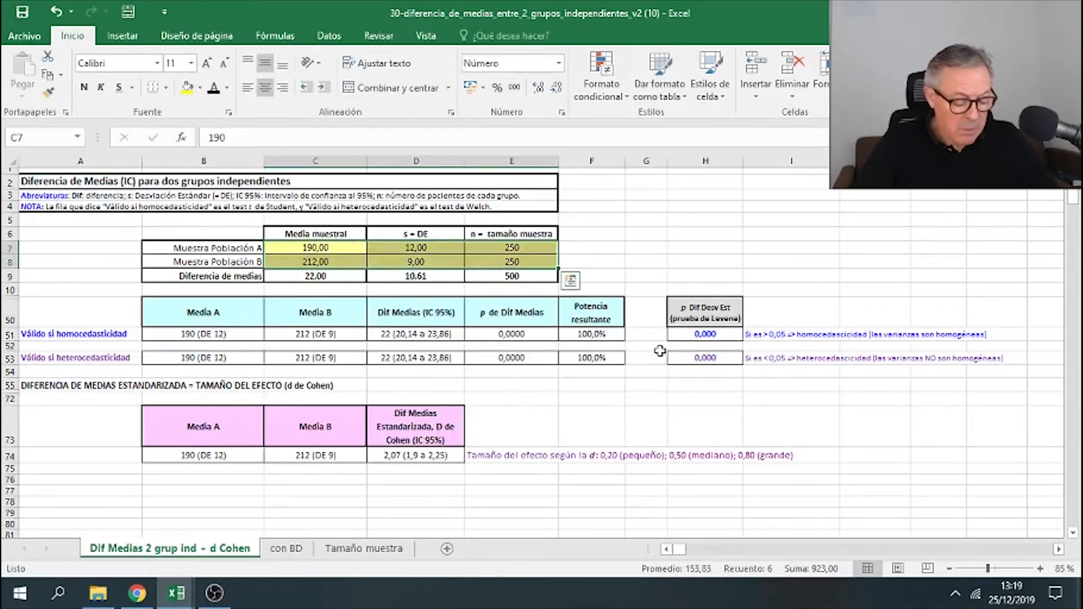
{"action": "scroll", "coordinate": [692, 356], "scroll_direction": "up", "scroll_amount": 1}
{"action": "scroll", "coordinate": [692, 356], "scroll_direction": "up", "scroll_amount": 1}
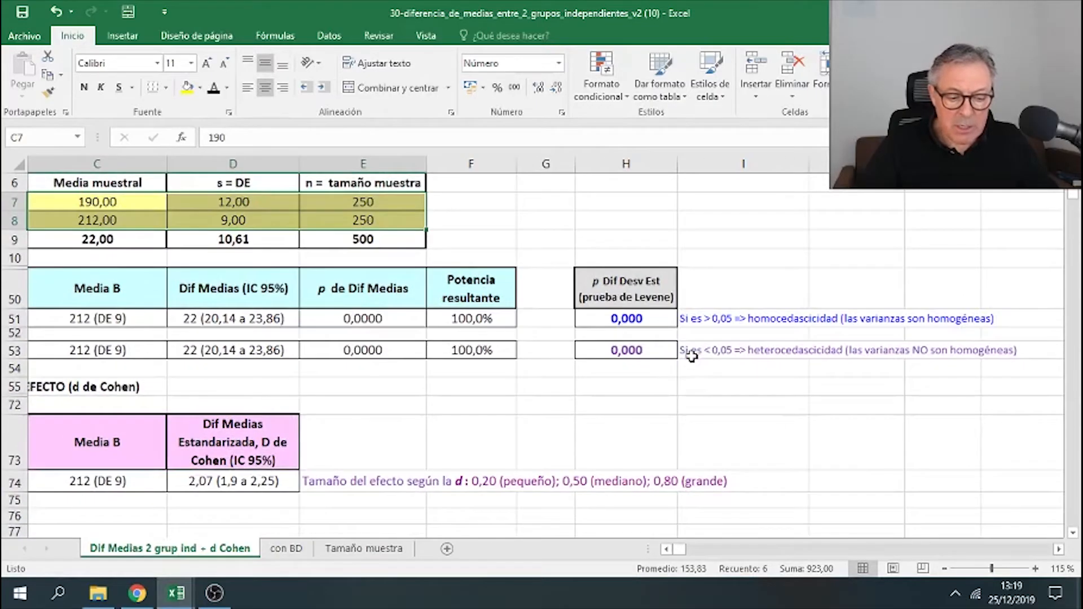
{"action": "scroll", "coordinate": [678, 383], "scroll_direction": "down", "scroll_amount": 2}
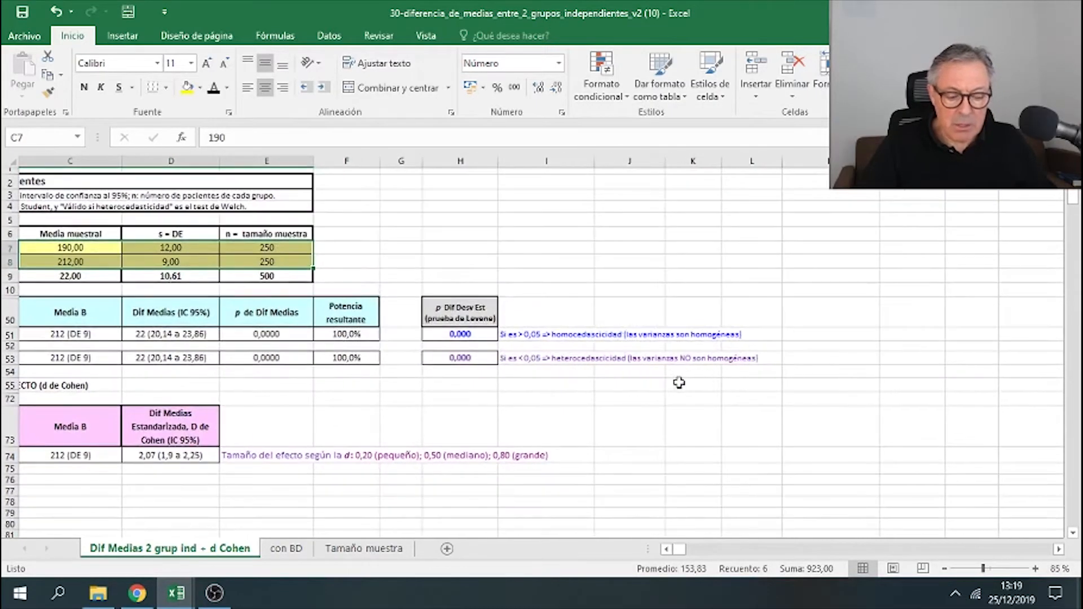
{"action": "left_click", "coordinate": [667, 549]}
{"action": "left_click", "coordinate": [667, 549]}
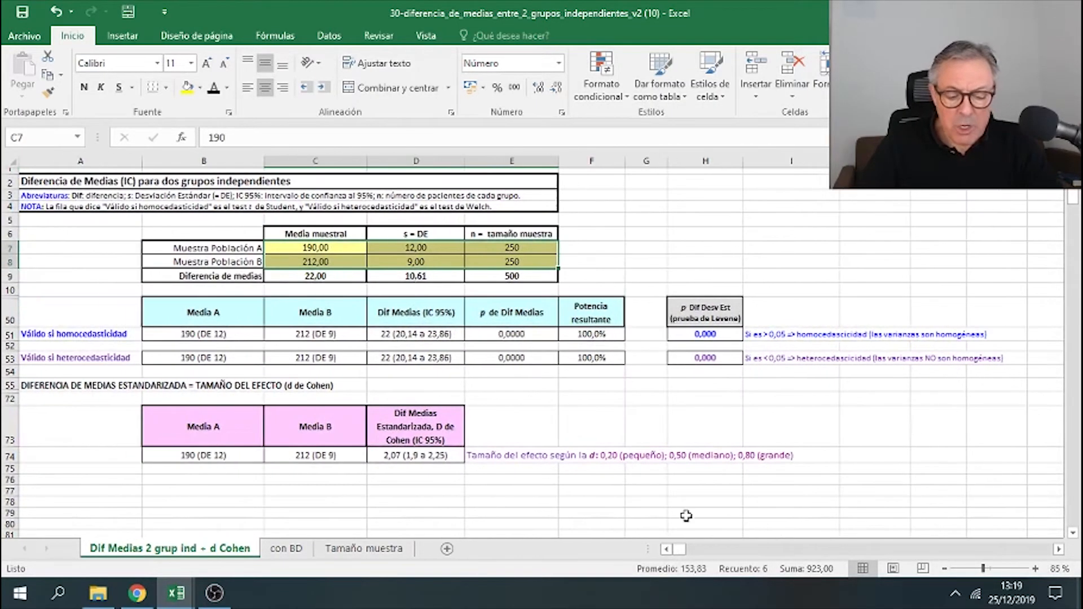
{"action": "left_click", "coordinate": [792, 411]}
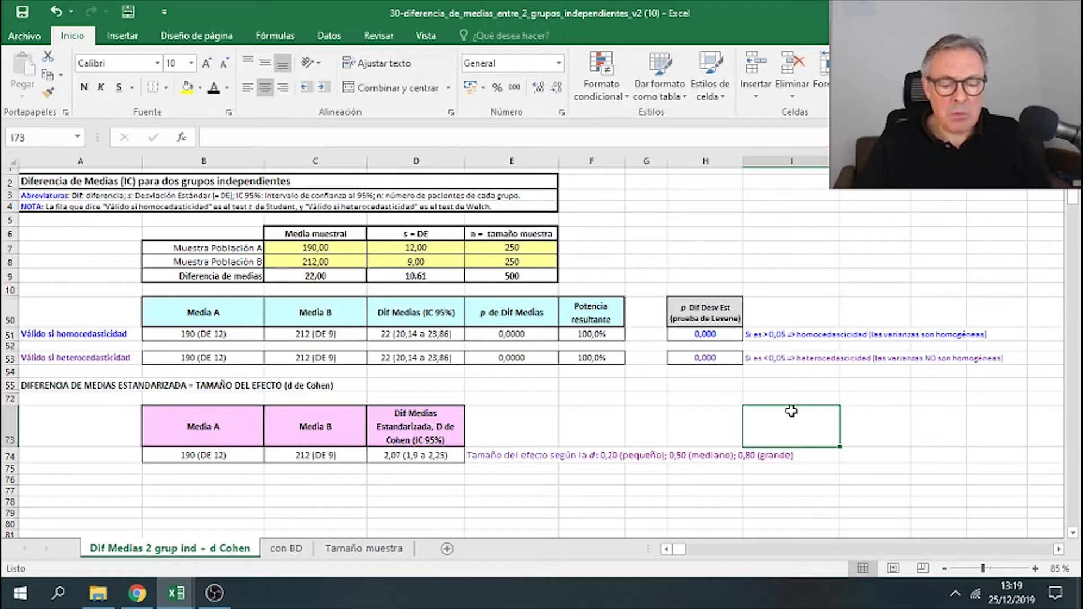
- Set the sample sizes to 1350 for population A and 1341 for population B
{"action": "left_click", "coordinate": [529, 250]}
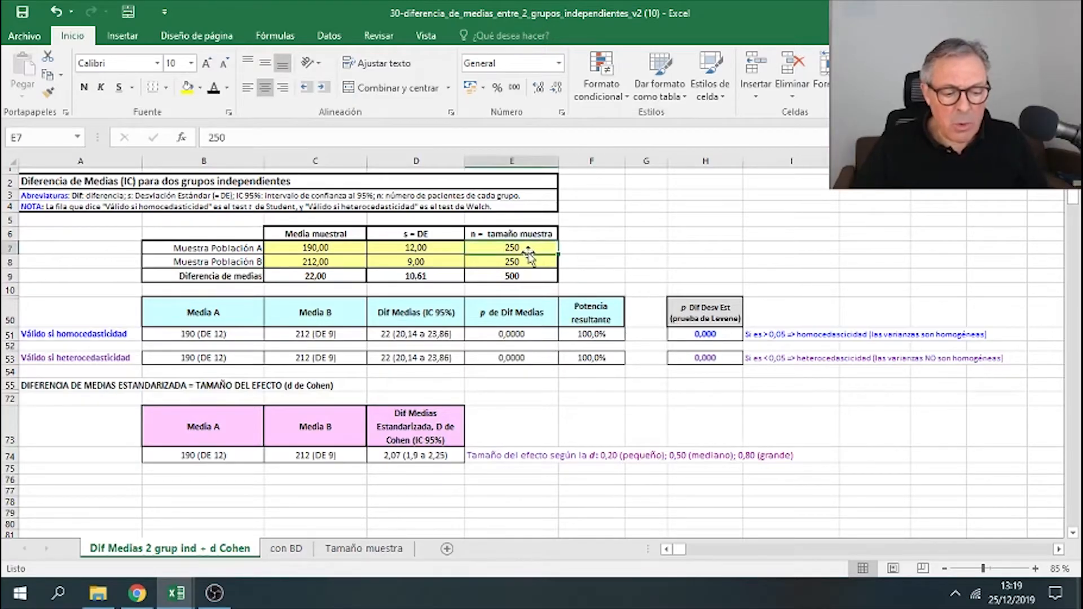
{"action": "type", "text": "1350"}
{"action": "key", "text": "Return"}
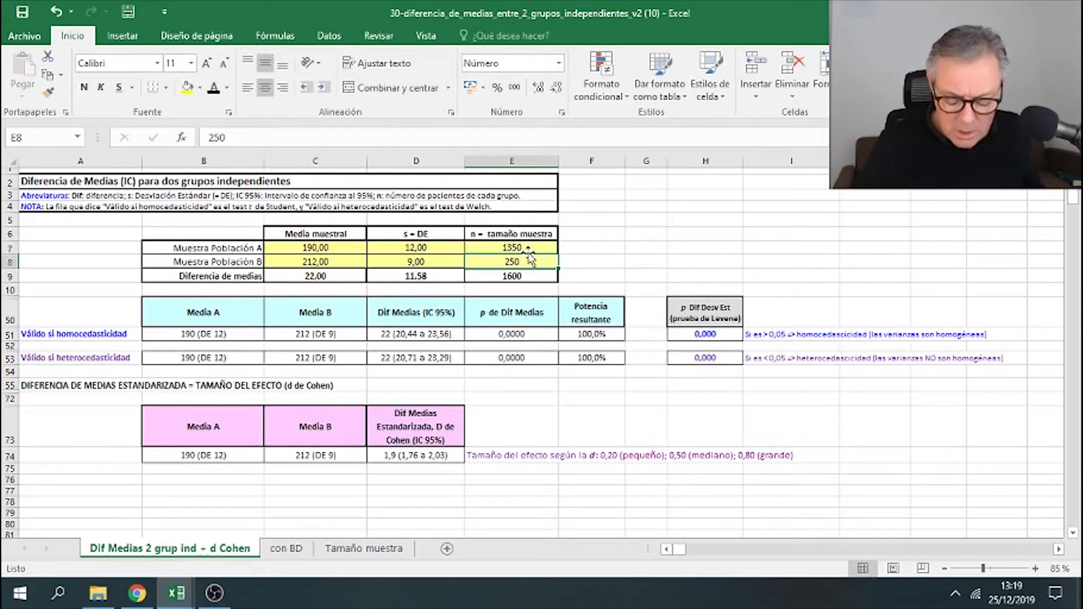
{"action": "type", "text": "1341"}
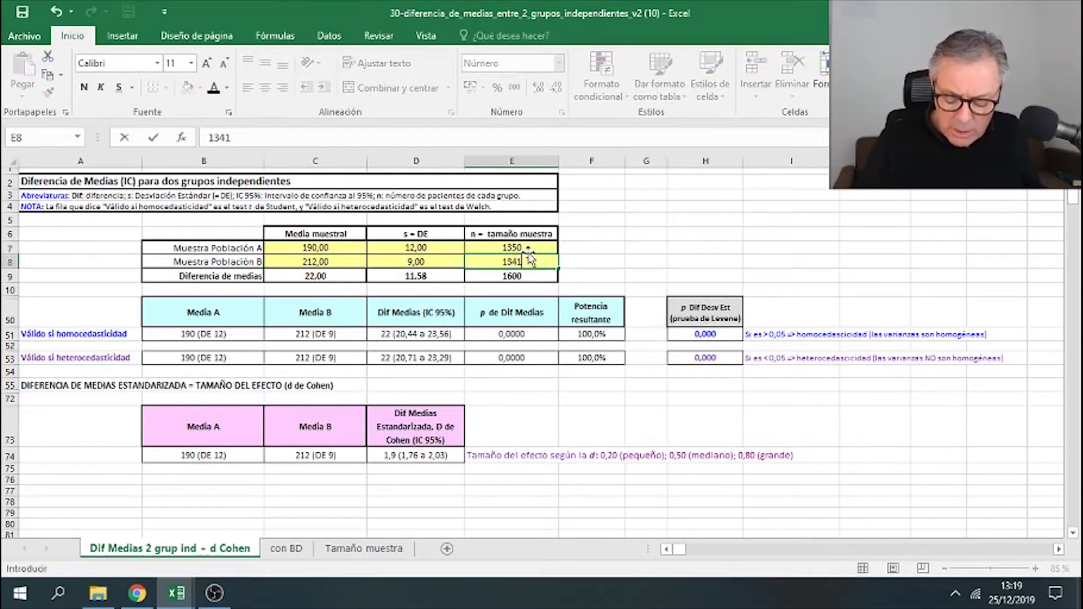
{"action": "key", "text": "Return"}
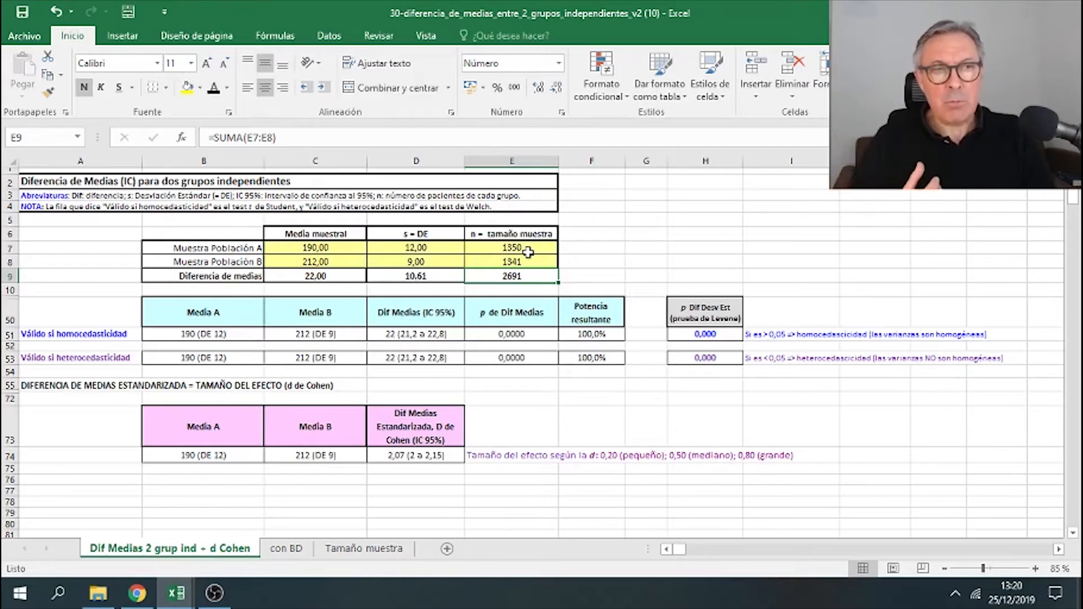
- Enter population A's sample mean 174,52 and standard deviation 21,7
{"action": "left_click", "coordinate": [349, 252]}
{"action": "type", "text": "1"}
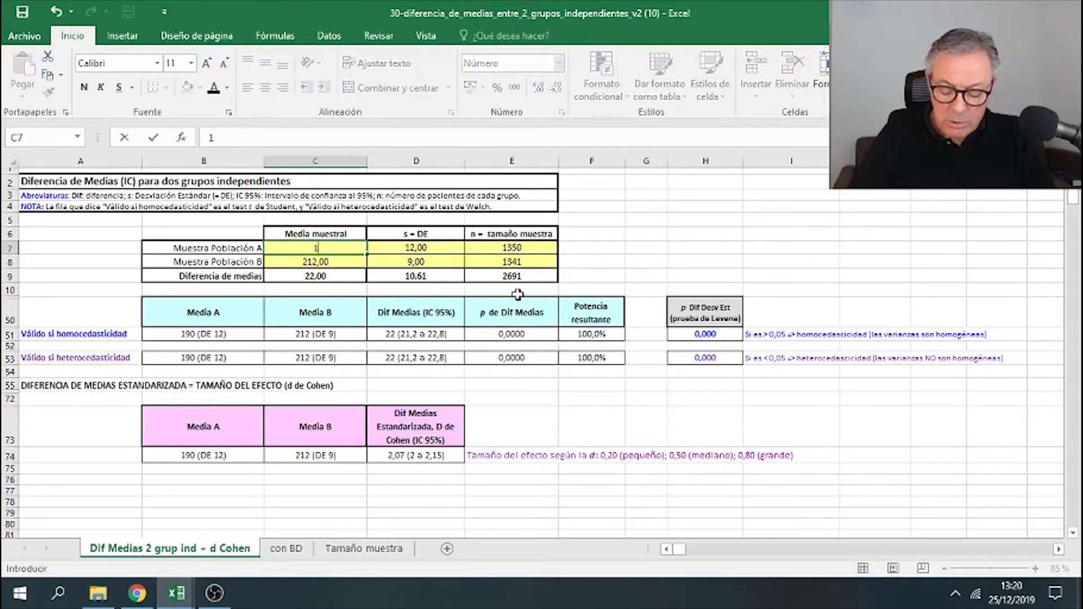
{"action": "type", "text": "74,52"}
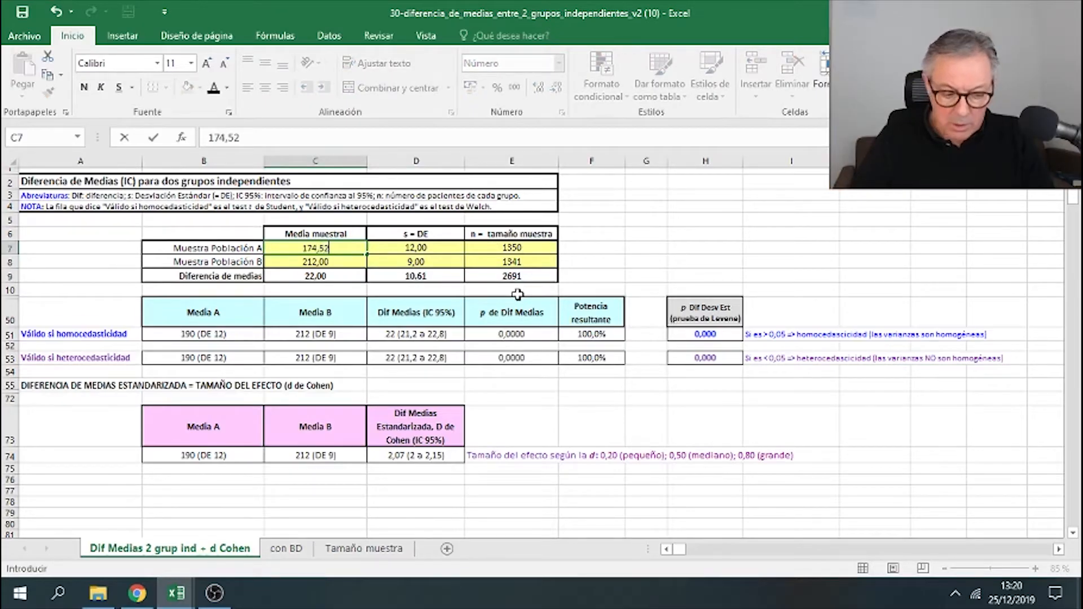
{"action": "key", "text": "Tab"}
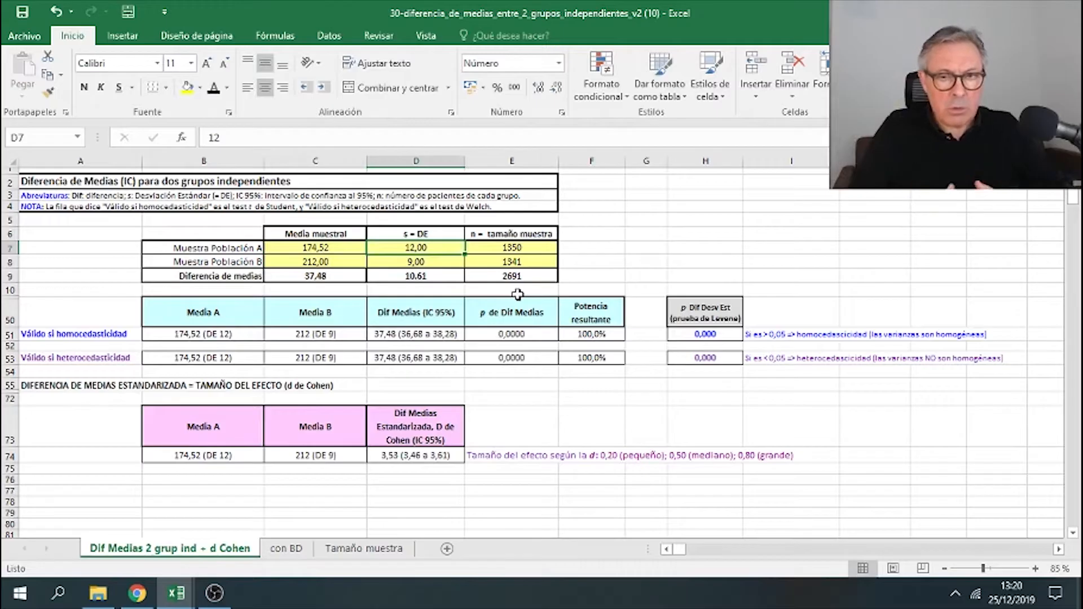
{"action": "left_click", "coordinate": [518, 248]}
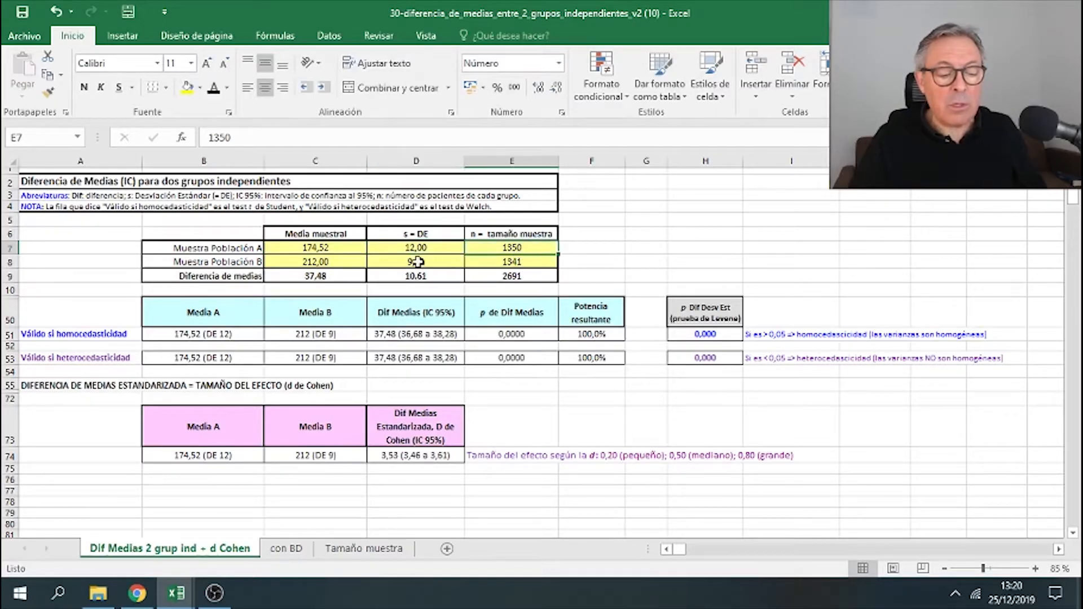
{"action": "left_click", "coordinate": [418, 250]}
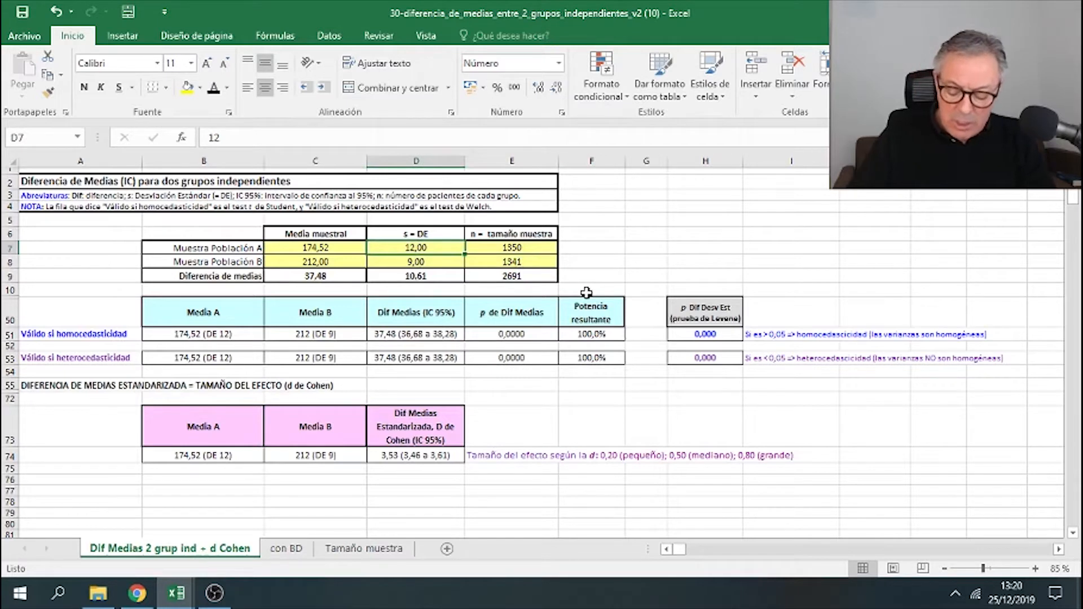
{"action": "type", "text": "21,7"}
{"action": "key", "text": "Return"}
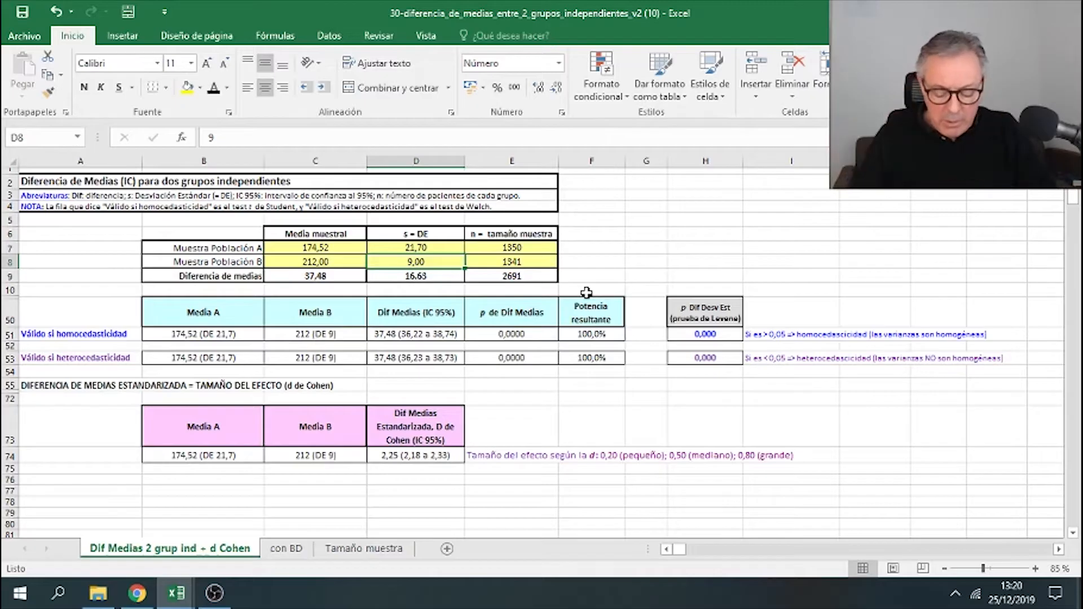
- Enter population B's sample mean 201,57 and standard deviation 18,92
{"action": "key", "text": "Left"}
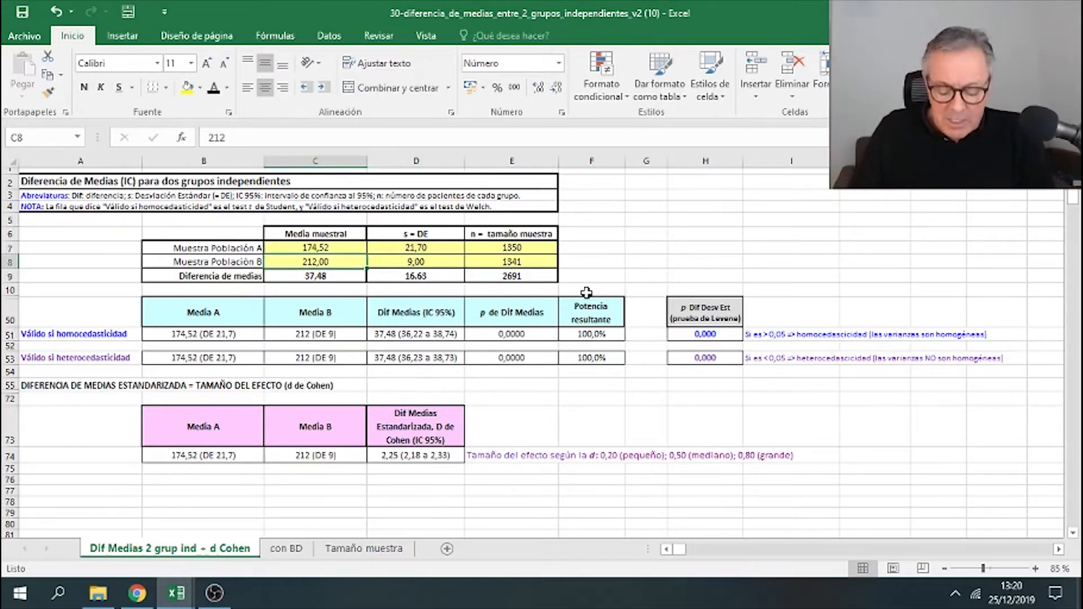
{"action": "type", "text": "201"}
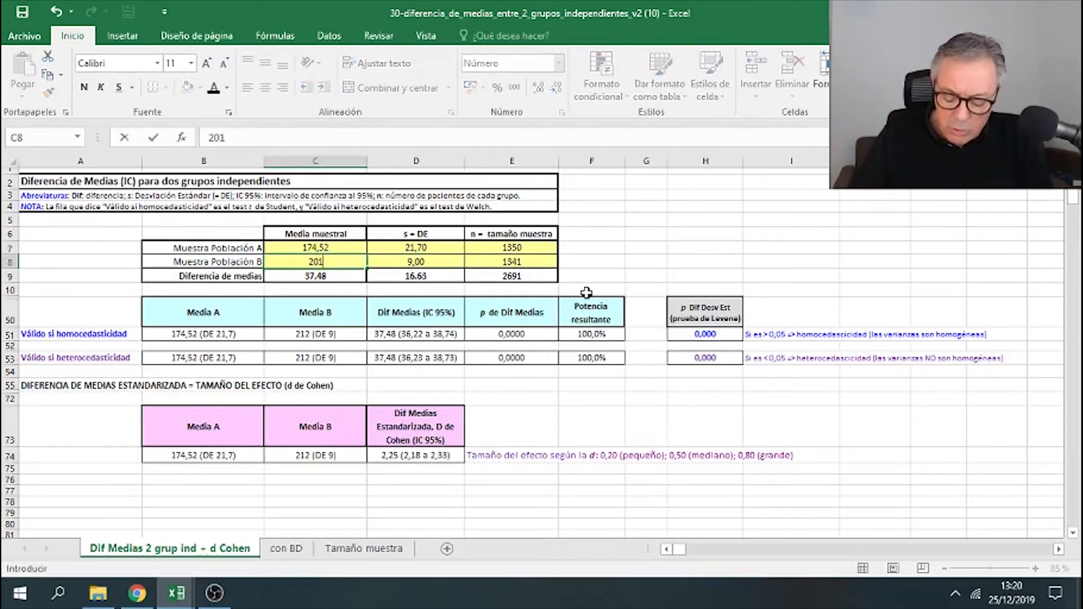
{"action": "type", "text": ",57"}
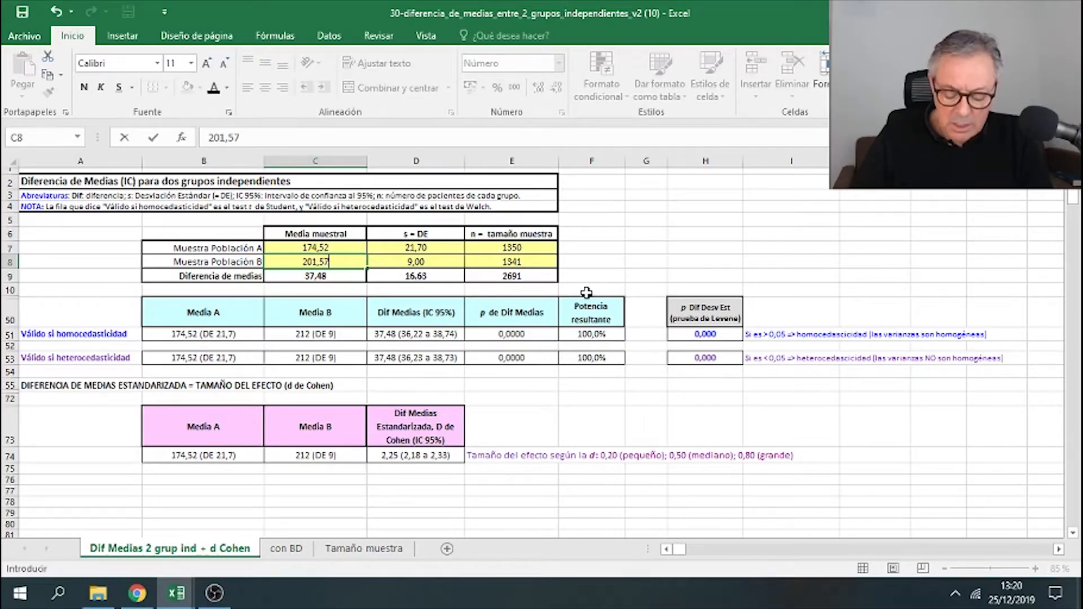
{"action": "key", "text": "Tab"}
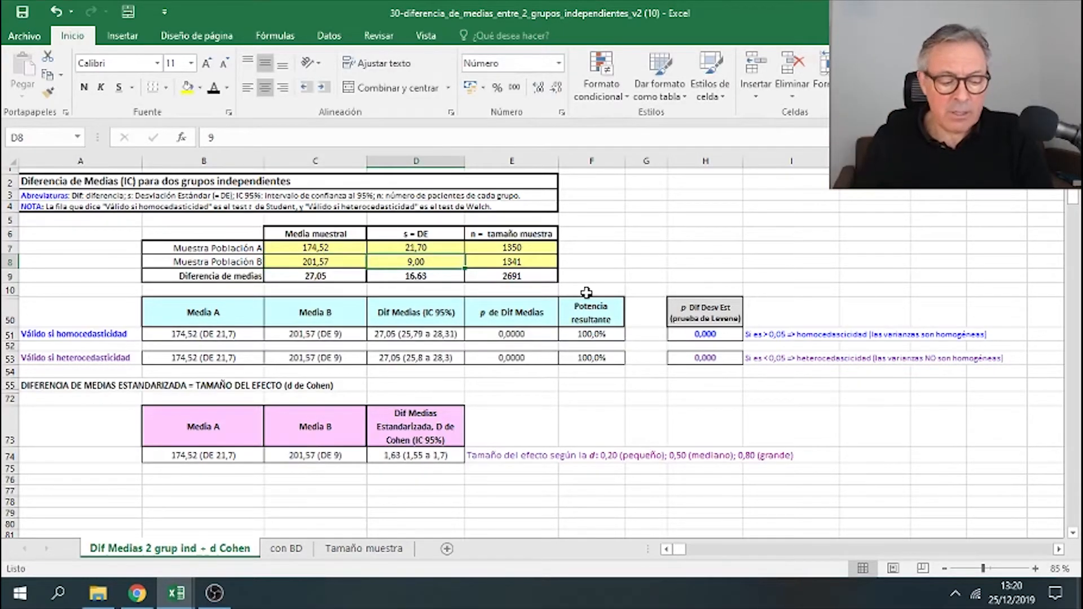
{"action": "type", "text": "18"}
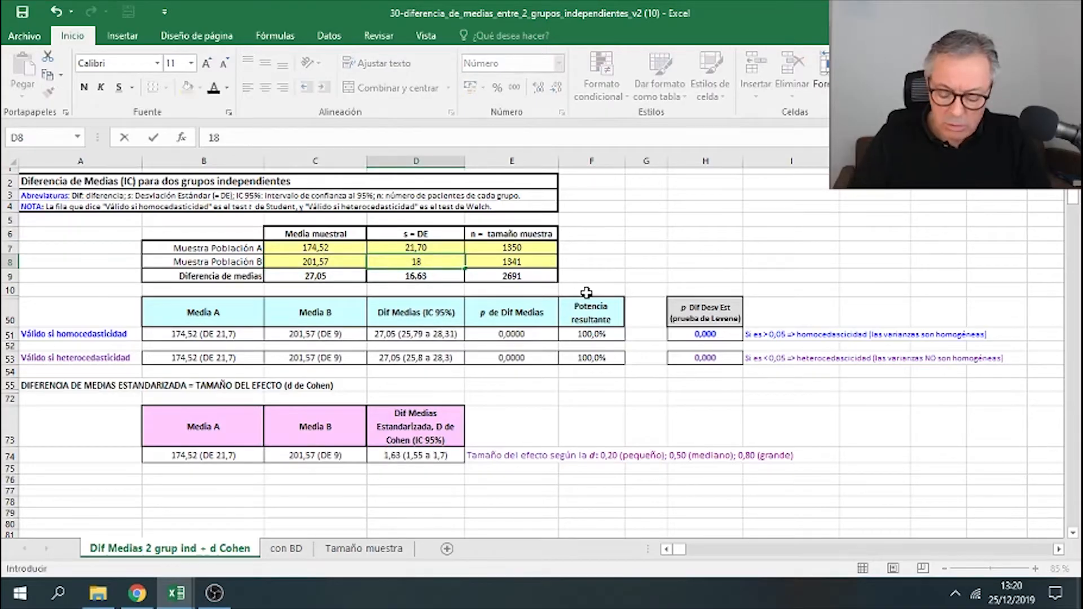
{"action": "type", "text": ",9"}
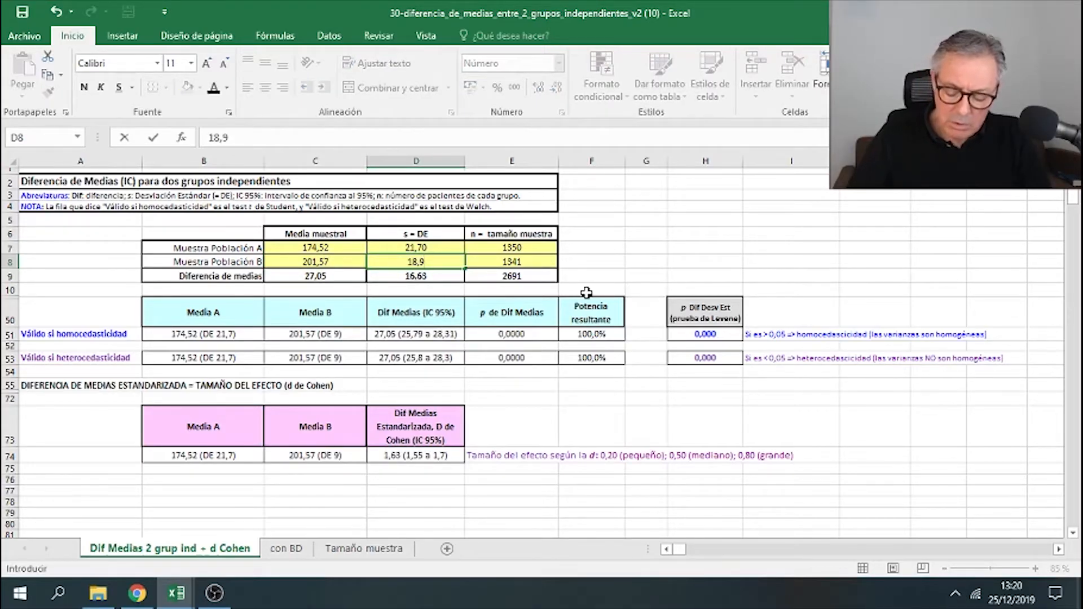
{"action": "type", "text": "2"}
{"action": "key", "text": "Return"}
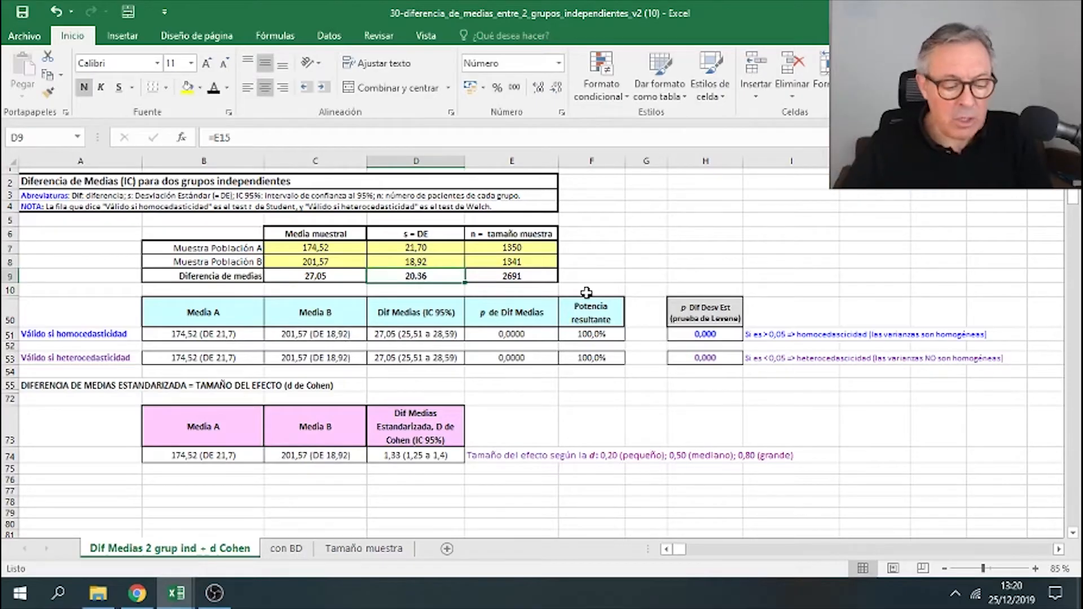
- Inspect the Levene test p-value cells and the homoscedasticity and heteroscedasticity row labels
{"action": "left_click", "coordinate": [547, 262]}
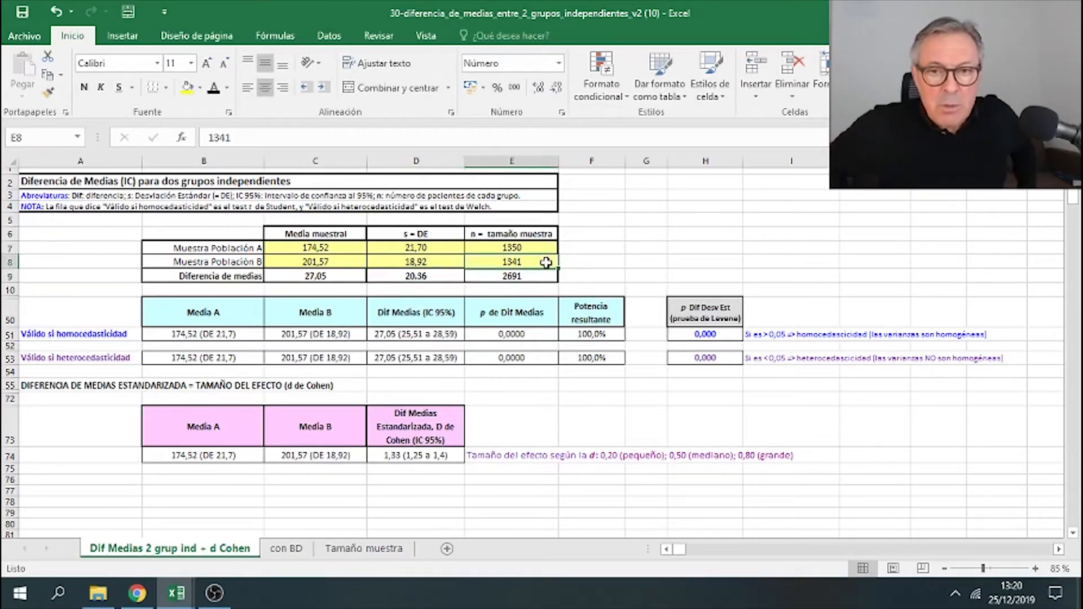
{"action": "left_click", "coordinate": [640, 210]}
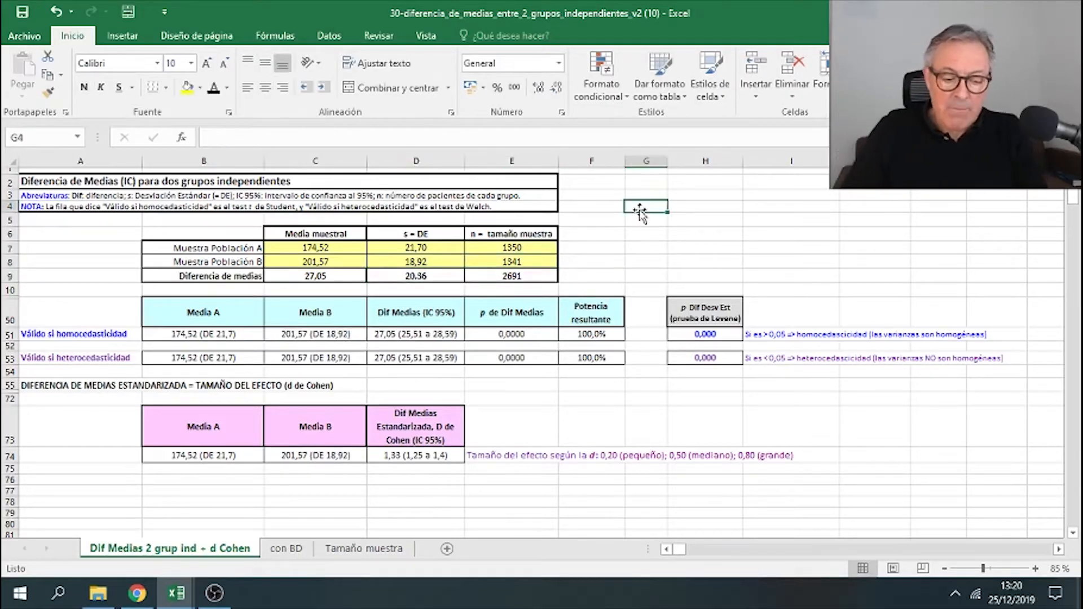
{"action": "left_click", "coordinate": [709, 303]}
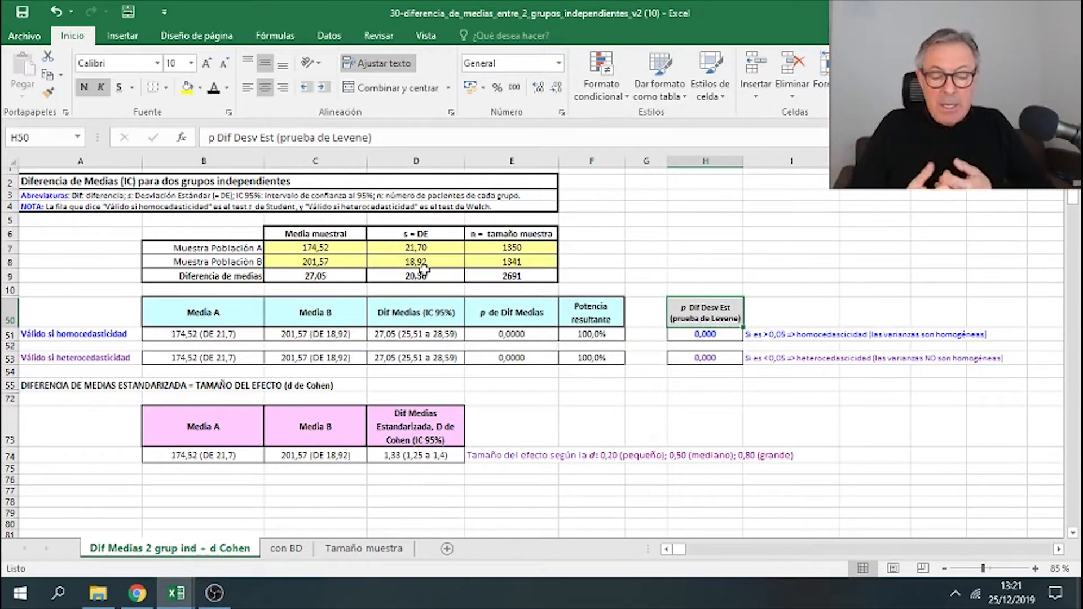
{"action": "left_click", "coordinate": [727, 338]}
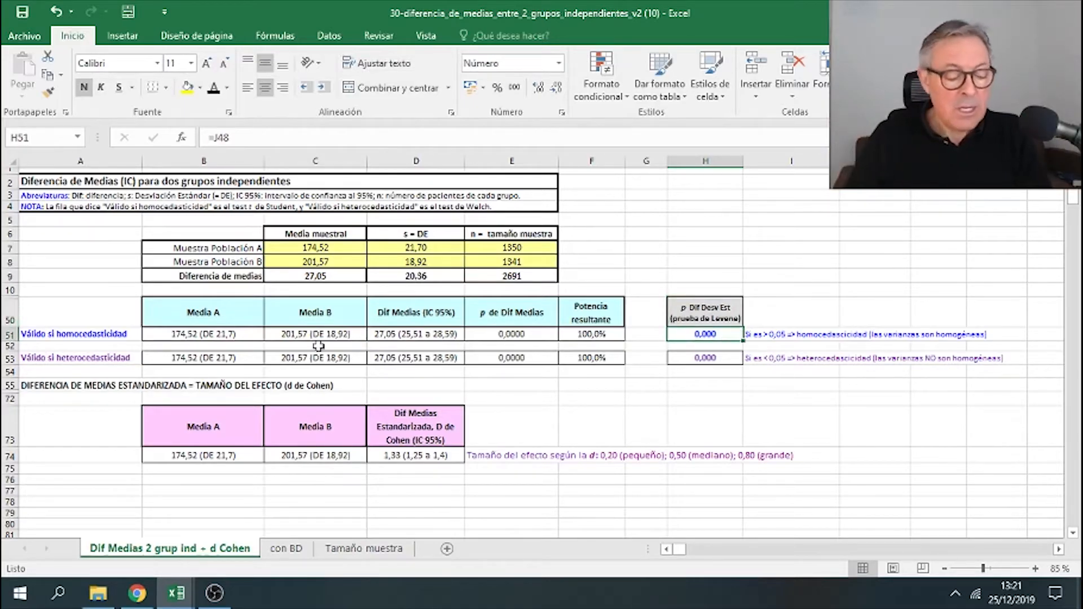
{"action": "left_click", "coordinate": [125, 335]}
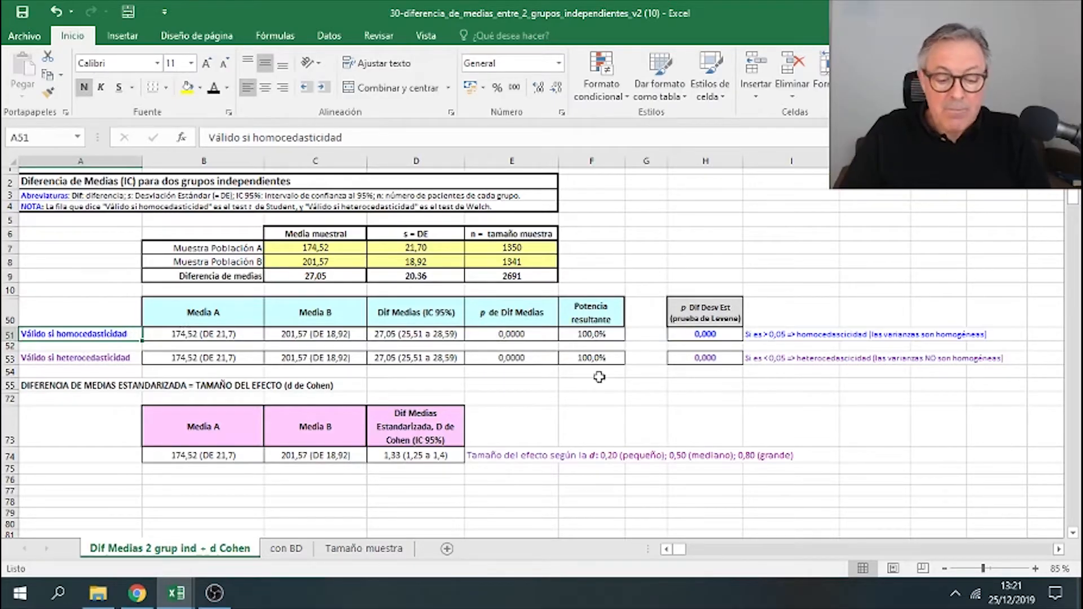
{"action": "left_click", "coordinate": [712, 338]}
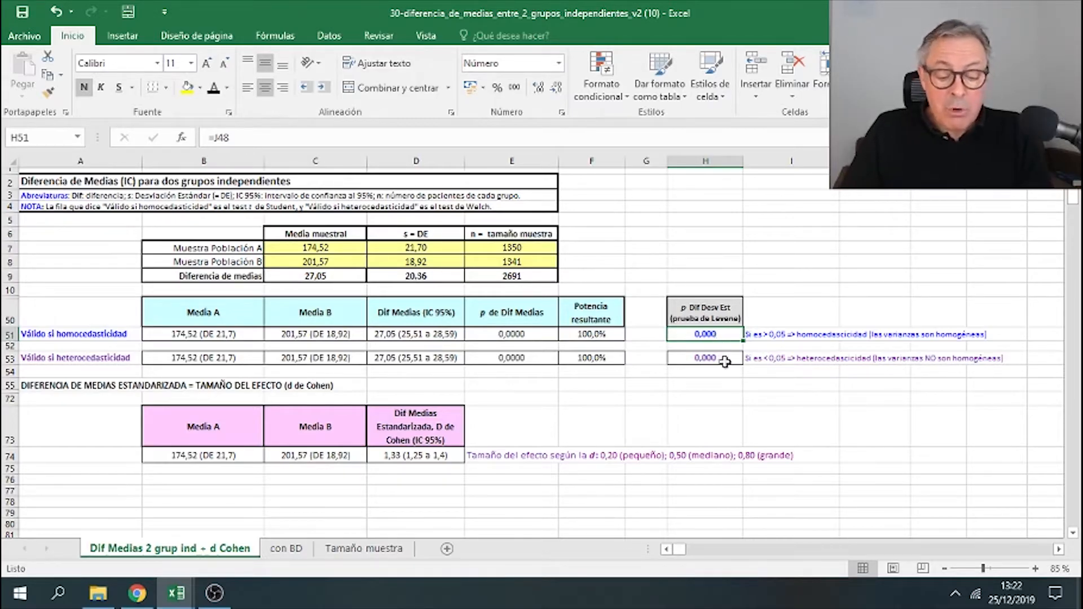
- Inspect the Levene p-value cells, the heteroscedasticity label and the homoscedasticity and heteroscedasticity result rows
{"action": "left_click", "coordinate": [724, 357]}
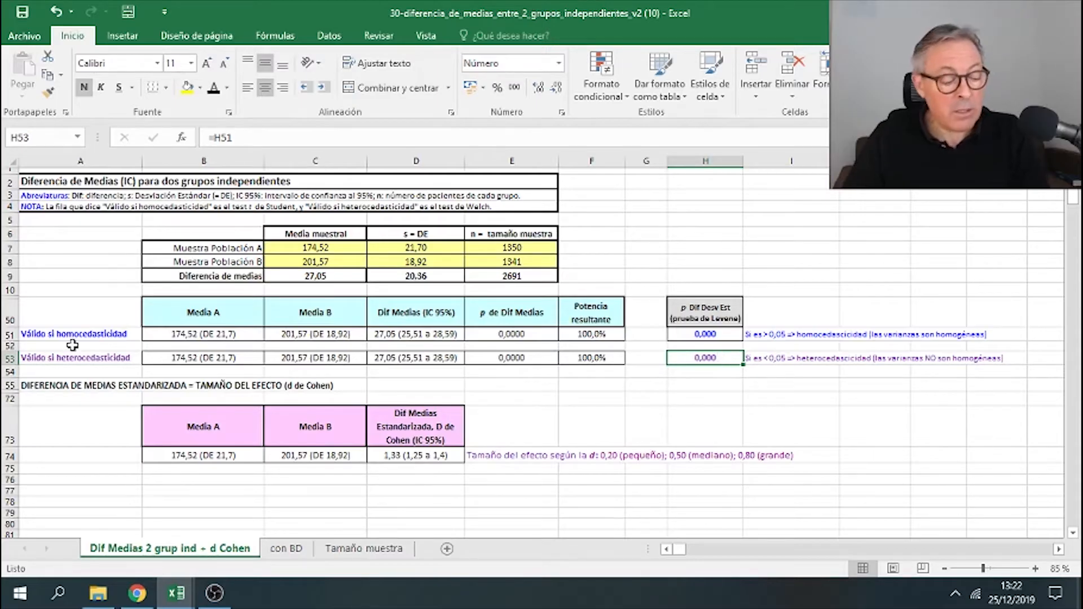
{"action": "left_click", "coordinate": [89, 358]}
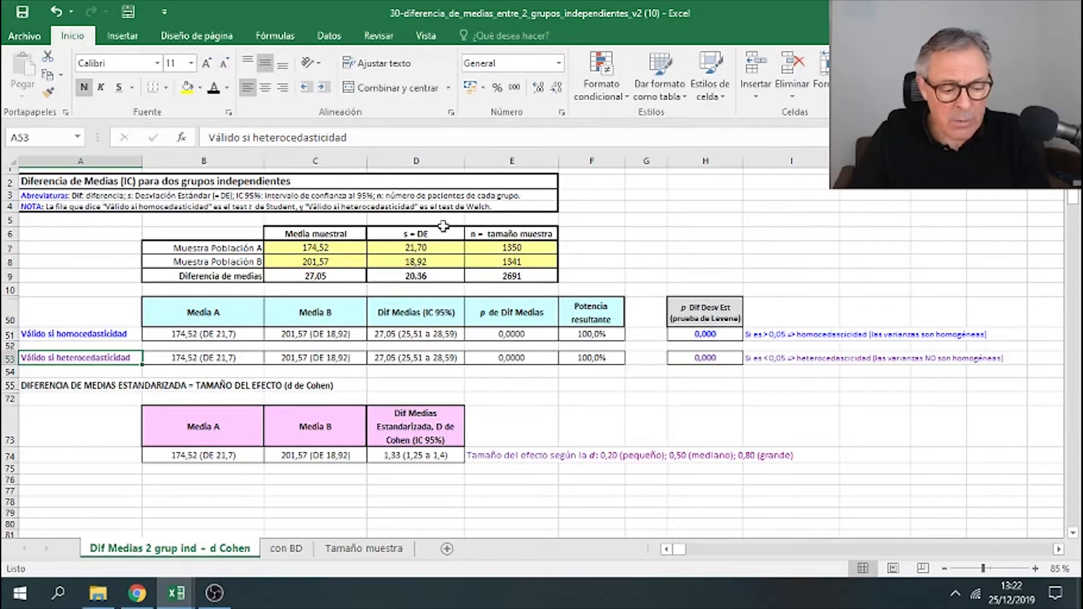
{"action": "left_click", "coordinate": [440, 262]}
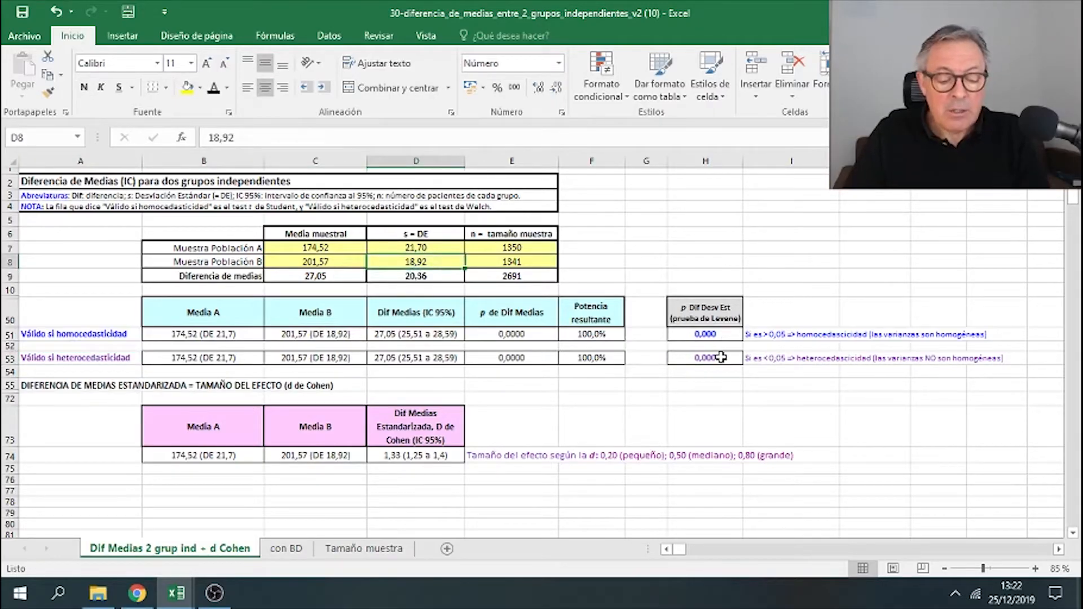
{"action": "left_click_drag", "start_coordinate": [217, 361], "coordinate": [604, 358]}
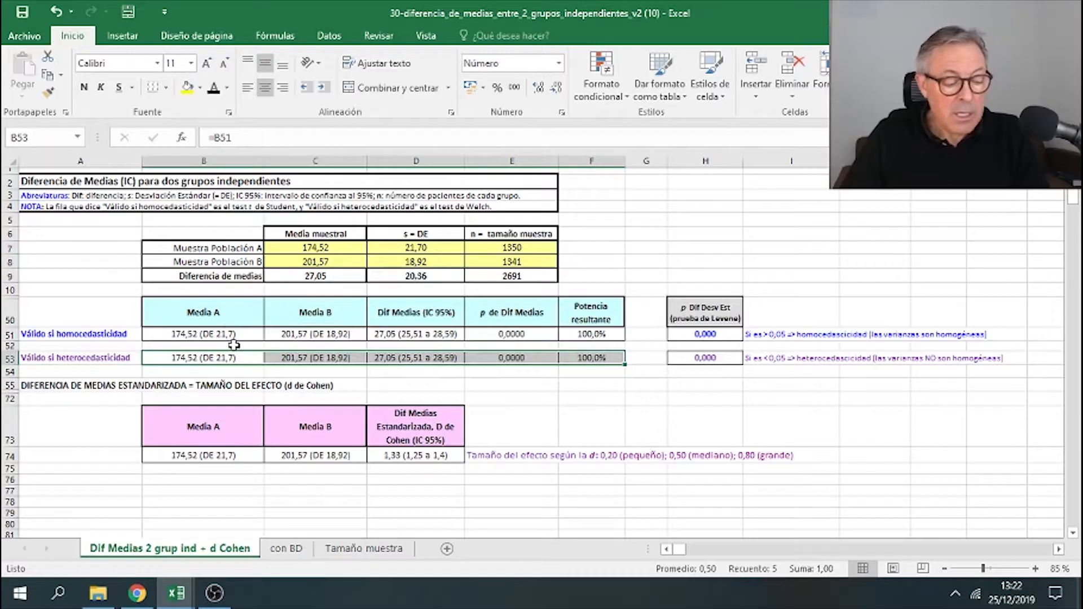
{"action": "left_click_drag", "start_coordinate": [227, 335], "coordinate": [592, 334]}
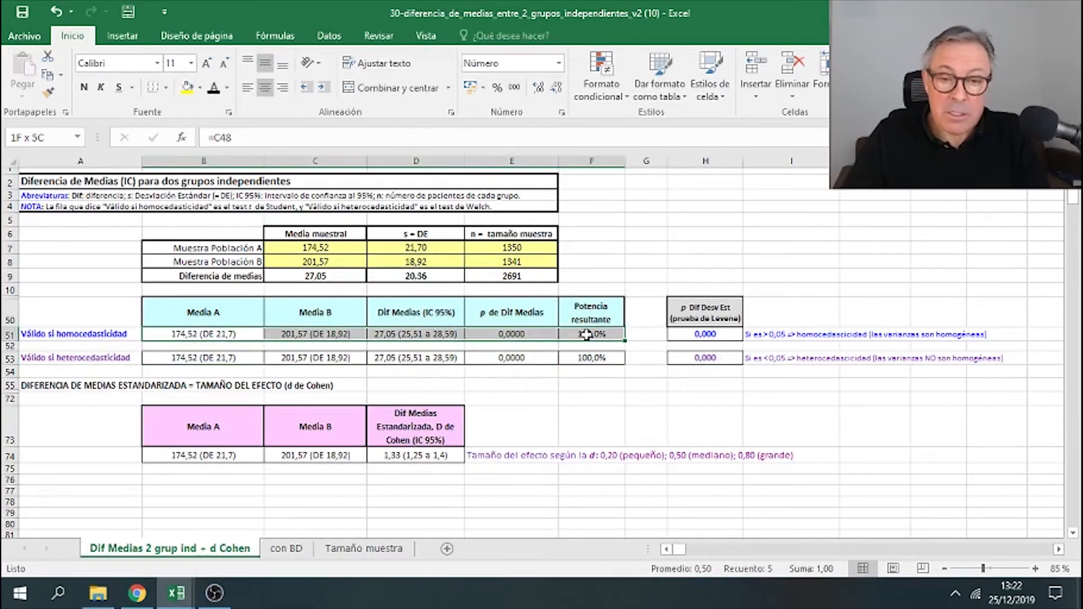
{"action": "left_click_drag", "start_coordinate": [245, 359], "coordinate": [589, 362]}
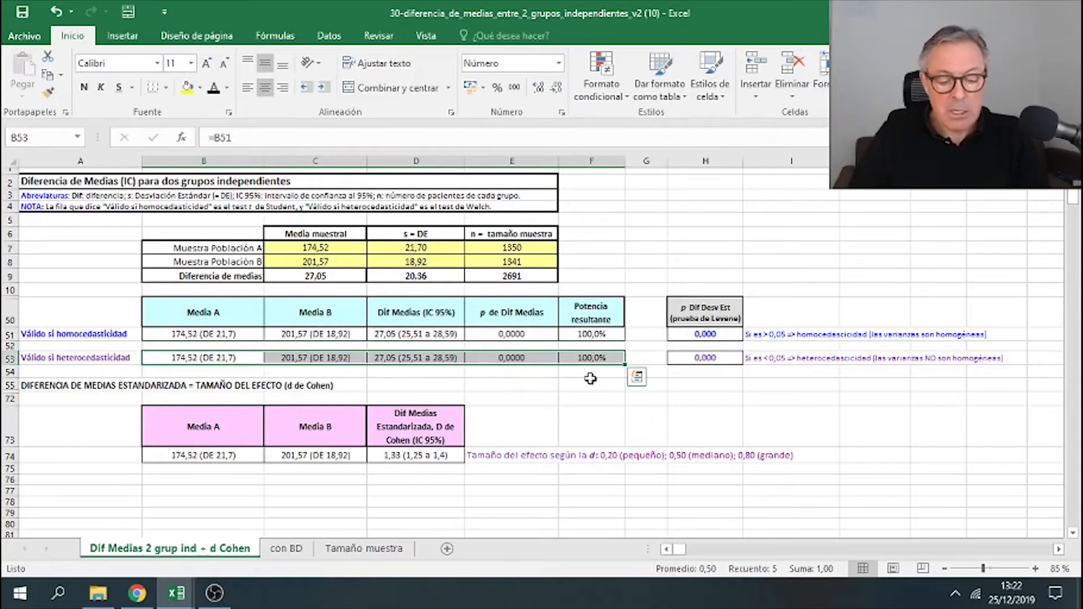
{"action": "scroll", "coordinate": [587, 377], "scroll_direction": "down", "scroll_amount": 2}
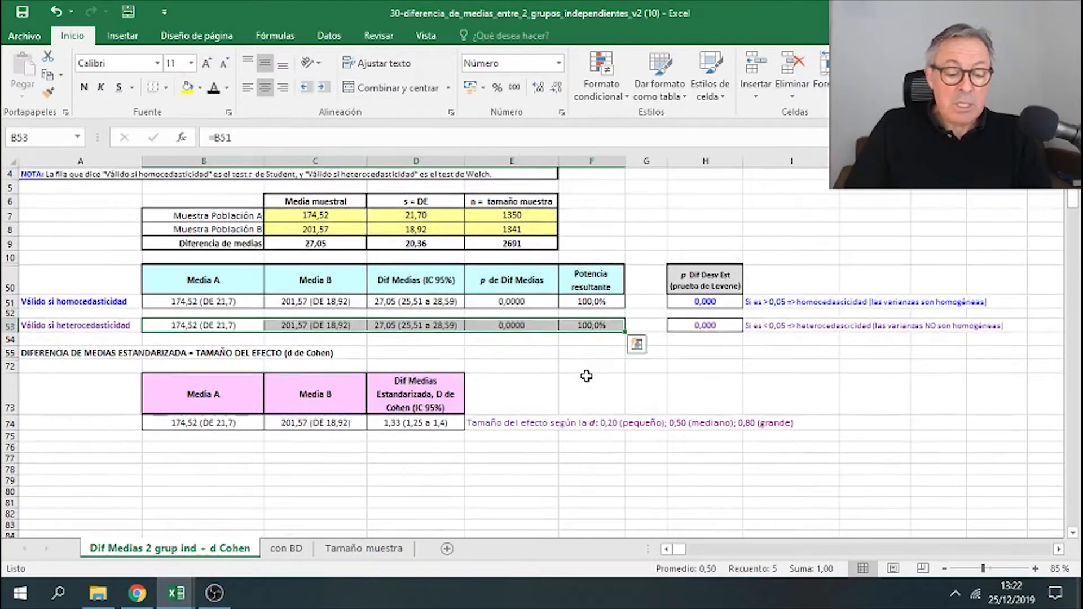
{"action": "left_click", "coordinate": [110, 450]}
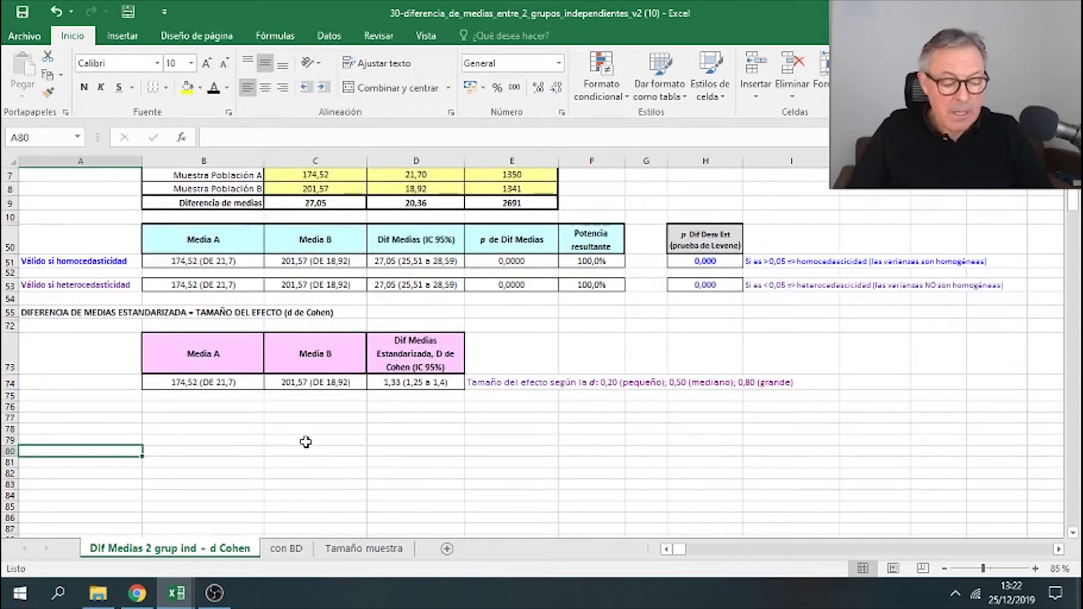
{"action": "key", "text": "Down"}
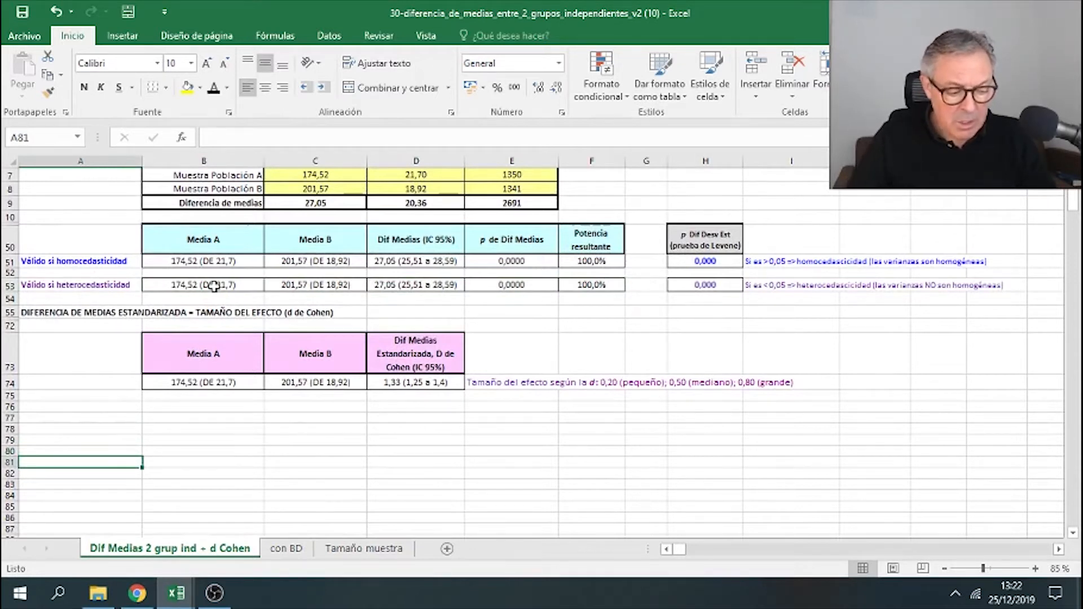
- Copy the heteroscedasticity result row and paste it as values into row 81 starting at column B
{"action": "left_click_drag", "start_coordinate": [216, 285], "coordinate": [583, 285]}
{"action": "right_click", "coordinate": [583, 285]}
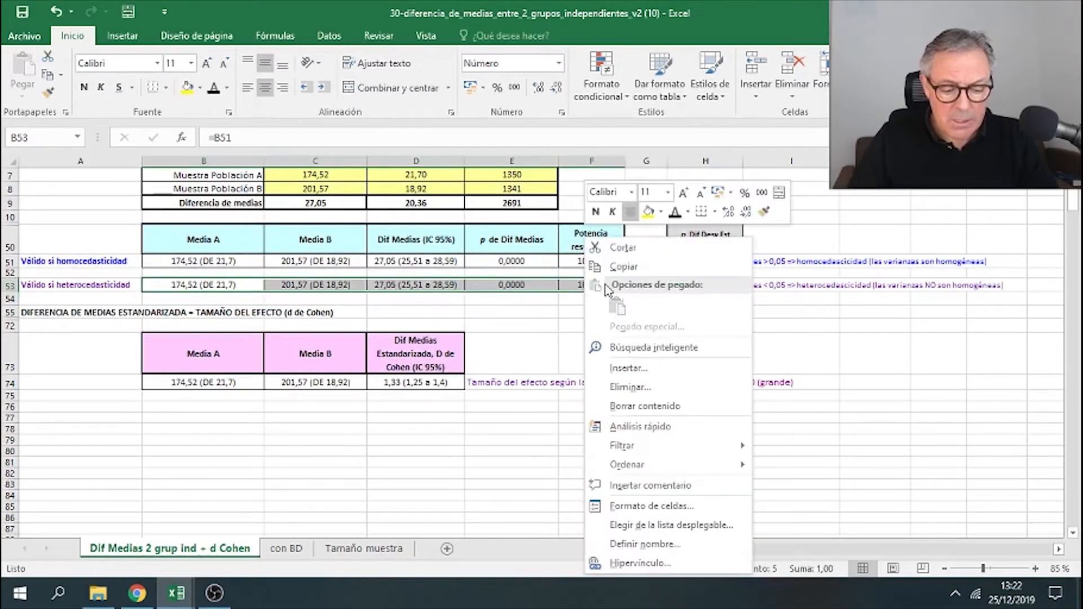
{"action": "left_click", "coordinate": [618, 266]}
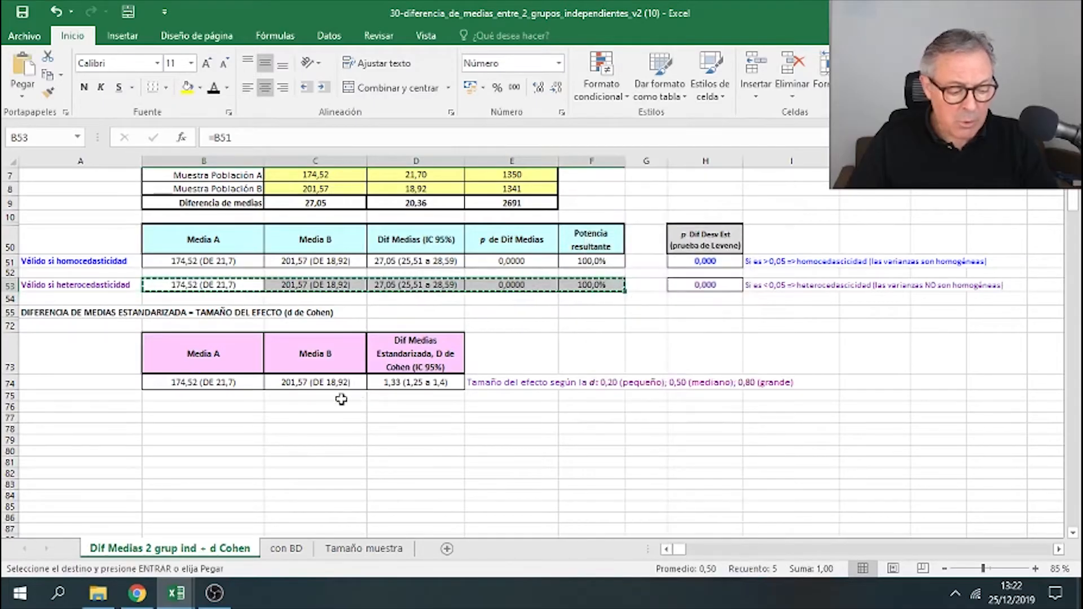
{"action": "left_click", "coordinate": [240, 462]}
{"action": "right_click", "coordinate": [239, 462]}
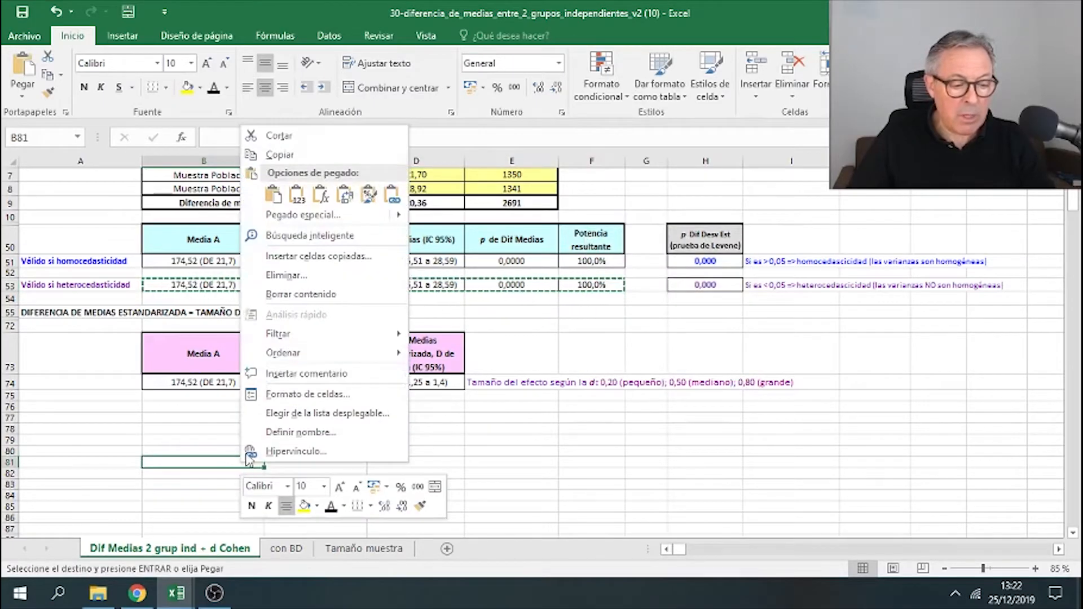
{"action": "left_click", "coordinate": [298, 194]}
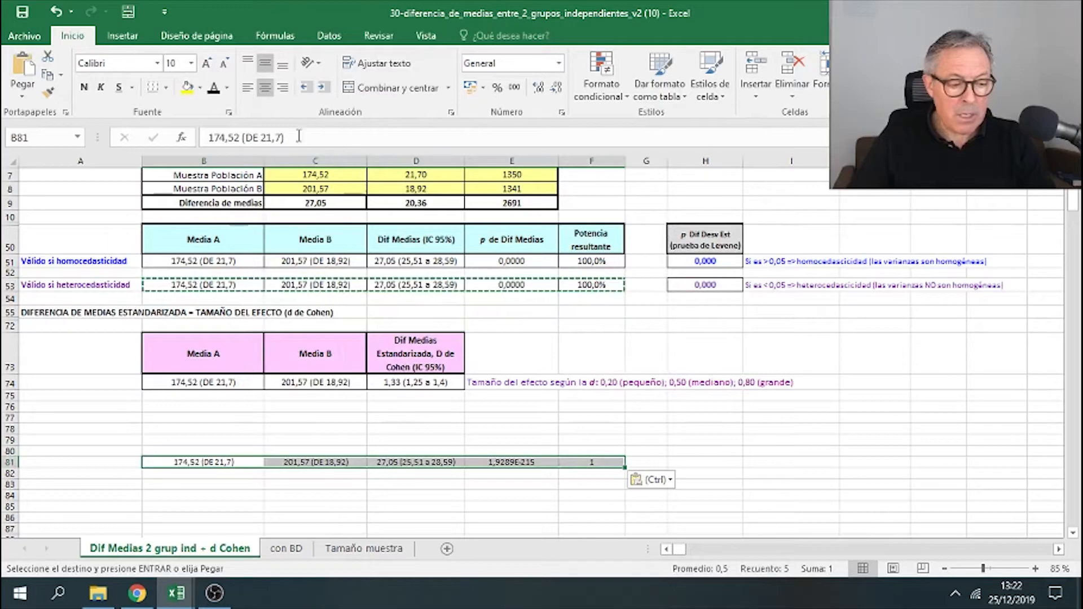
- Apply all borders to the pasted row 81 results and increase the height of row 81
{"action": "left_click", "coordinate": [165, 88]}
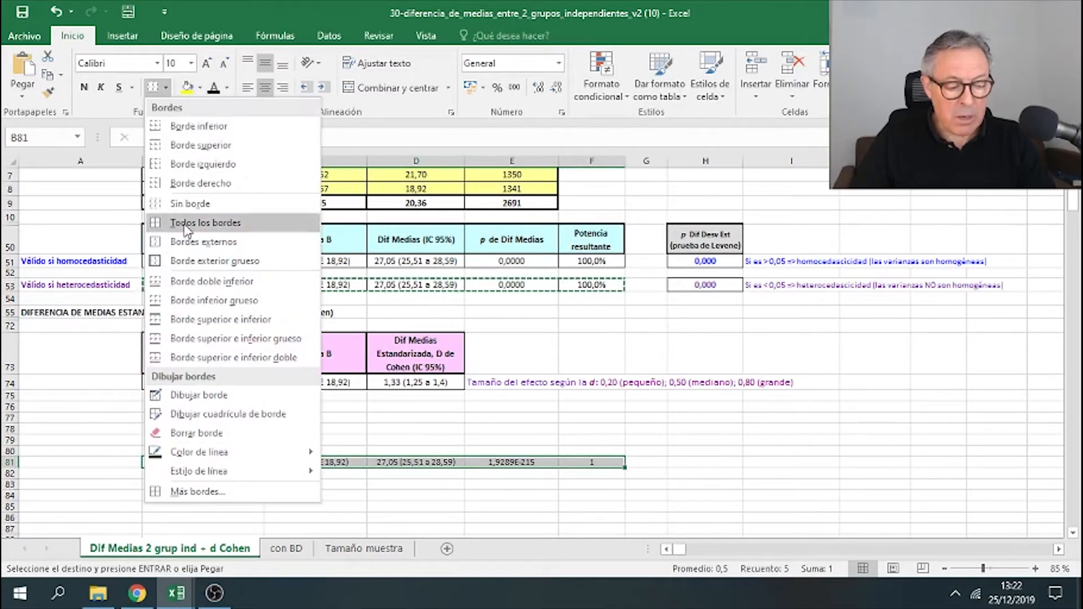
{"action": "left_click", "coordinate": [188, 223]}
{"action": "left_click", "coordinate": [152, 441]}
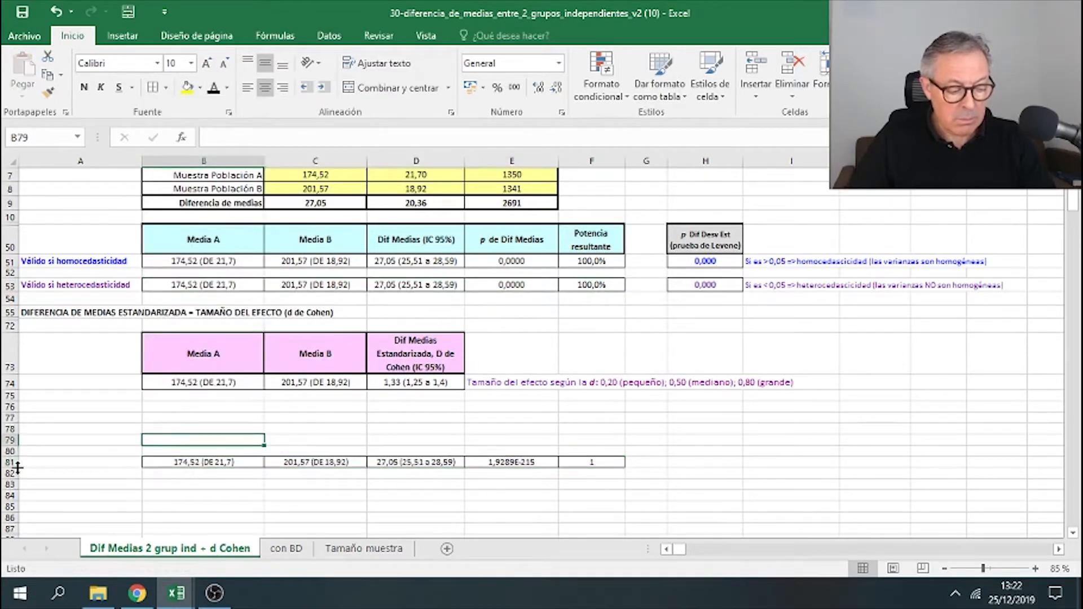
{"action": "left_click", "coordinate": [11, 463]}
{"action": "left_click_drag", "start_coordinate": [11, 468], "coordinate": [15, 478]}
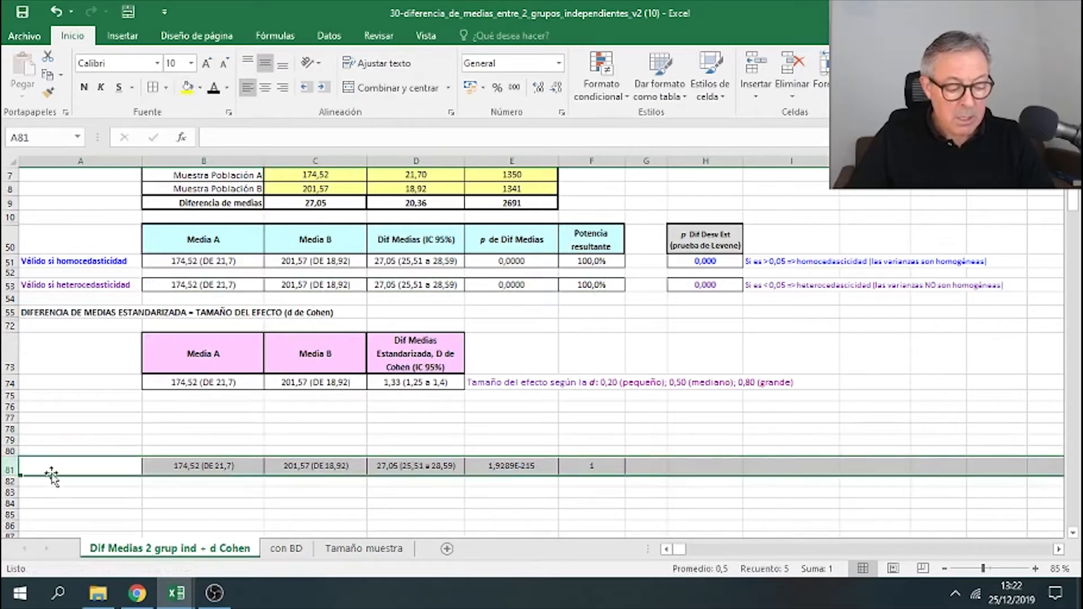
- Label row 81 in column A as "Colesterol total, mg/dl"
{"action": "left_click", "coordinate": [58, 472]}
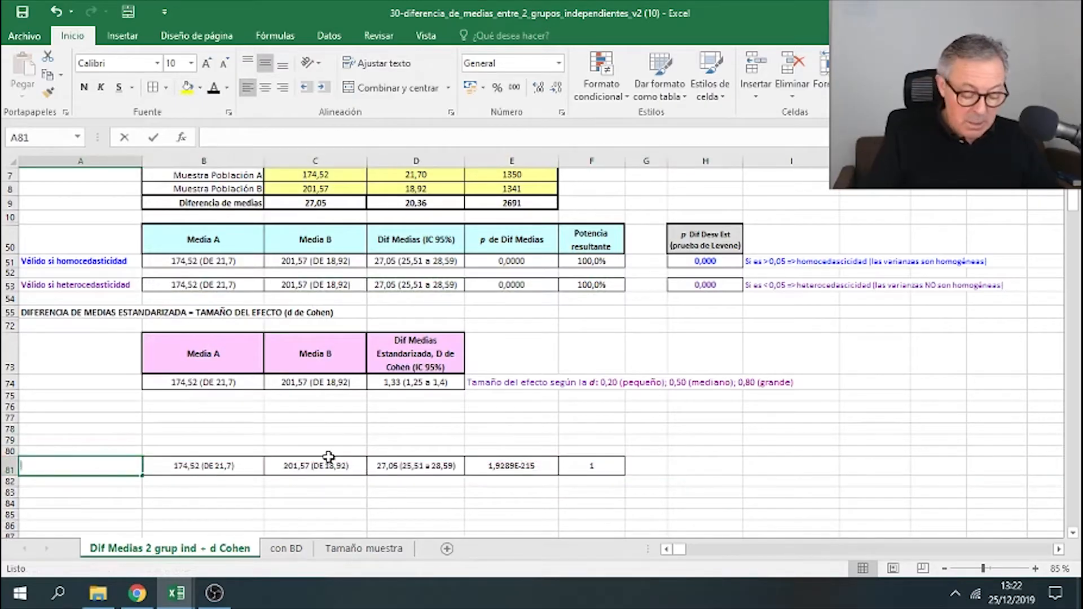
{"action": "type", "text": "Colesterol total, mg/dl"}
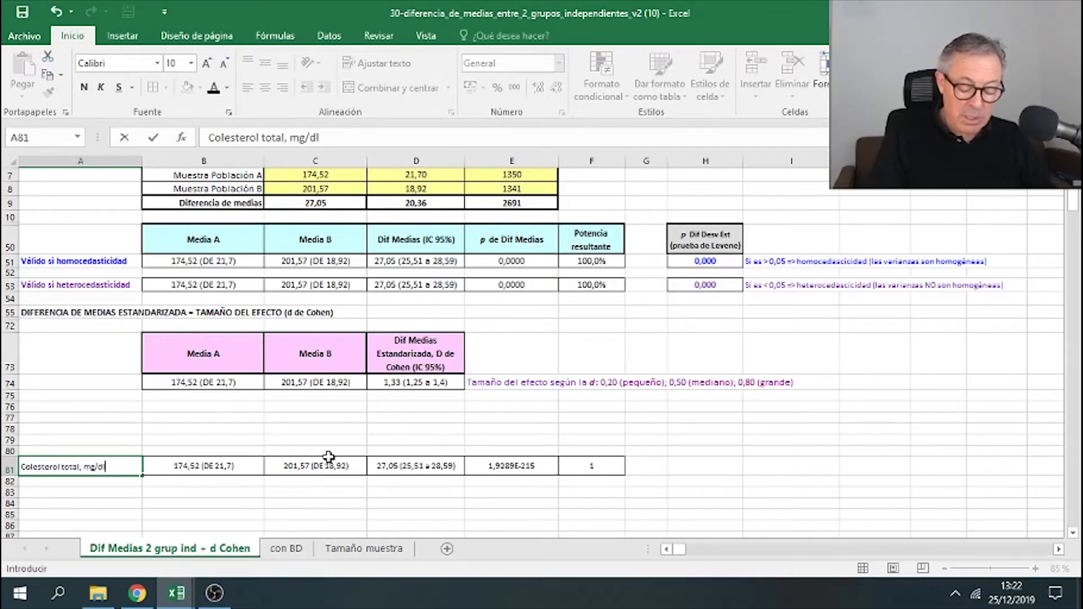
{"action": "key", "text": "Return"}
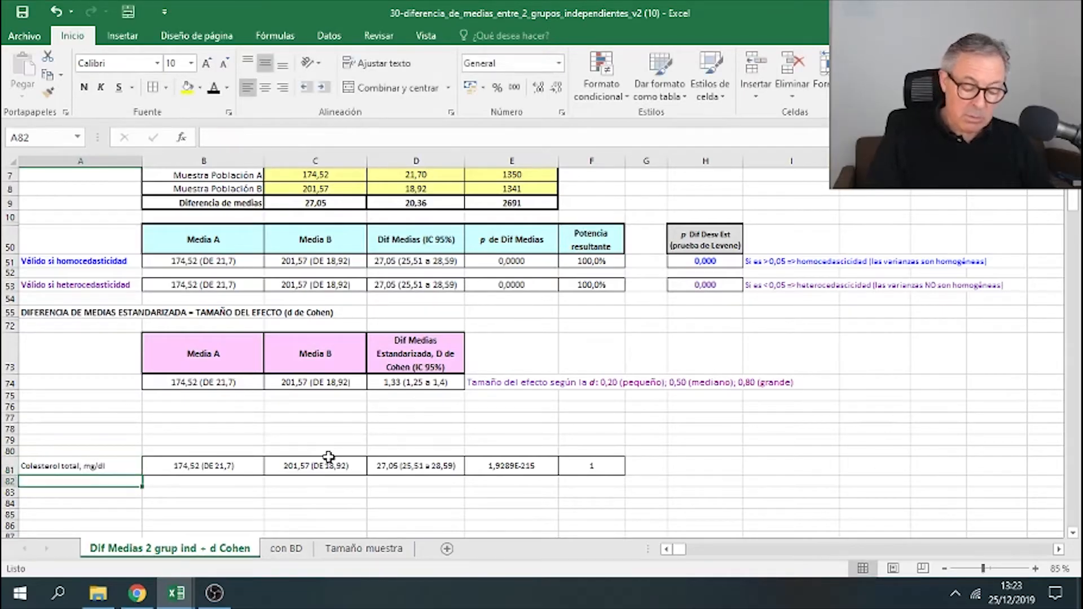
- Heighten row 80 and enter the wrapped title "Ensayo clínico de colesterol, segumiento 3 meses" in cell A80
{"action": "key", "text": "Up"}
{"action": "key", "text": "Up"}
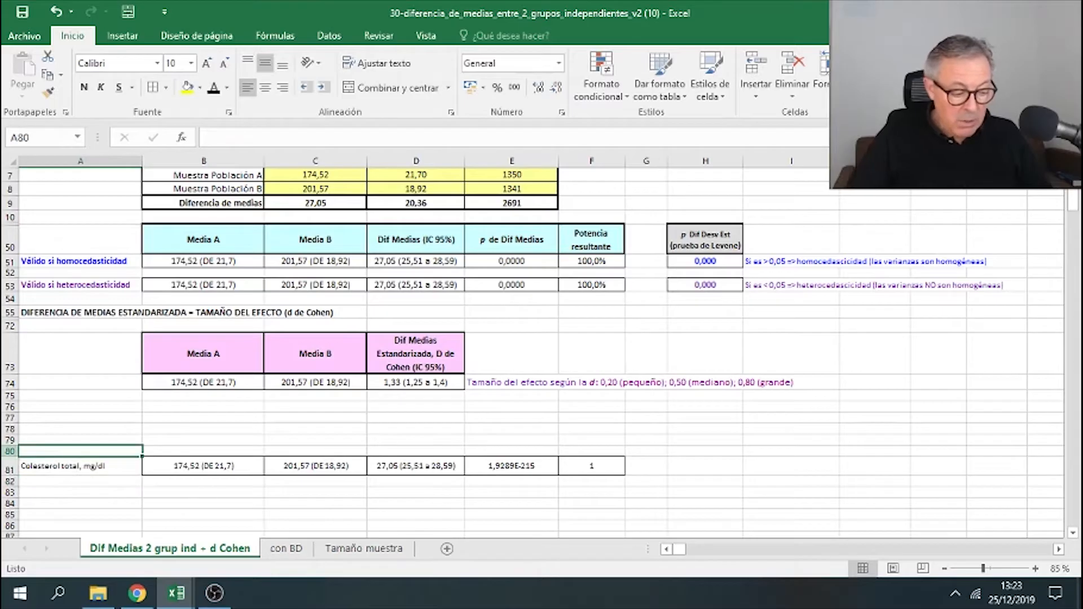
{"action": "left_click_drag", "start_coordinate": [7, 451], "coordinate": [7, 475]}
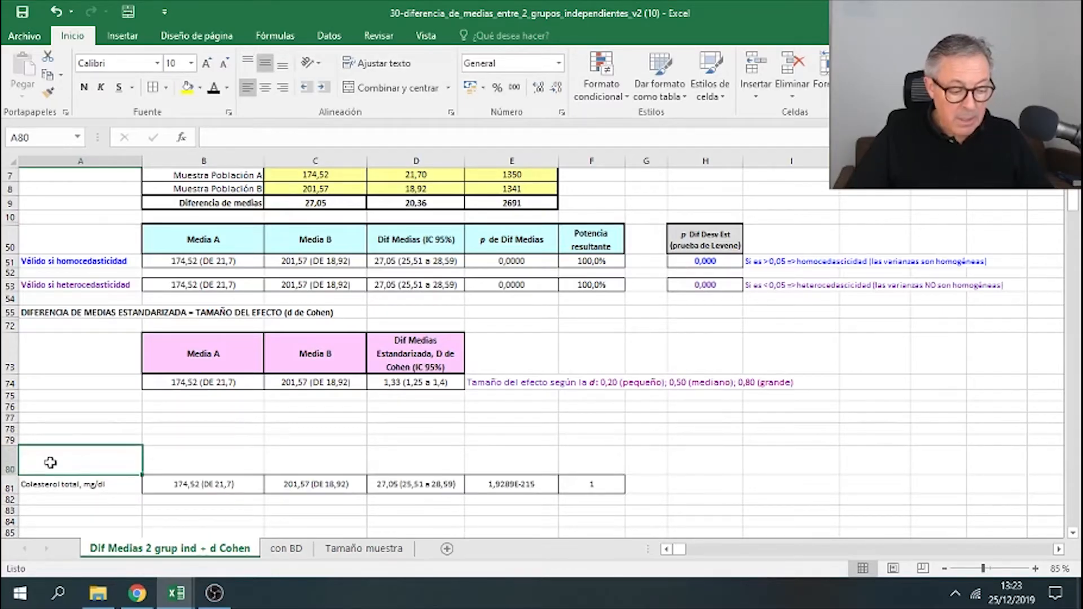
{"action": "type", "text": "Ensayo clín"}
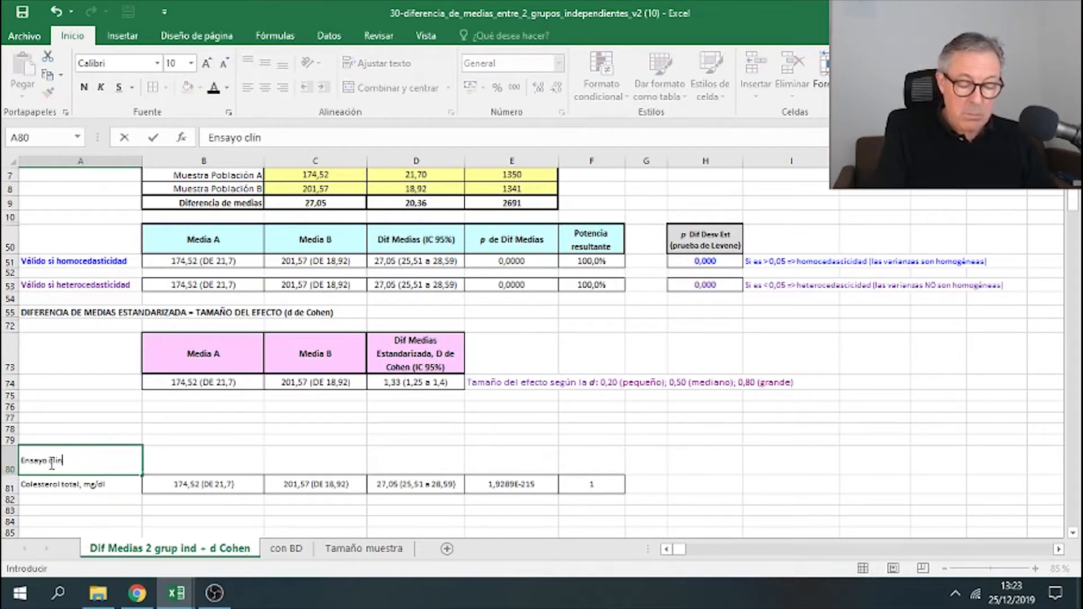
{"action": "type", "text": "ico de colesterol"}
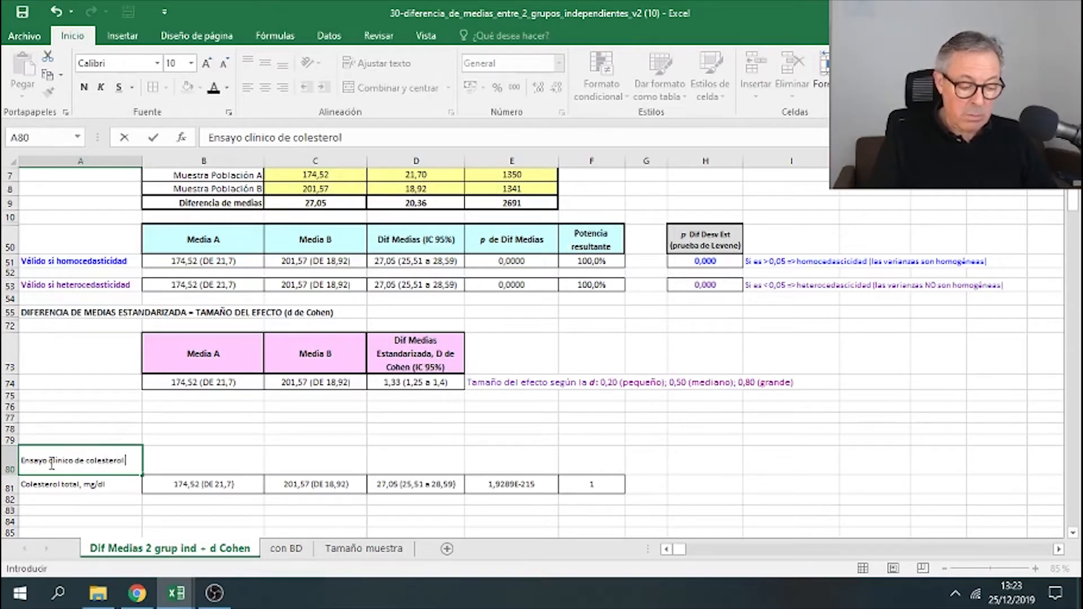
{"action": "type", "text": ", segumi"}
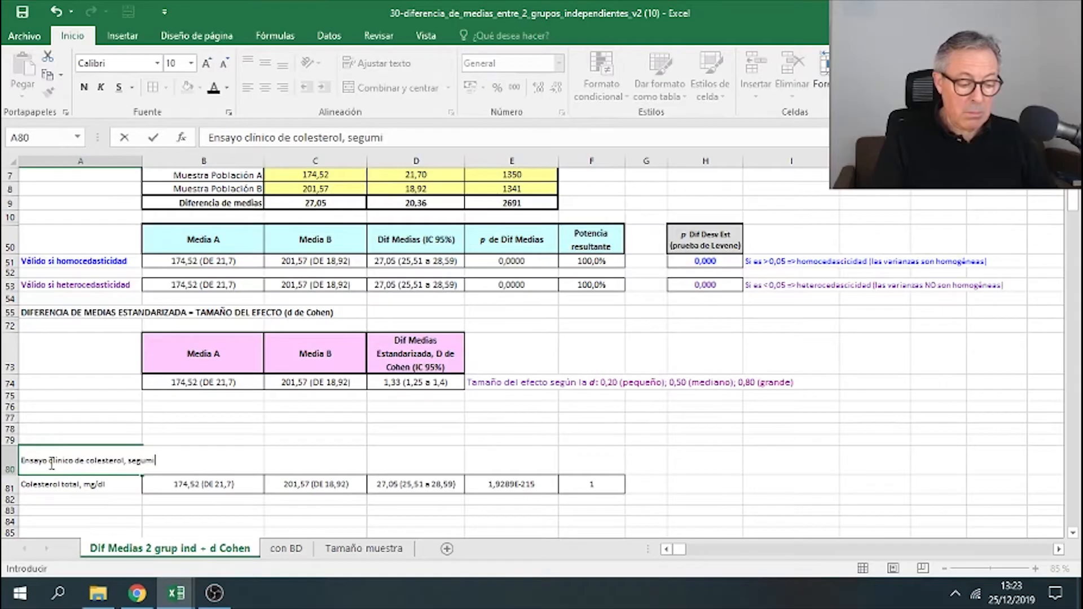
{"action": "type", "text": "ento 3 meses"}
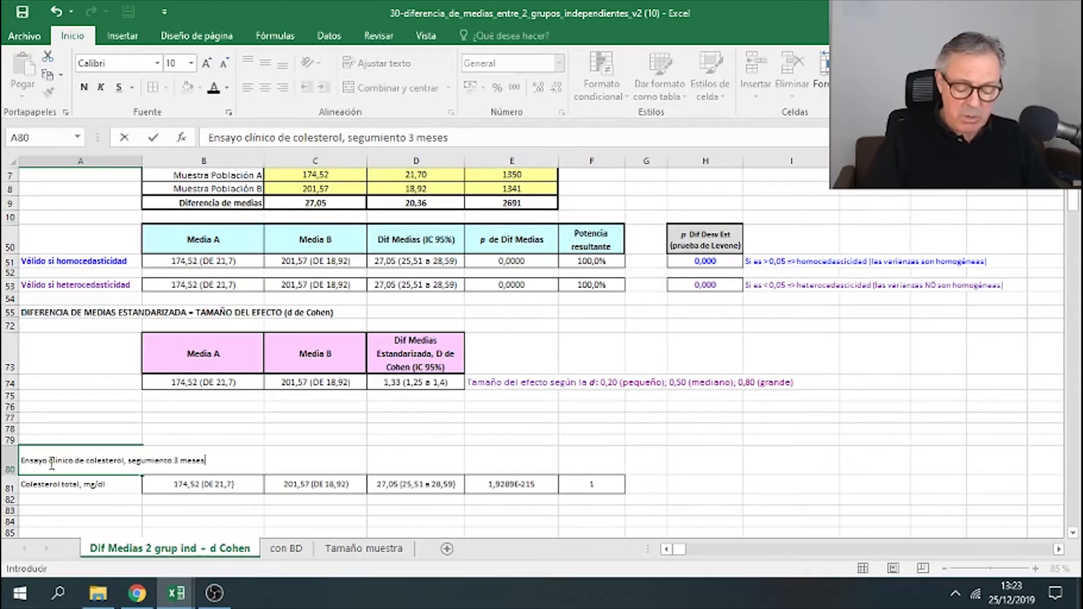
{"action": "key", "text": "Return"}
{"action": "left_click", "coordinate": [51, 464]}
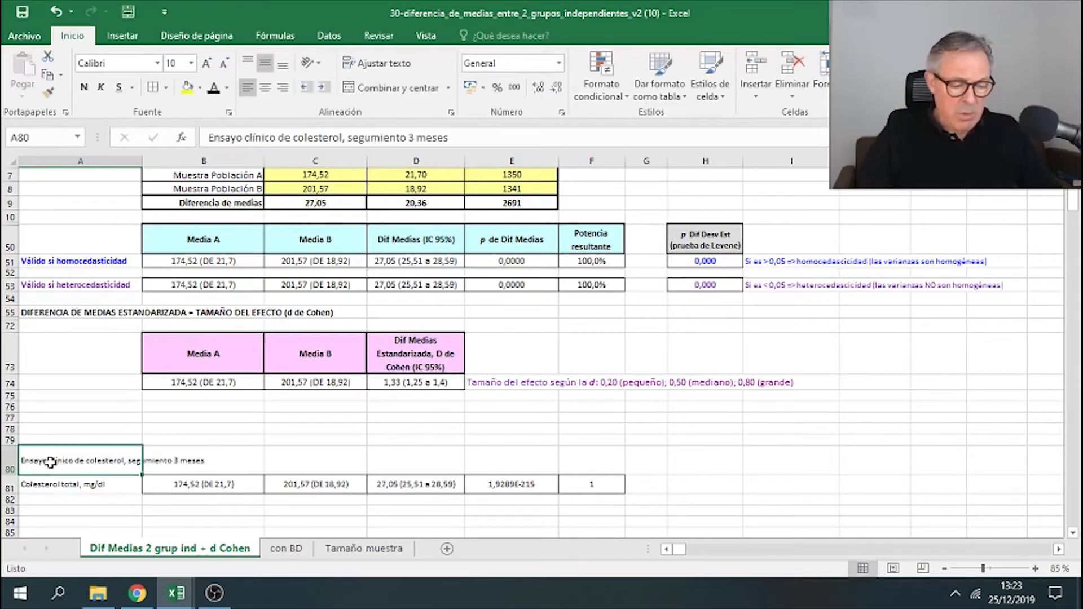
{"action": "left_click", "coordinate": [378, 62]}
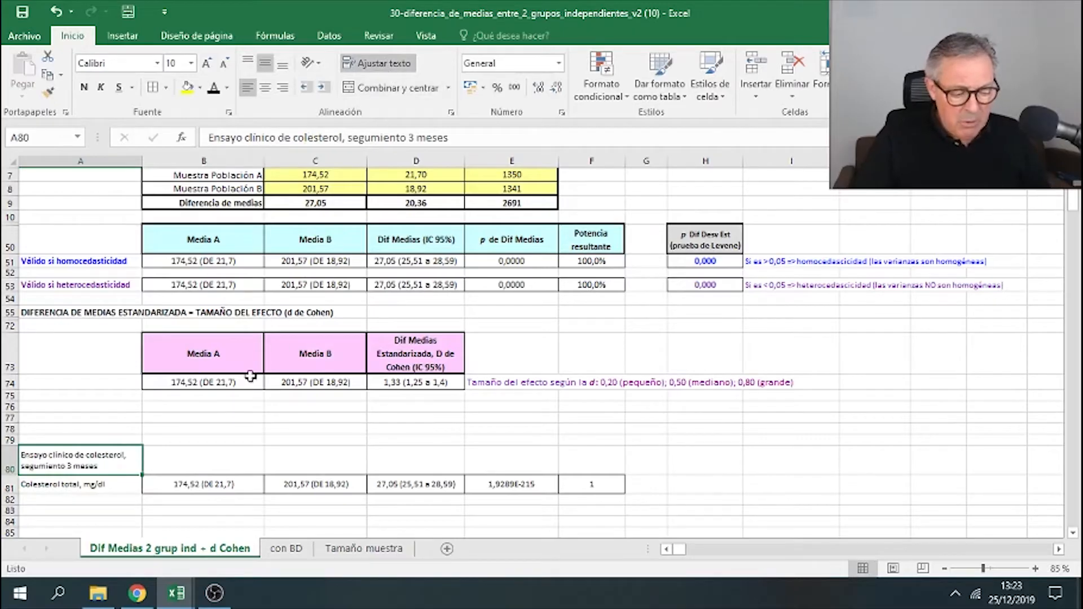
- Copy the cyan results header row (Media A to Potencia resultante) into row 80 above the pasted values
{"action": "left_click_drag", "start_coordinate": [263, 243], "coordinate": [598, 236]}
{"action": "right_click", "coordinate": [598, 236]}
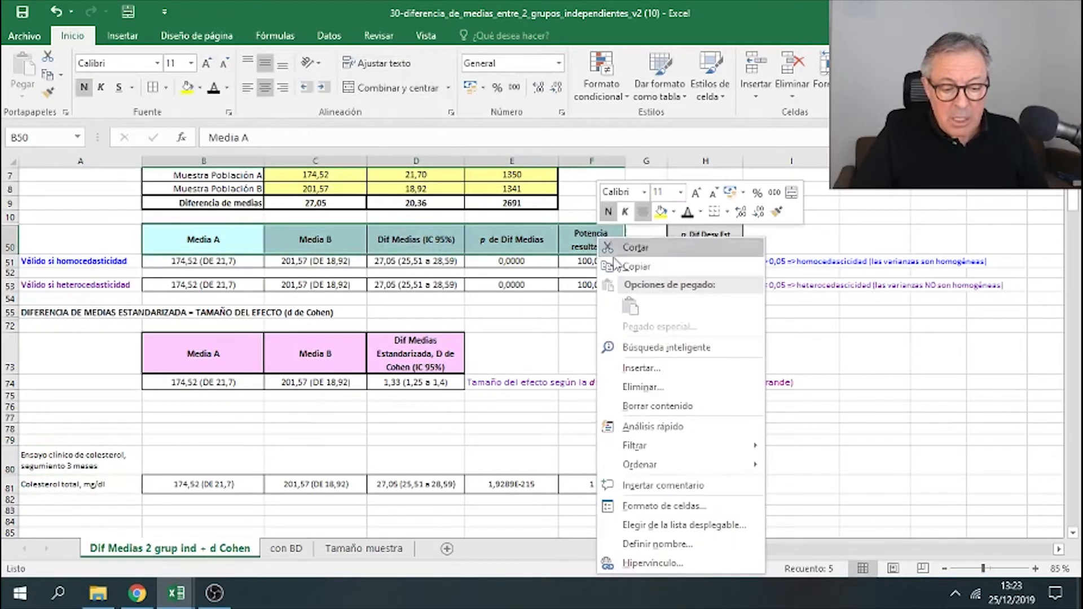
{"action": "left_click", "coordinate": [632, 263]}
{"action": "right_click", "coordinate": [181, 465]}
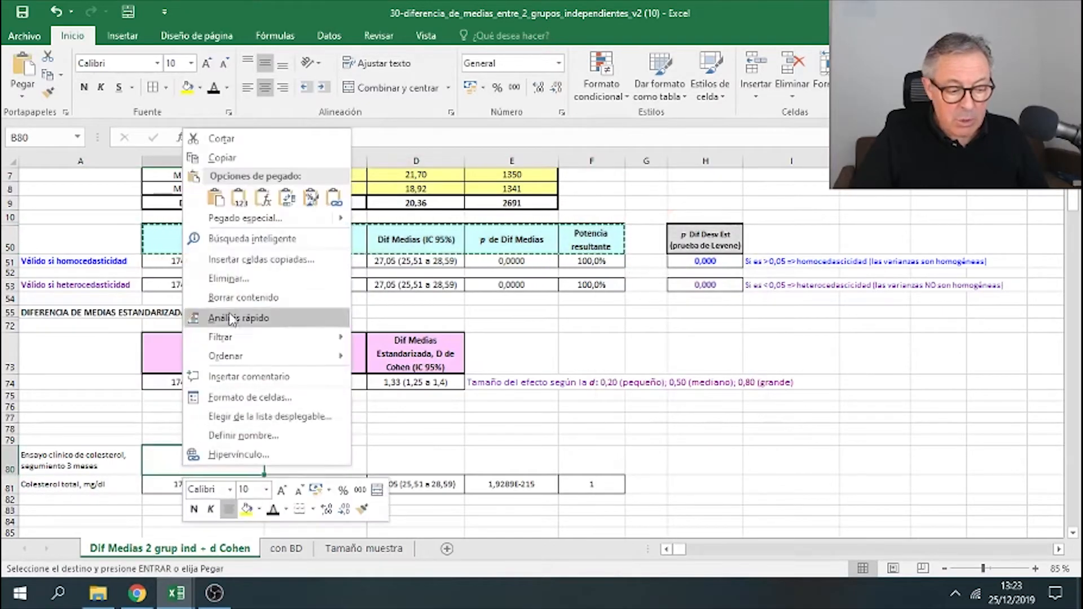
{"action": "left_click", "coordinate": [220, 191]}
- Copy the number formats of the power and p-value cells from row 51 onto the matching cells in row 81
{"action": "left_click", "coordinate": [290, 385]}
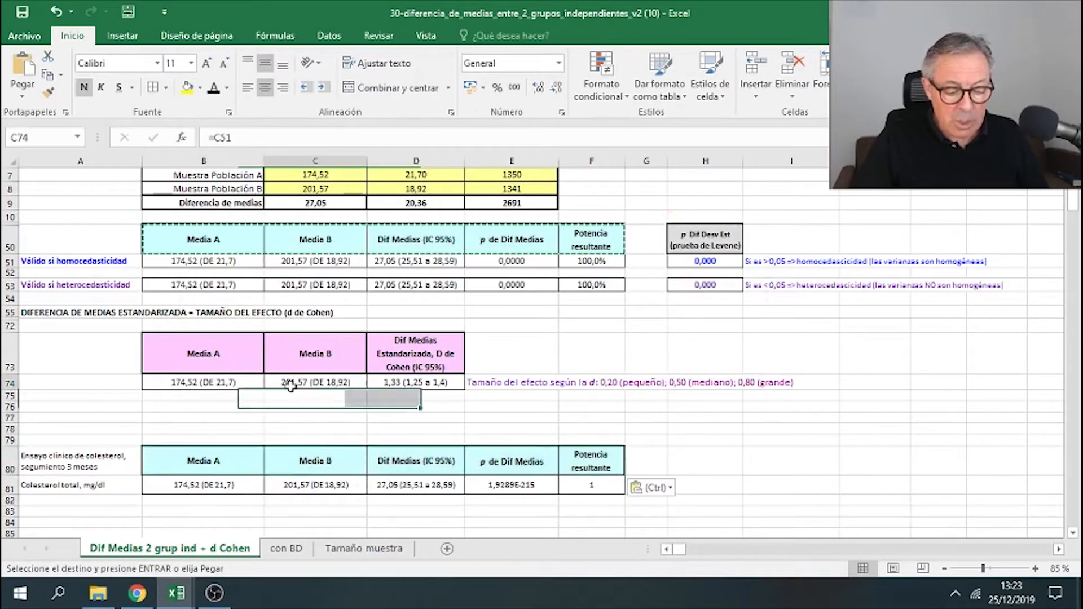
{"action": "left_click", "coordinate": [587, 485]}
{"action": "left_click", "coordinate": [592, 260]}
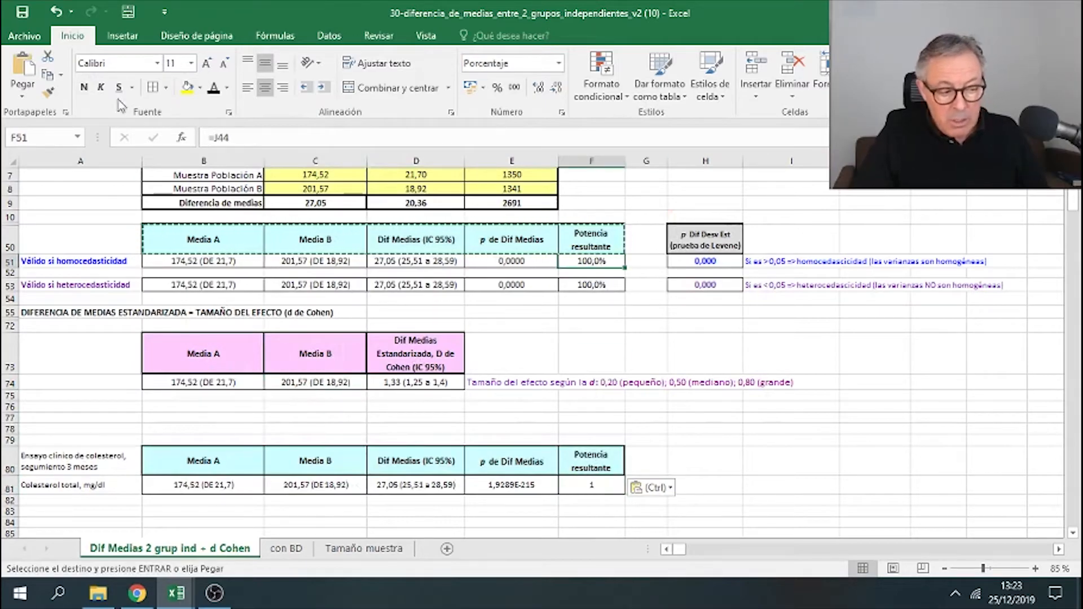
{"action": "left_click", "coordinate": [48, 91]}
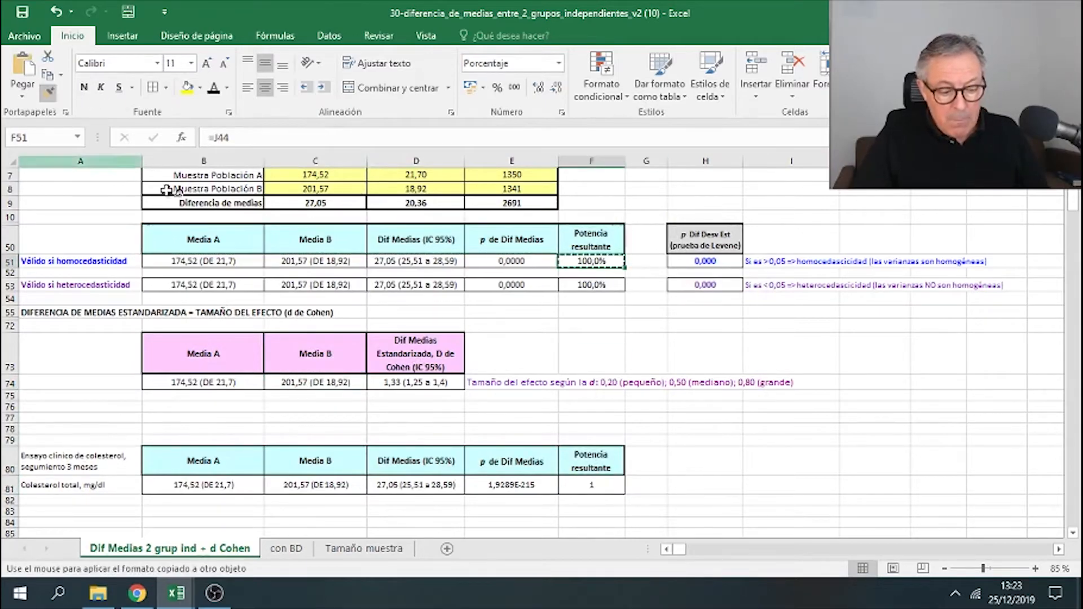
{"action": "left_click", "coordinate": [591, 485]}
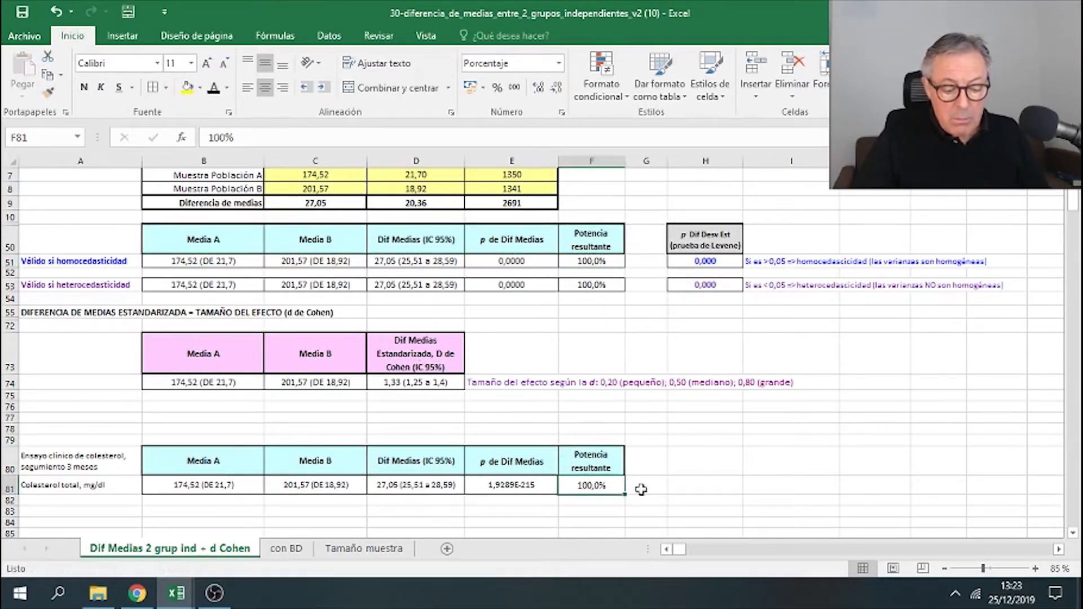
{"action": "left_click", "coordinate": [522, 259]}
{"action": "left_click", "coordinate": [48, 91]}
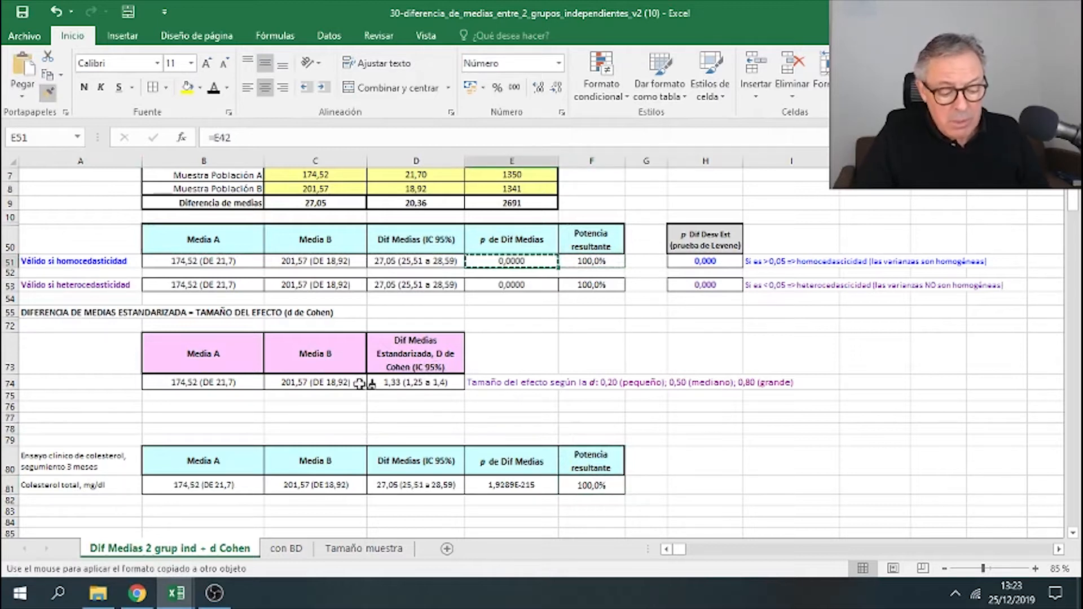
{"action": "left_click", "coordinate": [511, 485]}
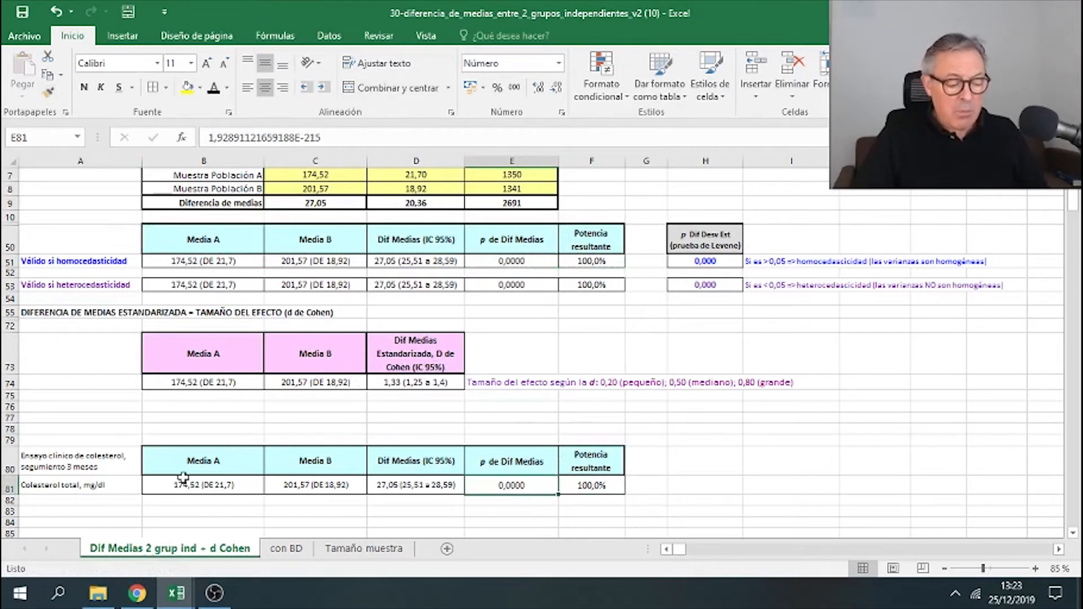
- Heighten row 81 holding the cholesterol results
{"action": "left_click_drag", "start_coordinate": [13, 492], "coordinate": [12, 510]}
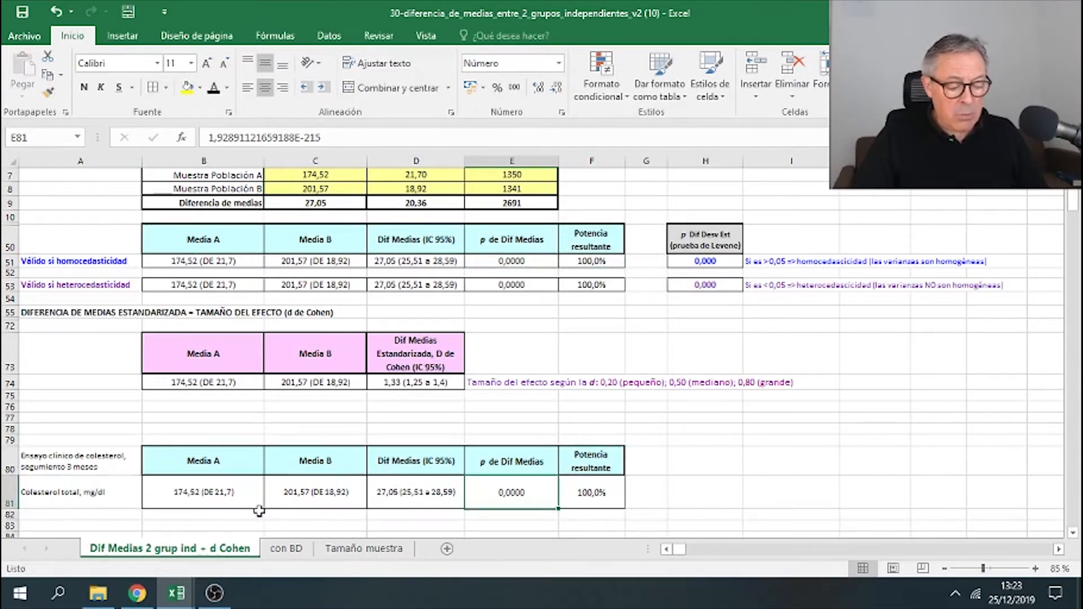
{"action": "scroll", "coordinate": [314, 491], "scroll_direction": "up", "scroll_amount": 1}
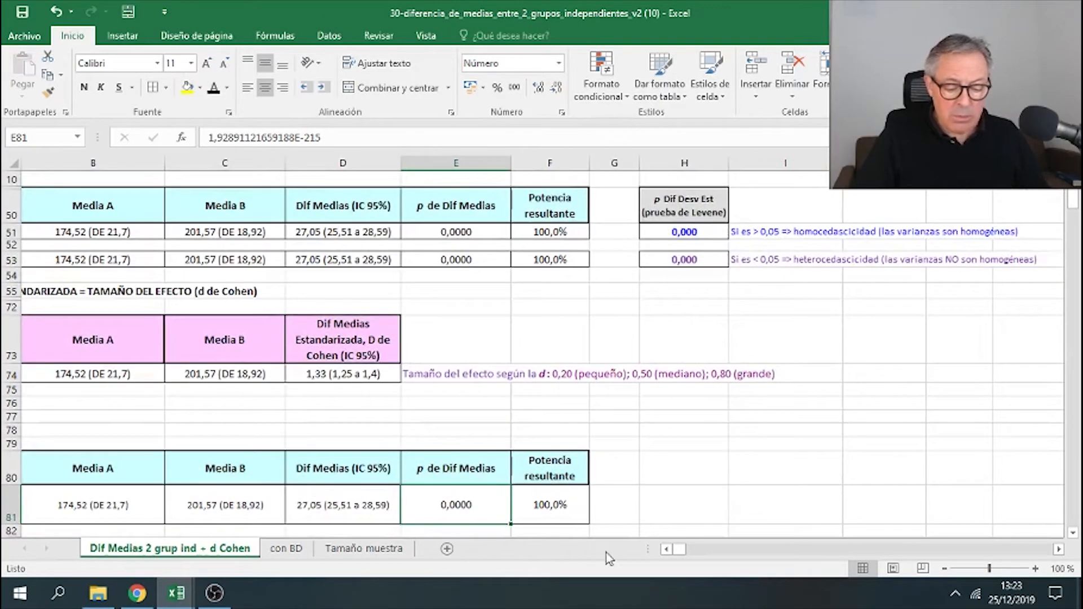
{"action": "left_click", "coordinate": [666, 549]}
{"action": "scroll", "coordinate": [688, 490], "scroll_direction": "down", "scroll_amount": 2}
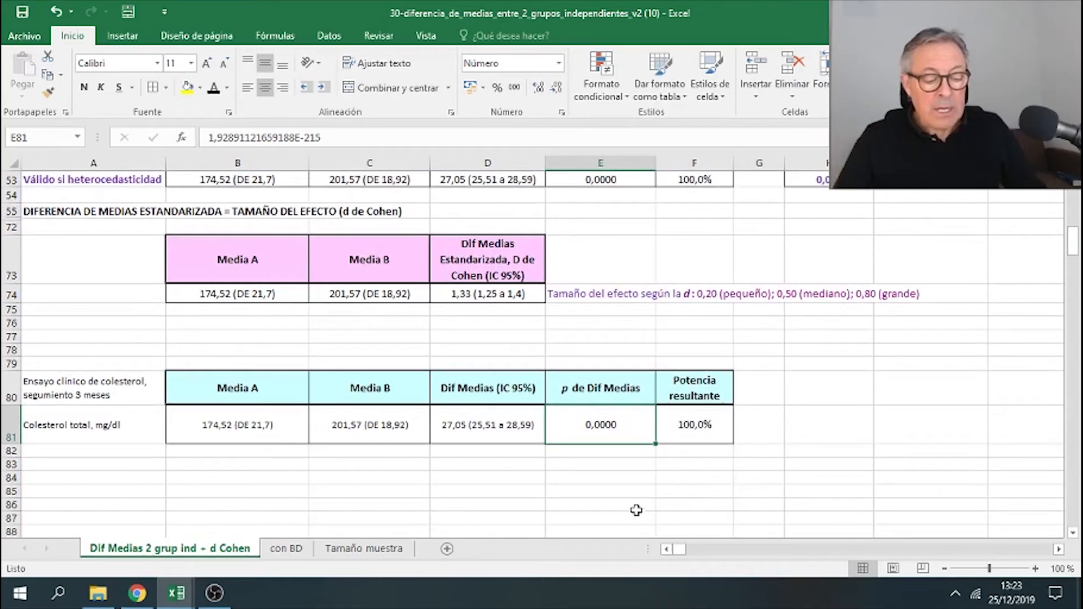
- Inspect each pasted result cell in row 81, from Media A to Potencia resultante
{"action": "left_click", "coordinate": [284, 426]}
{"action": "left_click", "coordinate": [356, 428]}
{"action": "left_click", "coordinate": [473, 424]}
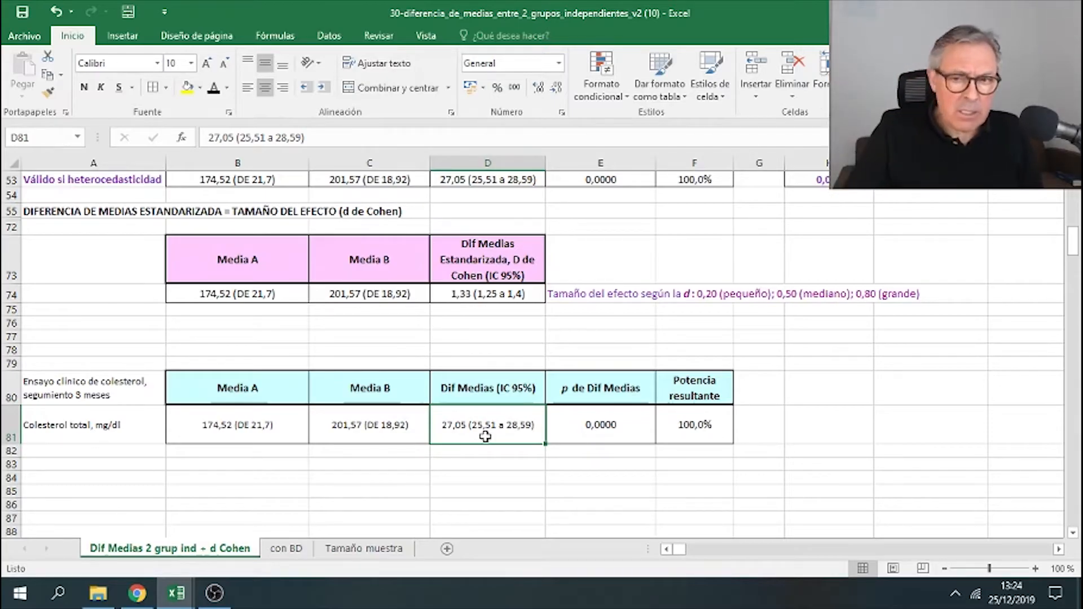
{"action": "left_click", "coordinate": [370, 431]}
{"action": "left_click", "coordinate": [281, 430]}
{"action": "left_click", "coordinate": [339, 435]}
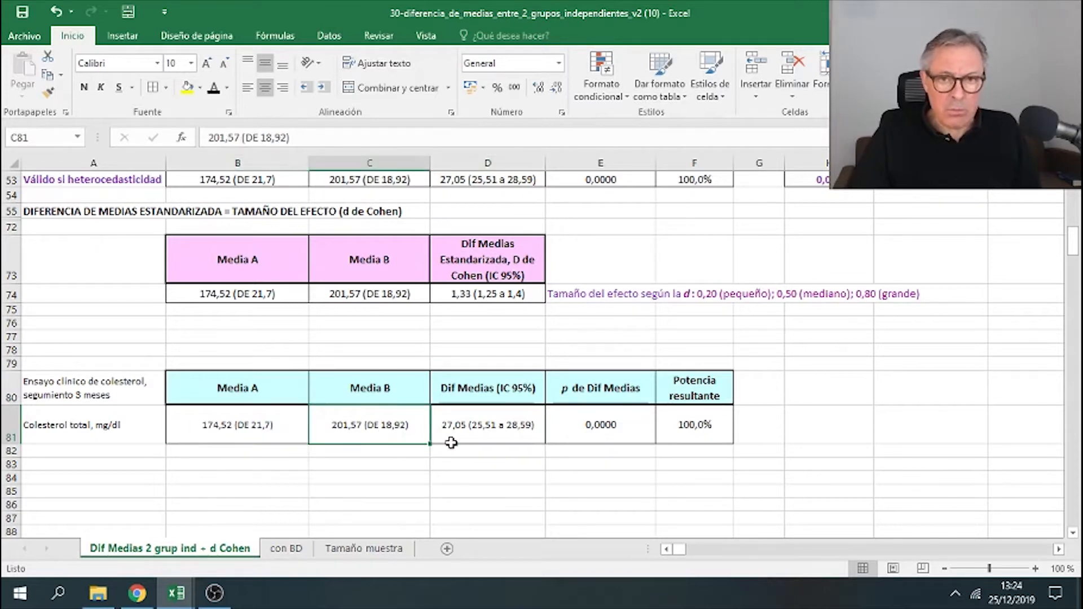
{"action": "left_click", "coordinate": [612, 427]}
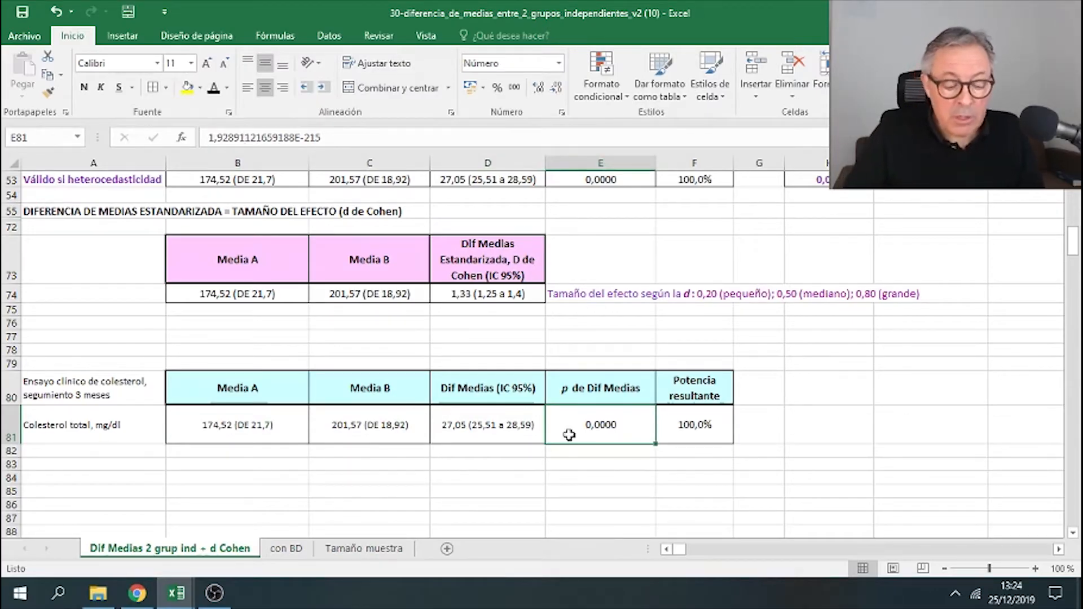
{"action": "left_click", "coordinate": [480, 427]}
{"action": "left_click", "coordinate": [590, 426]}
{"action": "left_click", "coordinate": [499, 431]}
{"action": "left_click", "coordinate": [621, 435]}
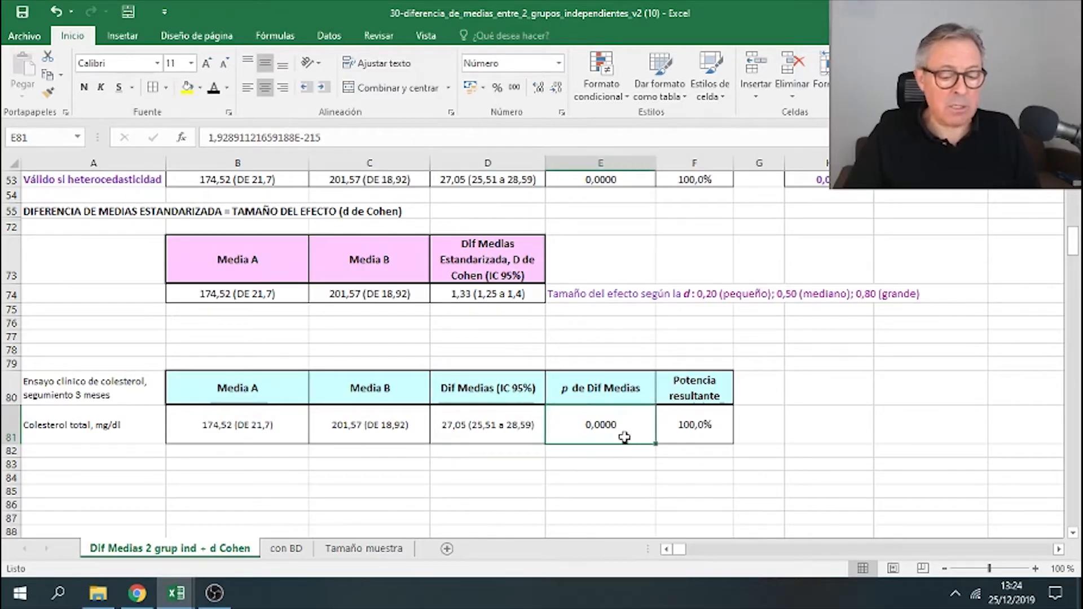
{"action": "left_click", "coordinate": [690, 426]}
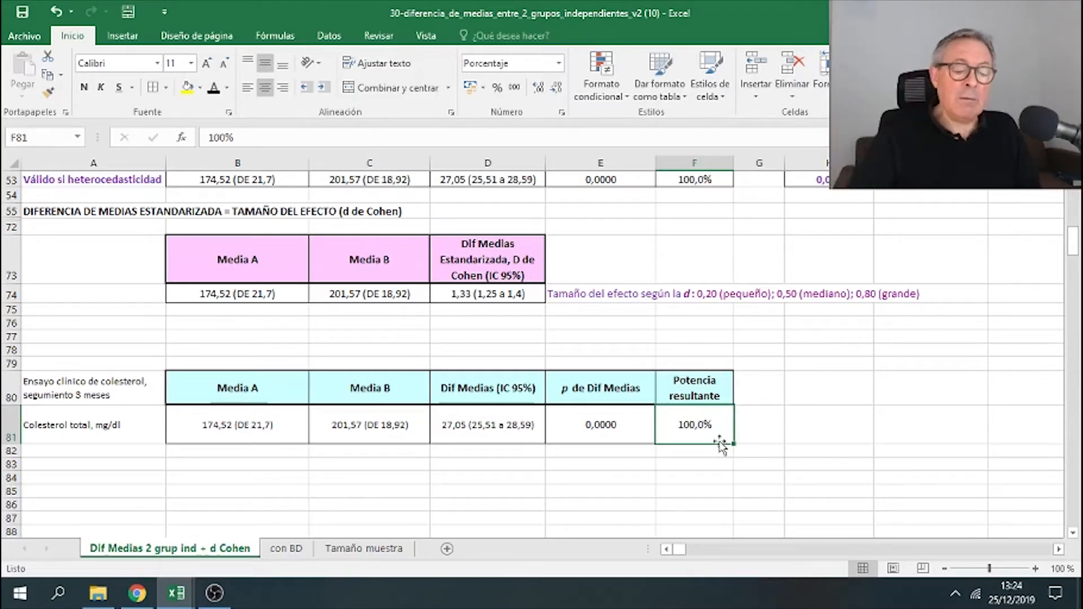
- Apply borders to the label cells A80:A81 of the summary table
{"action": "left_click", "coordinate": [95, 375]}
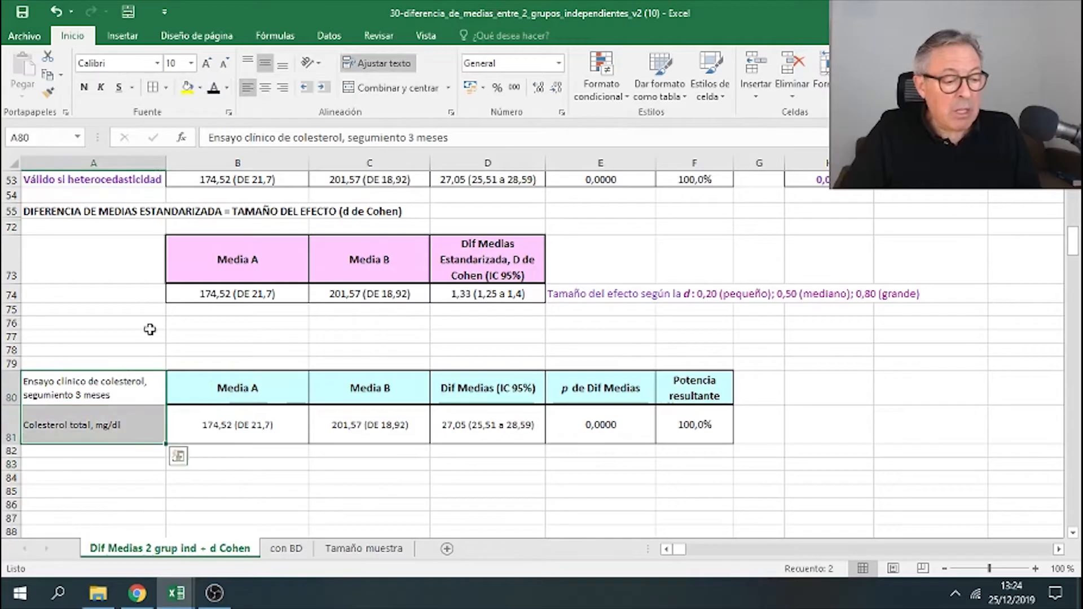
{"action": "left_click_drag", "start_coordinate": [116, 389], "coordinate": [122, 436]}
{"action": "left_click", "coordinate": [152, 88]}
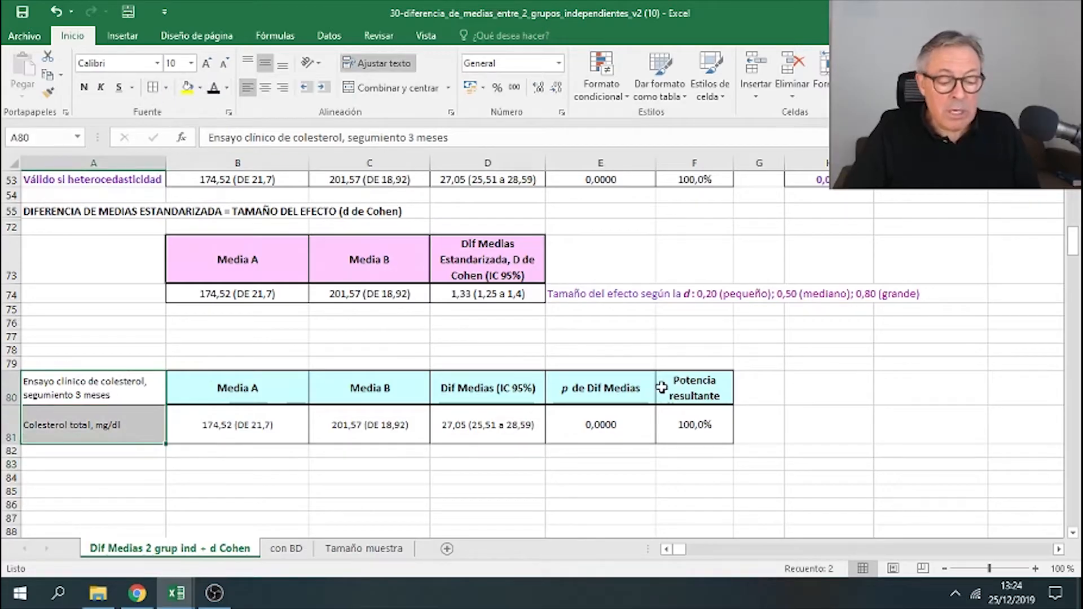
{"action": "left_click", "coordinate": [677, 361]}
- Heighten row 74 holding the Cohen's d results
{"action": "left_click", "coordinate": [531, 268]}
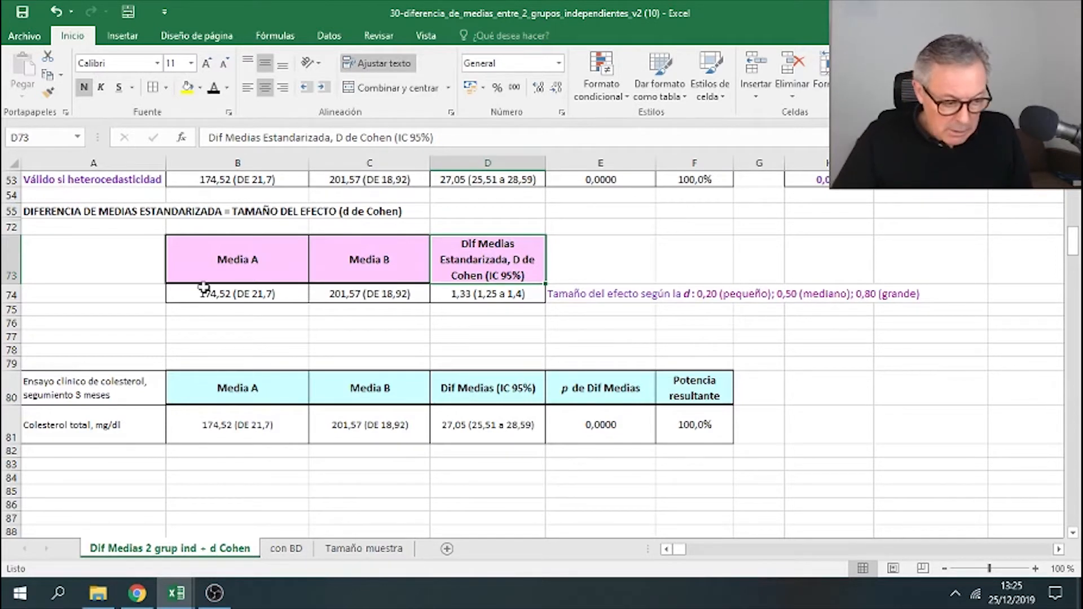
{"action": "left_click_drag", "start_coordinate": [16, 303], "coordinate": [16, 312]}
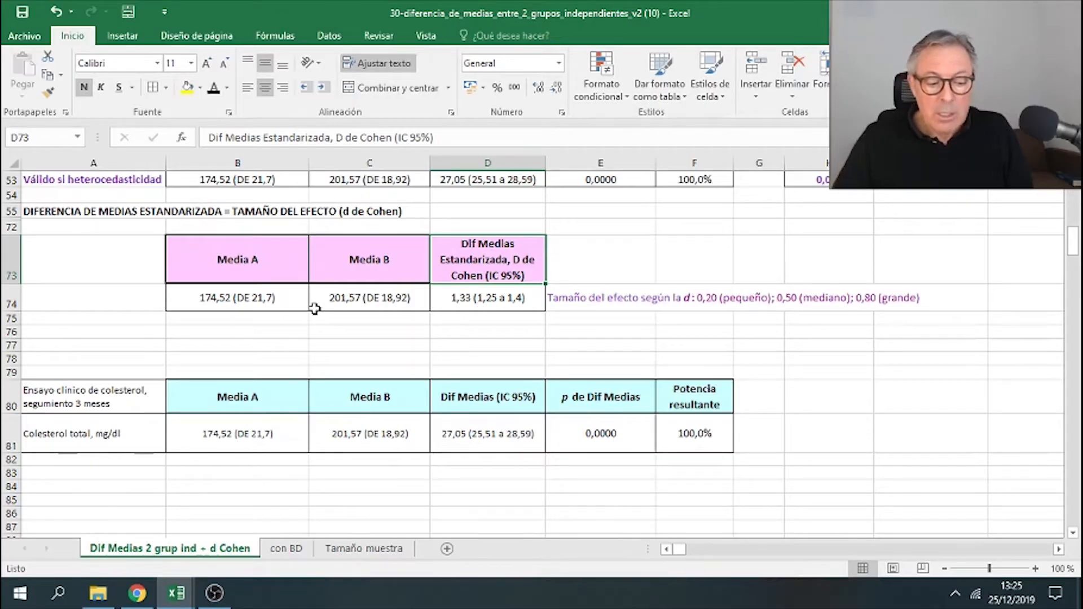
{"action": "left_click", "coordinate": [477, 296]}
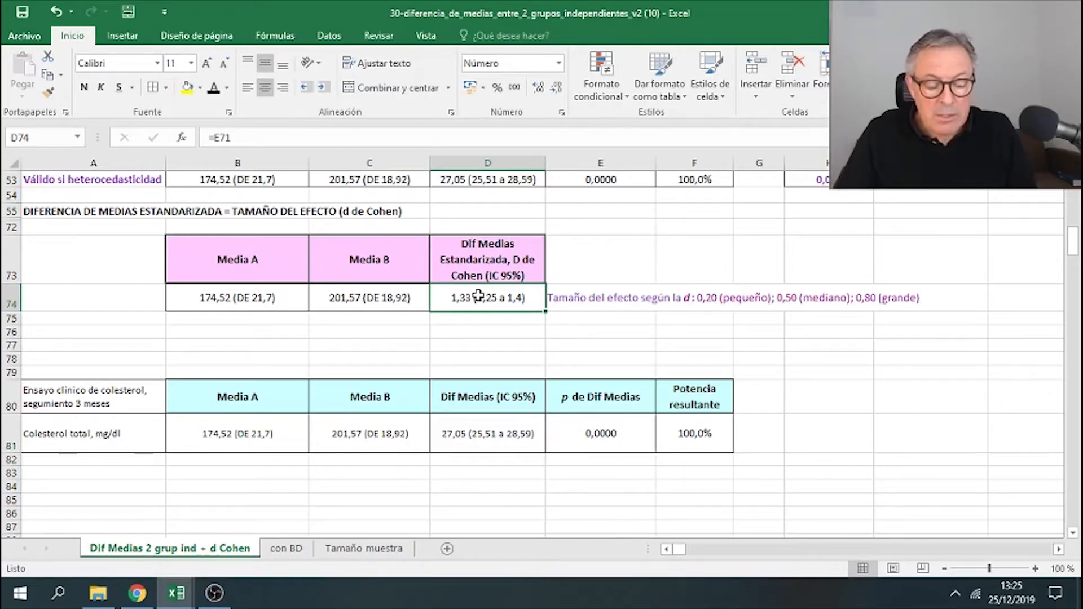
{"action": "left_click", "coordinate": [581, 299]}
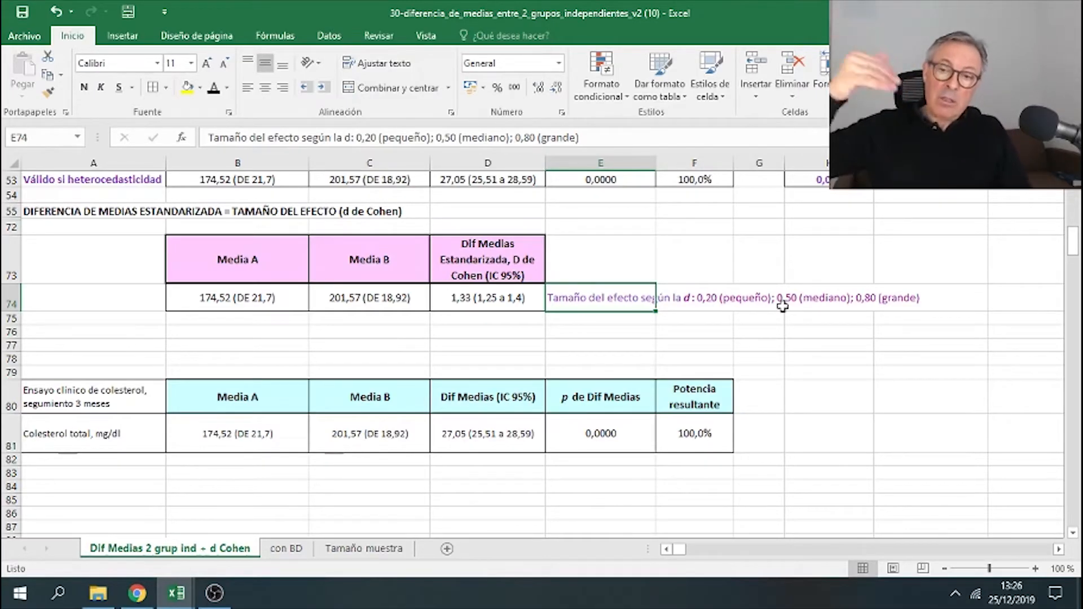
{"action": "left_click", "coordinate": [498, 304]}
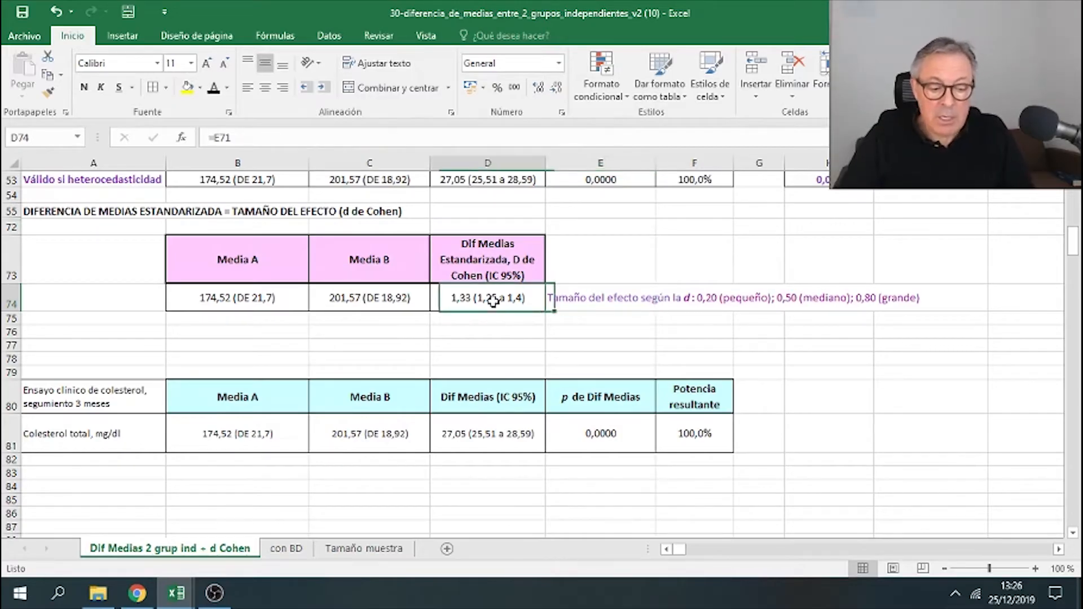
- Copy the Cohen's d result from D74 and paste it as values into H81
{"action": "left_click", "coordinate": [515, 258]}
{"action": "right_click", "coordinate": [515, 294]}
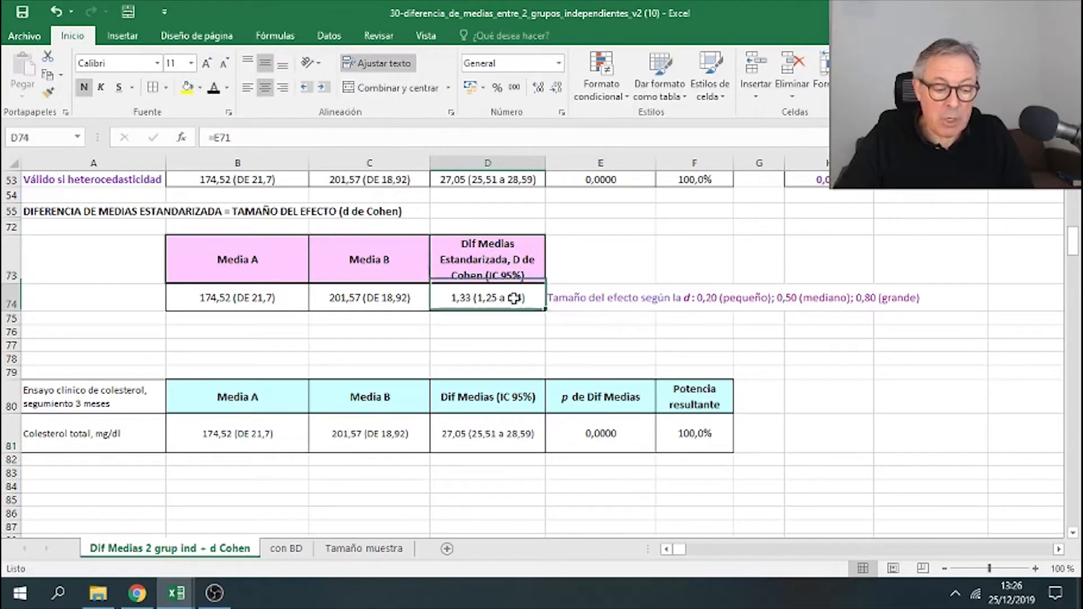
{"action": "left_click", "coordinate": [581, 267]}
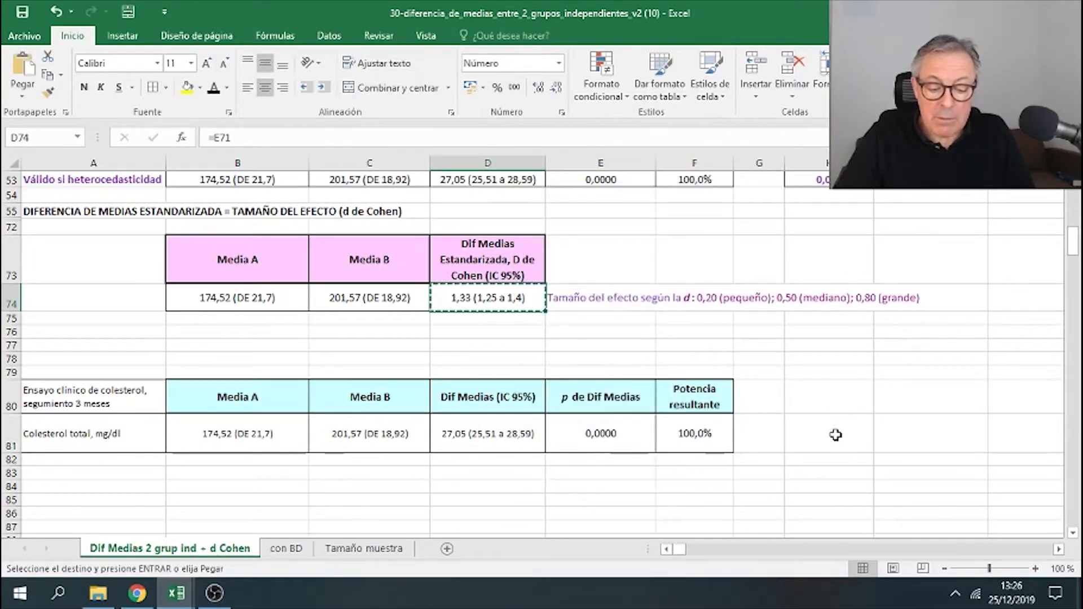
{"action": "right_click", "coordinate": [834, 435]}
{"action": "left_click", "coordinate": [897, 192]}
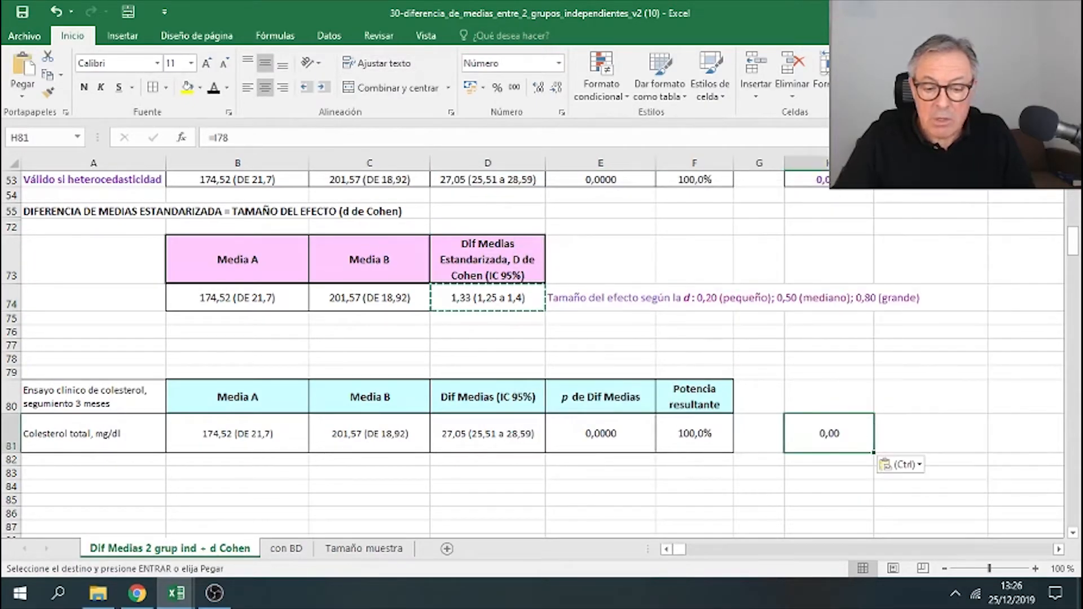
{"action": "right_click", "coordinate": [842, 429]}
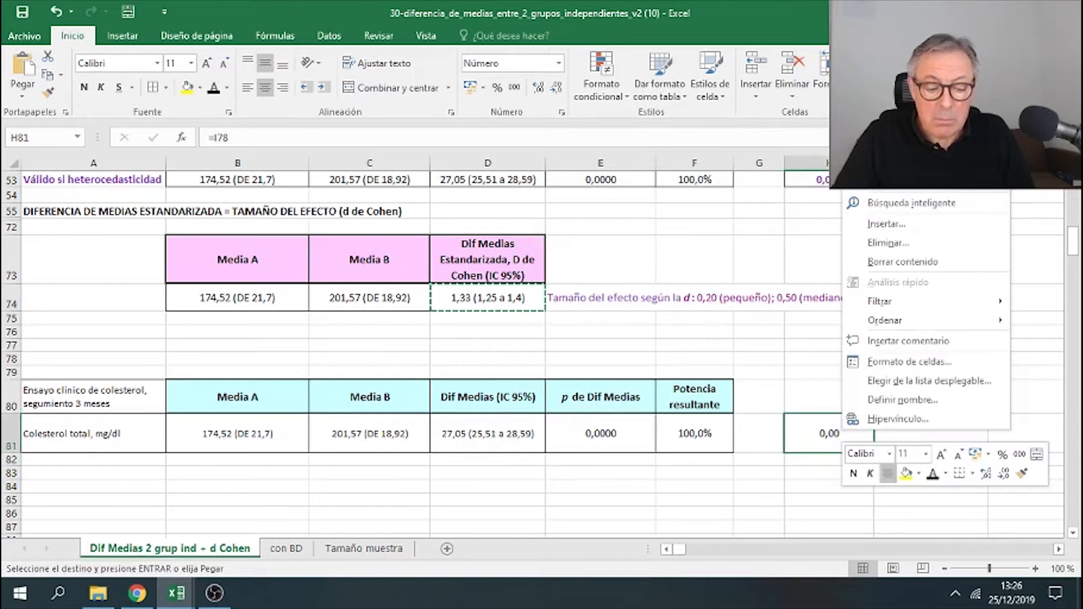
{"action": "left_click", "coordinate": [895, 161]}
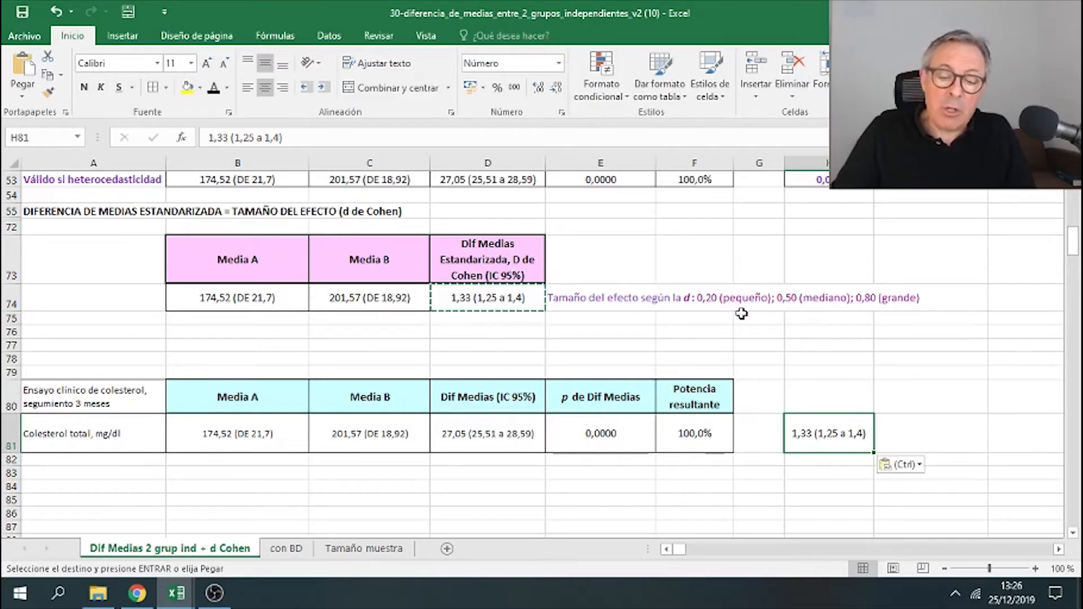
- Copy the pink Cohen's d header from D73 into H80 and widen column H
{"action": "right_click", "coordinate": [503, 239]}
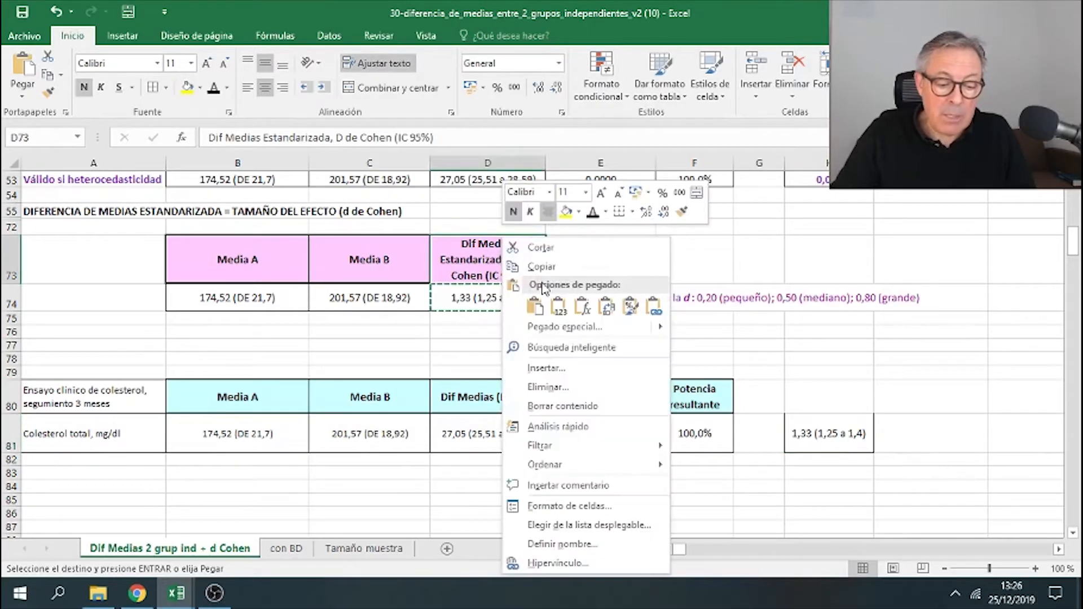
{"action": "left_click", "coordinate": [542, 266]}
{"action": "right_click", "coordinate": [822, 401]}
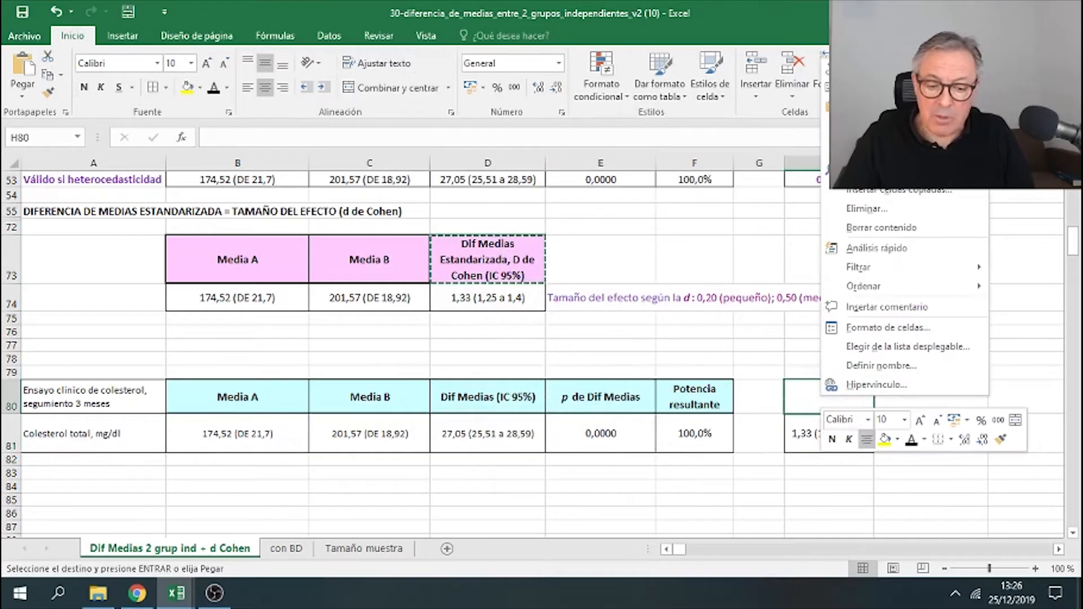
{"action": "left_click", "coordinate": [856, 128]}
{"action": "left_click", "coordinate": [907, 356]}
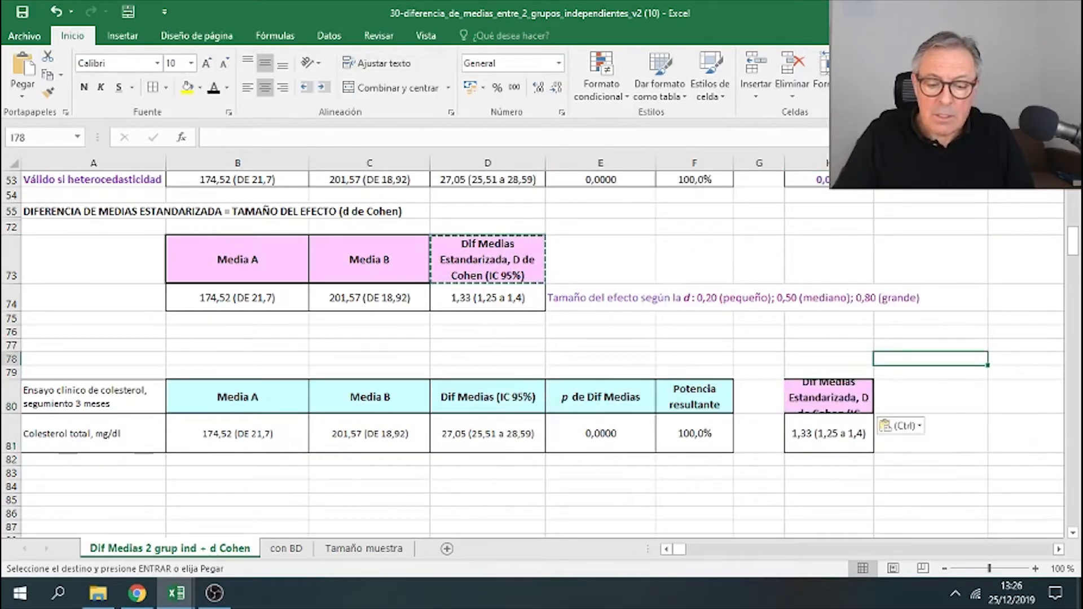
{"action": "left_click_drag", "start_coordinate": [874, 163], "coordinate": [909, 164]}
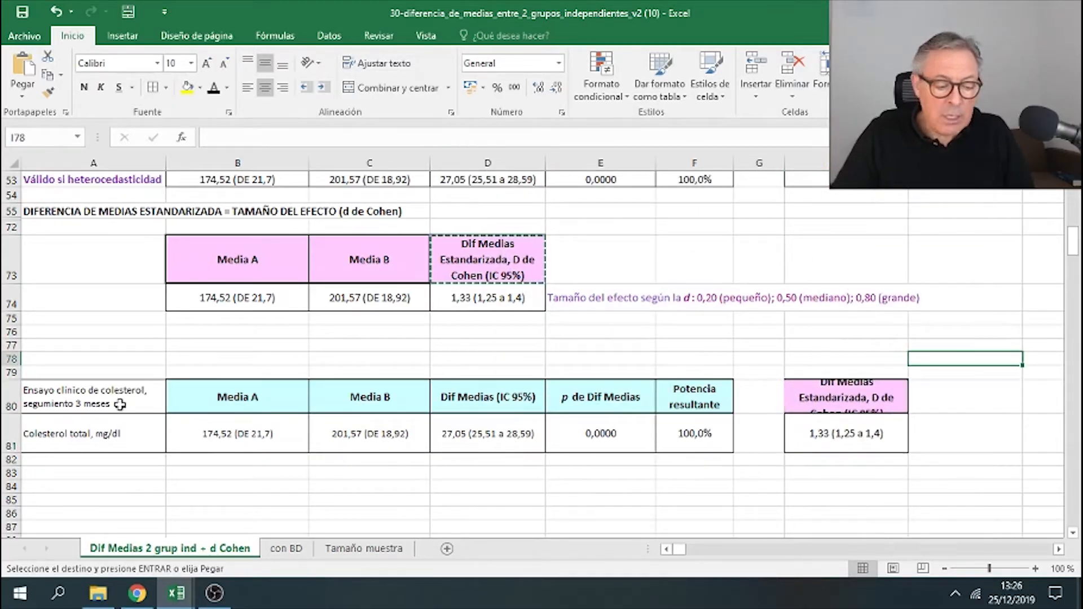
- Heighten row 80 and apply borders to the H80 header cell
{"action": "left_click_drag", "start_coordinate": [11, 413], "coordinate": [12, 422]}
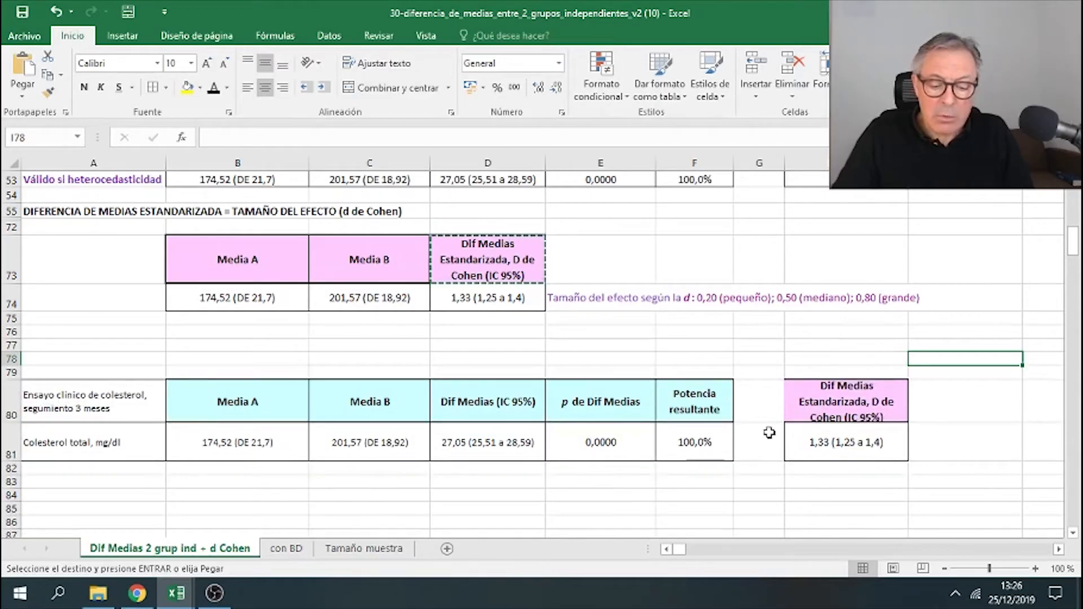
{"action": "left_click", "coordinate": [826, 403]}
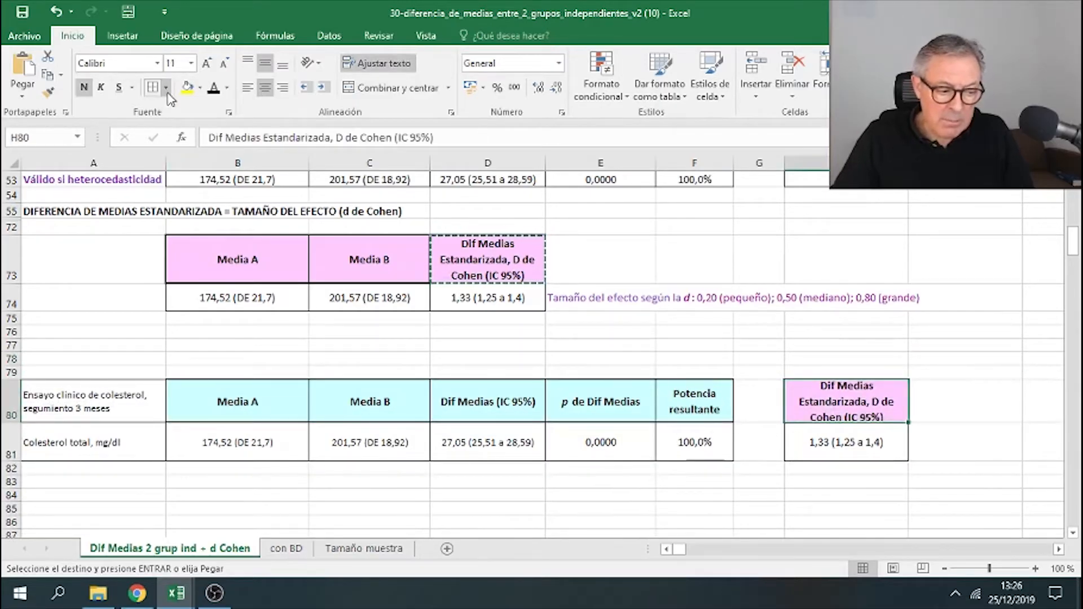
{"action": "left_click", "coordinate": [167, 88]}
{"action": "left_click", "coordinate": [195, 239]}
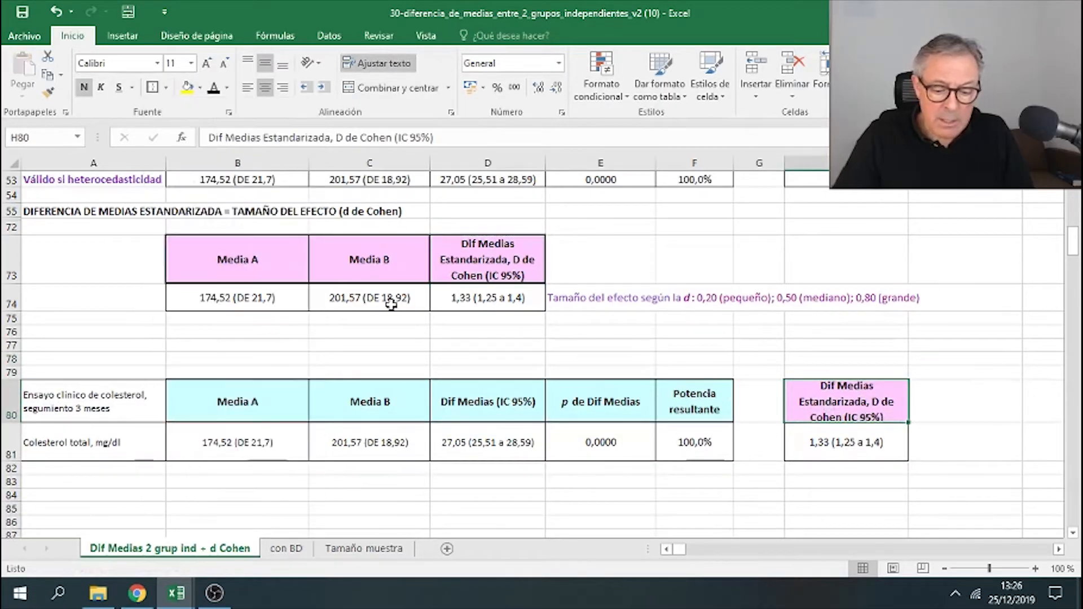
{"action": "left_click", "coordinate": [777, 318]}
- Close the workbook without saving changes
{"action": "left_click_drag", "start_coordinate": [113, 374], "coordinate": [860, 370]}
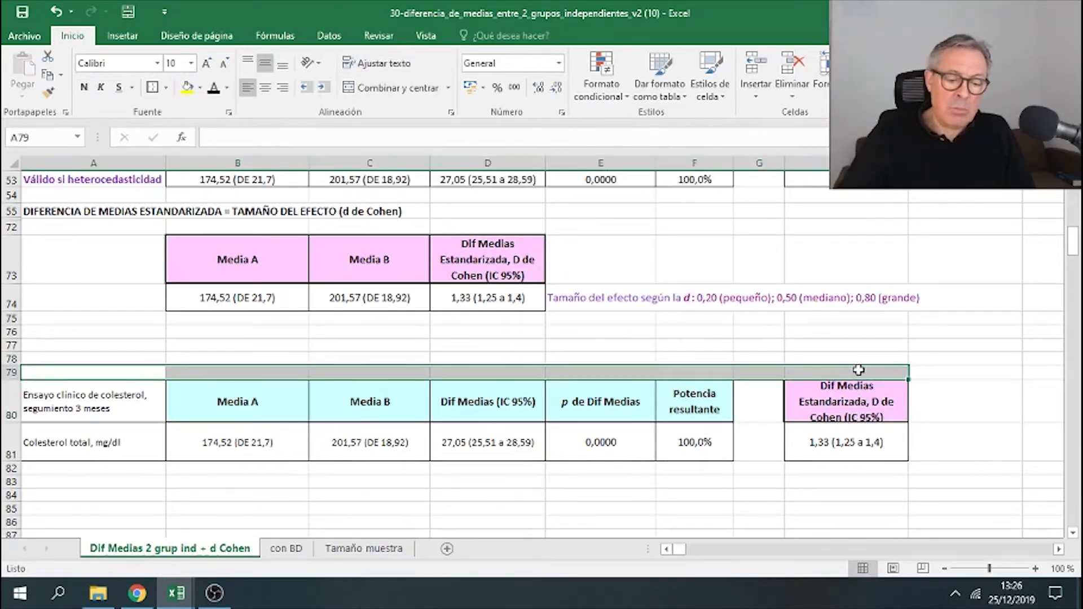
{"action": "left_click", "coordinate": [872, 449]}
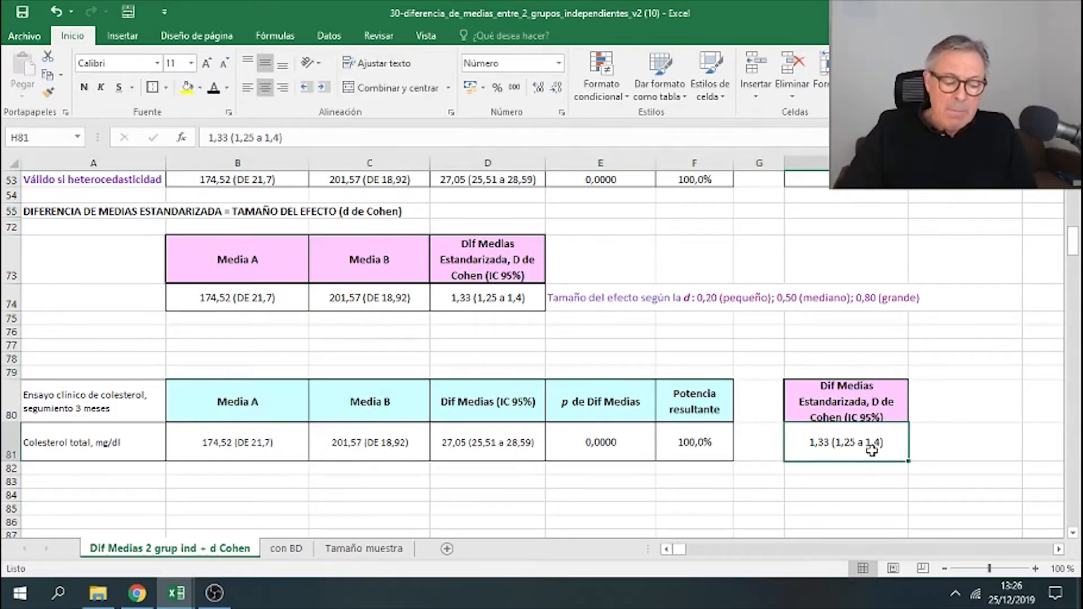
{"action": "left_click", "coordinate": [1065, 12]}
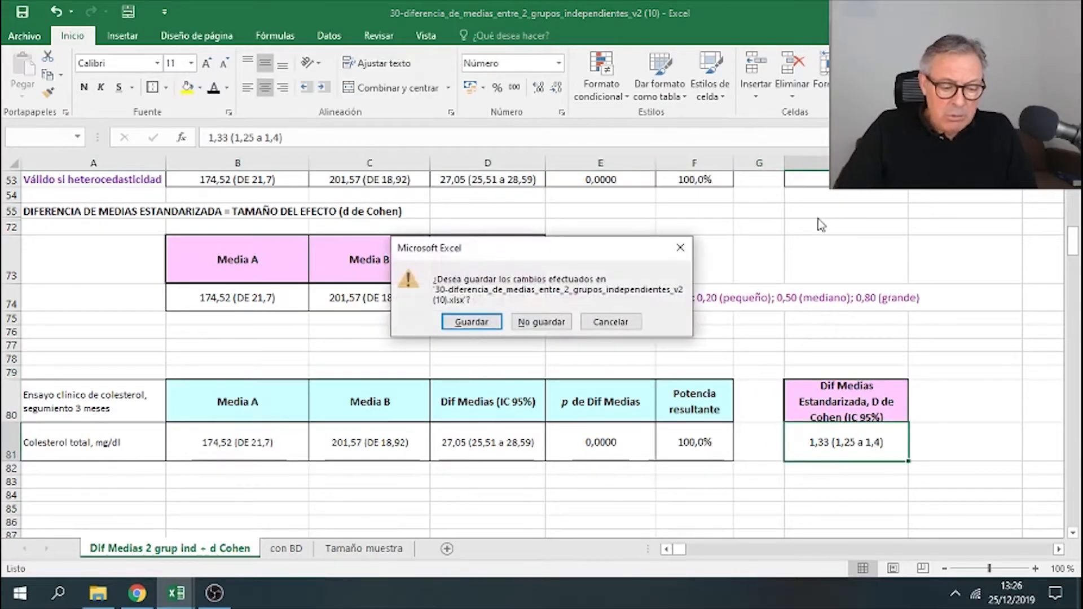
{"action": "left_click", "coordinate": [541, 323]}
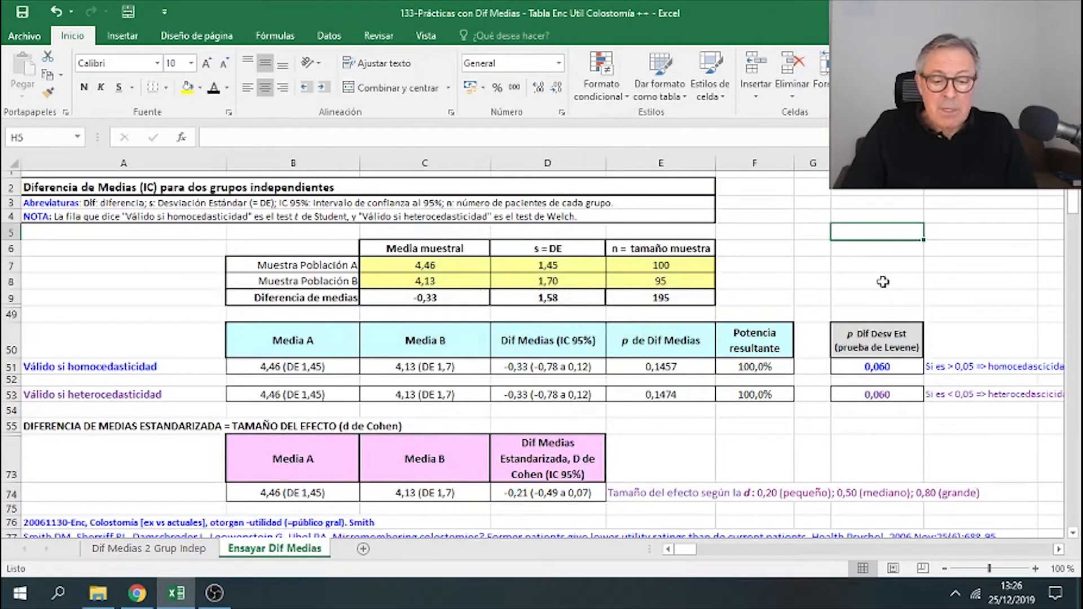
- Browse the colostomy practice worksheet down to its Tabla 2 of mean differences
{"action": "scroll", "coordinate": [616, 400], "scroll_direction": "down", "scroll_amount": 2}
{"action": "scroll", "coordinate": [559, 395], "scroll_direction": "up", "scroll_amount": 2}
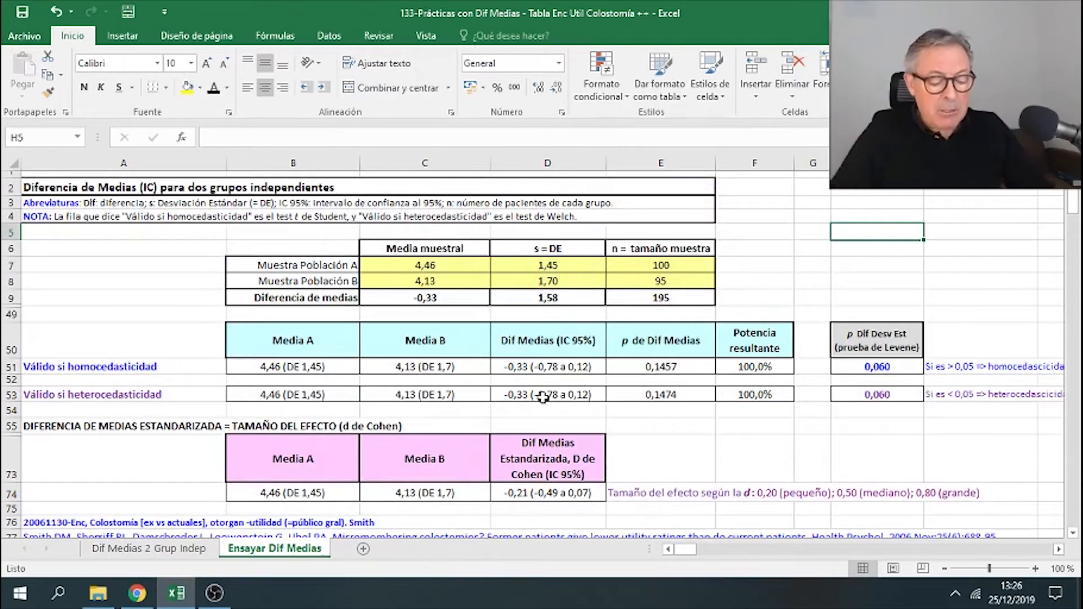
{"action": "scroll", "coordinate": [551, 394], "scroll_direction": "down", "scroll_amount": 1}
{"action": "scroll", "coordinate": [551, 393], "scroll_direction": "down", "scroll_amount": 2}
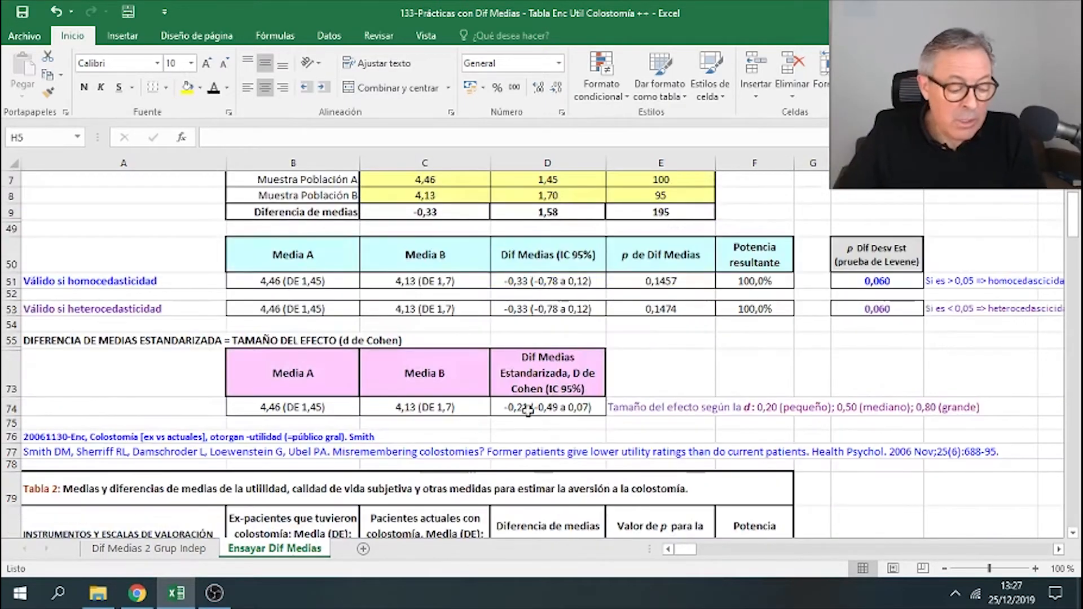
{"action": "left_click", "coordinate": [43, 440]}
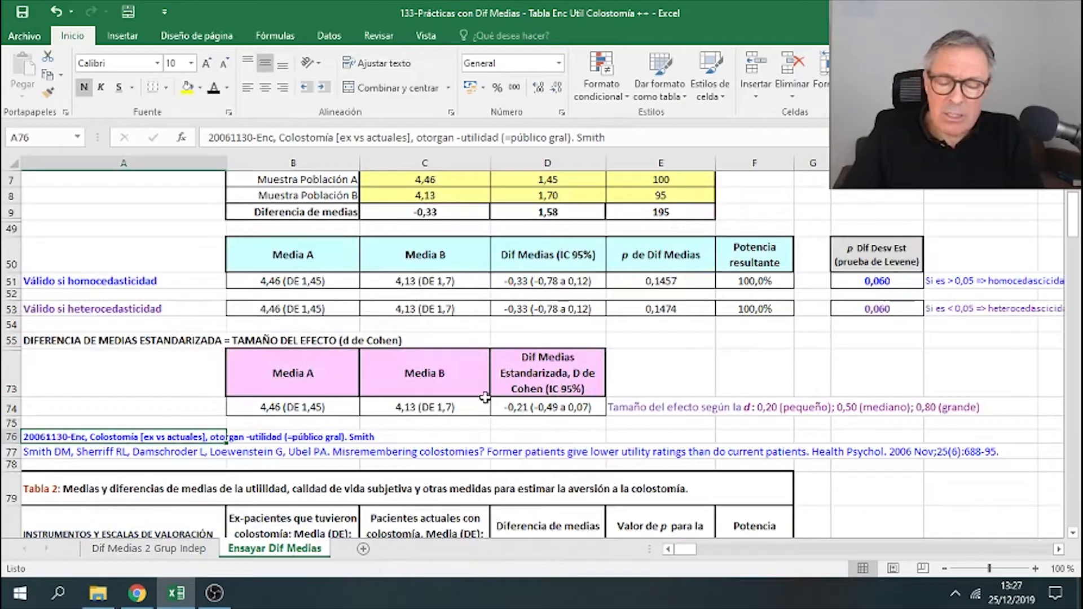
{"action": "scroll", "coordinate": [591, 371], "scroll_direction": "down", "scroll_amount": 1}
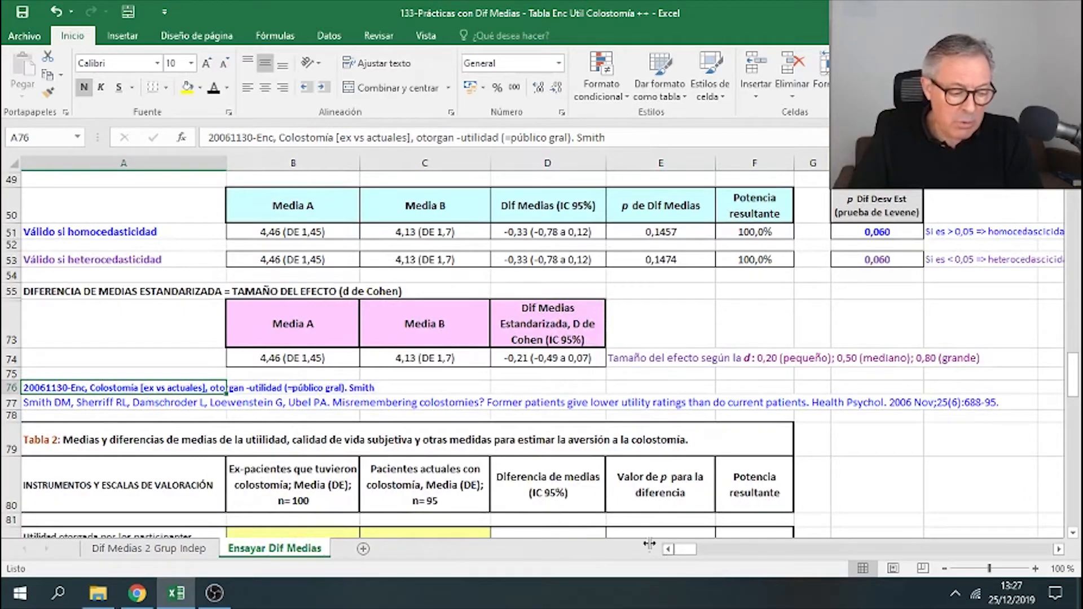
- Examine the Tabla 2 column headers and the time trade-off utility row of the colostomy table
{"action": "left_click", "coordinate": [91, 403]}
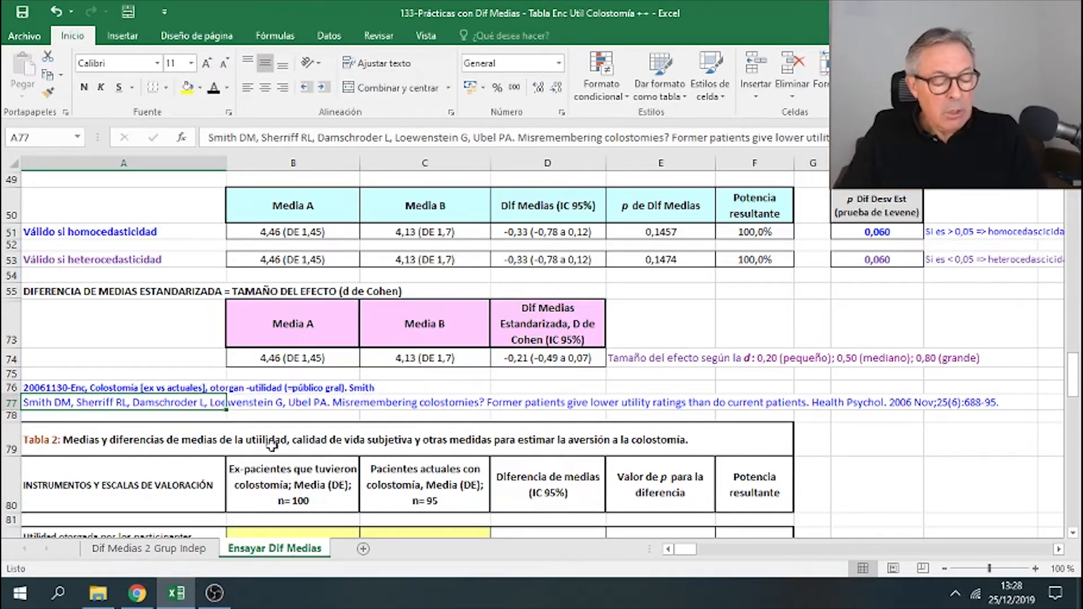
{"action": "scroll", "coordinate": [271, 445], "scroll_direction": "down", "scroll_amount": 2}
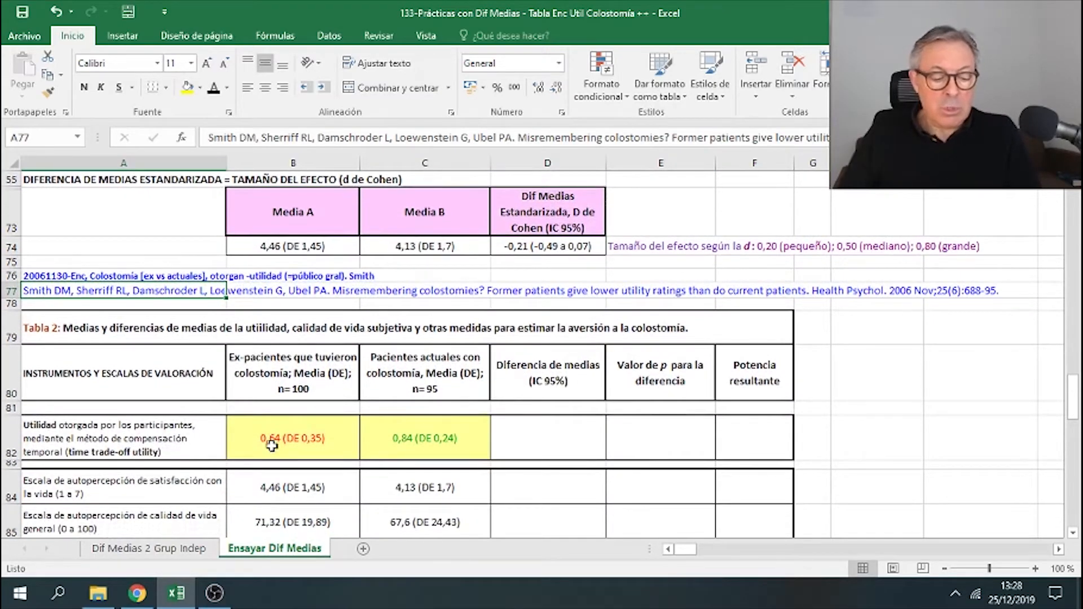
{"action": "left_click", "coordinate": [289, 378]}
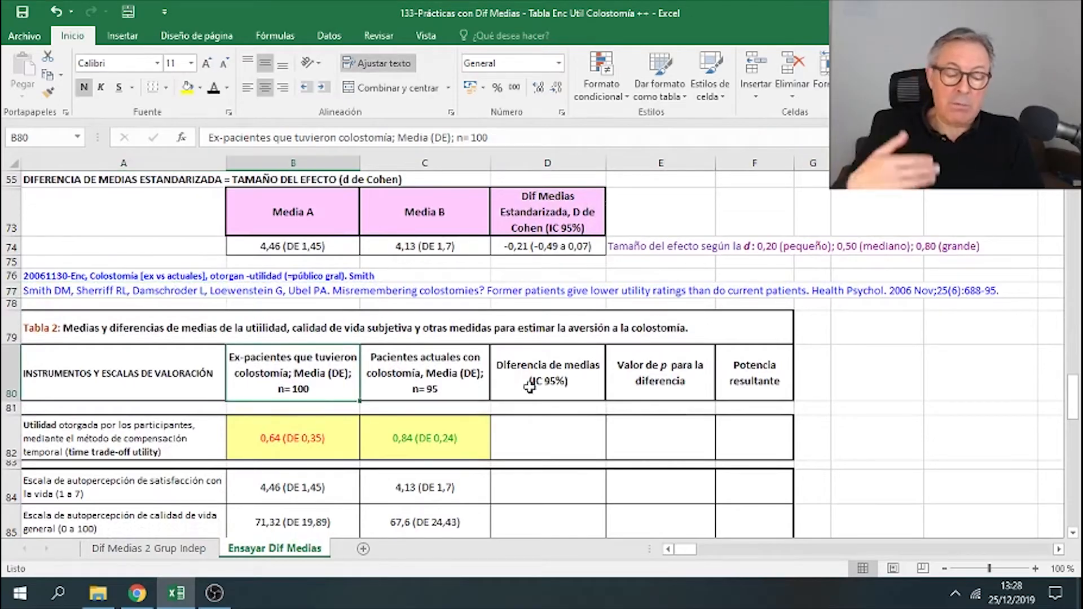
{"action": "left_click", "coordinate": [479, 365]}
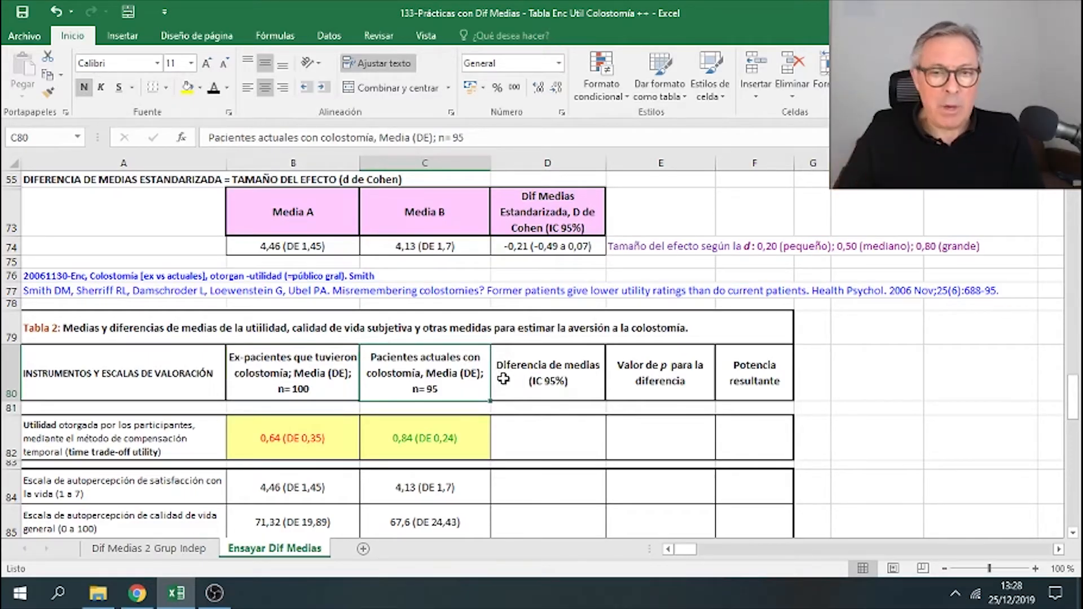
{"action": "left_click", "coordinate": [693, 274]}
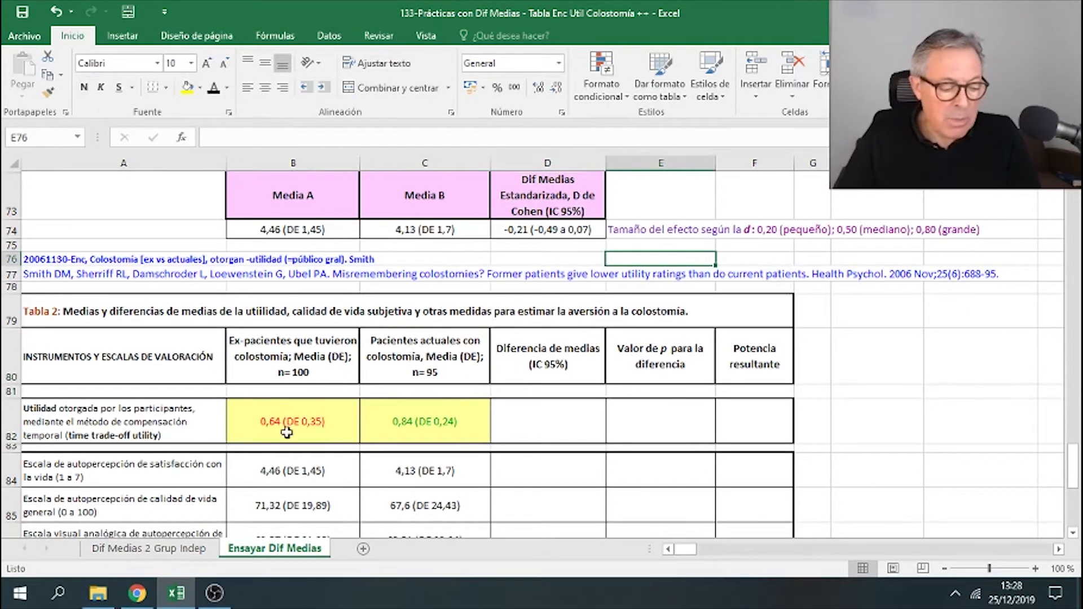
{"action": "left_click", "coordinate": [177, 423]}
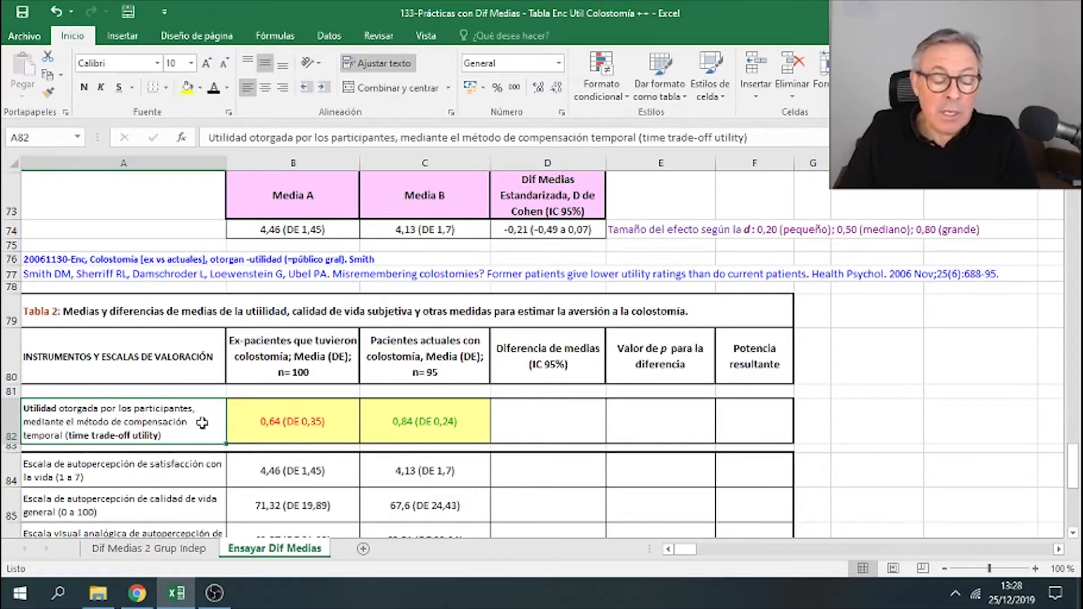
{"action": "left_click", "coordinate": [278, 432]}
{"action": "left_click", "coordinate": [221, 421]}
- Copy the two utility values from B82:C82 and paste them beside the calculator into H6:I6
{"action": "left_click_drag", "start_coordinate": [295, 430], "coordinate": [401, 423]}
{"action": "right_click", "coordinate": [342, 439]}
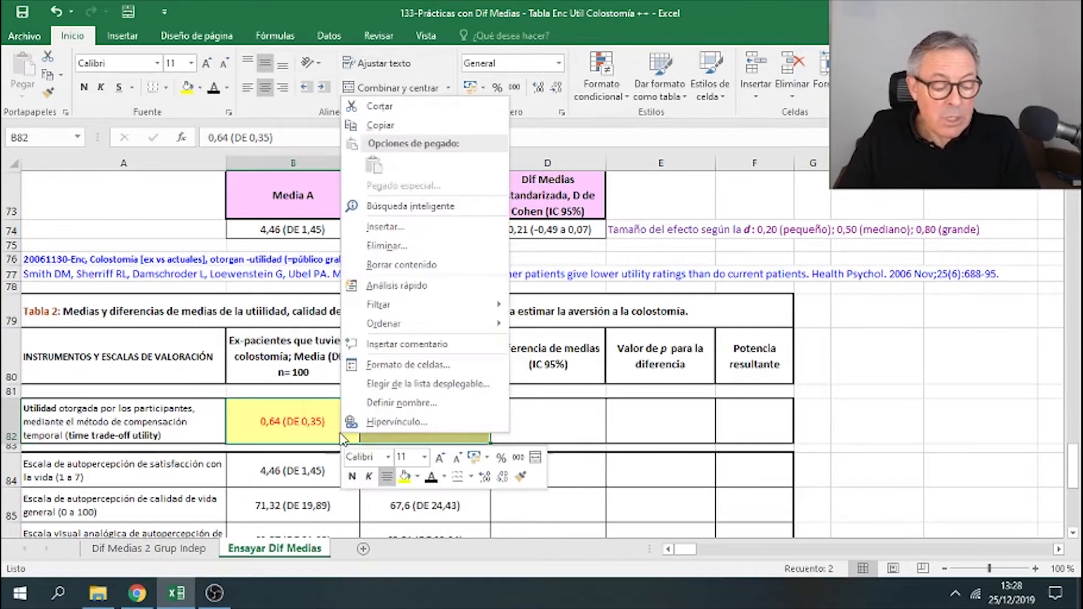
{"action": "left_click", "coordinate": [455, 126]}
{"action": "scroll", "coordinate": [751, 289], "scroll_direction": "up", "scroll_amount": 2}
{"action": "scroll", "coordinate": [750, 289], "scroll_direction": "up", "scroll_amount": 4}
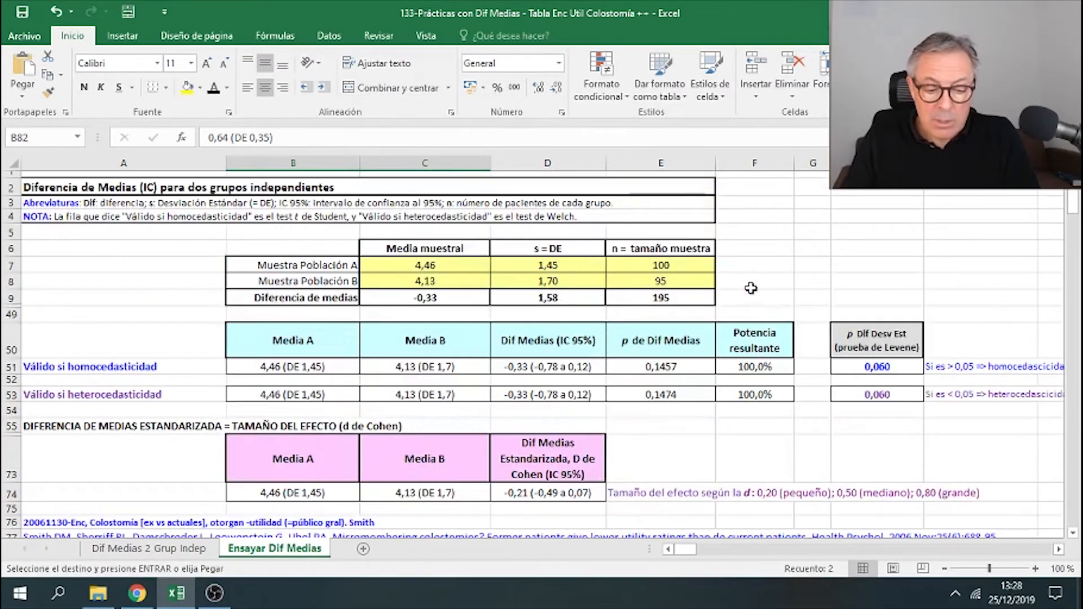
{"action": "right_click", "coordinate": [869, 255]}
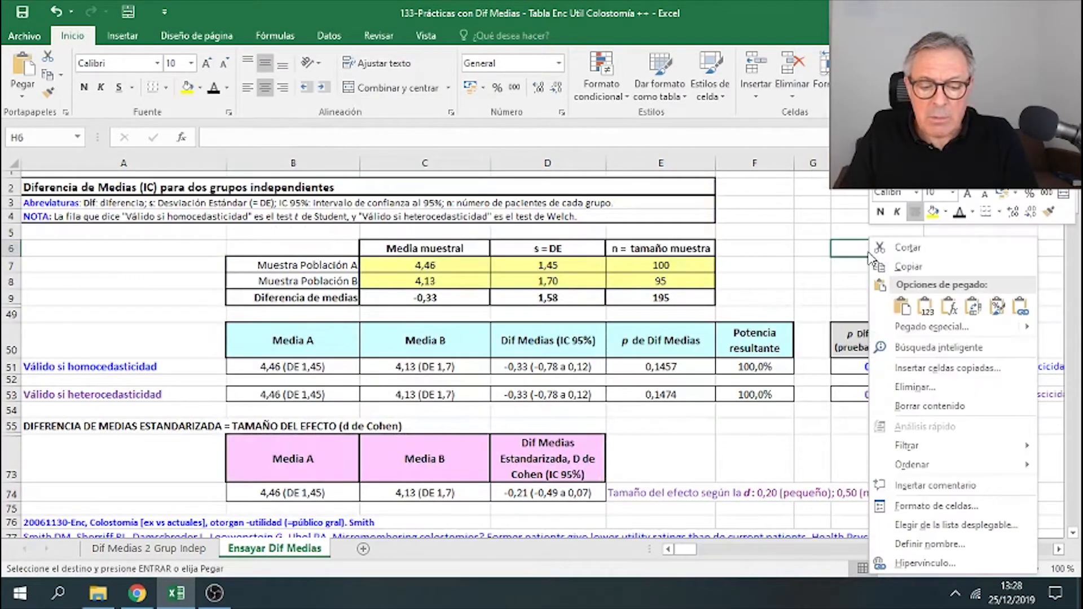
{"action": "left_click", "coordinate": [902, 305]}
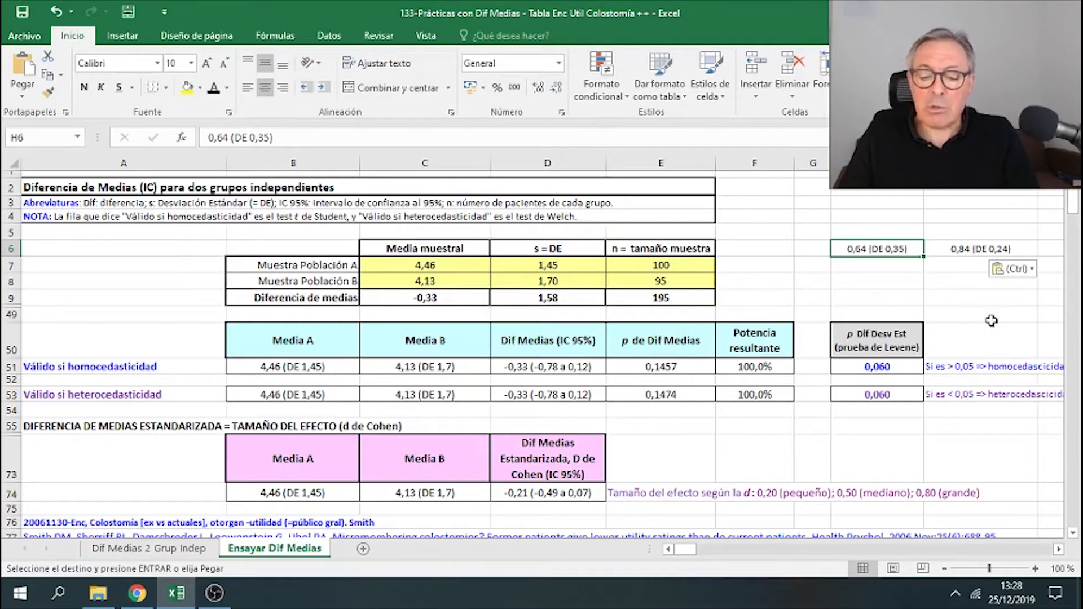
- Compare the calculator's sample sizes with the group sizes in the Tabla 2 headers
{"action": "left_click", "coordinate": [979, 253]}
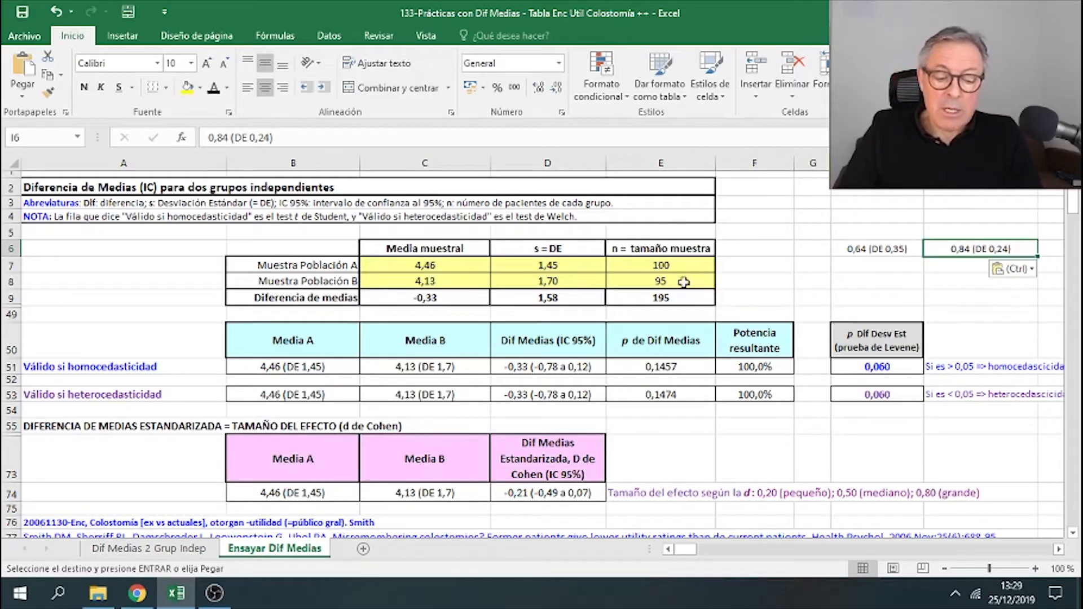
{"action": "left_click_drag", "start_coordinate": [681, 263], "coordinate": [681, 274]}
{"action": "key", "text": "ctrl+v"}
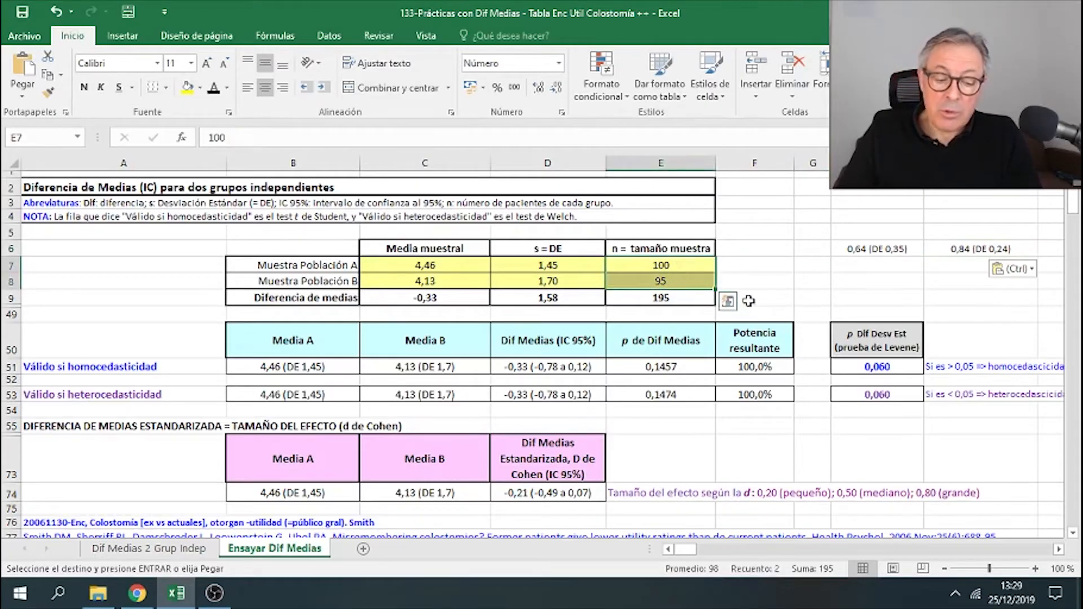
{"action": "scroll", "coordinate": [749, 300], "scroll_direction": "down", "scroll_amount": 6}
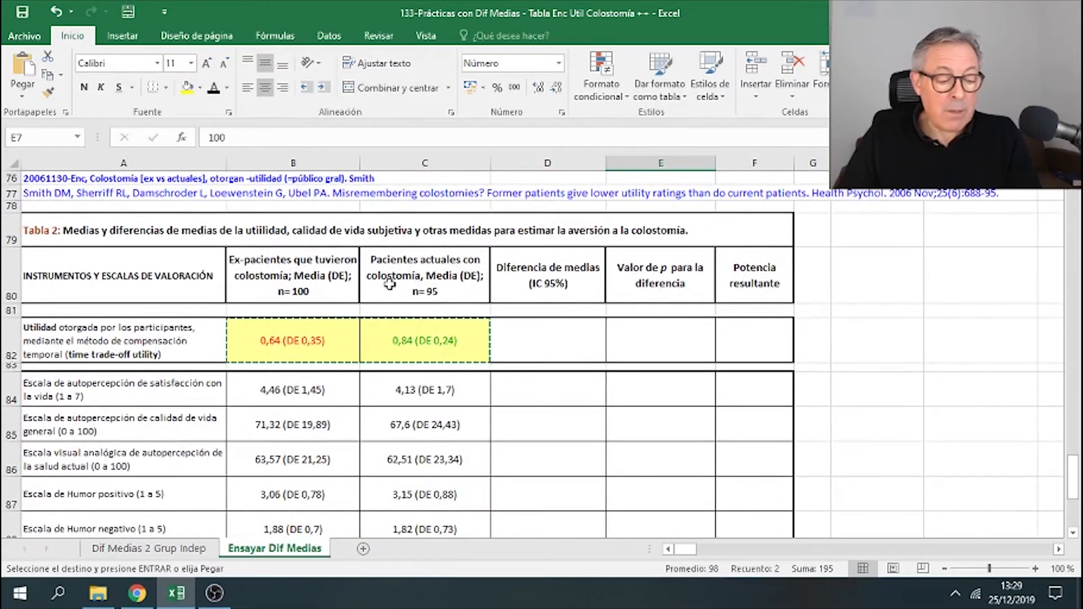
{"action": "left_click", "coordinate": [345, 293]}
{"action": "left_click", "coordinate": [425, 287]}
{"action": "scroll", "coordinate": [649, 242], "scroll_direction": "up", "scroll_amount": 5}
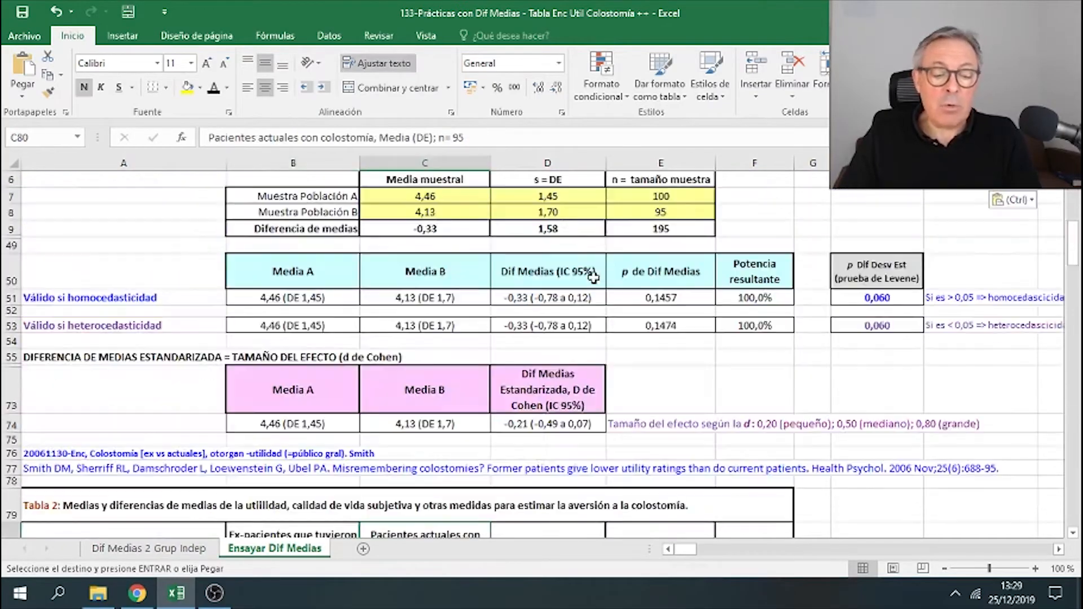
{"action": "left_click", "coordinate": [686, 195]}
{"action": "scroll", "coordinate": [677, 220], "scroll_direction": "up", "scroll_amount": 1}
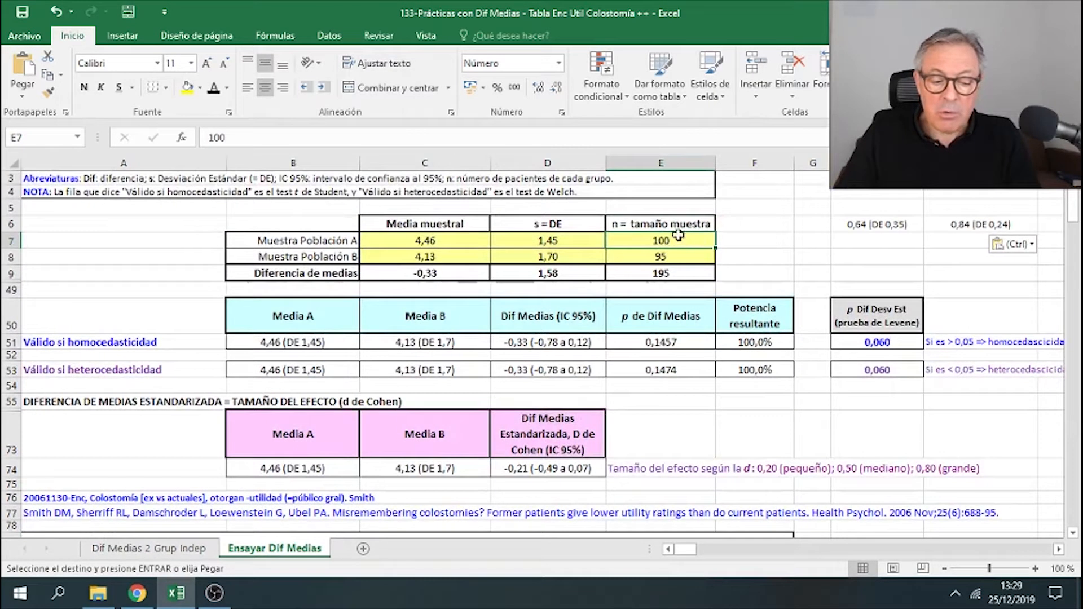
- Clear the calculator's means and standard deviations in C7:D8 and enter 0,64 as the group A mean
{"action": "left_click_drag", "start_coordinate": [481, 240], "coordinate": [510, 251]}
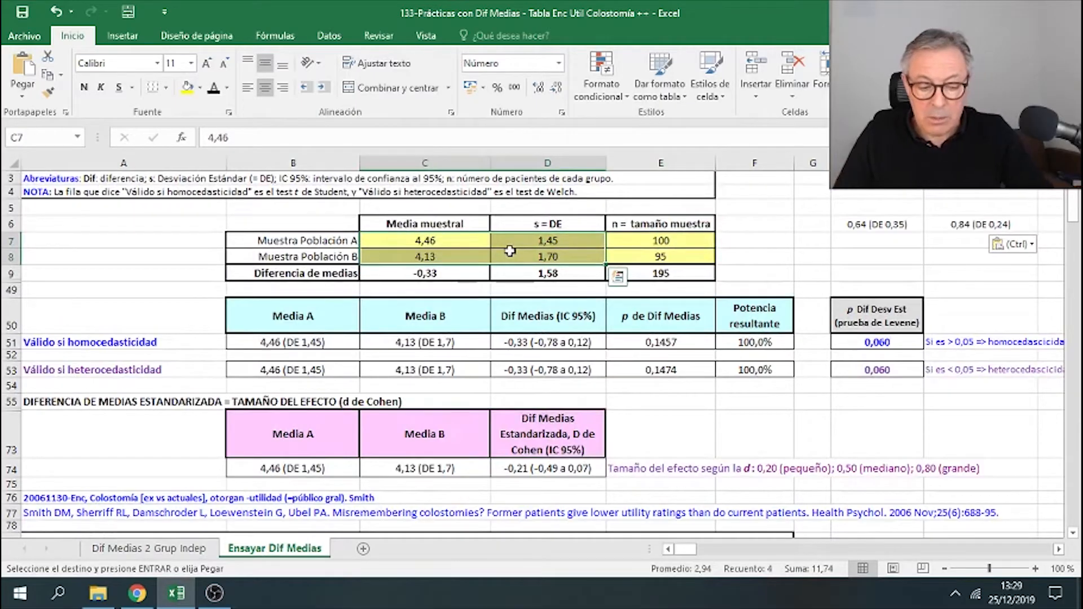
{"action": "key", "text": "Delete"}
{"action": "left_click", "coordinate": [479, 240]}
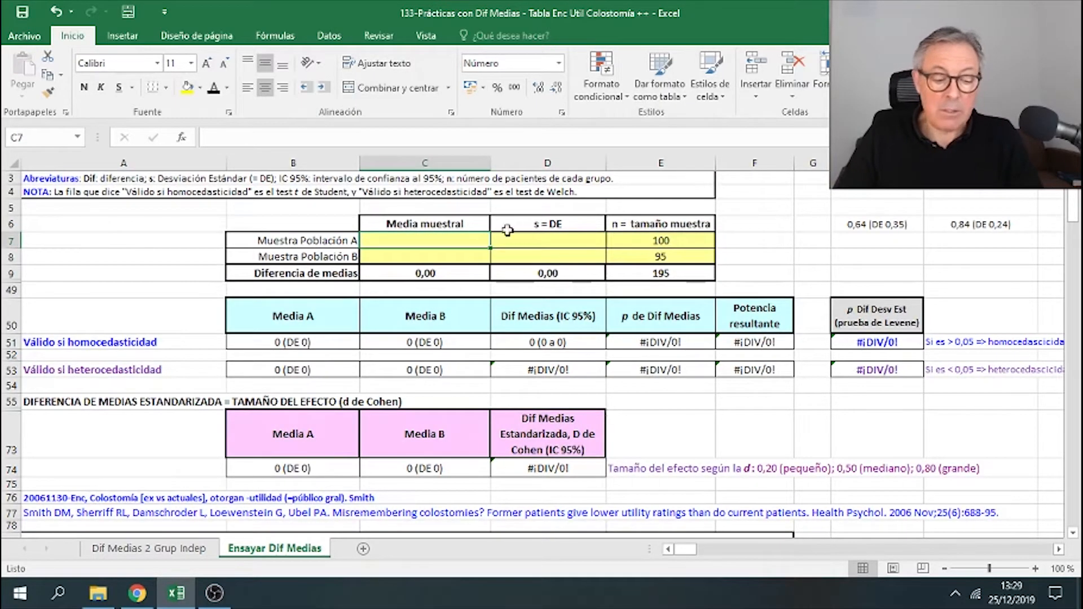
{"action": "type", "text": "0,6"}
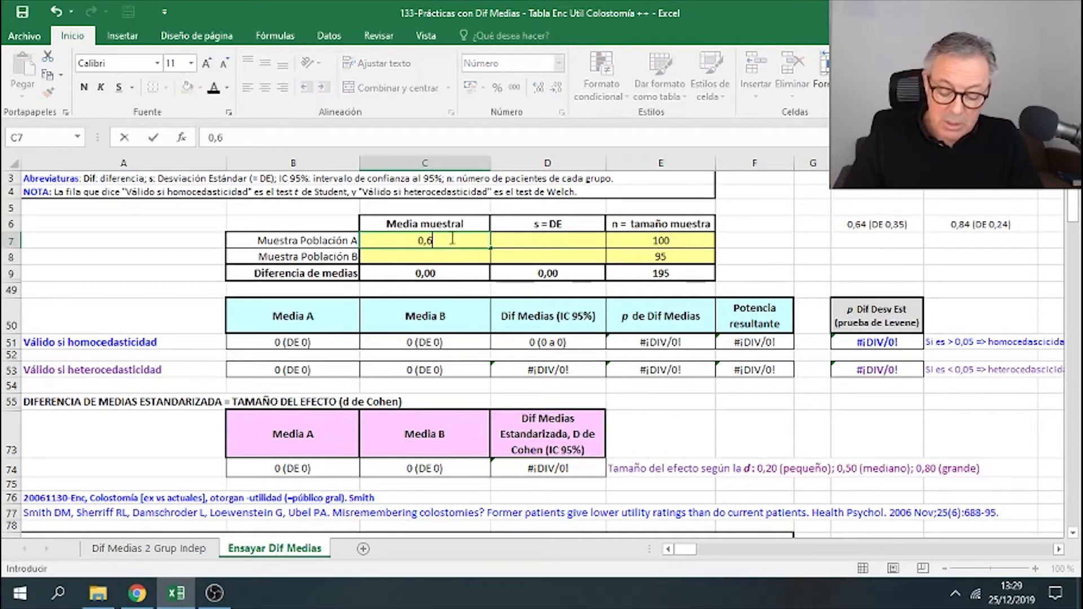
{"action": "type", "text": "4"}
{"action": "left_click", "coordinate": [297, 237]}
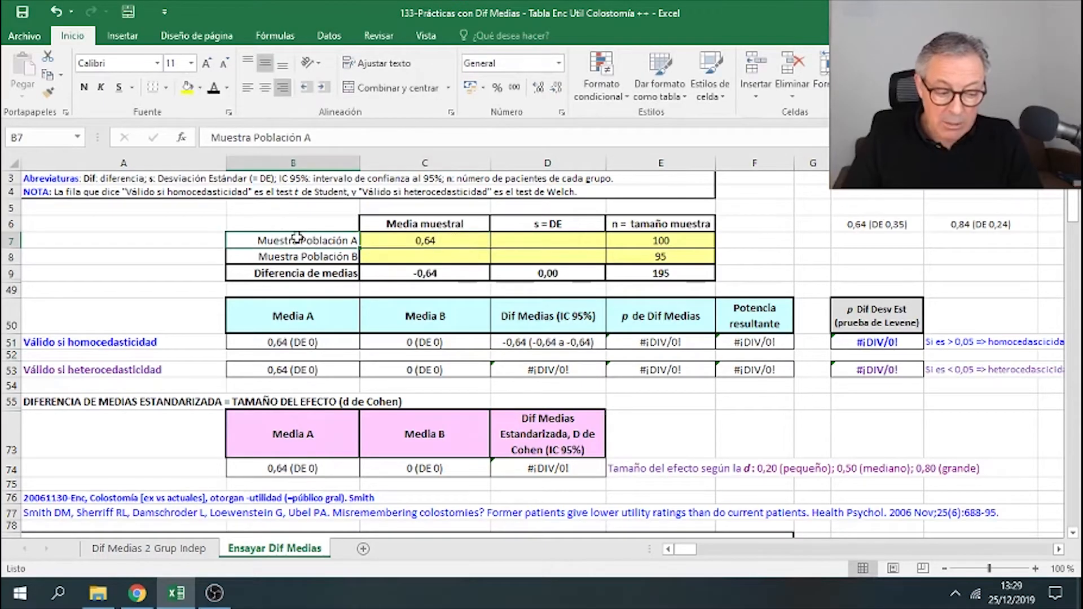
{"action": "left_click", "coordinate": [316, 273]}
{"action": "left_click", "coordinate": [316, 257]}
{"action": "left_click", "coordinate": [403, 242]}
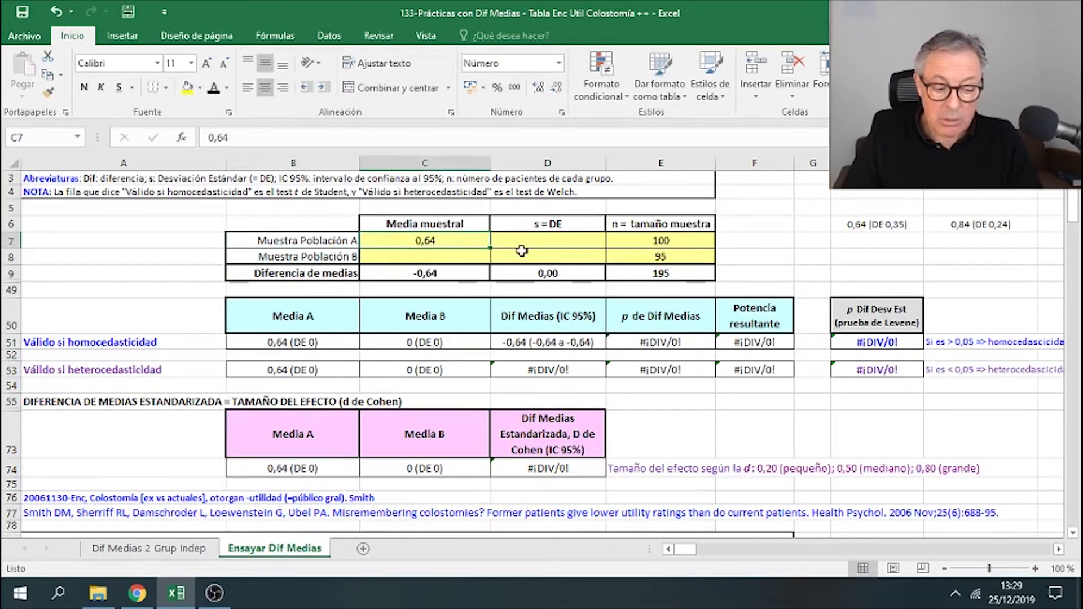
- Enter 0,35 as group A's standard deviation, then 0,84 as group B's mean and 0,24 as its deviation
{"action": "left_click", "coordinate": [538, 241]}
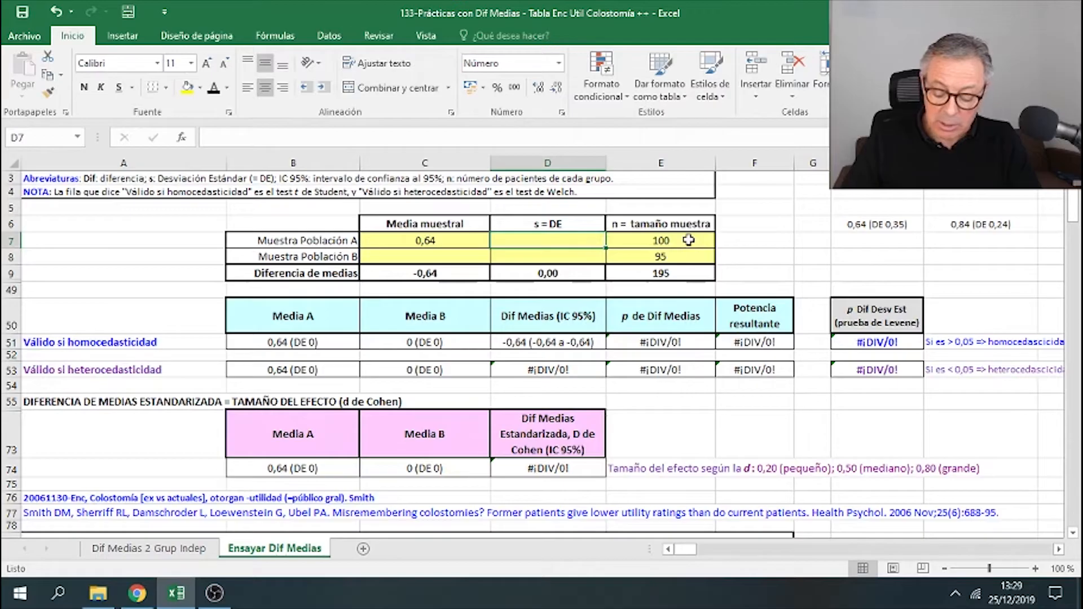
{"action": "type", "text": ",35"}
{"action": "key", "text": "Return"}
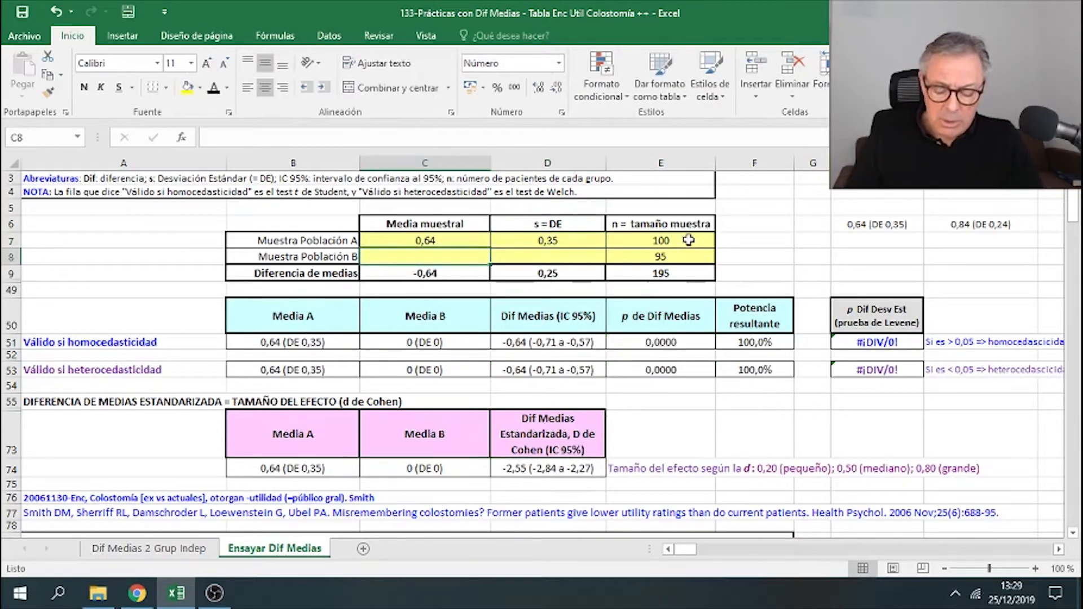
{"action": "type", "text": ","}
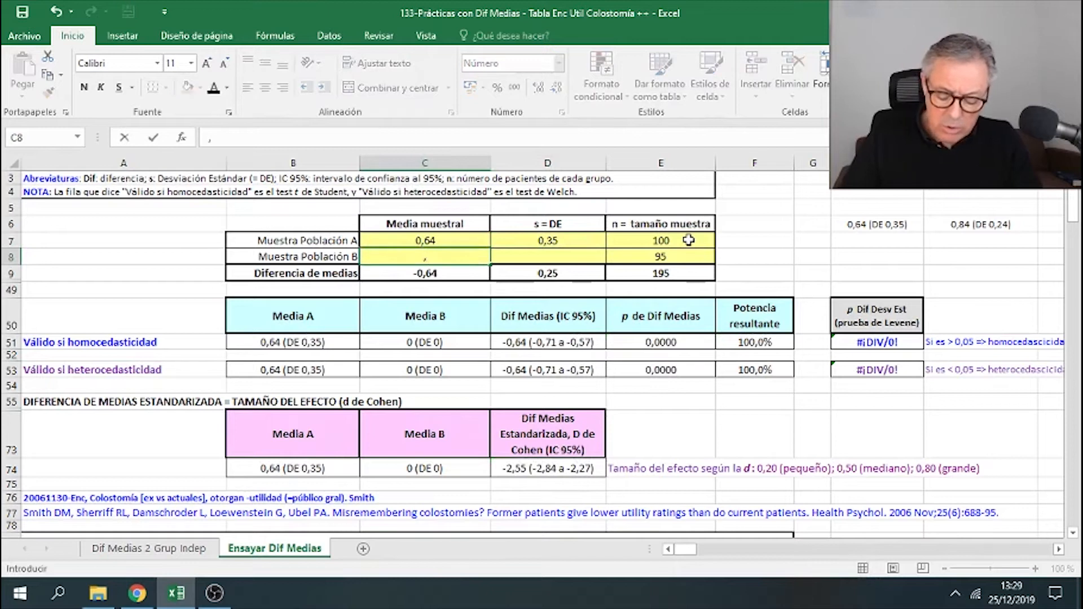
{"action": "type", "text": "84"}
{"action": "key", "text": "Tab"}
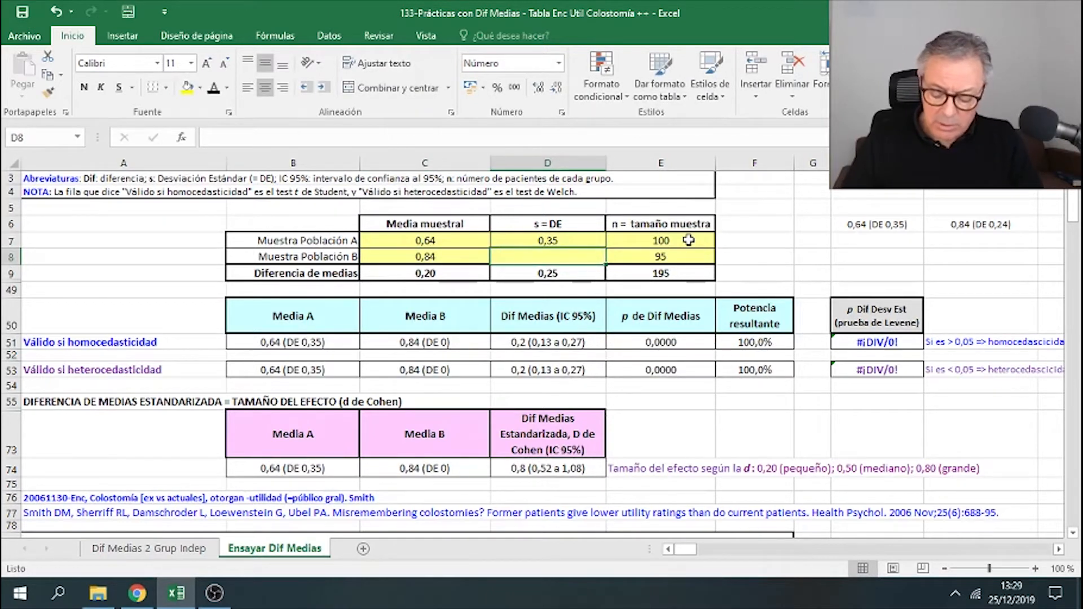
{"action": "type", "text": "0,24"}
{"action": "key", "text": "Return"}
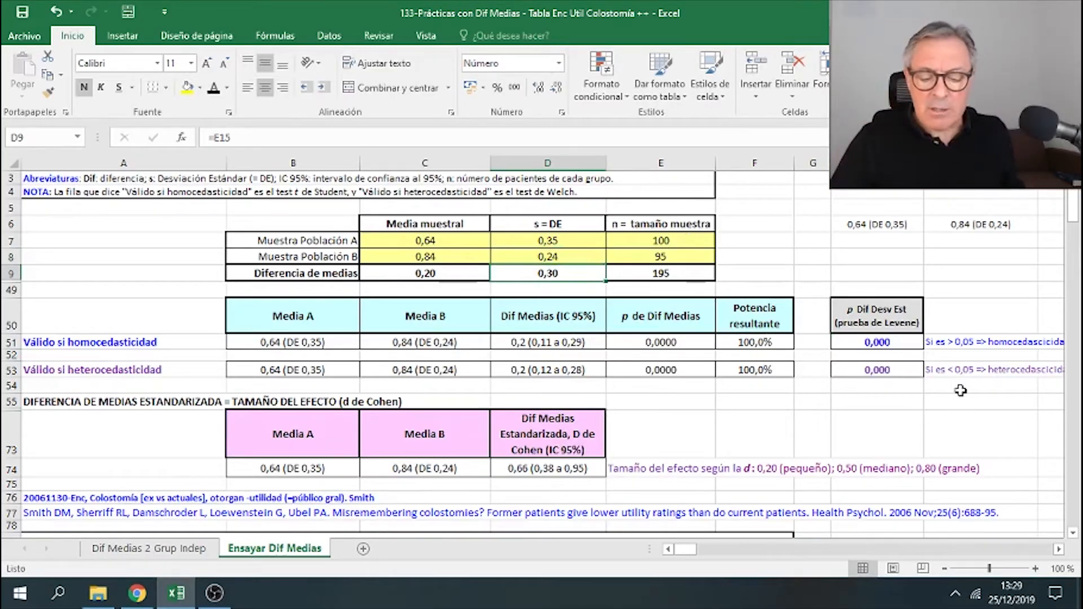
- Copy the heteroscedasticity result row B53:F53 and paste its values into the utility row of Tabla 2
{"action": "left_click", "coordinate": [867, 323]}
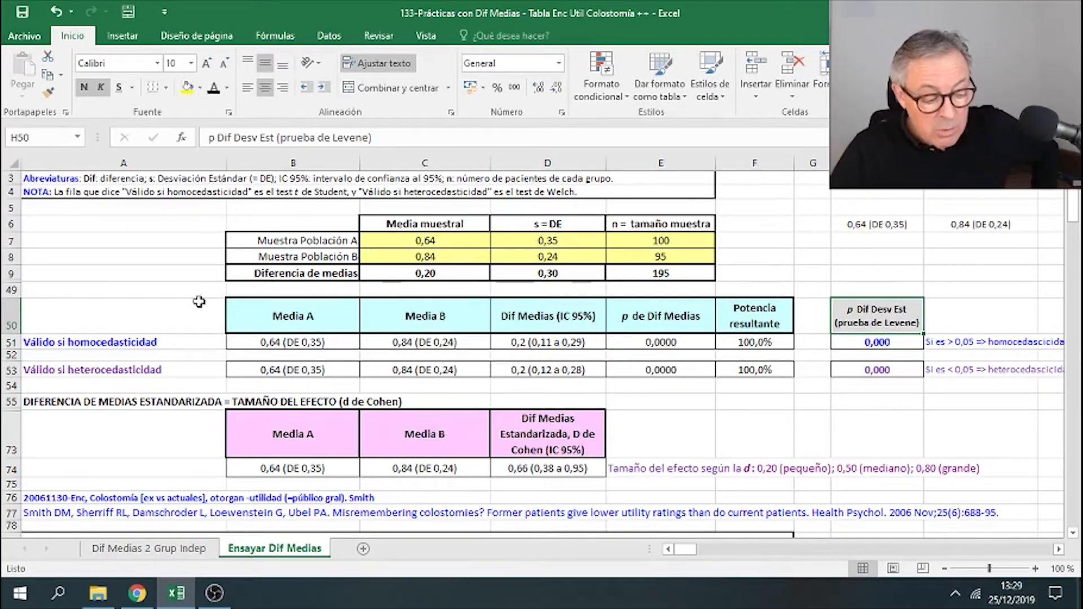
{"action": "left_click_drag", "start_coordinate": [164, 342], "coordinate": [747, 338]}
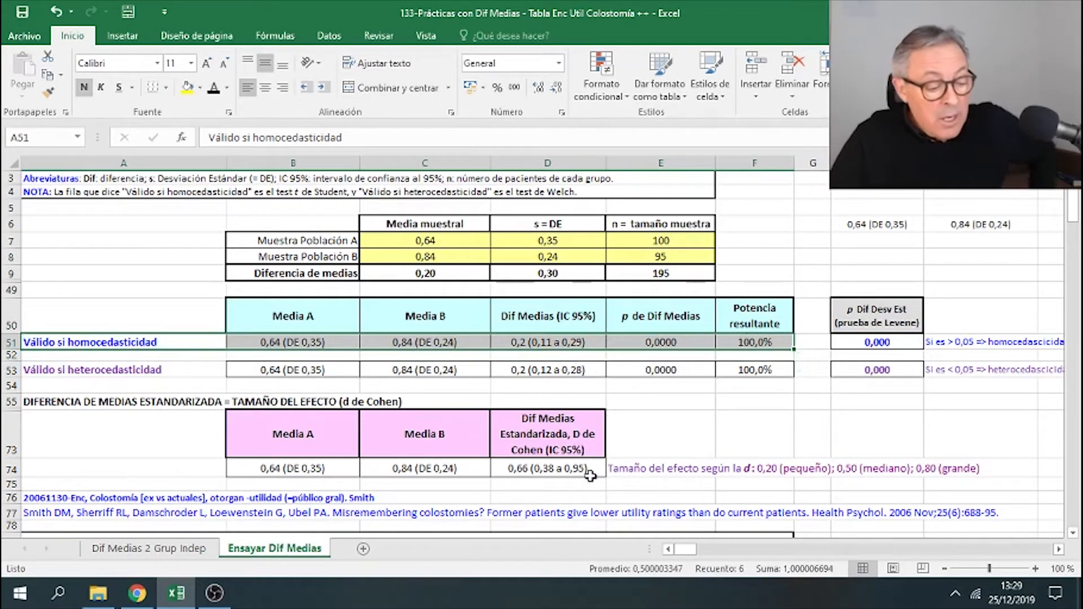
{"action": "left_click_drag", "start_coordinate": [138, 372], "coordinate": [764, 370]}
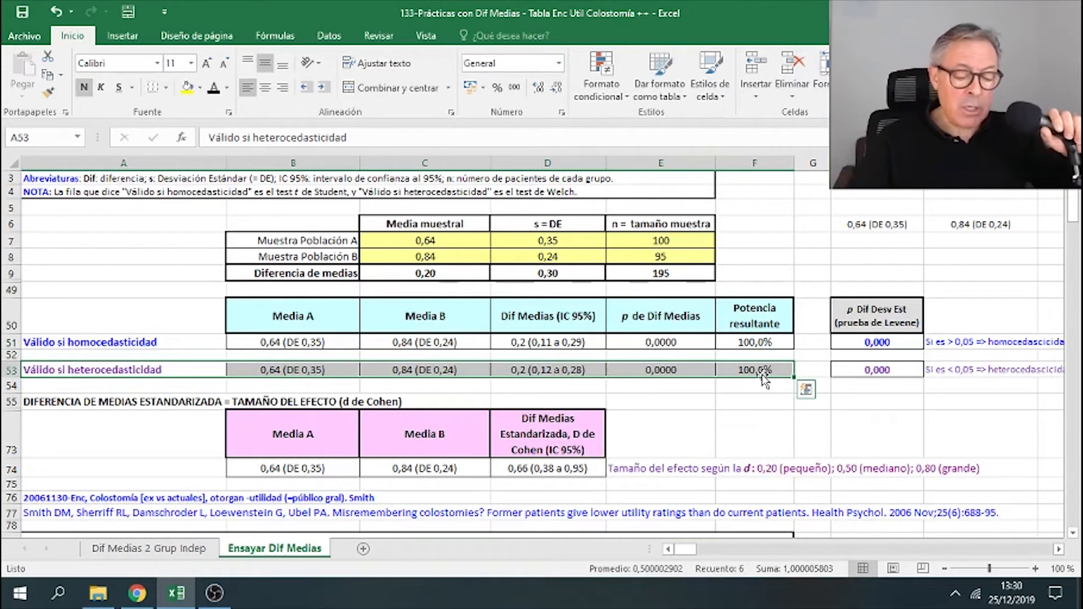
{"action": "left_click", "coordinate": [874, 369]}
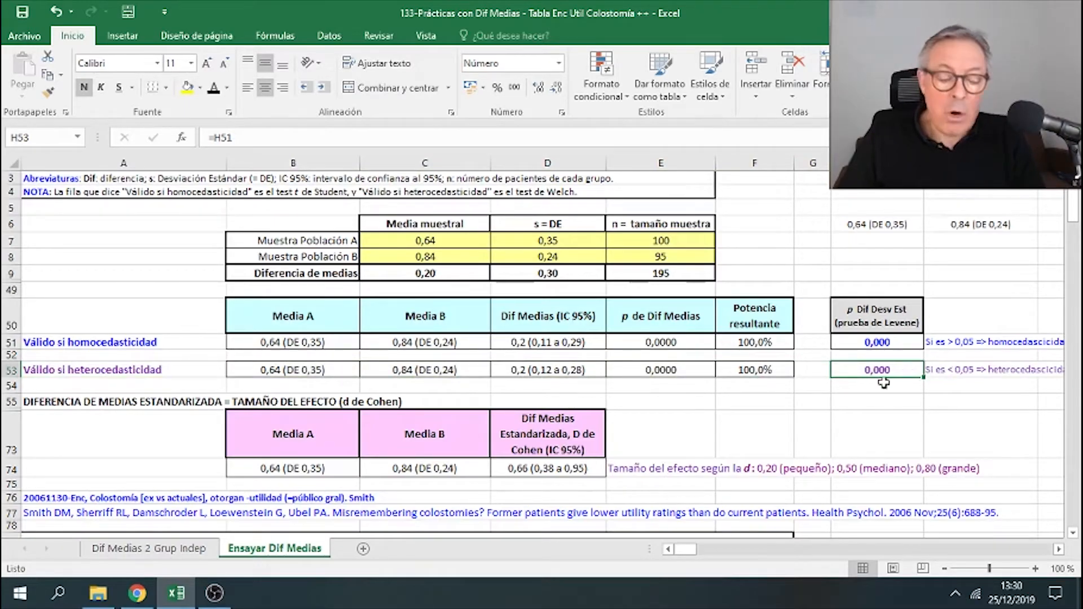
{"action": "left_click", "coordinate": [336, 377]}
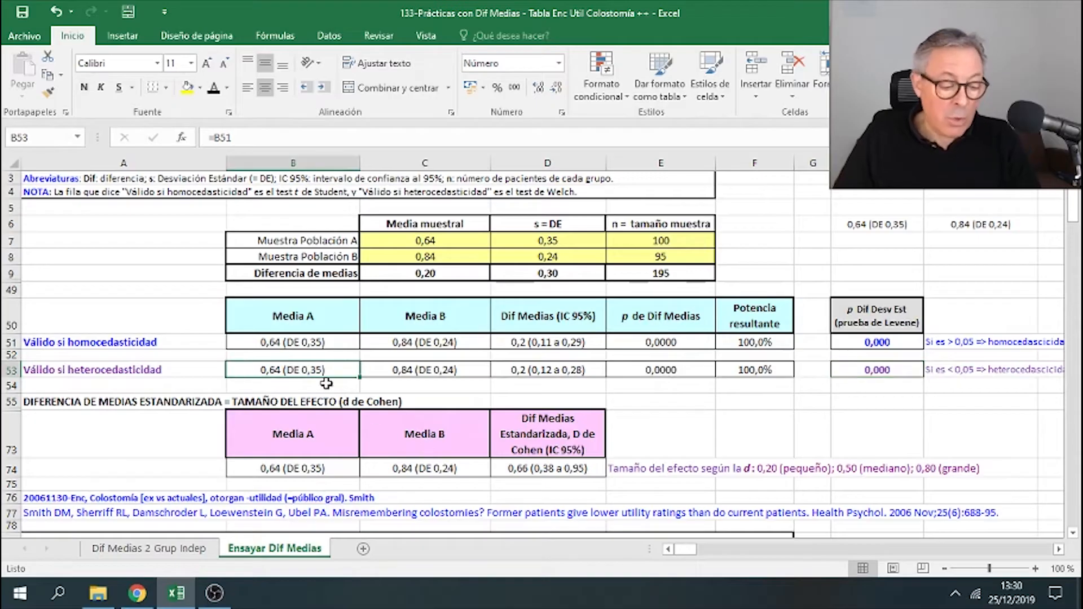
{"action": "left_click_drag", "start_coordinate": [320, 368], "coordinate": [728, 368]}
{"action": "right_click", "coordinate": [740, 375]}
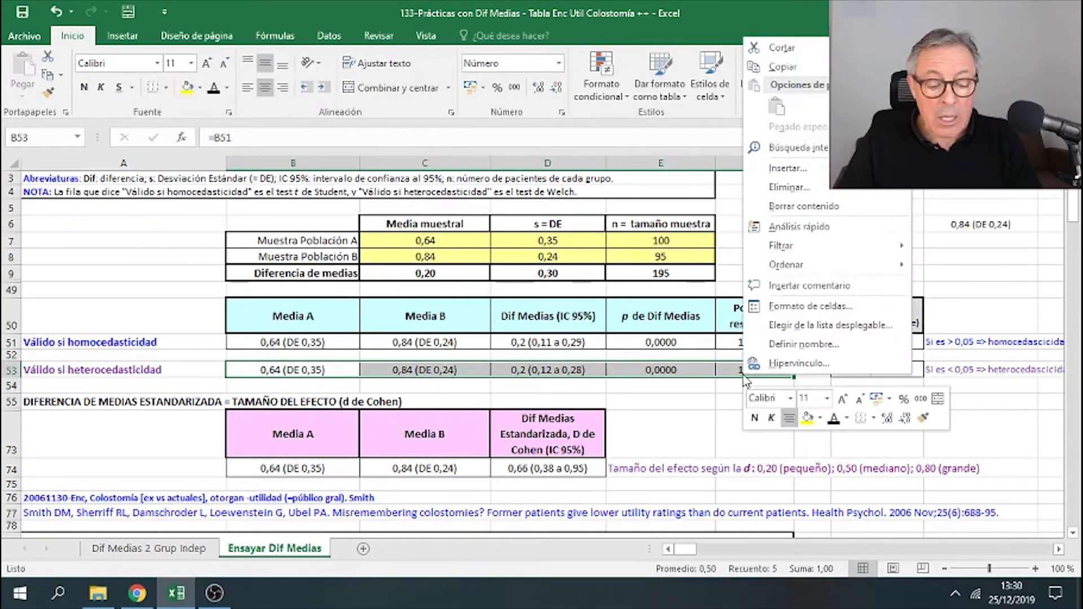
{"action": "left_click", "coordinate": [825, 70]}
{"action": "scroll", "coordinate": [756, 271], "scroll_direction": "down", "scroll_amount": 5}
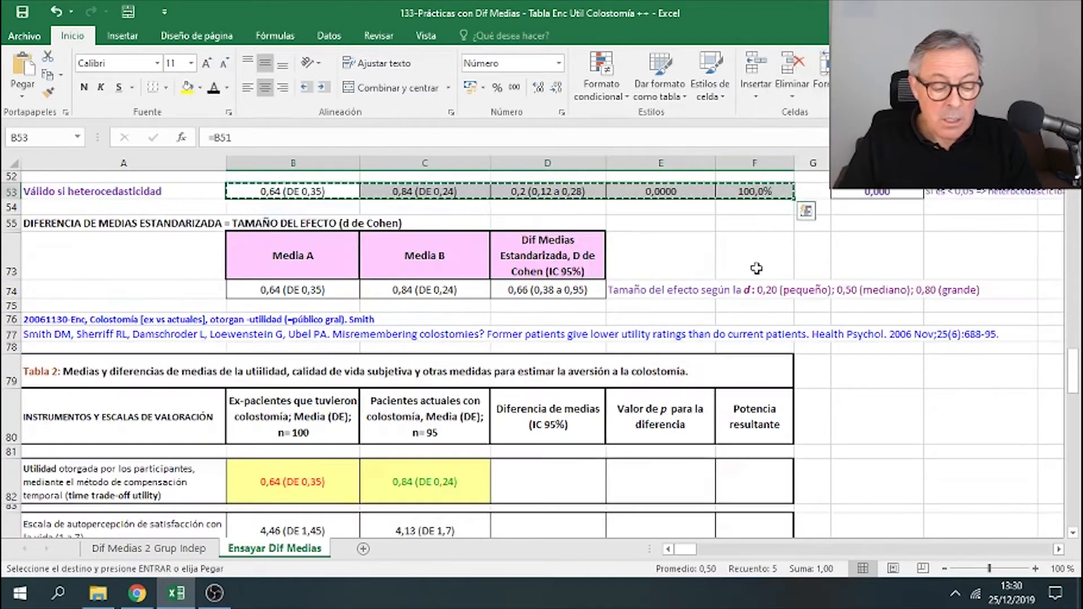
{"action": "right_click", "coordinate": [326, 425]}
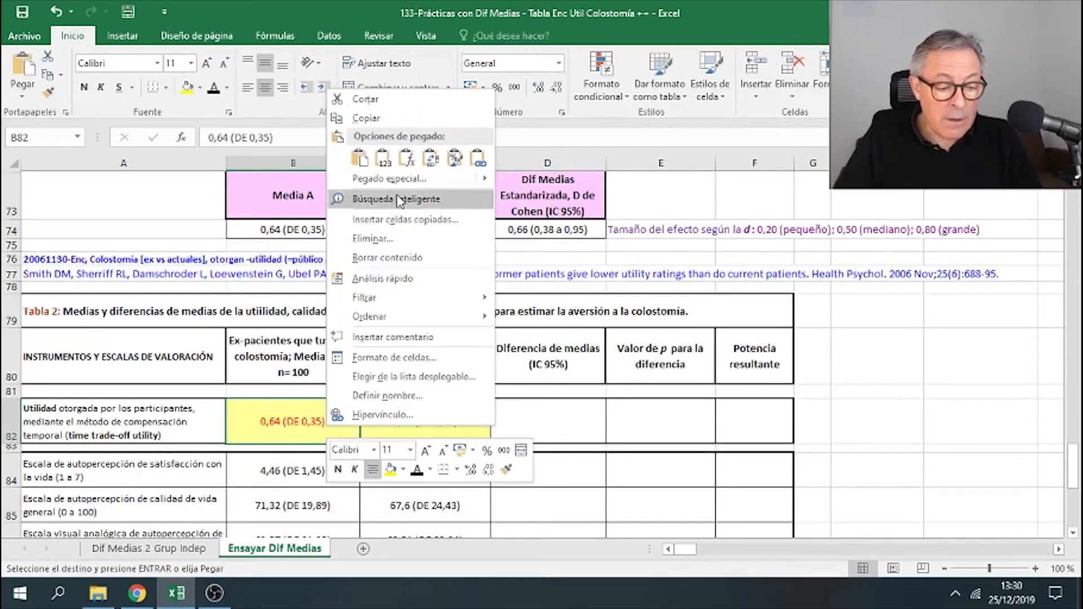
{"action": "left_click", "coordinate": [383, 151]}
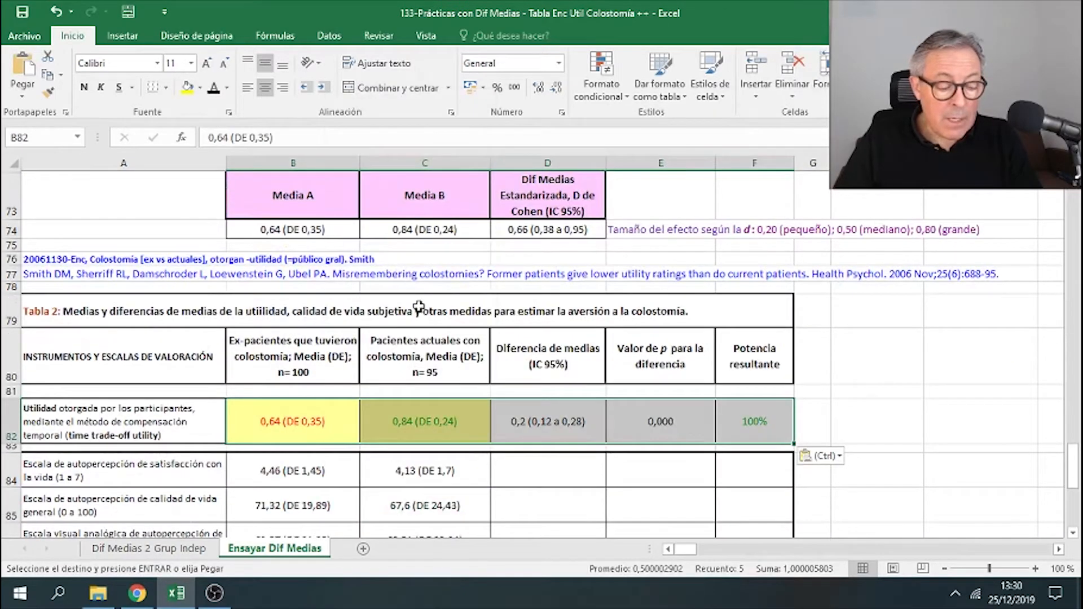
{"action": "left_click", "coordinate": [316, 417]}
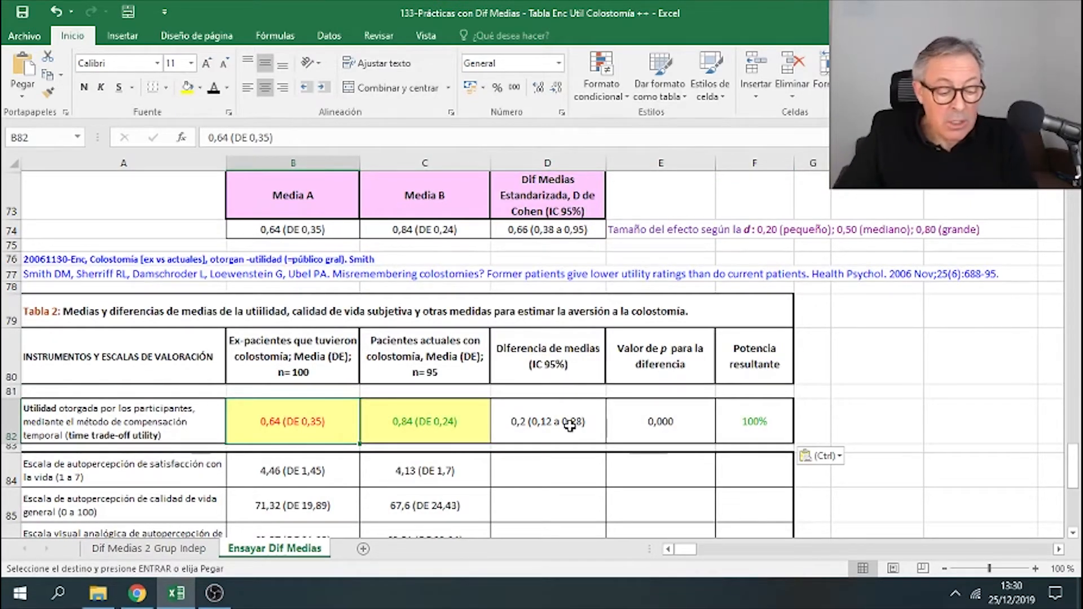
- Review the pasted utility results across row 82 of Tabla 2
{"action": "left_click", "coordinate": [424, 426]}
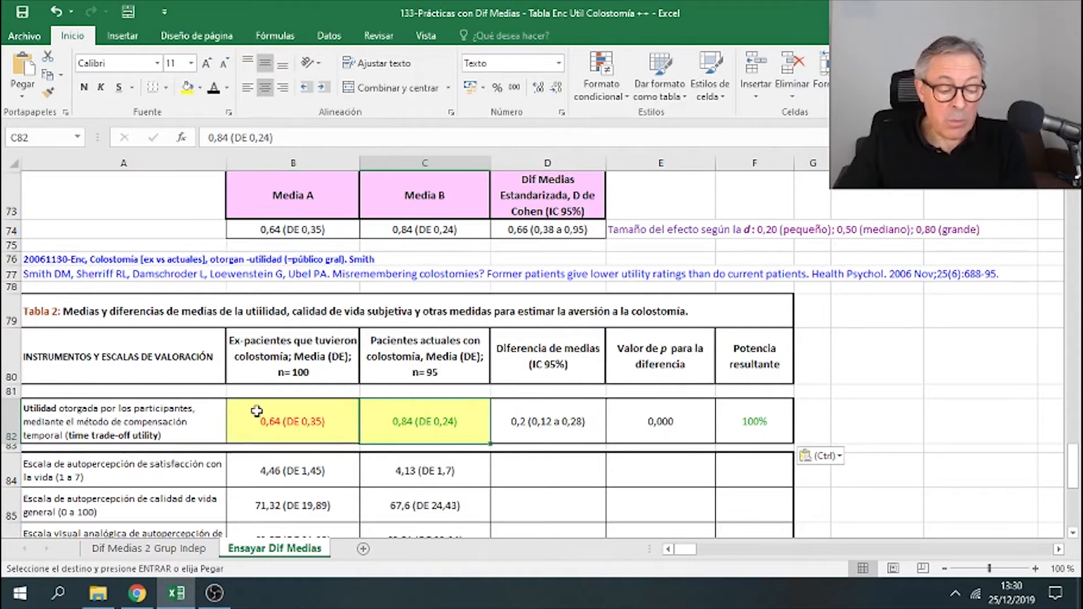
{"action": "left_click", "coordinate": [257, 411]}
{"action": "left_click", "coordinate": [515, 426]}
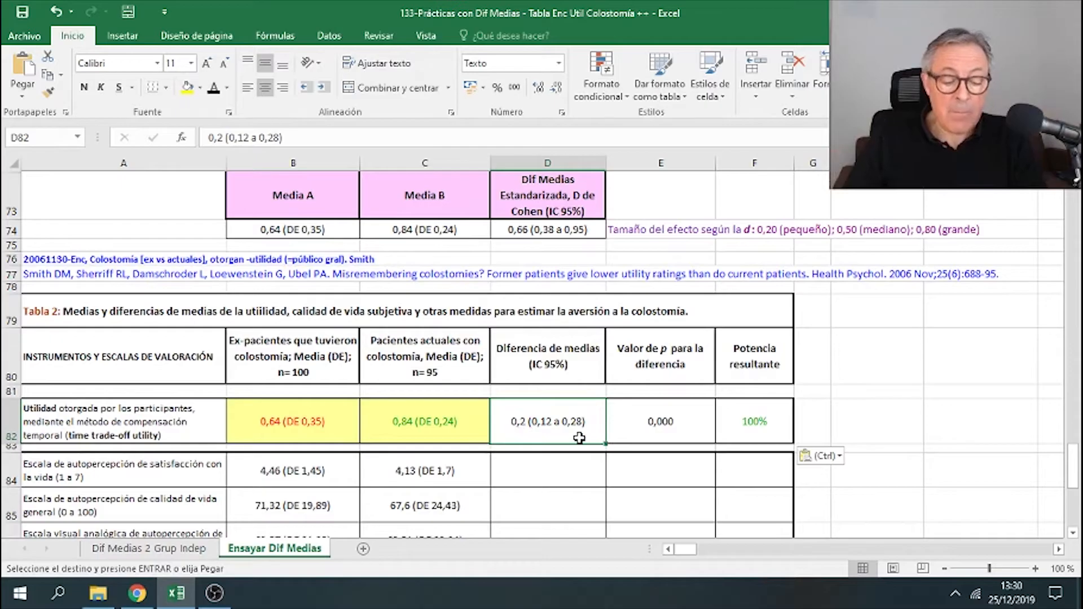
{"action": "left_click", "coordinate": [650, 427]}
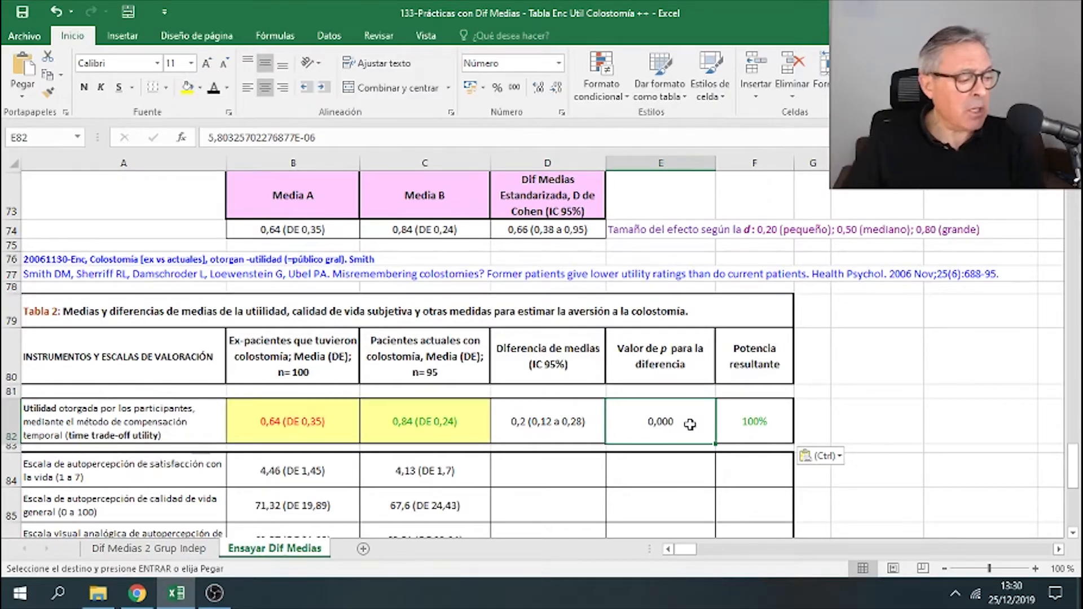
{"action": "left_click", "coordinate": [746, 428]}
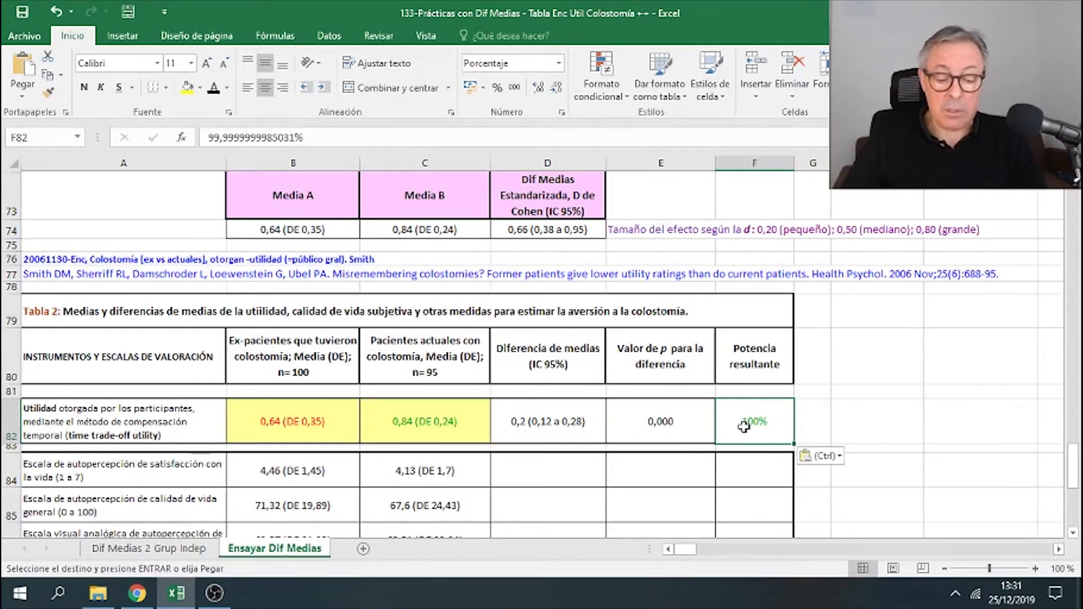
- Copy the Cohen's d result from D74 into H82 beside Tabla 2 and center it in the cell
{"action": "right_click", "coordinate": [567, 232]}
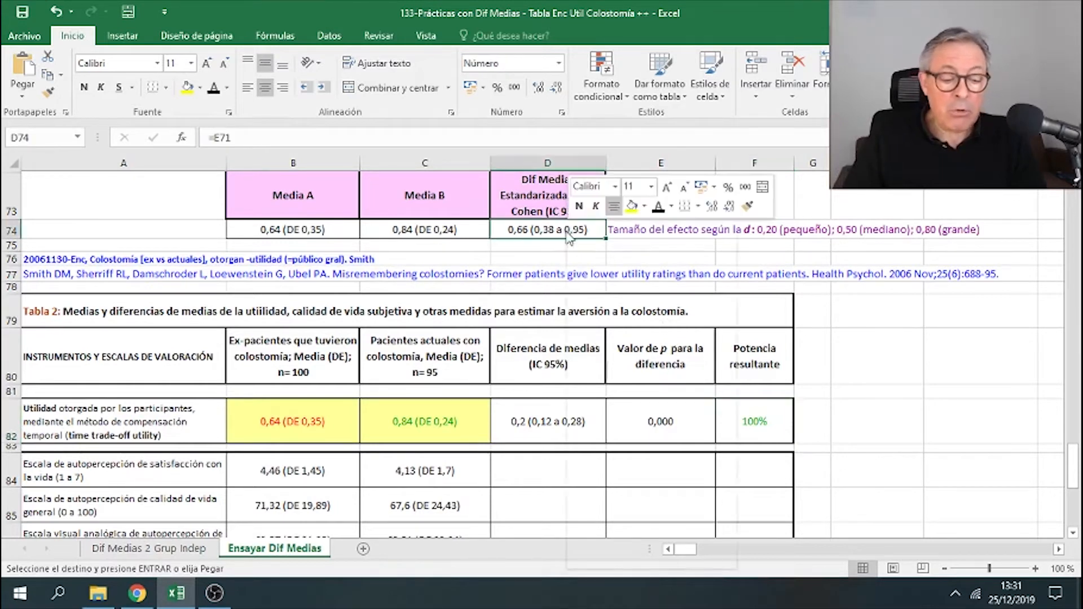
{"action": "left_click", "coordinate": [598, 261]}
{"action": "right_click", "coordinate": [865, 422]}
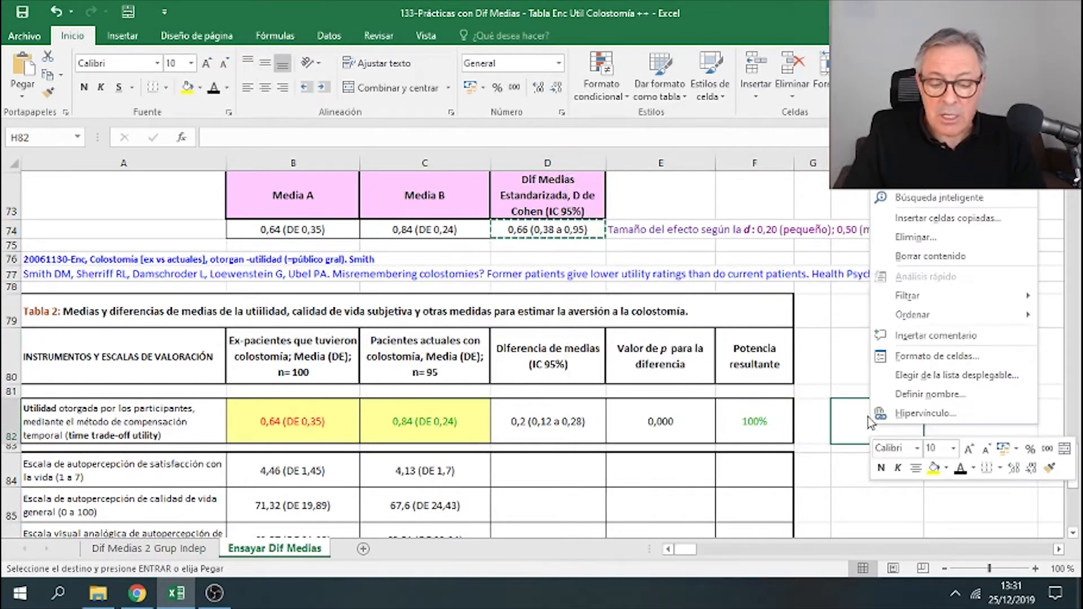
{"action": "left_click", "coordinate": [931, 232]}
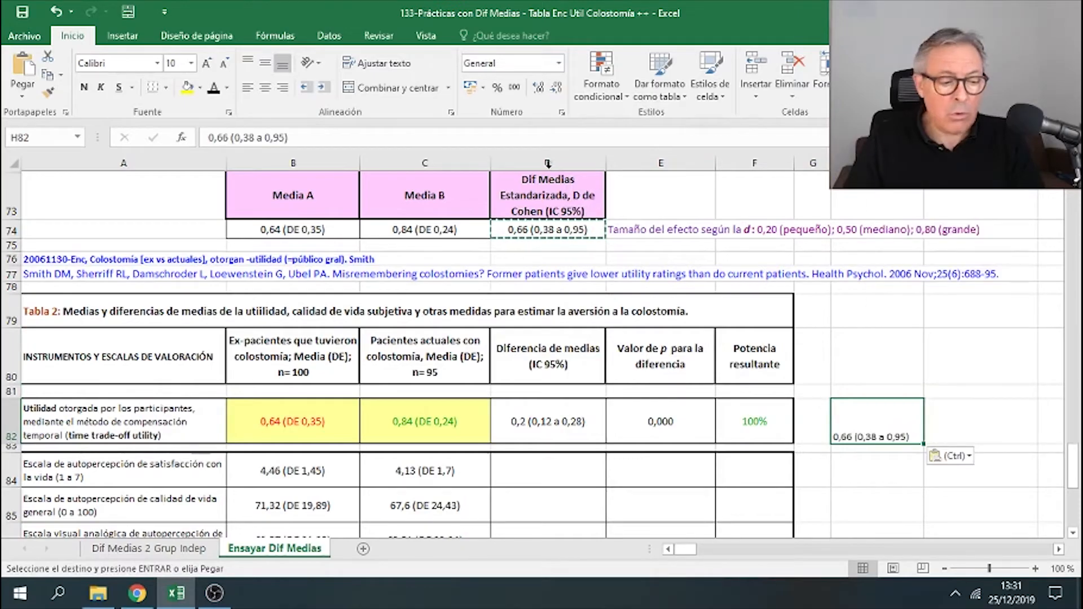
{"action": "left_click", "coordinate": [265, 88]}
{"action": "left_click", "coordinate": [266, 63]}
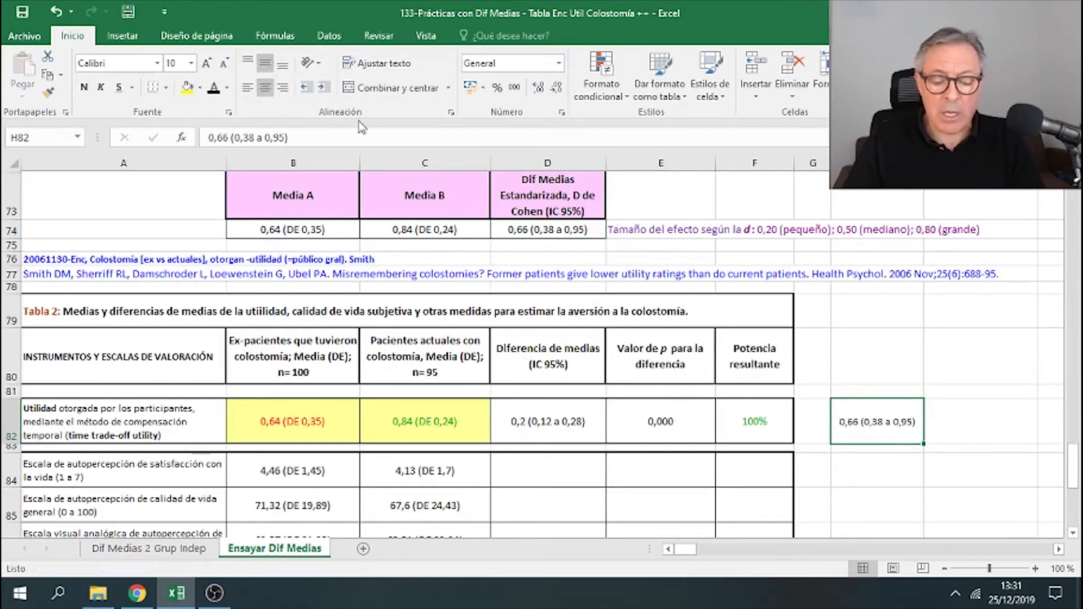
- Copy the header 'Dif Medias Estandarizada, D de Cohen (IC 95%)' from D73 into H80 above the pasted effect size
{"action": "left_click", "coordinate": [544, 198]}
{"action": "right_click", "coordinate": [544, 199]}
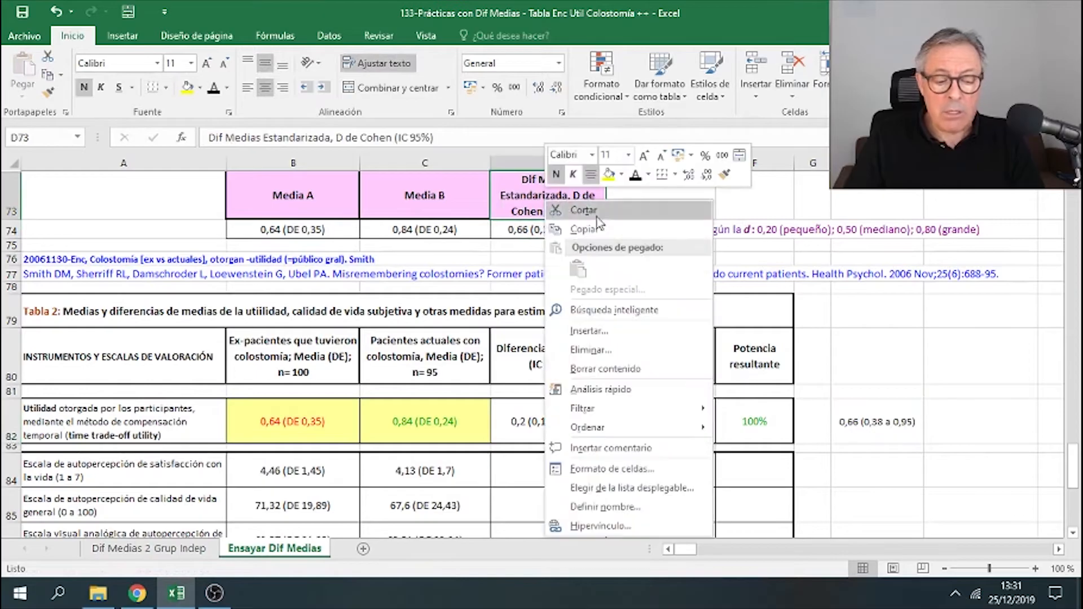
{"action": "left_click", "coordinate": [598, 228]}
{"action": "right_click", "coordinate": [881, 348]}
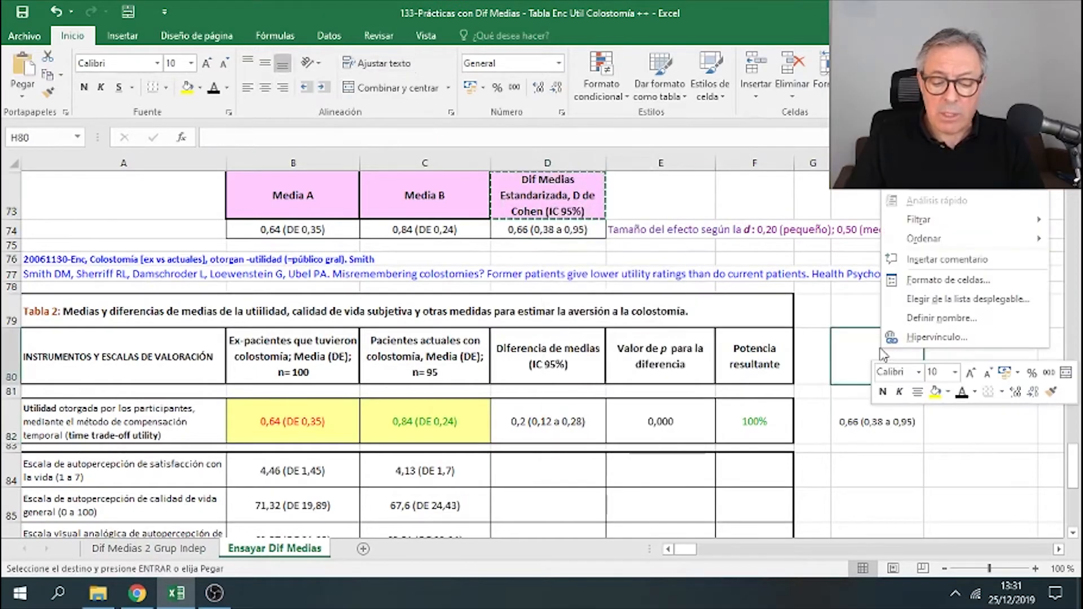
{"action": "left_click", "coordinate": [915, 78]}
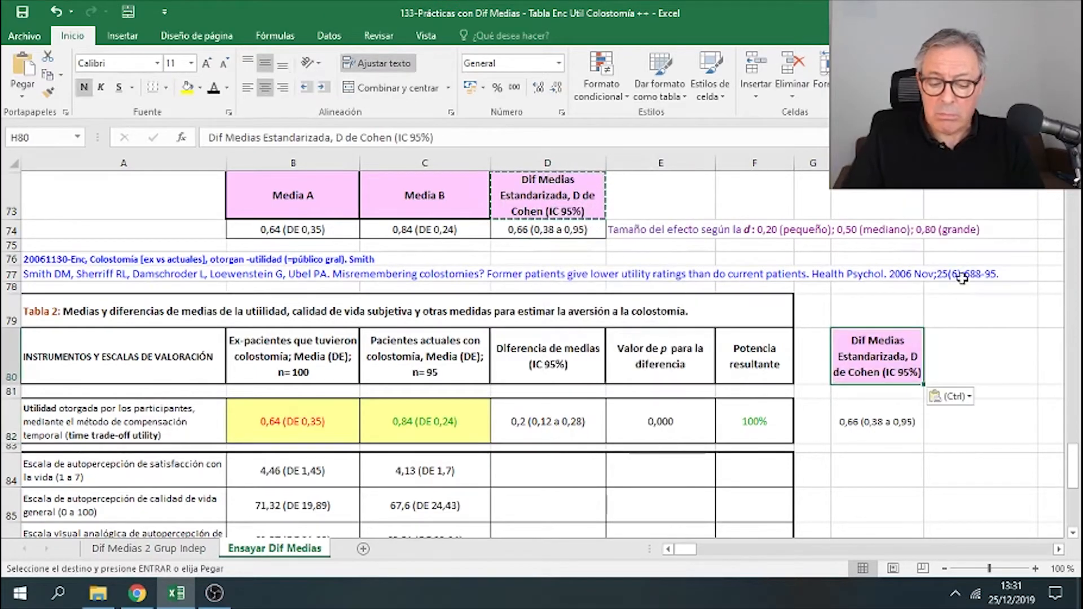
{"action": "left_click", "coordinate": [883, 424]}
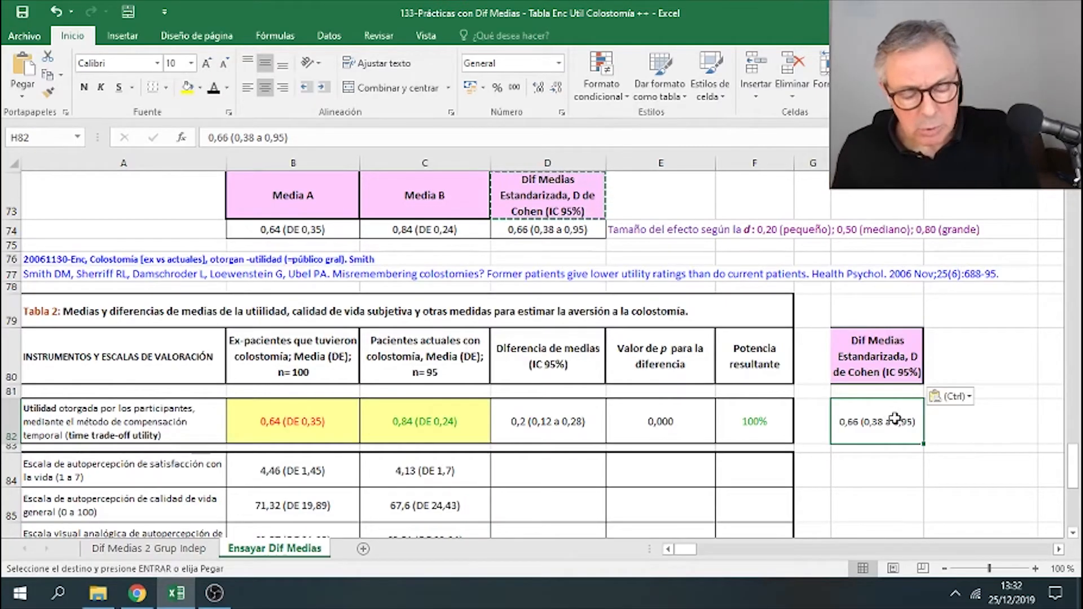
- Copy the satisfaction-with-life values B84:C84 and paste them beside the calculator at H6:I6
{"action": "left_click", "coordinate": [583, 231]}
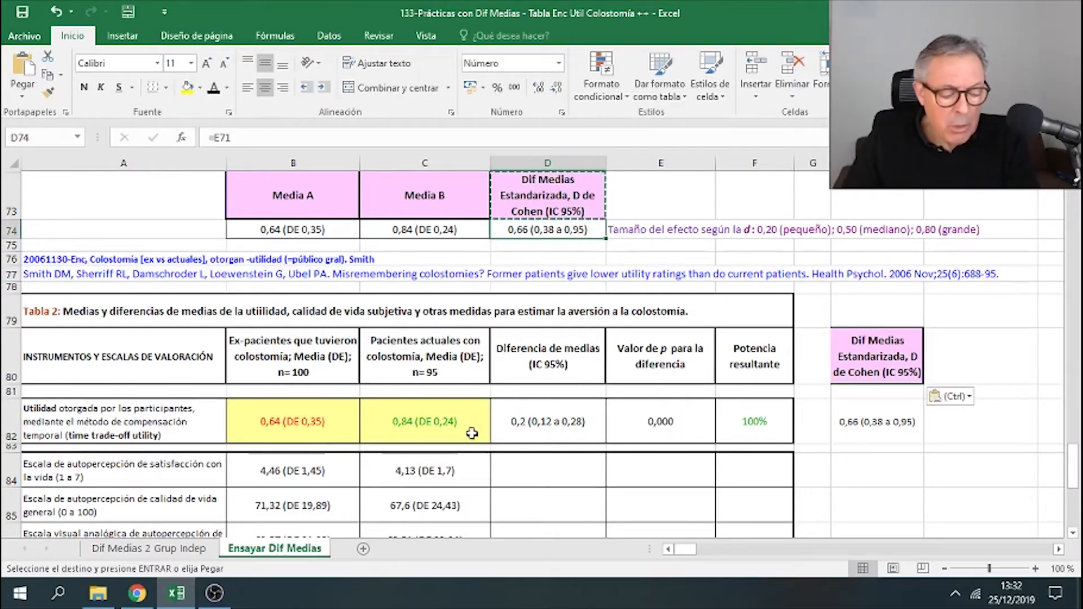
{"action": "left_click", "coordinate": [329, 469]}
{"action": "left_click_drag", "start_coordinate": [329, 470], "coordinate": [432, 470]}
{"action": "key", "text": "ctrl+c"}
{"action": "right_click", "coordinate": [411, 477]}
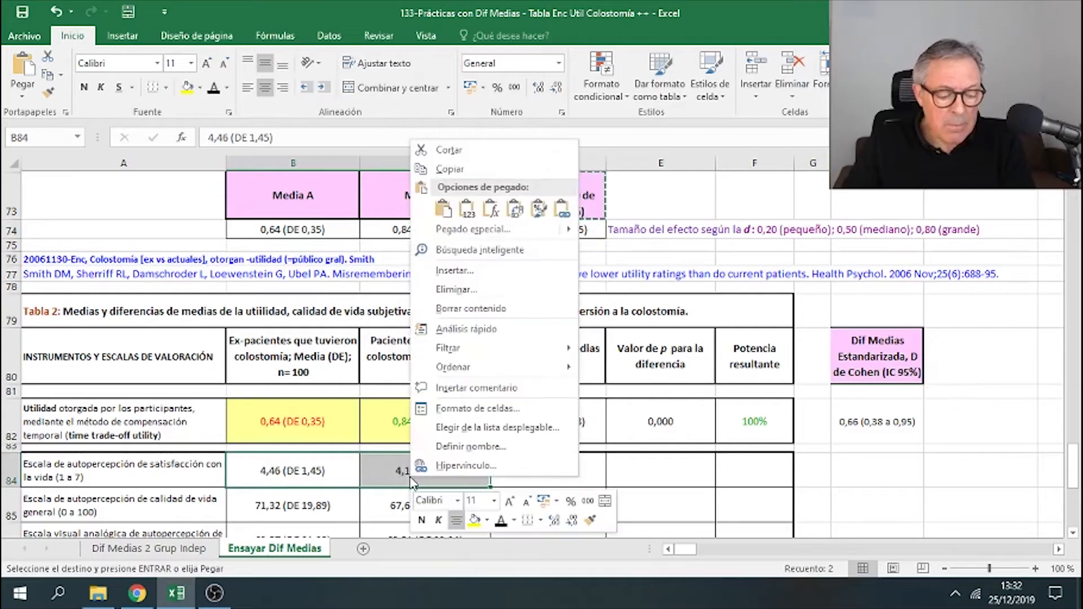
{"action": "key", "text": "Escape"}
{"action": "scroll", "coordinate": [808, 276], "scroll_direction": "up", "scroll_amount": 5}
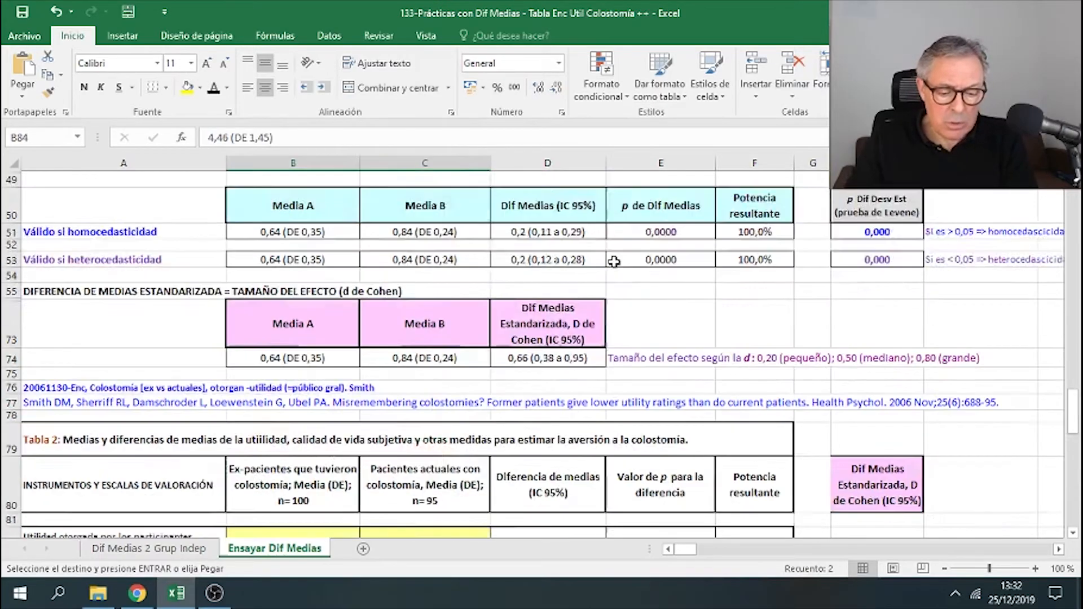
{"action": "left_click", "coordinate": [872, 249]}
{"action": "right_click", "coordinate": [872, 248]}
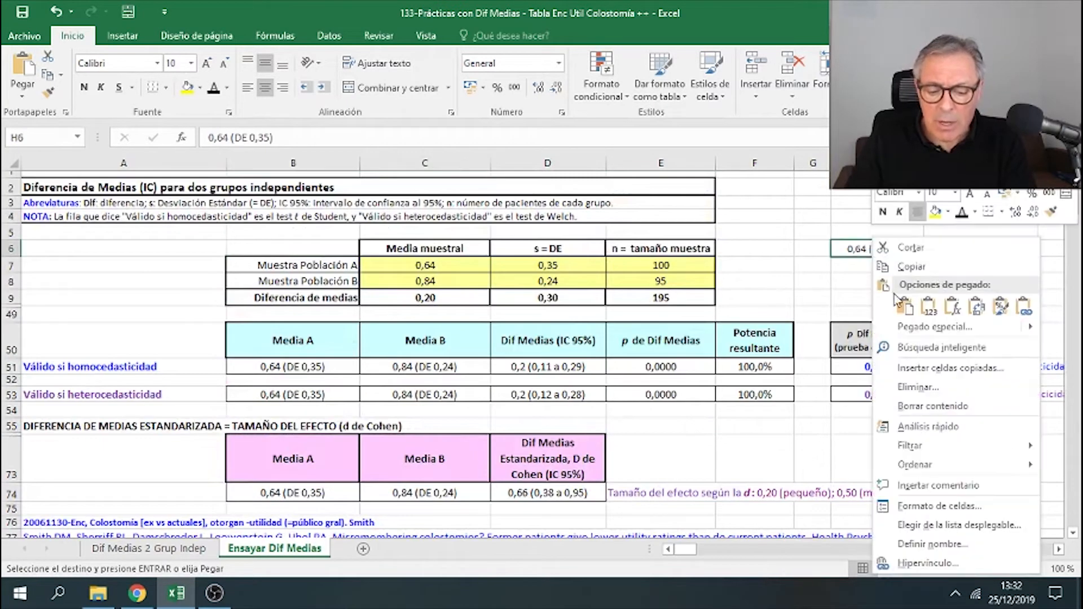
{"action": "left_click", "coordinate": [940, 311]}
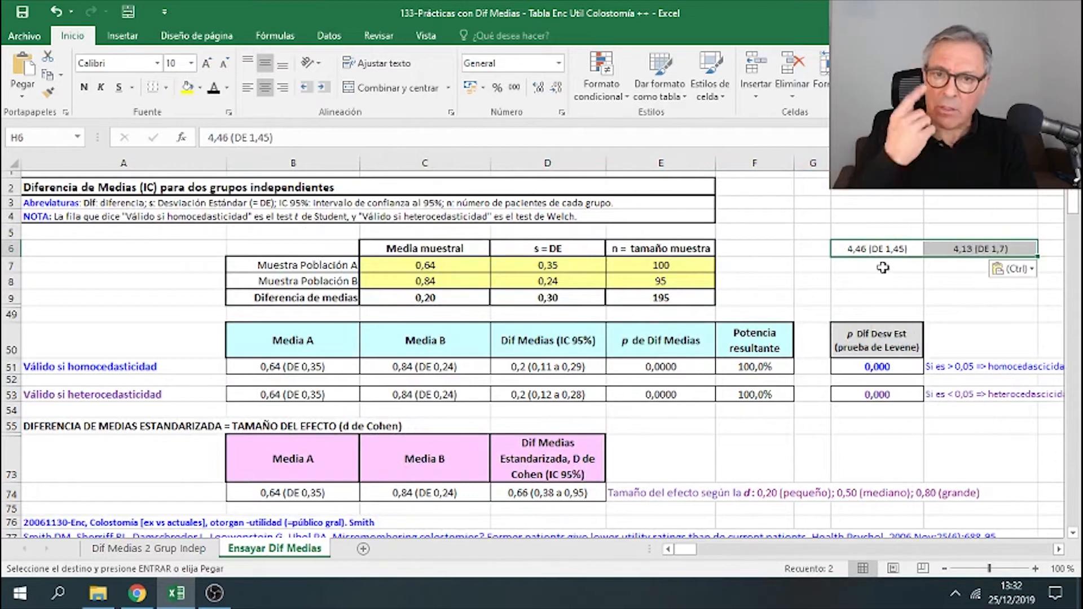
- Check the calculator's sample sizes against the n values in the Tabla 2 group headers
{"action": "left_click", "coordinate": [685, 269]}
{"action": "left_click", "coordinate": [689, 284]}
{"action": "left_click", "coordinate": [695, 267]}
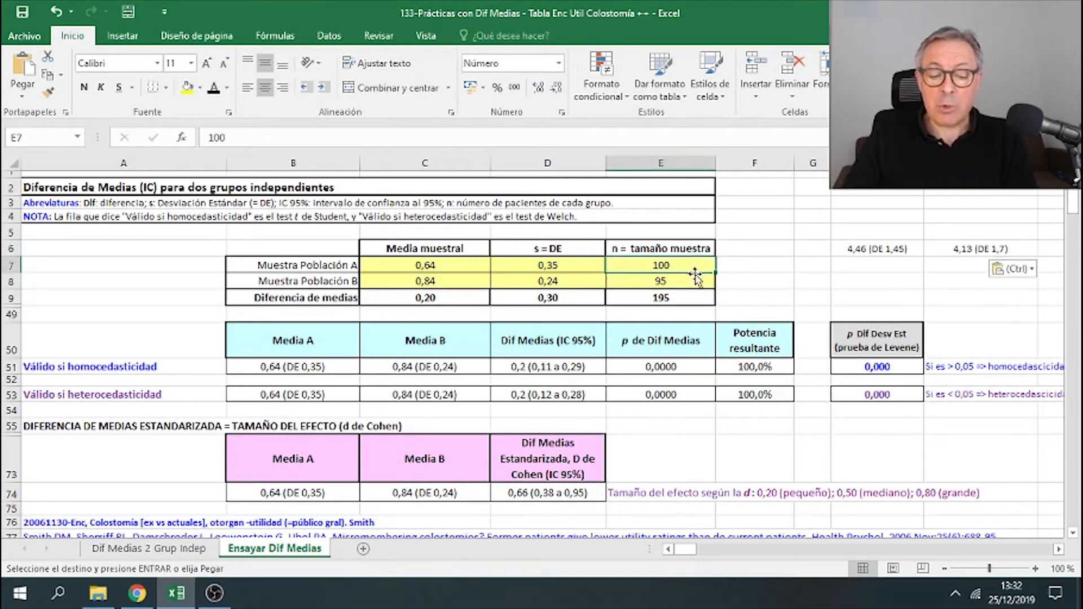
{"action": "left_click", "coordinate": [696, 282]}
{"action": "scroll", "coordinate": [750, 297], "scroll_direction": "down", "scroll_amount": 6}
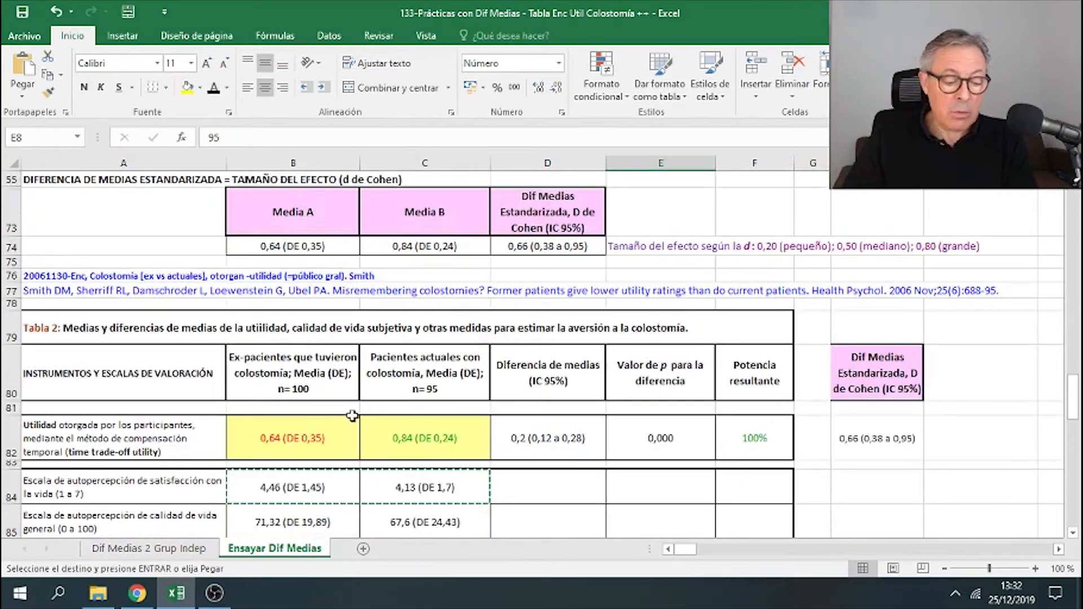
{"action": "left_click", "coordinate": [338, 389]}
{"action": "left_click", "coordinate": [410, 387]}
{"action": "scroll", "coordinate": [670, 300], "scroll_direction": "up", "scroll_amount": 6}
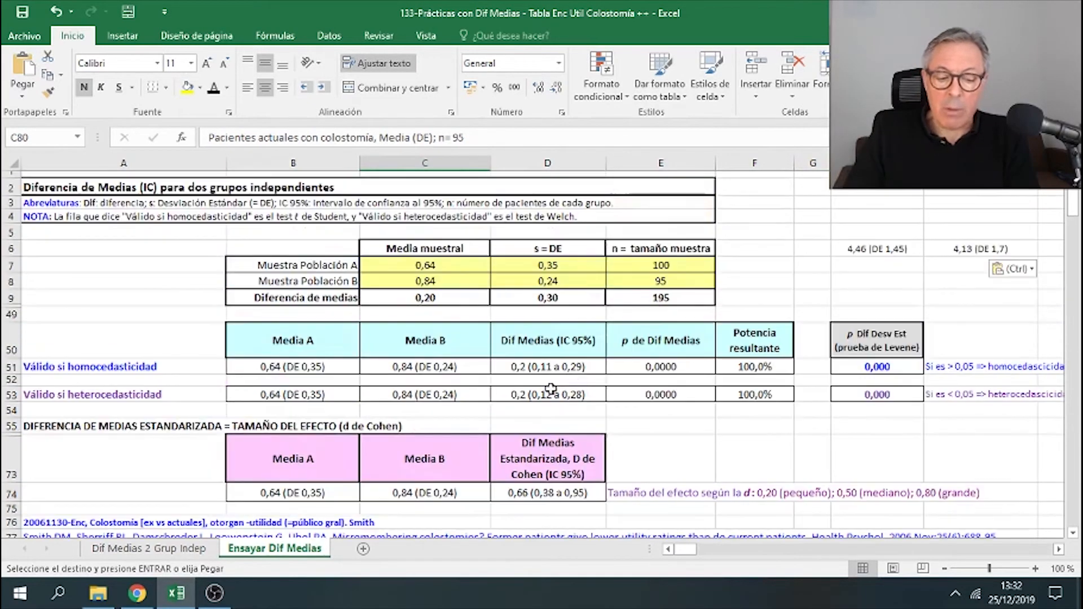
{"action": "scroll", "coordinate": [670, 300], "scroll_direction": "down", "scroll_amount": 1}
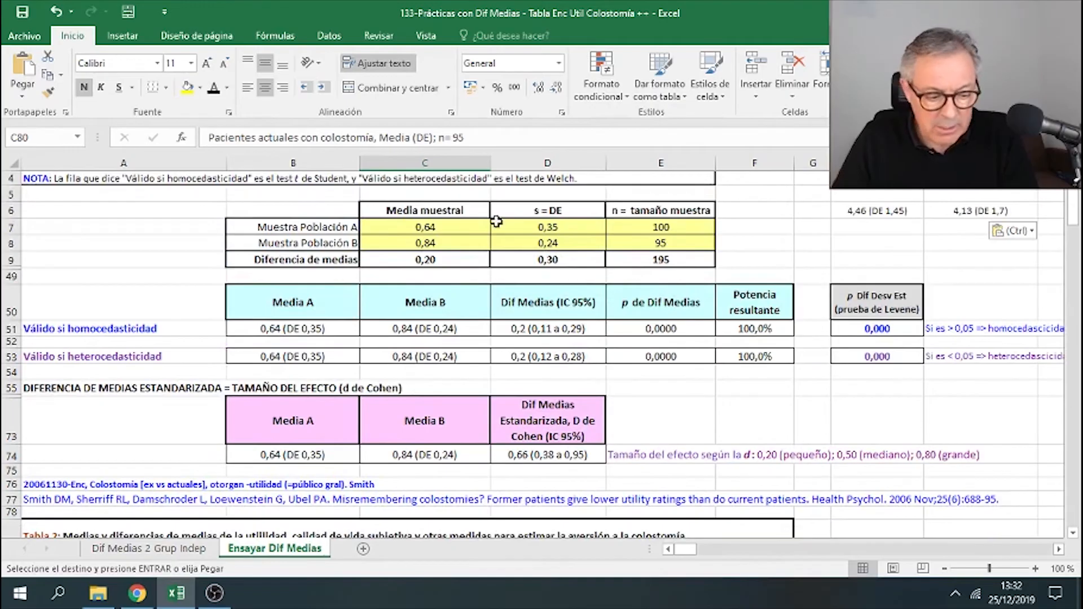
- Enter 4,46 as the group A mean in the calculator
{"action": "left_click", "coordinate": [475, 226]}
{"action": "scroll", "coordinate": [485, 228], "scroll_direction": "up", "scroll_amount": 1}
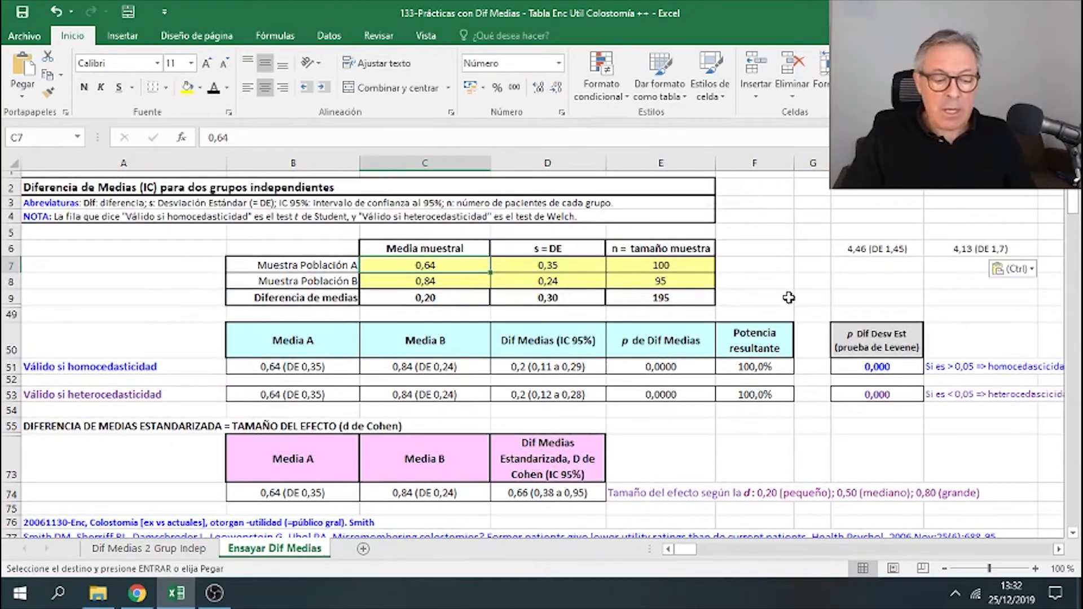
{"action": "type", "text": "4,"}
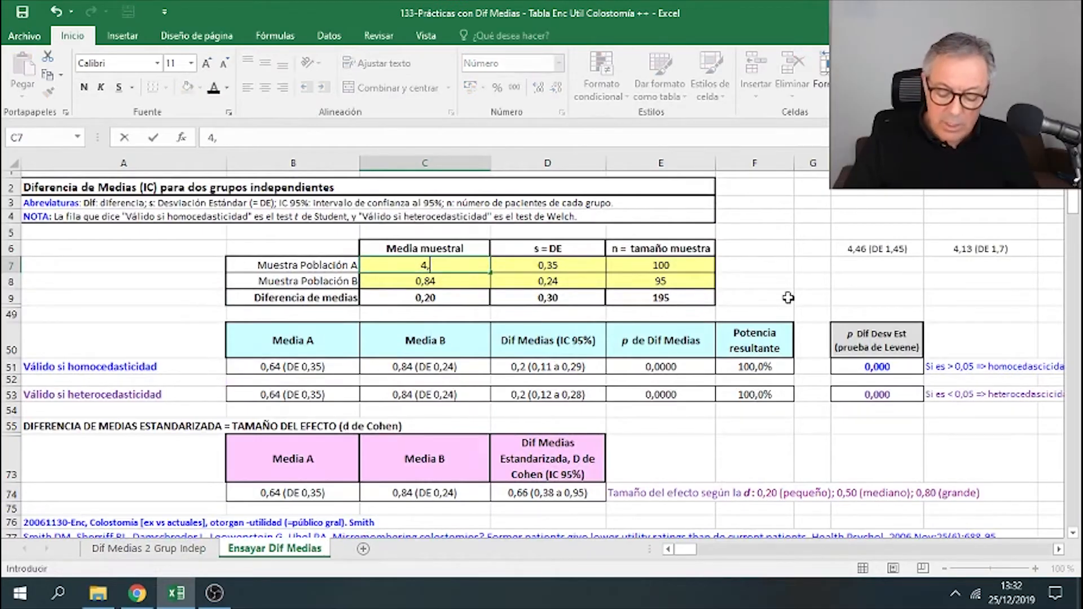
{"action": "type", "text": "46"}
{"action": "scroll", "coordinate": [769, 419], "scroll_direction": "down", "scroll_amount": 3}
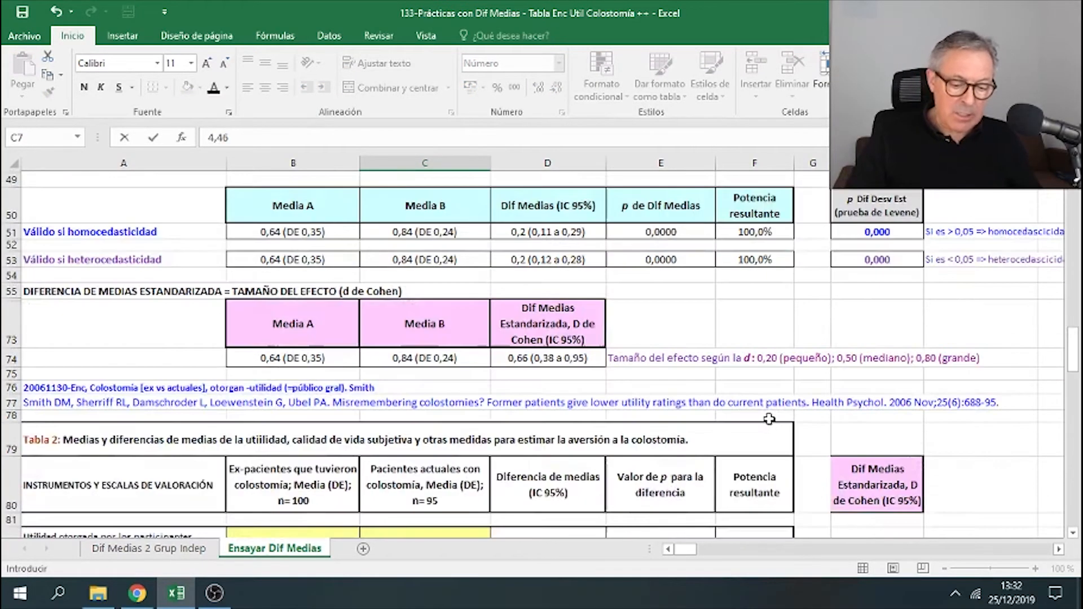
{"action": "scroll", "coordinate": [770, 419], "scroll_direction": "down", "scroll_amount": 3}
{"action": "left_click", "coordinate": [171, 469]}
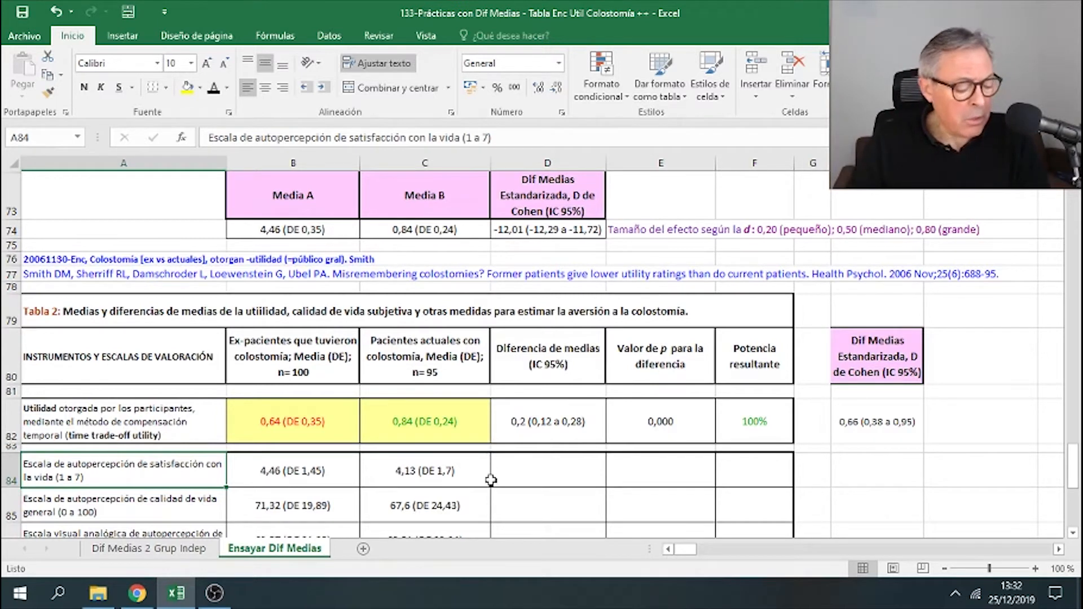
{"action": "scroll", "coordinate": [784, 454], "scroll_direction": "up", "scroll_amount": 5}
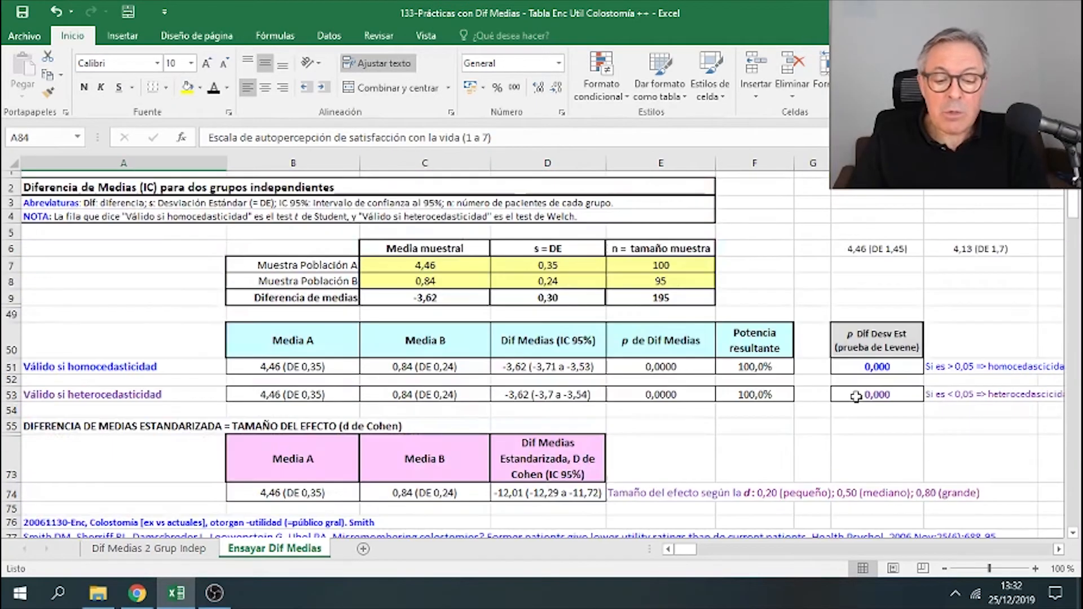
- Enter 1,45 as group A's standard deviation, 4,13 as group B's mean and 1,7 as its deviation
{"action": "left_click", "coordinate": [431, 271]}
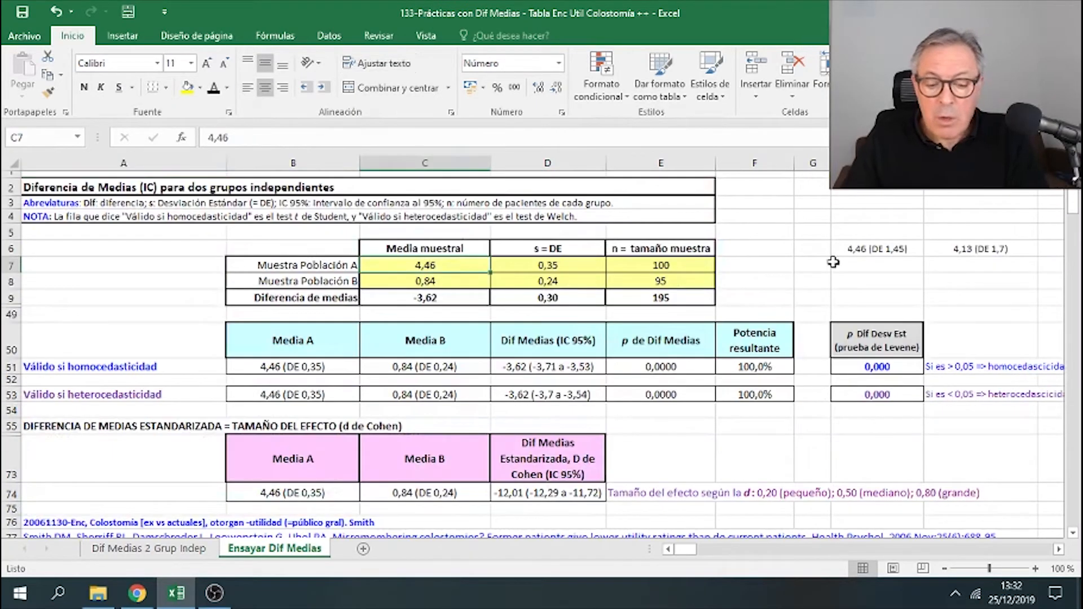
{"action": "left_click", "coordinate": [589, 268]}
{"action": "type", "text": "1,45"}
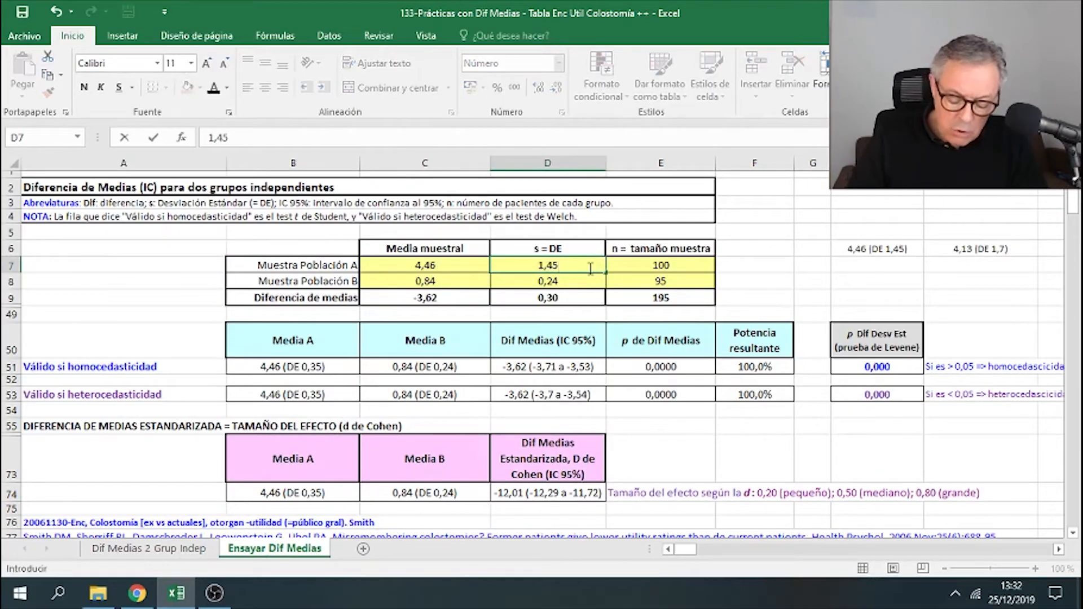
{"action": "key", "text": "Return"}
{"action": "key", "text": "Left"}
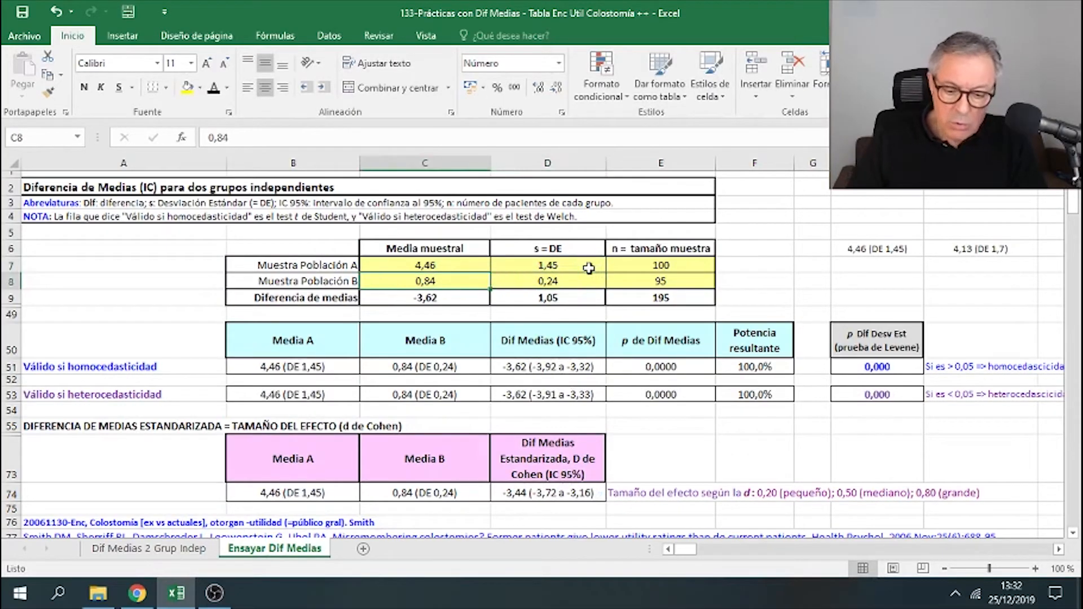
{"action": "type", "text": "4,13"}
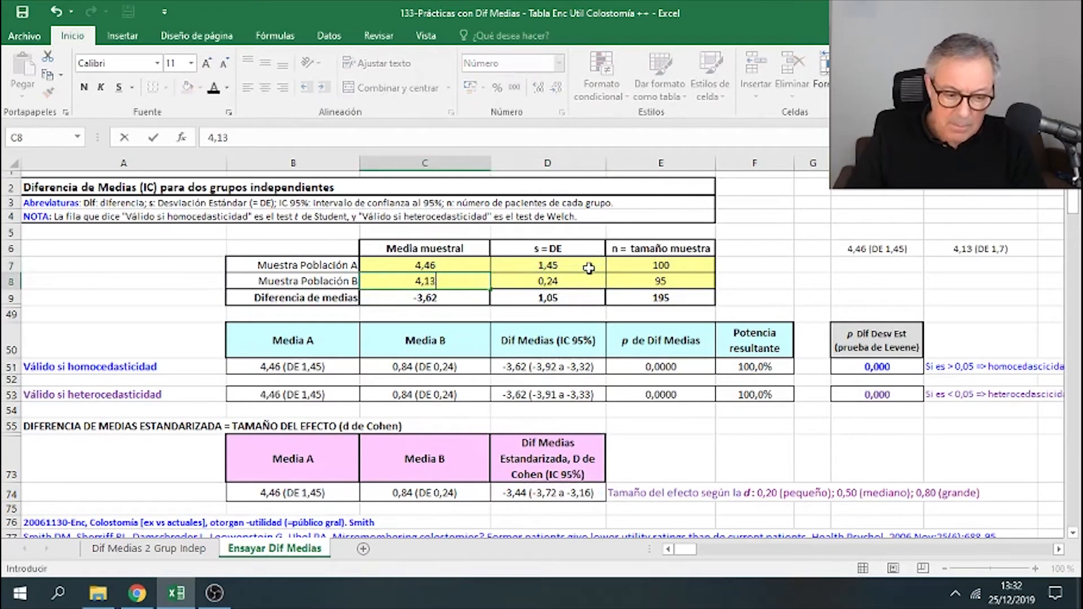
{"action": "key", "text": "Right"}
{"action": "type", "text": "1,7"}
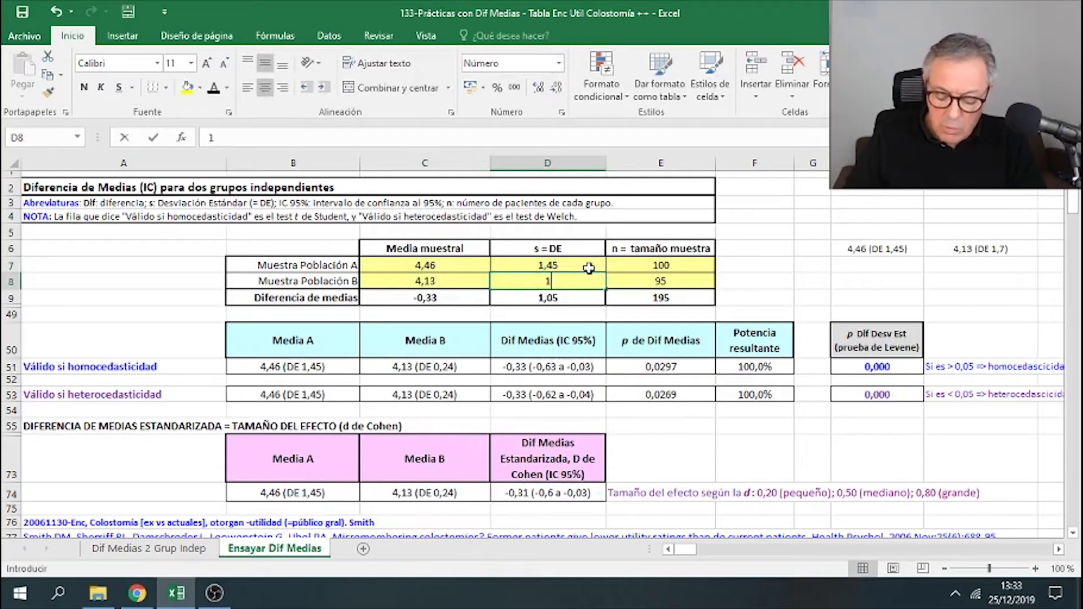
{"action": "key", "text": "Return"}
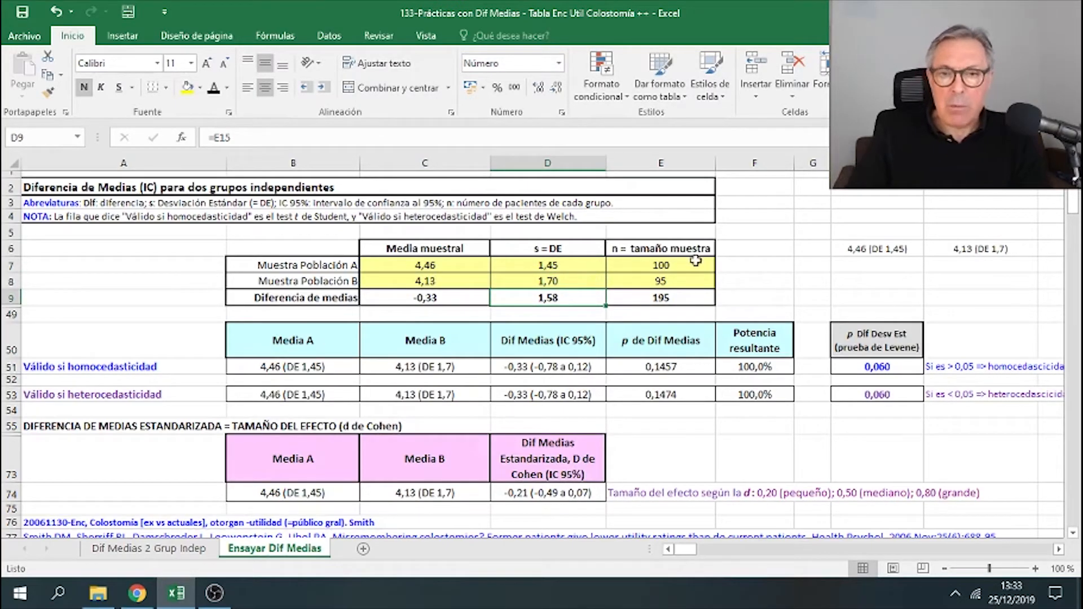
- Examine the Levene test p-value and the homoscedasticity row results to choose the valid test
{"action": "left_click", "coordinate": [863, 332]}
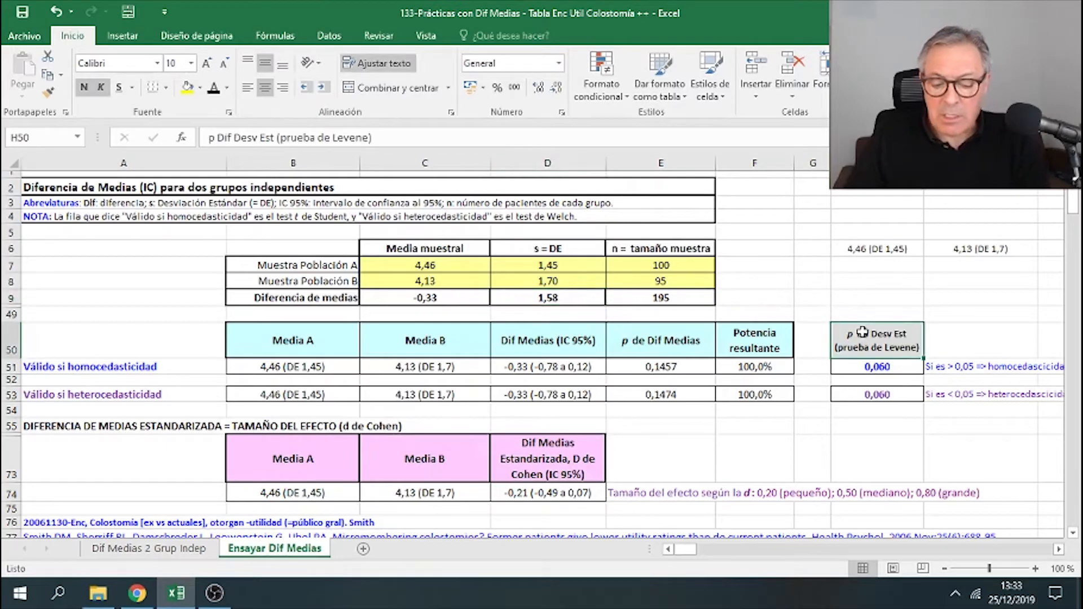
{"action": "left_click", "coordinate": [87, 367]}
{"action": "left_click_drag", "start_coordinate": [237, 368], "coordinate": [754, 366]}
{"action": "left_click", "coordinate": [857, 367]}
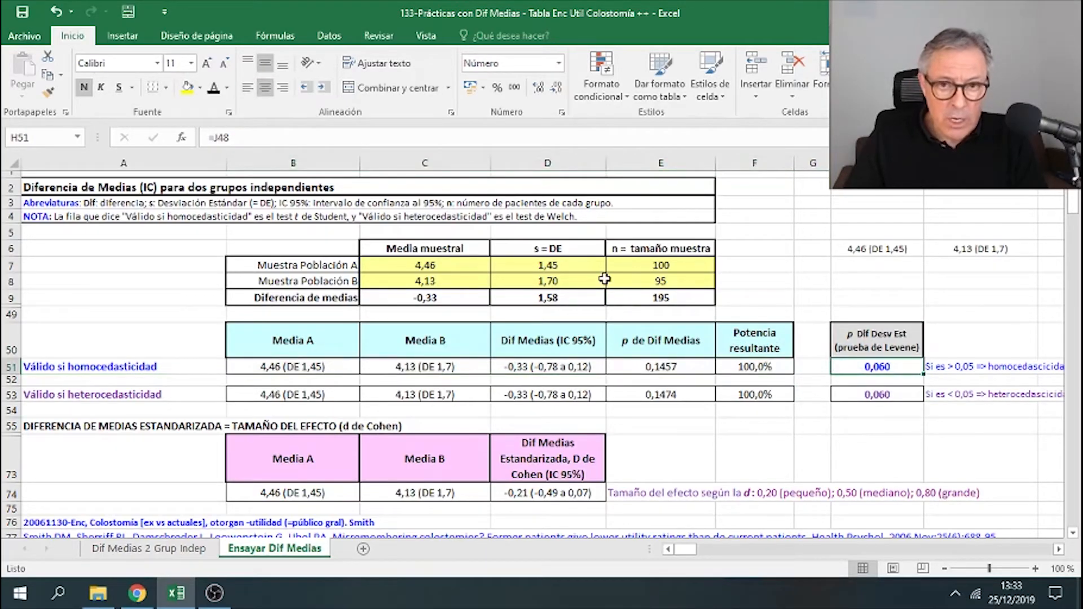
{"action": "left_click", "coordinate": [950, 364]}
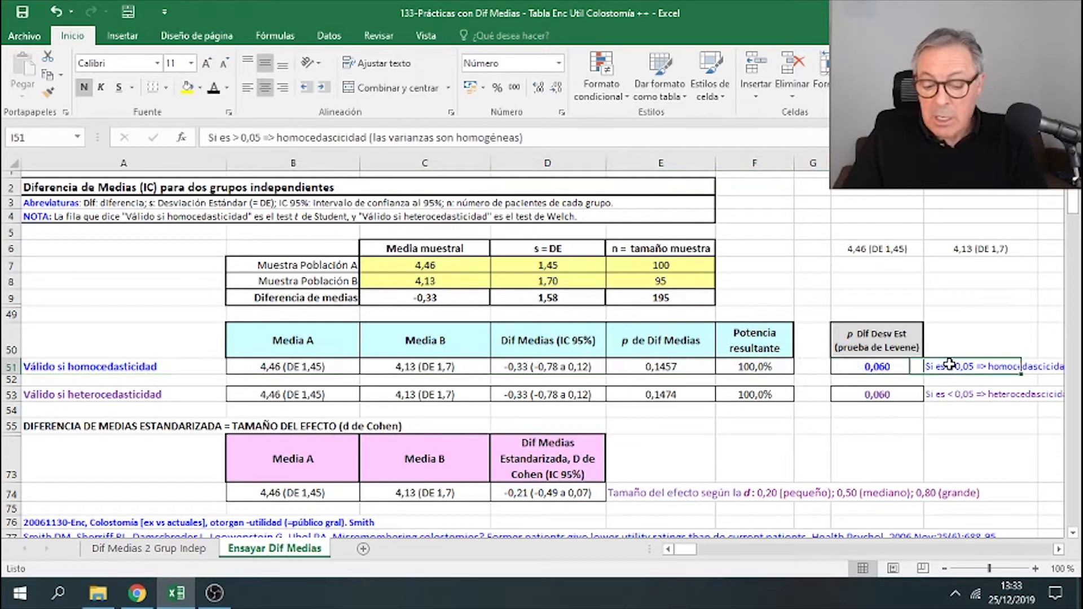
- Copy the homoscedasticity row results and paste them as values into the satisfaction-with-life row of Tabla 2
{"action": "left_click", "coordinate": [883, 370]}
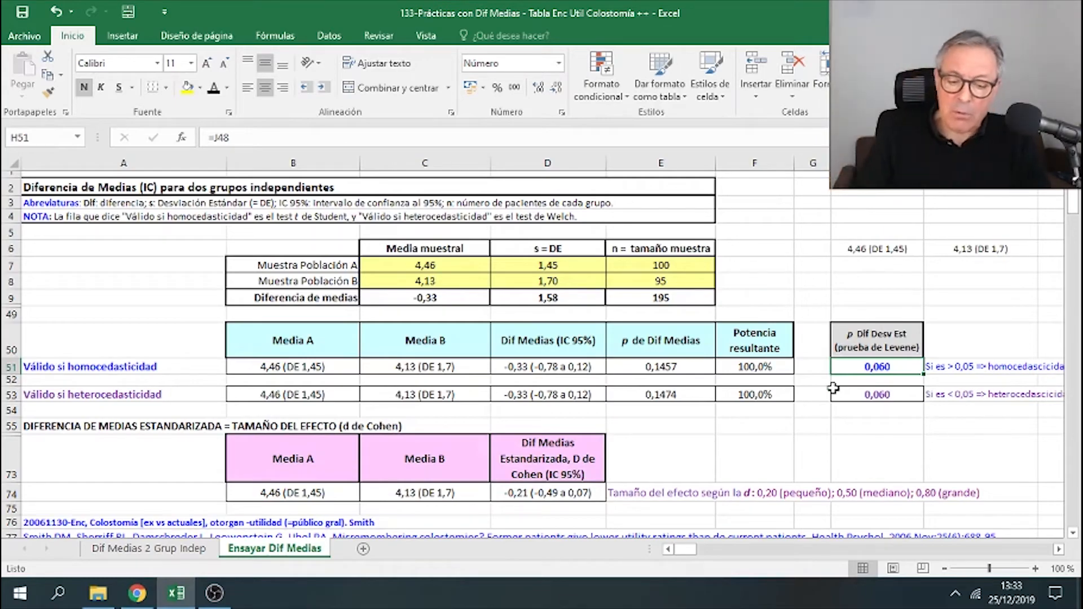
{"action": "left_click_drag", "start_coordinate": [293, 367], "coordinate": [756, 372]}
{"action": "right_click", "coordinate": [736, 373]}
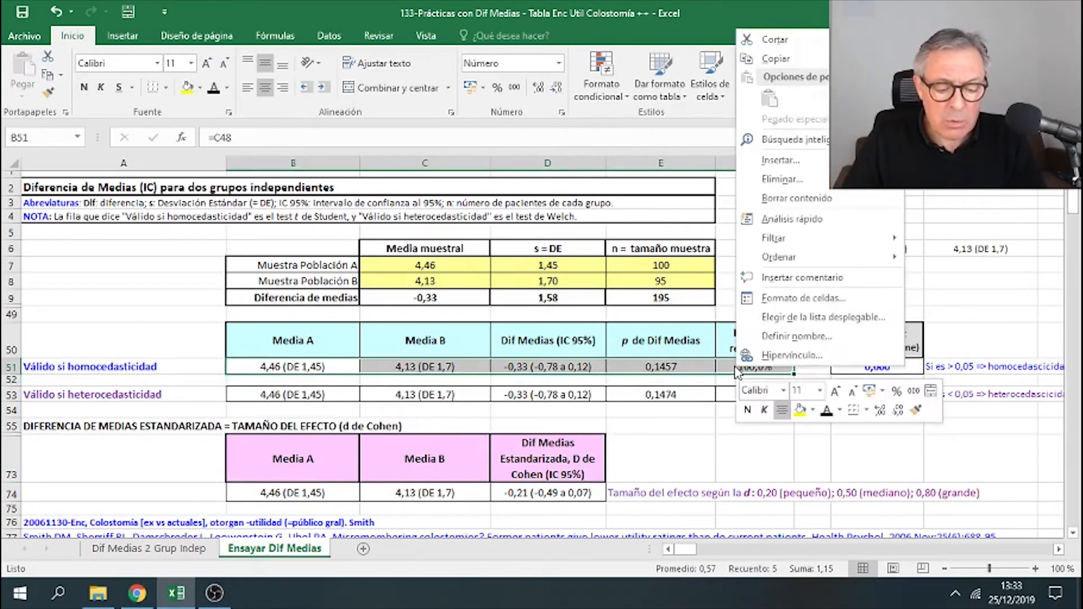
{"action": "left_click", "coordinate": [762, 59]}
{"action": "scroll", "coordinate": [395, 347], "scroll_direction": "down", "scroll_amount": 7}
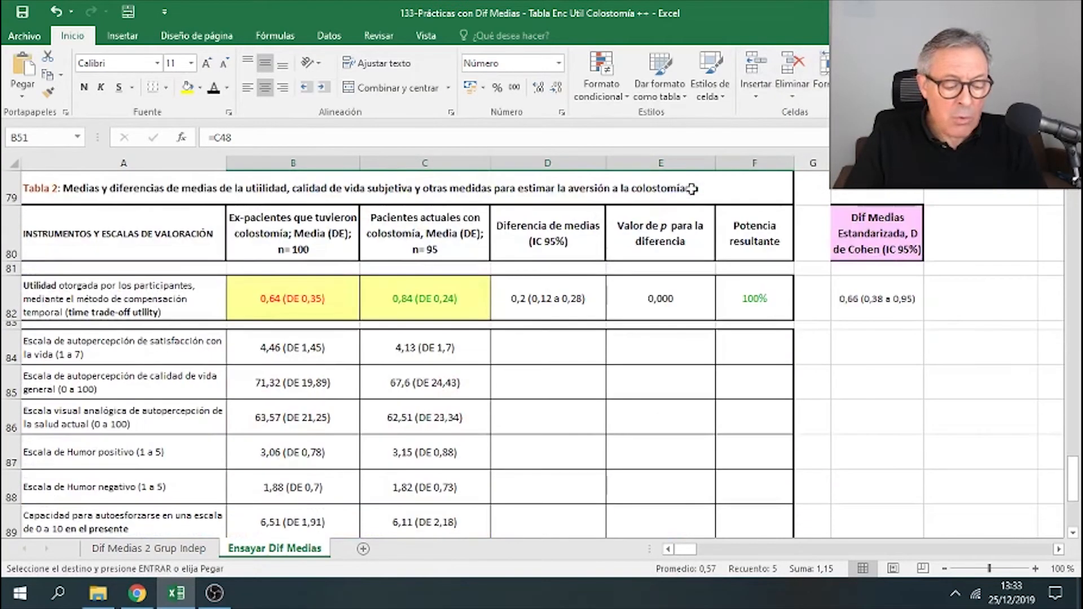
{"action": "right_click", "coordinate": [336, 359]}
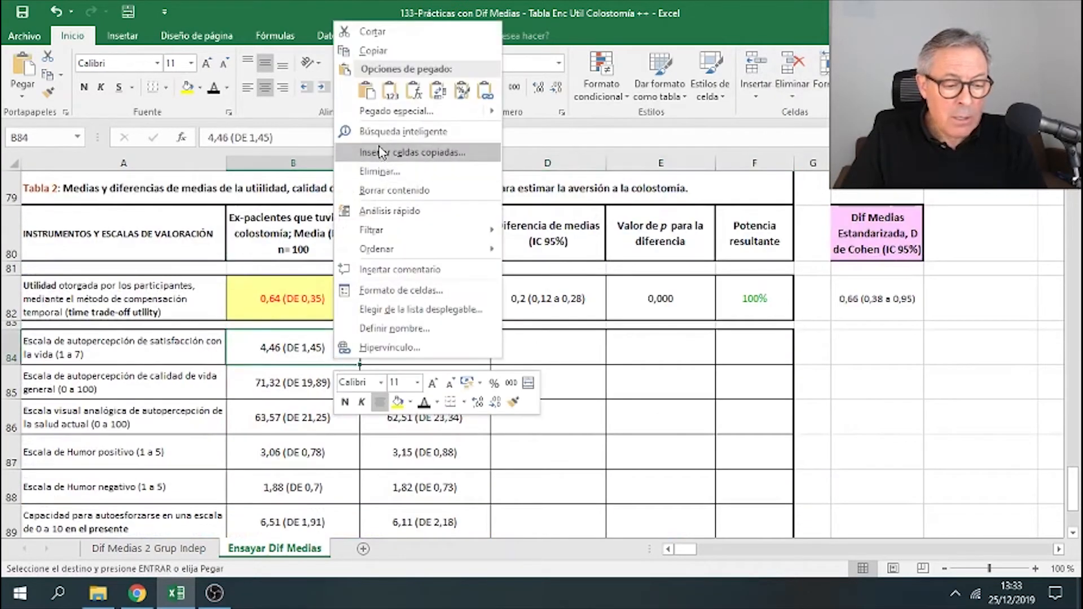
{"action": "left_click", "coordinate": [398, 99]}
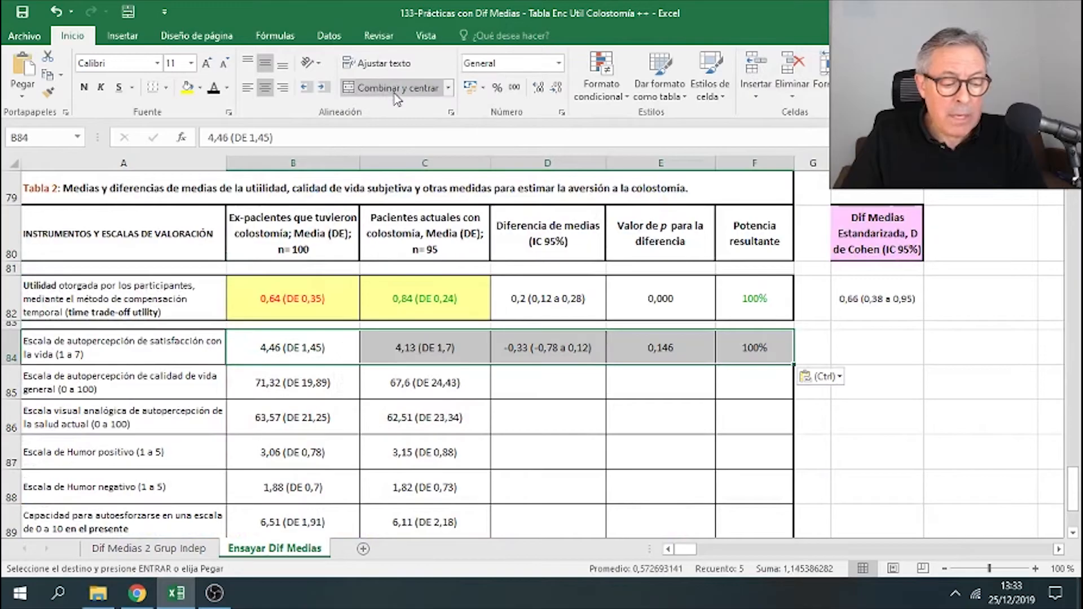
{"action": "left_click", "coordinate": [991, 346]}
{"action": "left_click", "coordinate": [667, 360]}
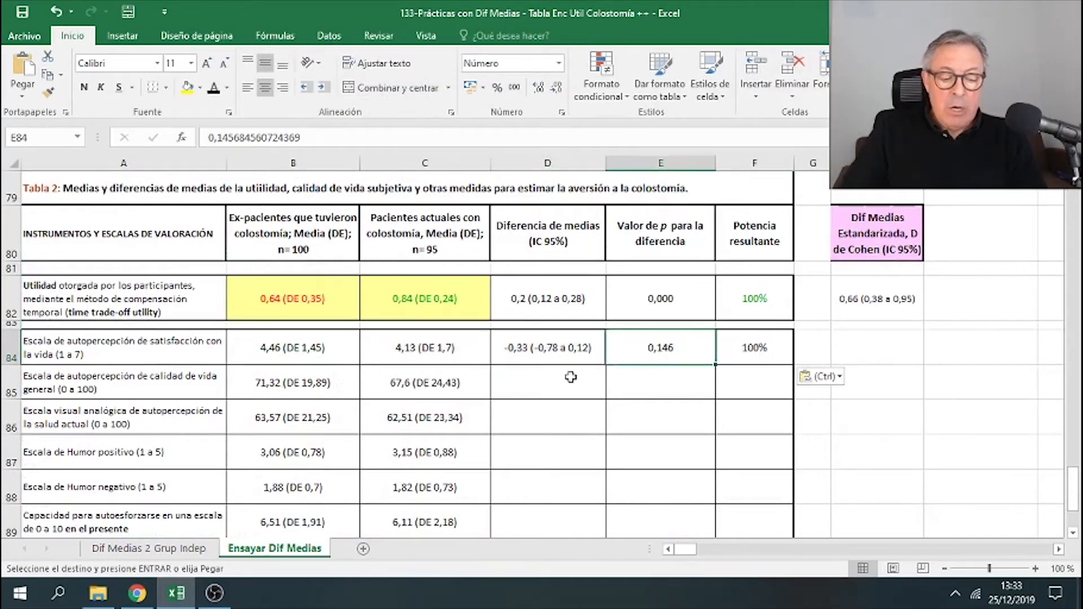
{"action": "left_click", "coordinate": [551, 359]}
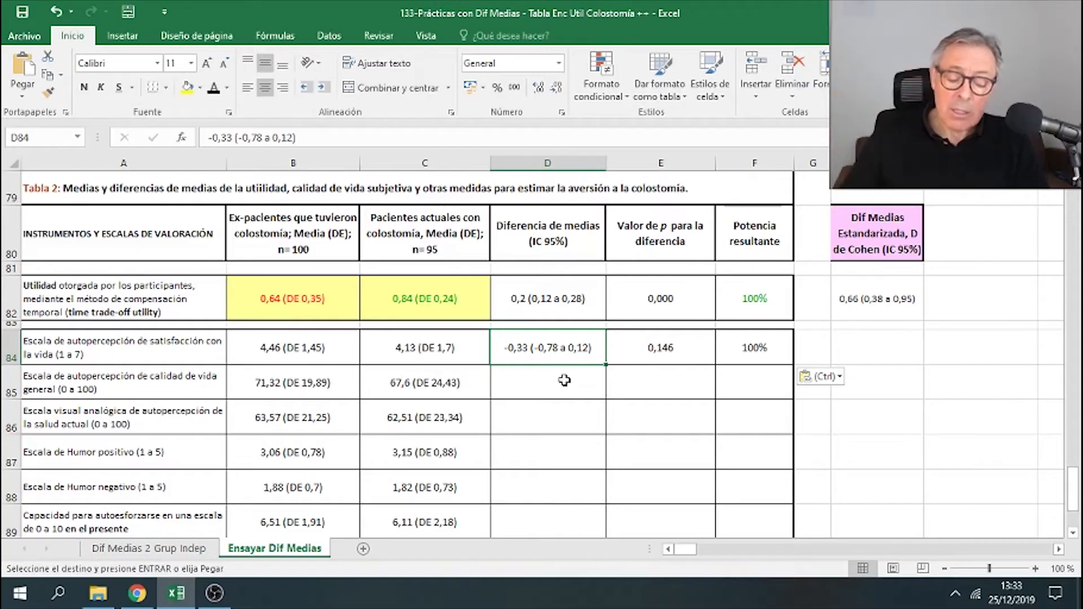
{"action": "left_click", "coordinate": [675, 348]}
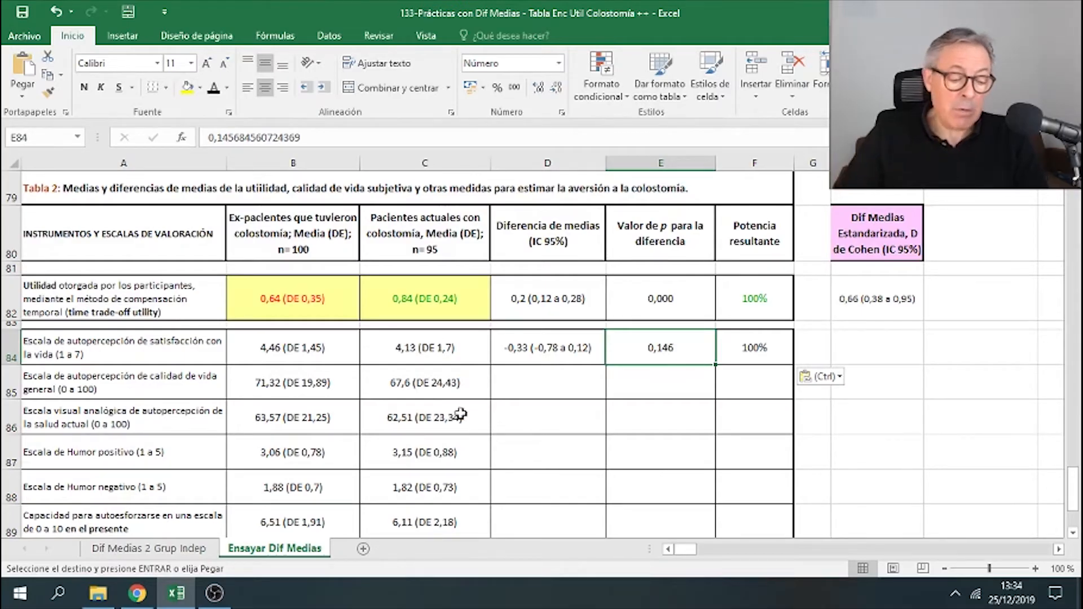
- Copy the quality-of-life row's two group values and paste them beside the calculator for reference
{"action": "left_click", "coordinate": [190, 389]}
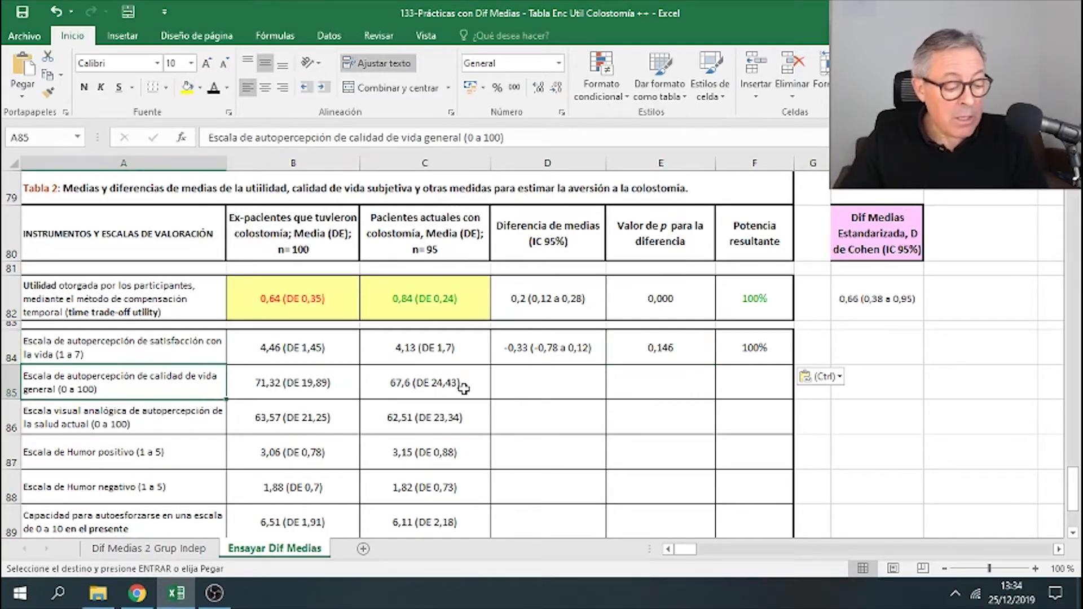
{"action": "left_click_drag", "start_coordinate": [333, 386], "coordinate": [436, 383]}
{"action": "key", "text": "ctrl+c"}
{"action": "right_click", "coordinate": [440, 384]}
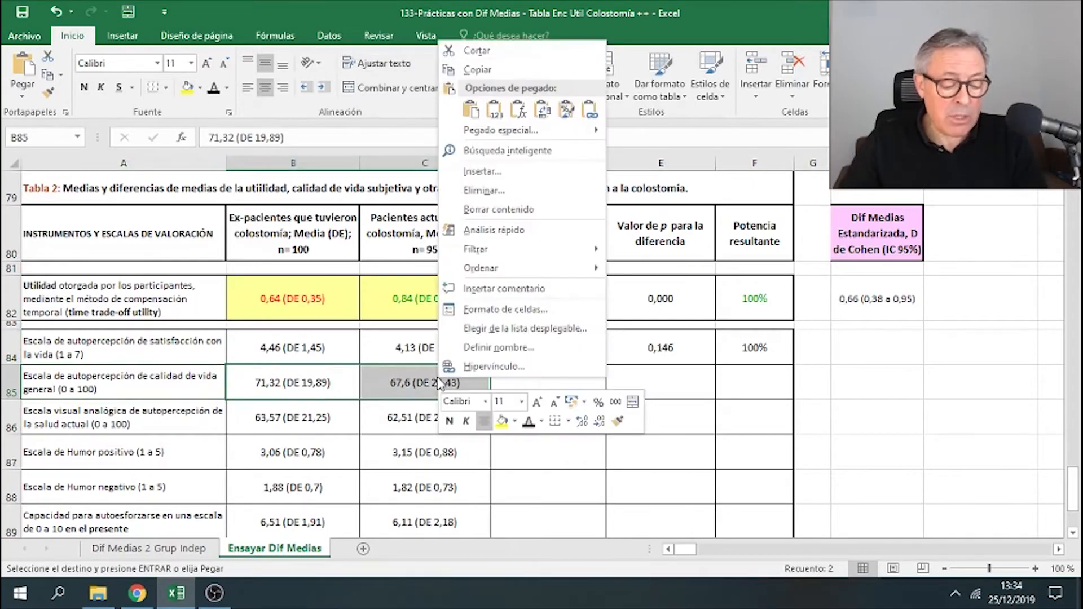
{"action": "left_click", "coordinate": [478, 70]}
{"action": "scroll", "coordinate": [766, 195], "scroll_direction": "up", "scroll_amount": 5}
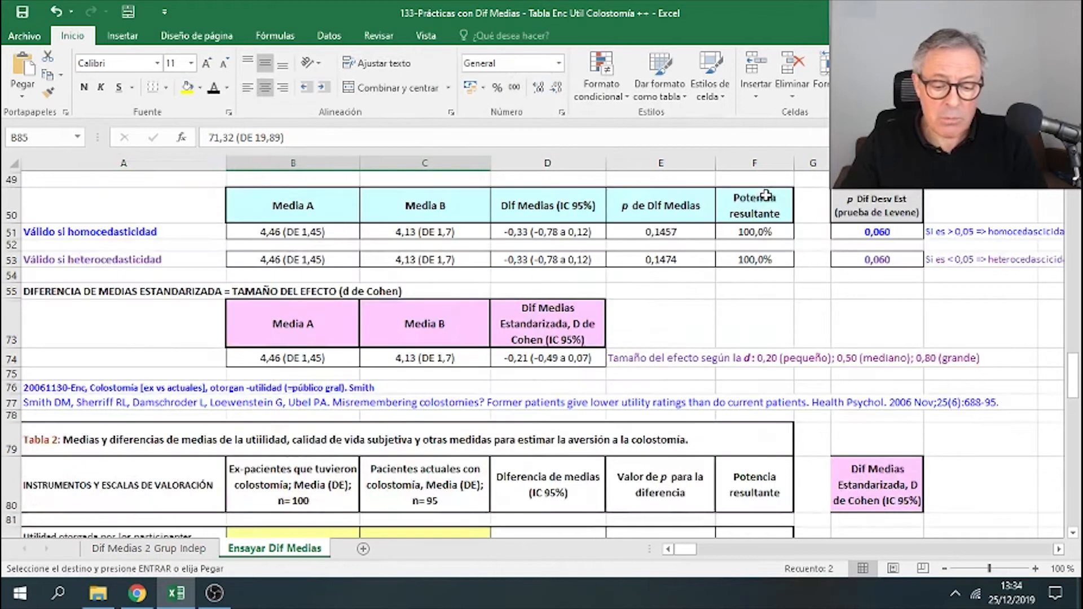
{"action": "scroll", "coordinate": [766, 195], "scroll_direction": "up", "scroll_amount": 3}
{"action": "right_click", "coordinate": [872, 224]}
{"action": "left_click", "coordinate": [932, 290]}
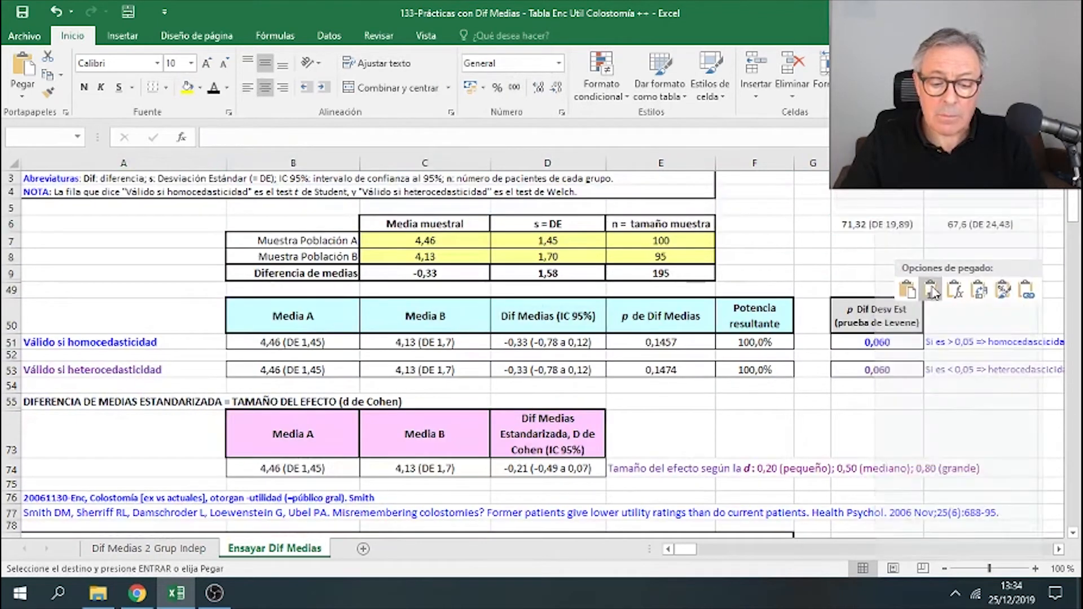
- Enter 71,32 as group A's mean and 19,89 as its standard deviation in the calculator
{"action": "left_click_drag", "start_coordinate": [658, 242], "coordinate": [669, 258]}
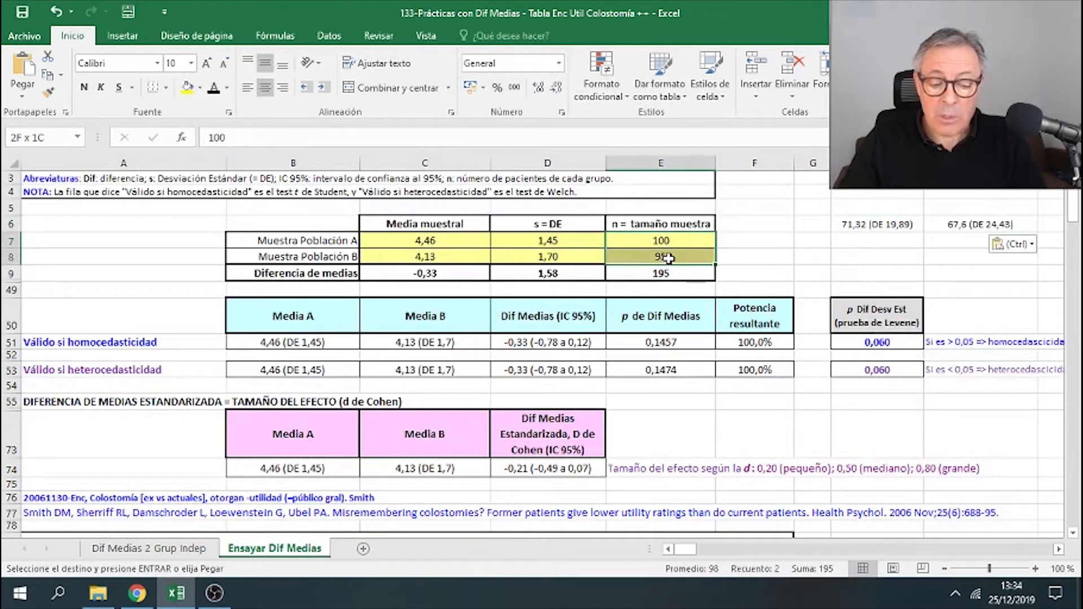
{"action": "left_click", "coordinate": [473, 240]}
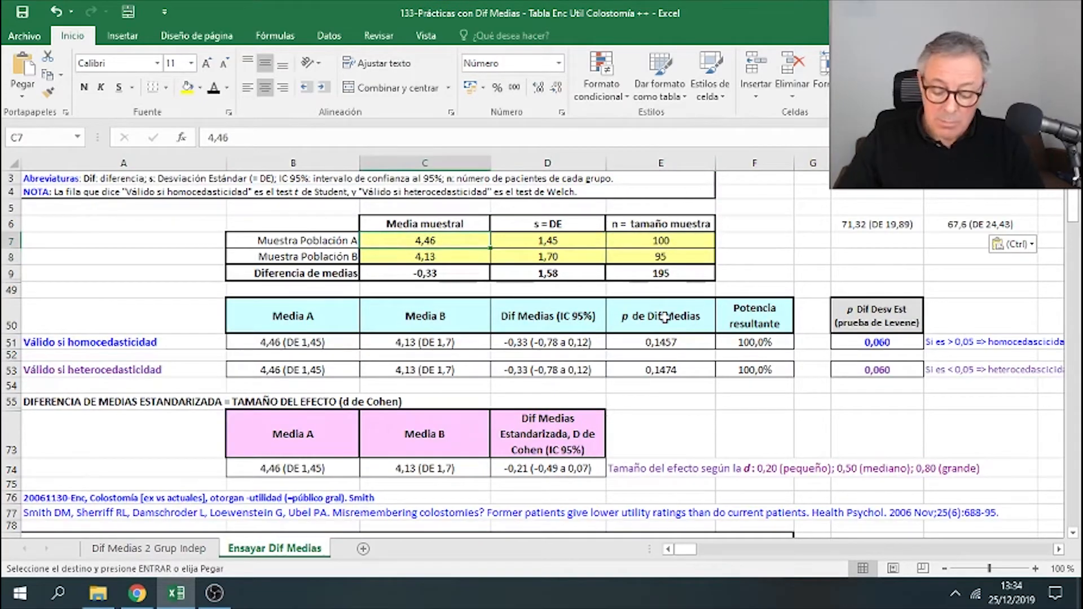
{"action": "type", "text": "71,"}
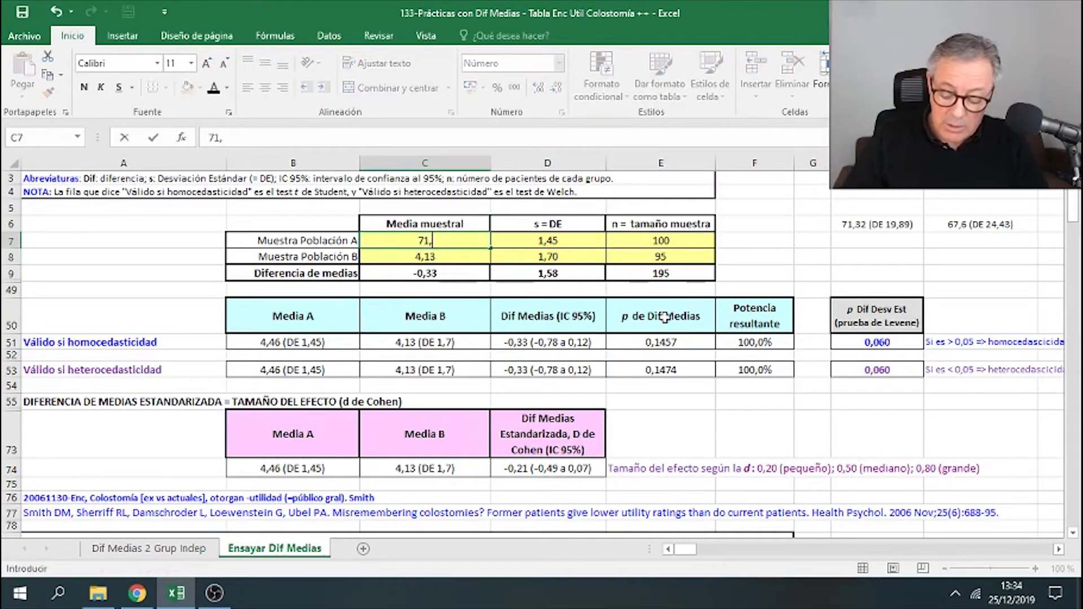
{"action": "type", "text": "32"}
{"action": "key", "text": "Tab"}
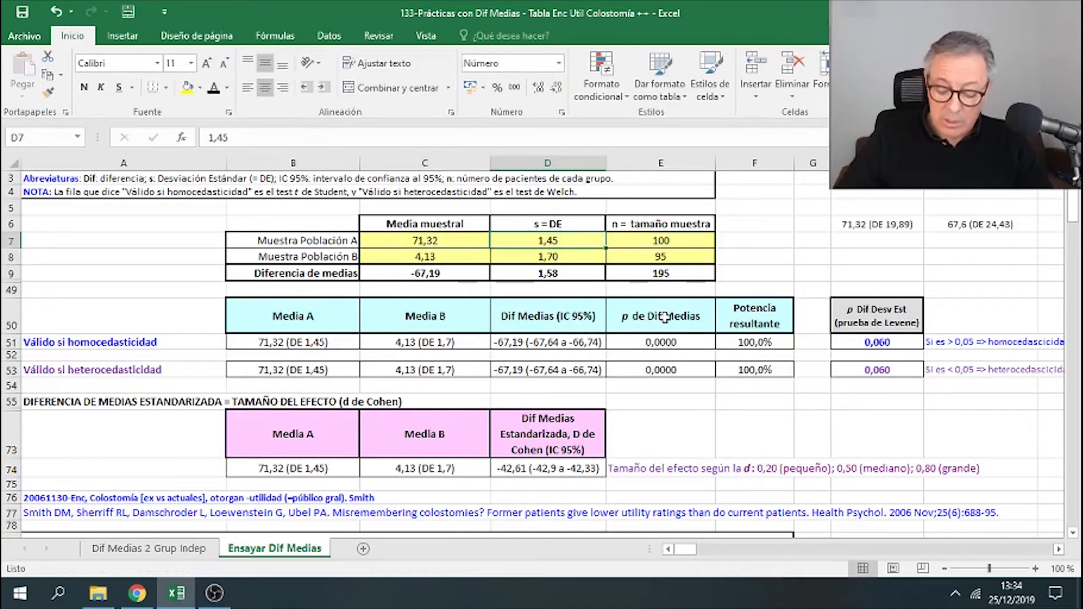
{"action": "type", "text": "19,89"}
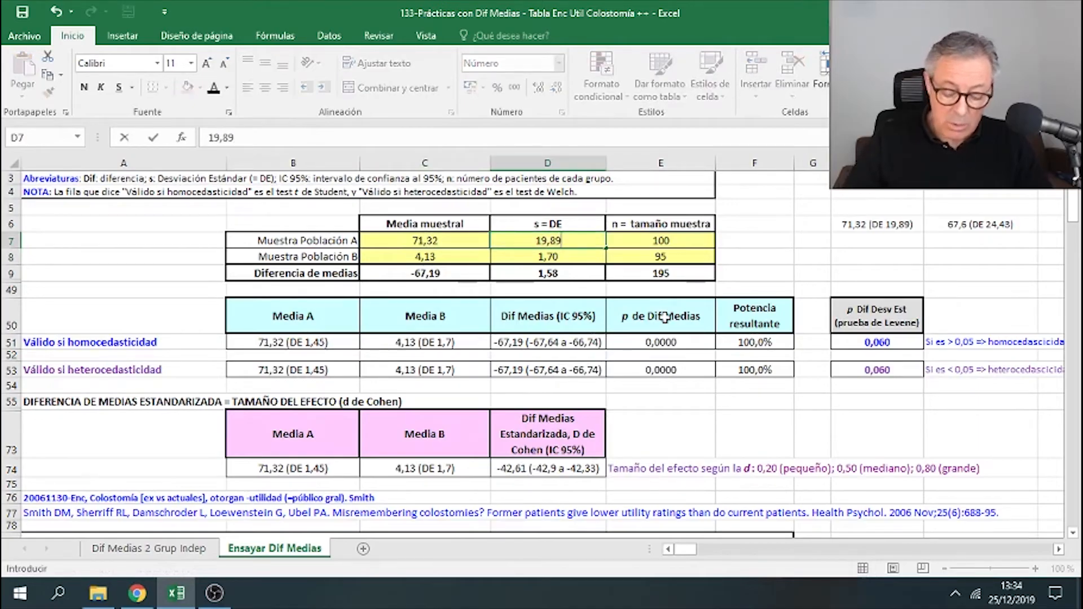
{"action": "key", "text": "Return"}
- Enter 67,6 as group B's mean and 24,43 as its standard deviation
{"action": "type", "text": "6"}
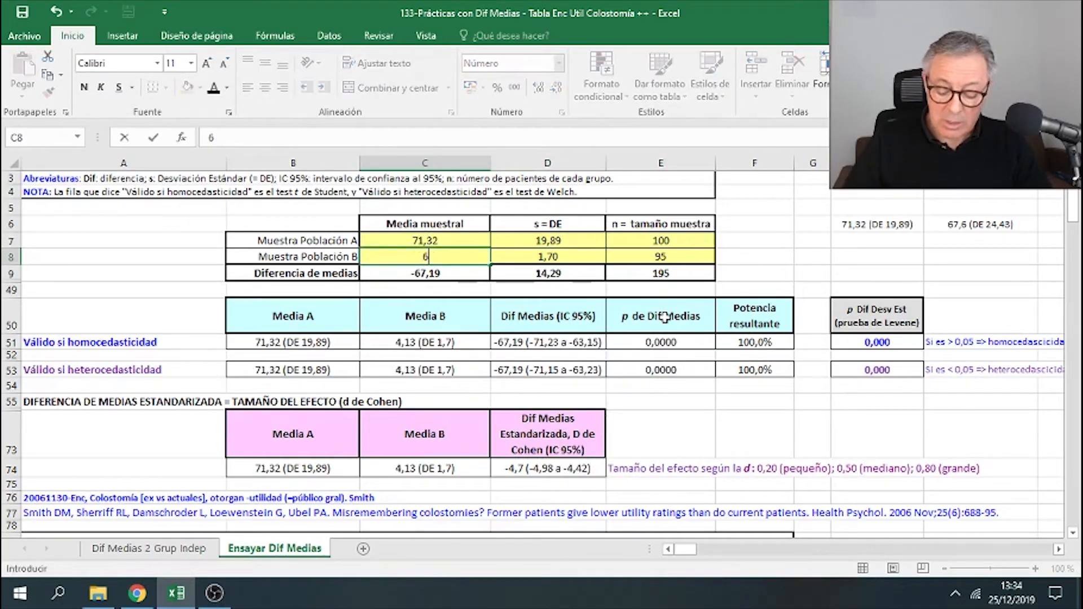
{"action": "type", "text": "7,6"}
{"action": "key", "text": "Tab"}
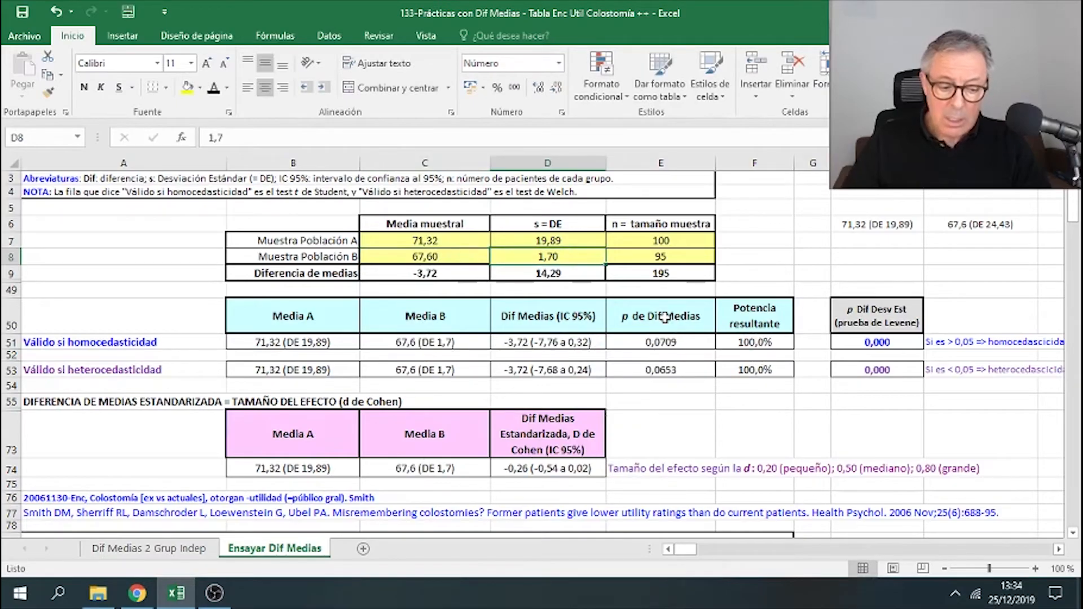
{"action": "type", "text": "24,"}
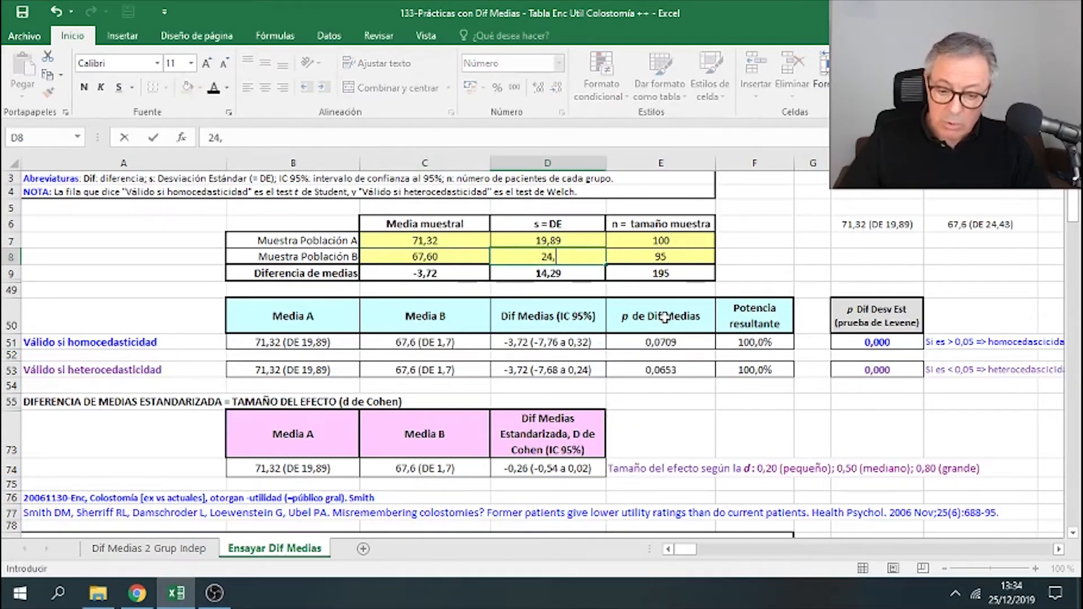
{"action": "type", "text": "43"}
{"action": "key", "text": "Return"}
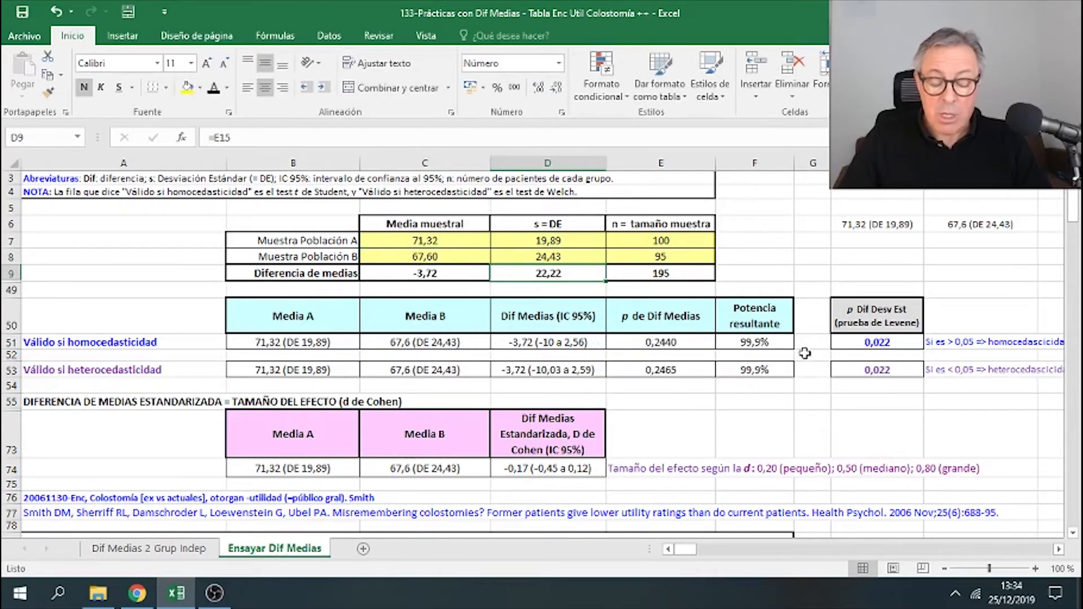
- Copy the heteroscedasticity row results and paste them as values into the quality-of-life row of Tabla 2
{"action": "left_click", "coordinate": [896, 342]}
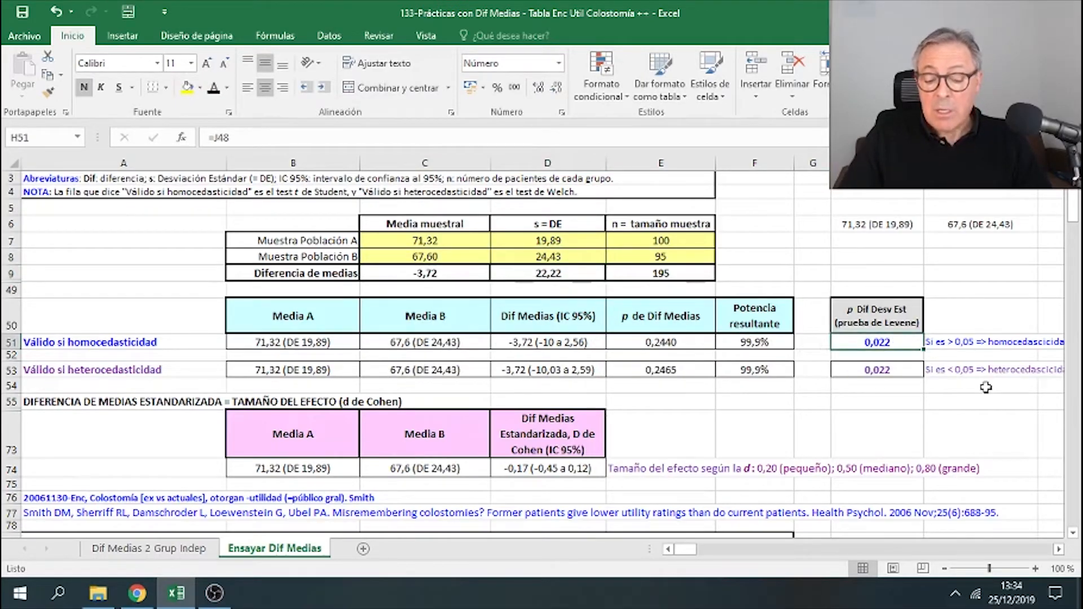
{"action": "left_click", "coordinate": [913, 370]}
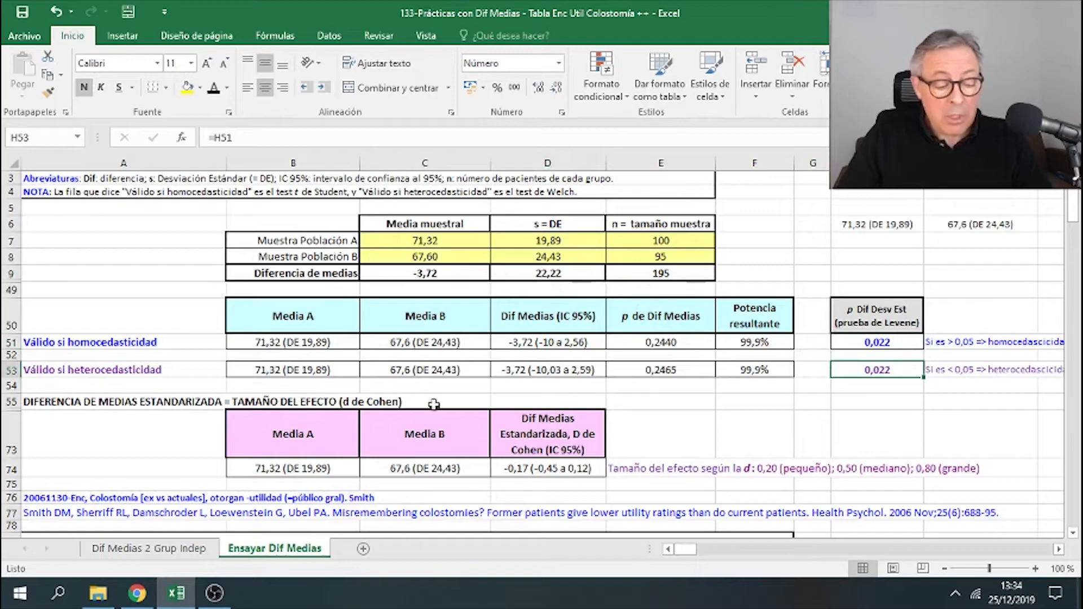
{"action": "left_click_drag", "start_coordinate": [299, 371], "coordinate": [730, 370]}
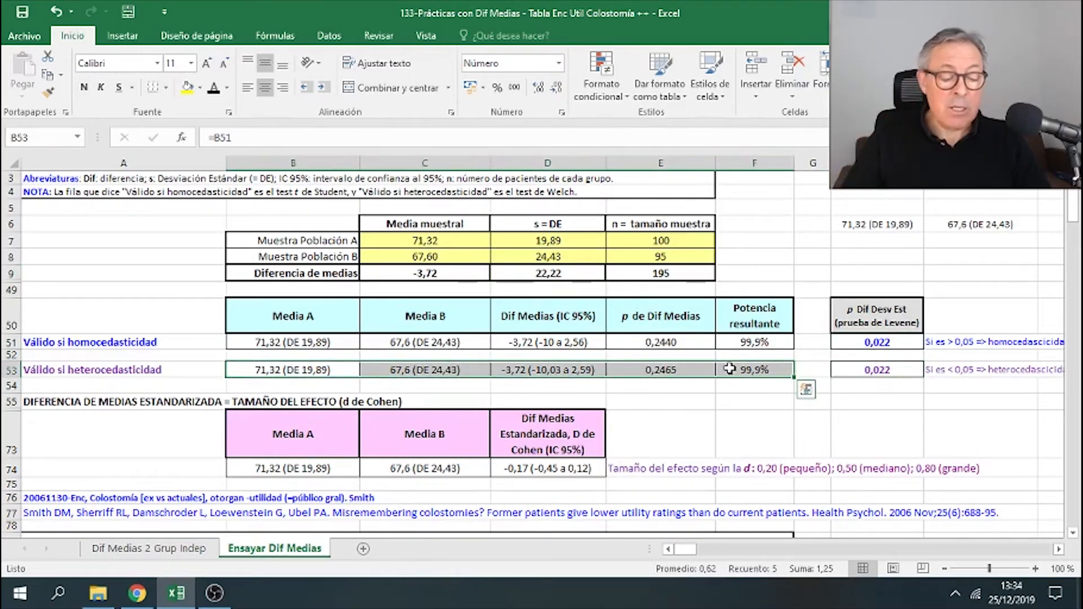
{"action": "right_click", "coordinate": [359, 371]}
{"action": "left_click", "coordinate": [395, 62]}
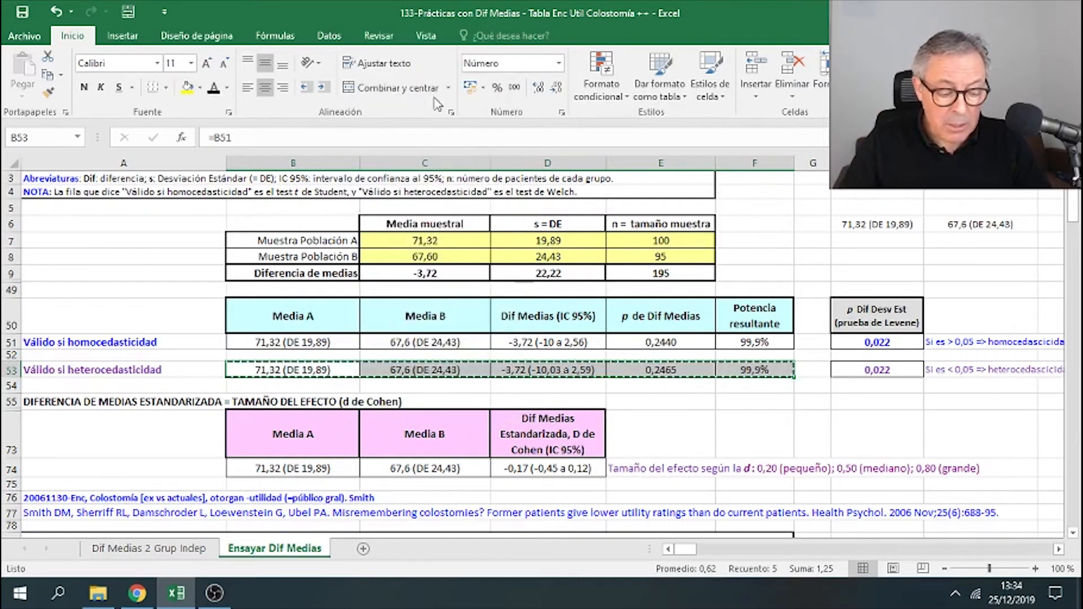
{"action": "scroll", "coordinate": [493, 199], "scroll_direction": "down", "scroll_amount": 7}
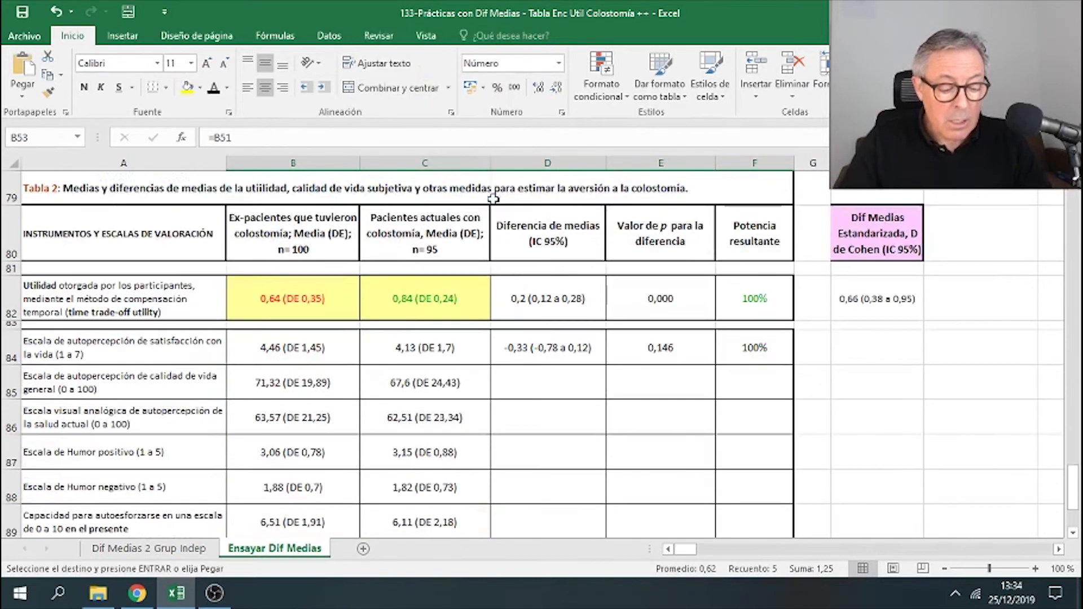
{"action": "right_click", "coordinate": [315, 382]}
{"action": "left_click", "coordinate": [373, 114]}
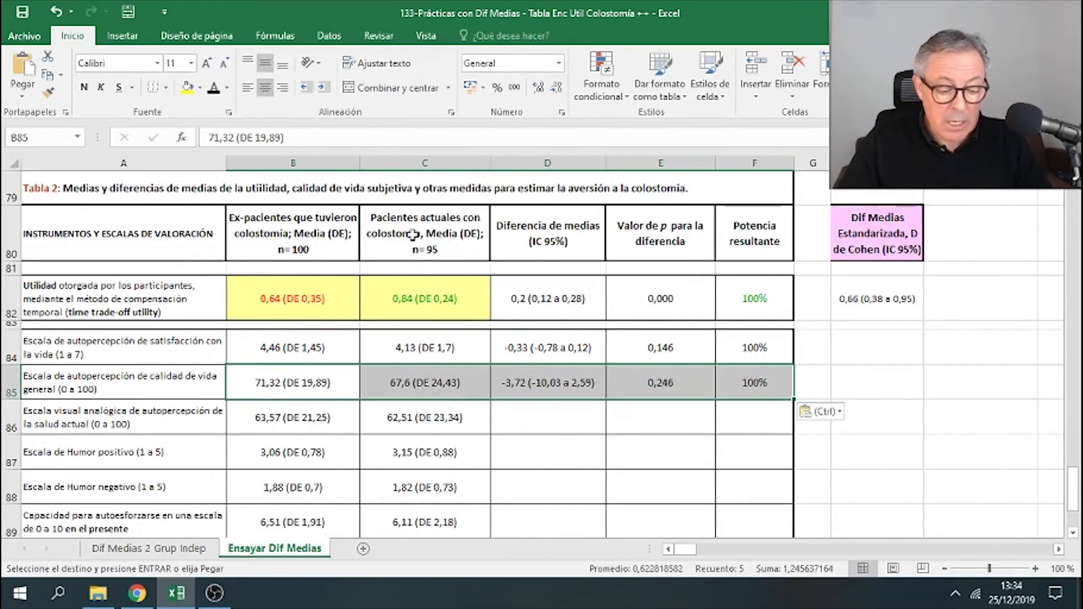
{"action": "left_click", "coordinate": [529, 375]}
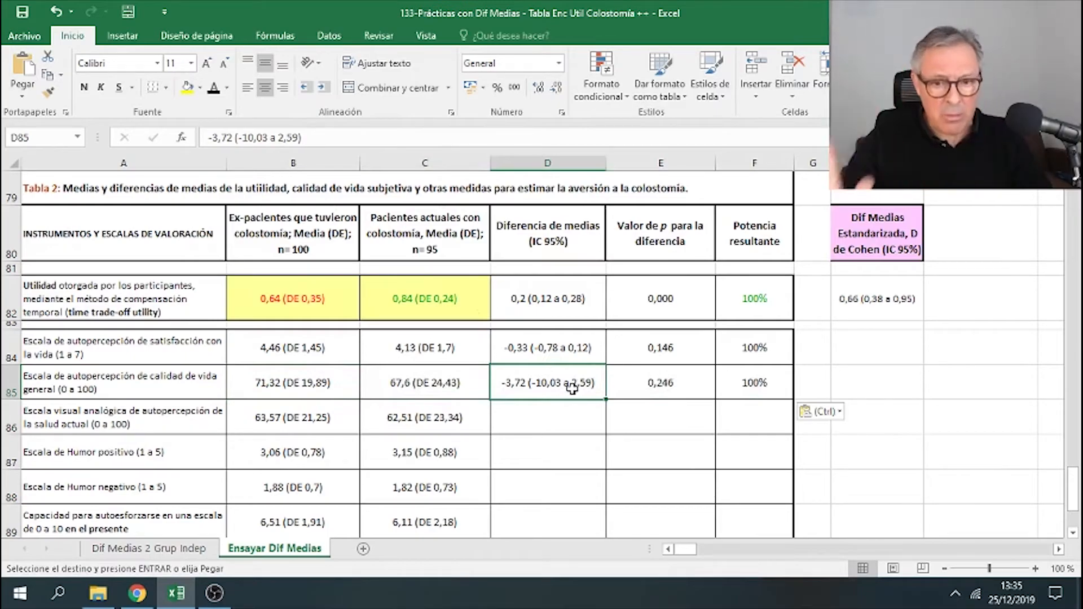
{"action": "left_click", "coordinate": [673, 387]}
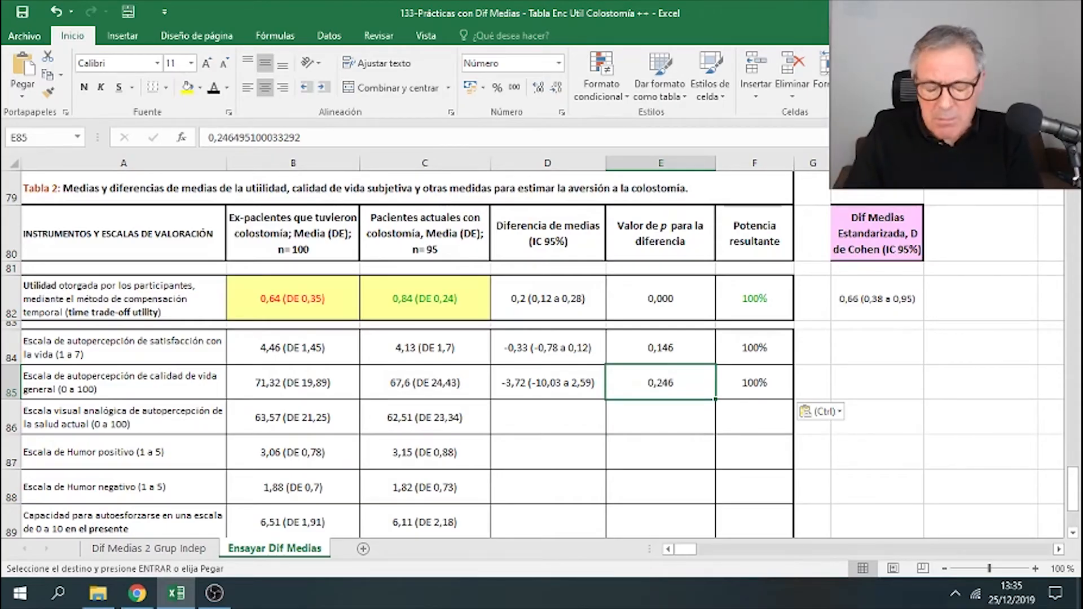
- Save and close the workbook, then open the Baseline 3 ECAs workbook from Excel's pinned files
{"action": "left_click", "coordinate": [1068, 10]}
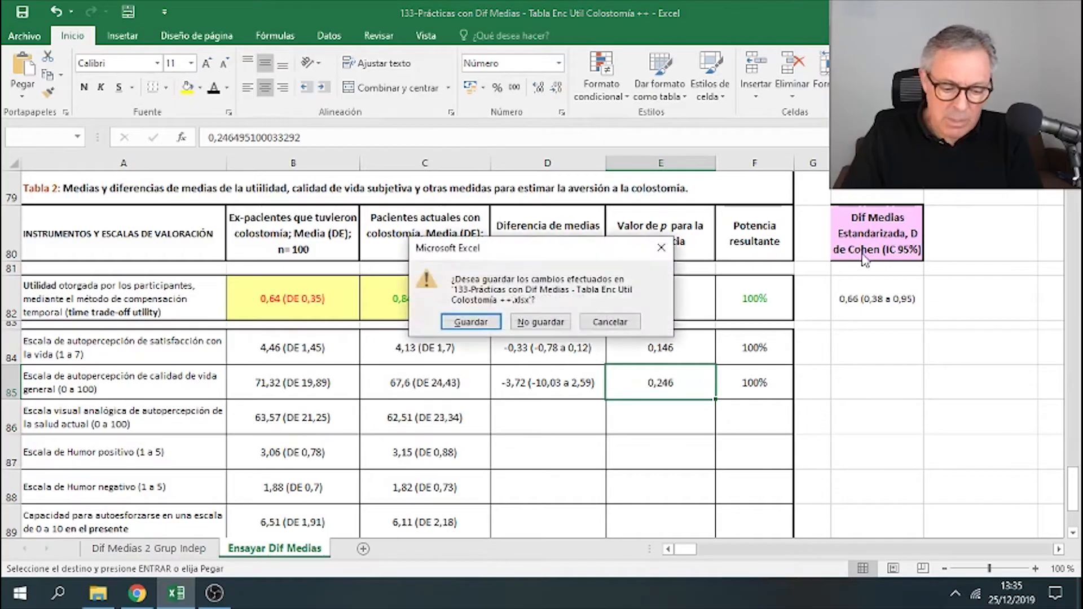
{"action": "left_click", "coordinate": [492, 325]}
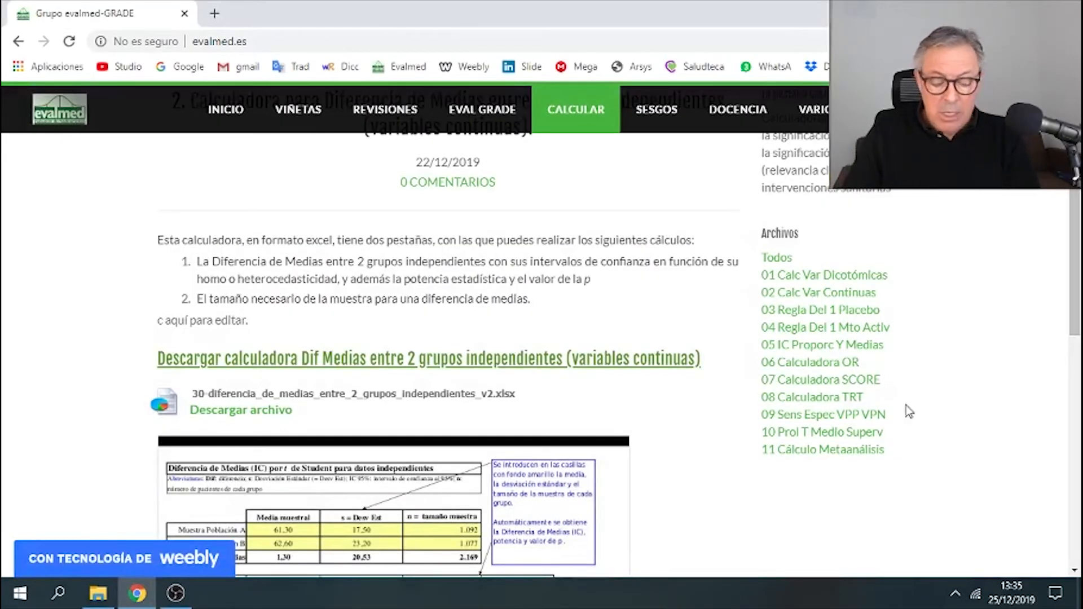
{"action": "left_click", "coordinate": [22, 593]}
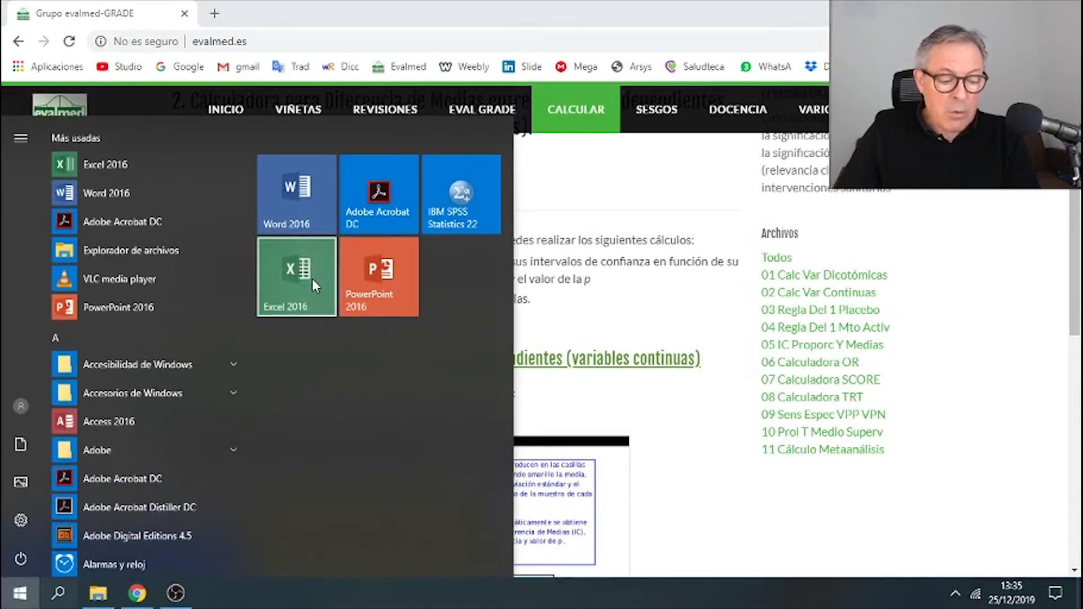
{"action": "right_click", "coordinate": [312, 278]}
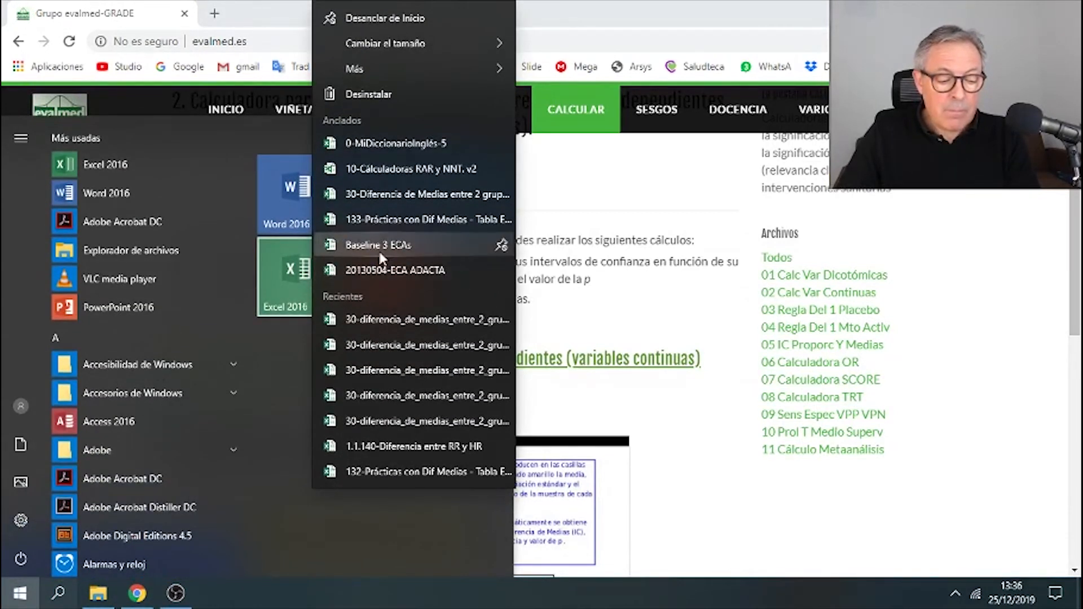
{"action": "left_click", "coordinate": [383, 251]}
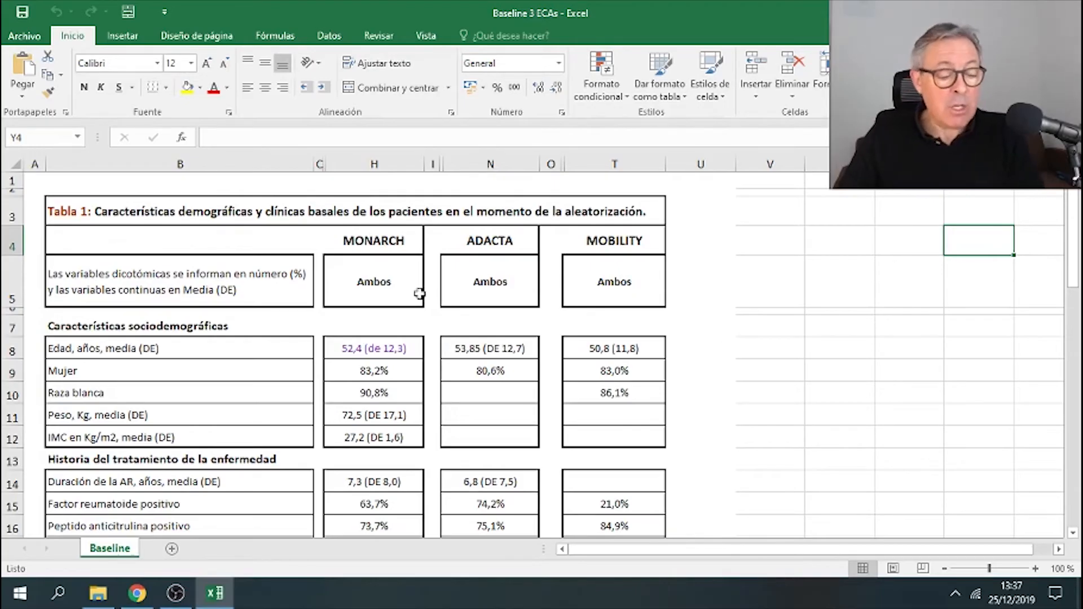
{"action": "left_click", "coordinate": [489, 280]}
{"action": "left_click", "coordinate": [614, 281]}
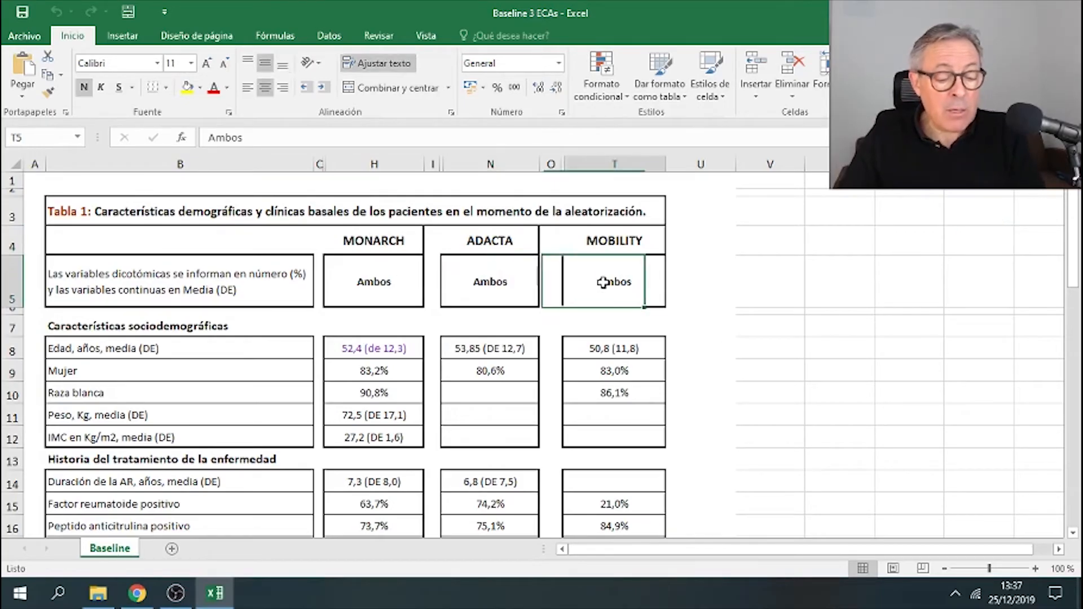
- Review the baseline characteristics table of the MONARCH, ADACTA and MOBILITY trials
{"action": "left_click", "coordinate": [281, 346]}
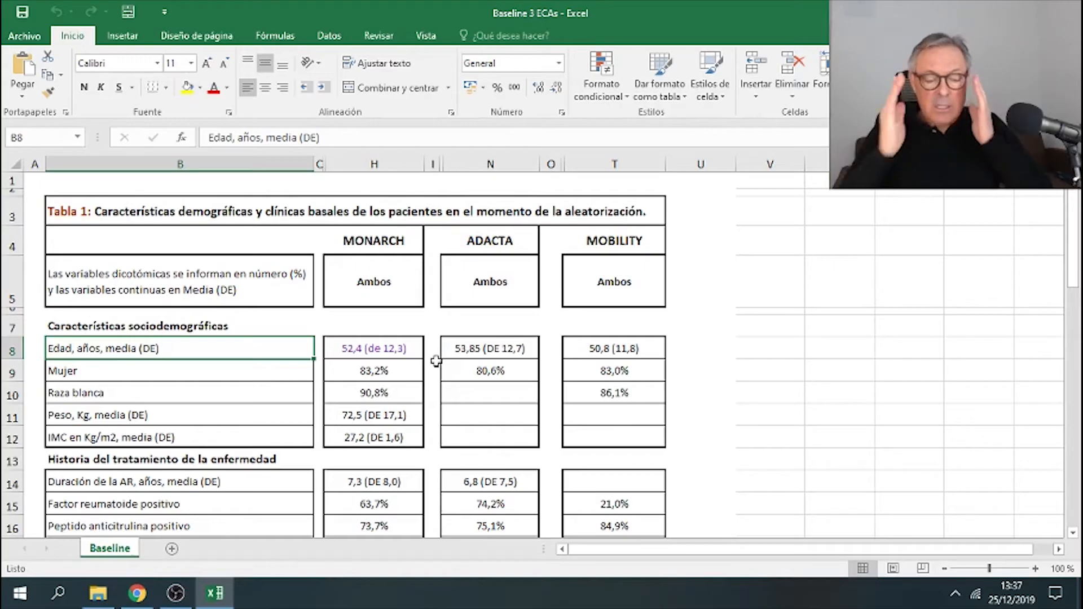
{"action": "scroll", "coordinate": [436, 362], "scroll_direction": "down", "scroll_amount": 3, "text": "ctrl"}
{"action": "scroll", "coordinate": [449, 361], "scroll_direction": "down", "scroll_amount": 7}
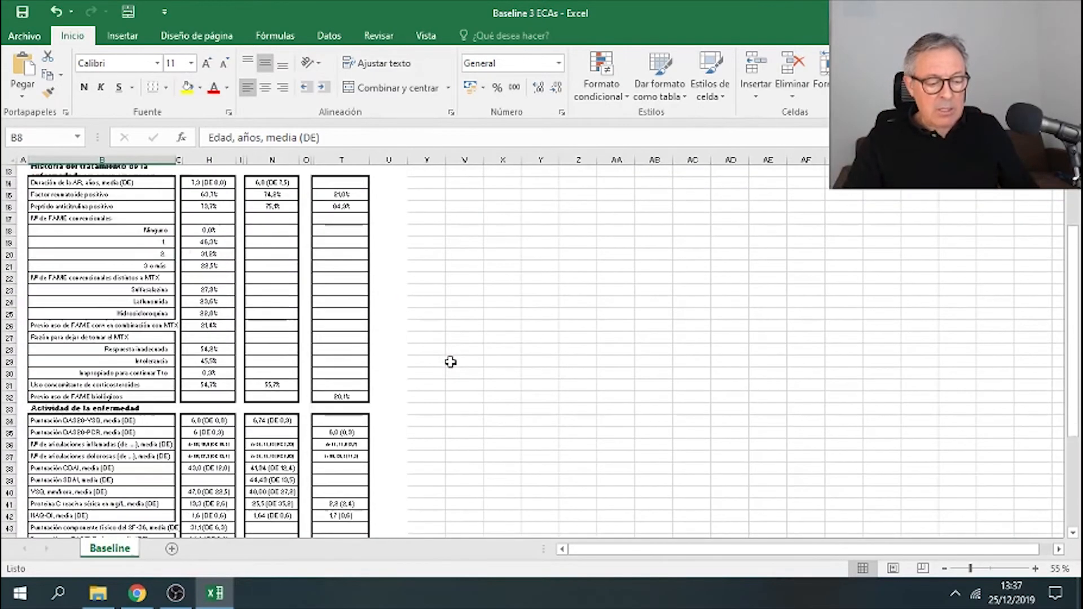
{"action": "scroll", "coordinate": [451, 362], "scroll_direction": "down", "scroll_amount": 4}
{"action": "scroll", "coordinate": [450, 362], "scroll_direction": "up", "scroll_amount": 11}
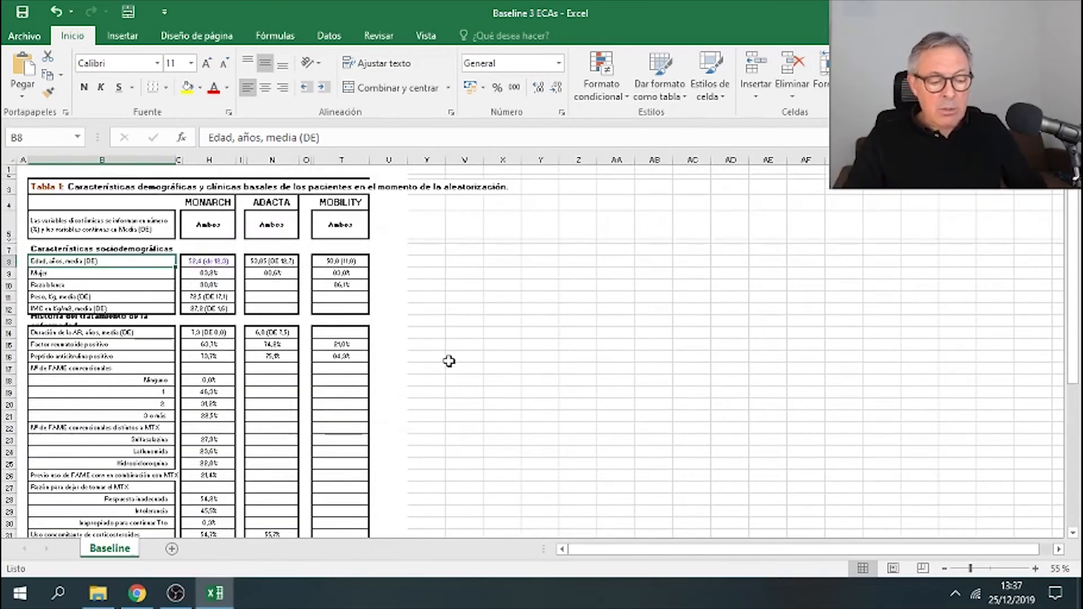
{"action": "scroll", "coordinate": [449, 362], "scroll_direction": "up", "scroll_amount": 2, "text": "ctrl"}
{"action": "scroll", "coordinate": [448, 360], "scroll_direction": "up", "scroll_amount": 1, "text": "ctrl"}
{"action": "scroll", "coordinate": [447, 361], "scroll_direction": "up", "scroll_amount": 2}
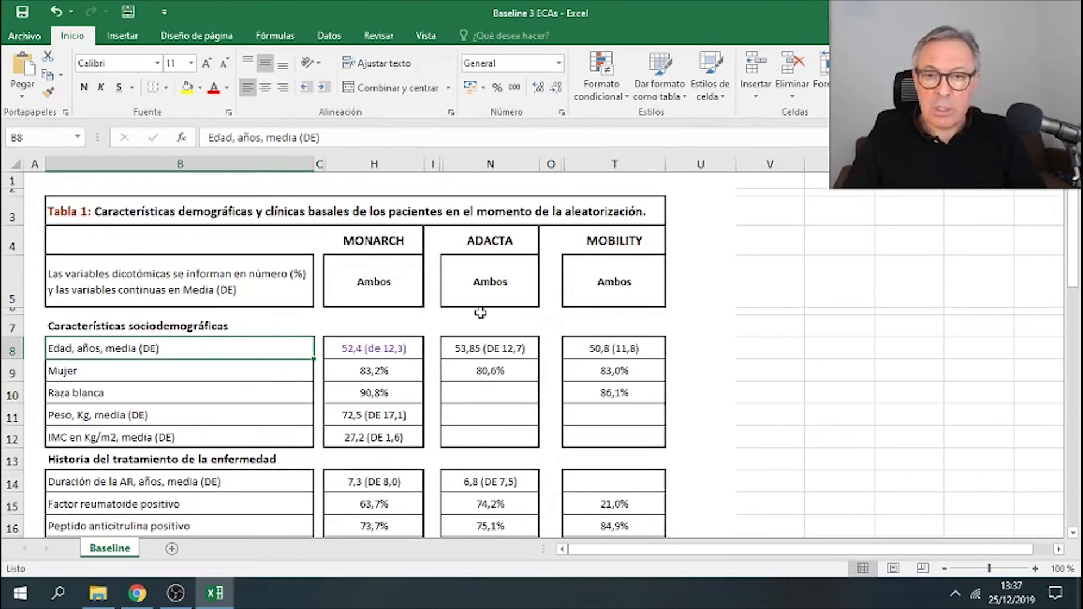
- Unhide the hidden columns of Tabla 1 and inspect the ADACTA trial's group headers
{"action": "left_click", "coordinate": [312, 169]}
{"action": "left_click_drag", "start_coordinate": [314, 171], "coordinate": [686, 195]}
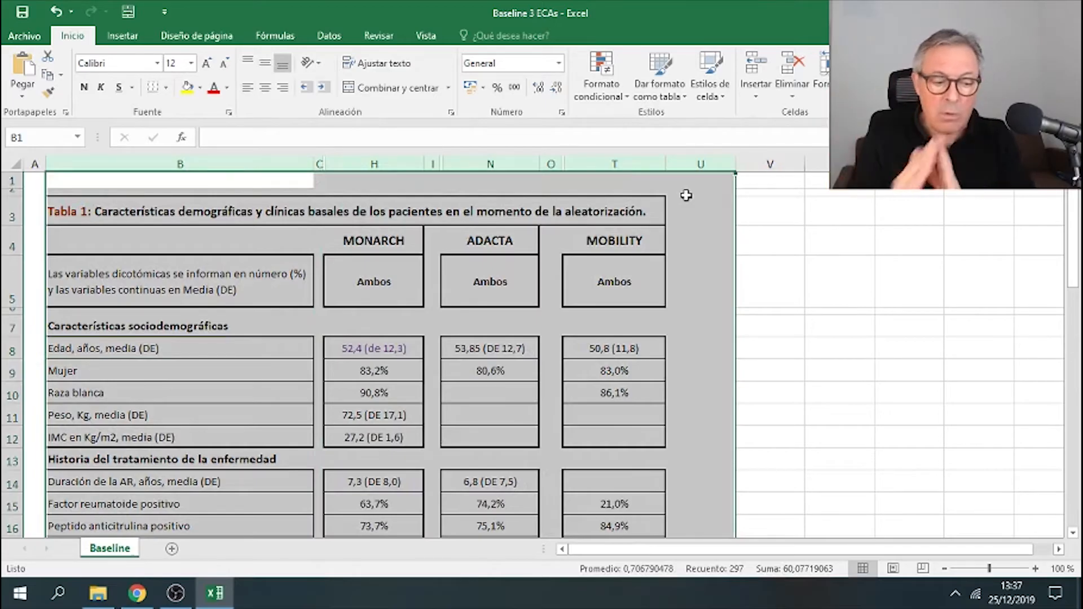
{"action": "right_click", "coordinate": [686, 195]}
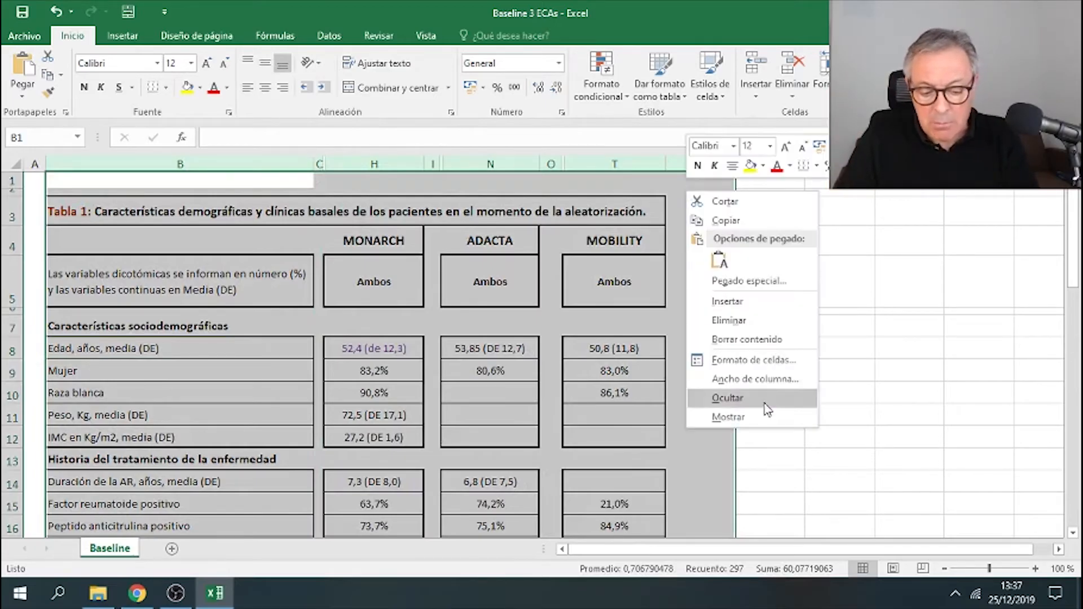
{"action": "left_click", "coordinate": [762, 424]}
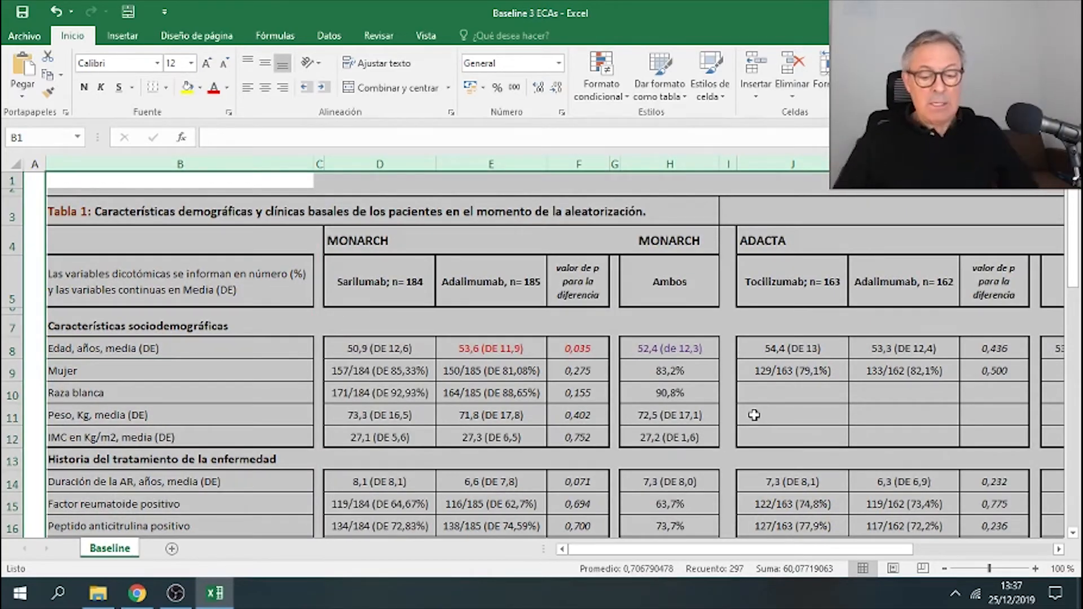
{"action": "left_click_drag", "start_coordinate": [853, 551], "coordinate": [923, 555]}
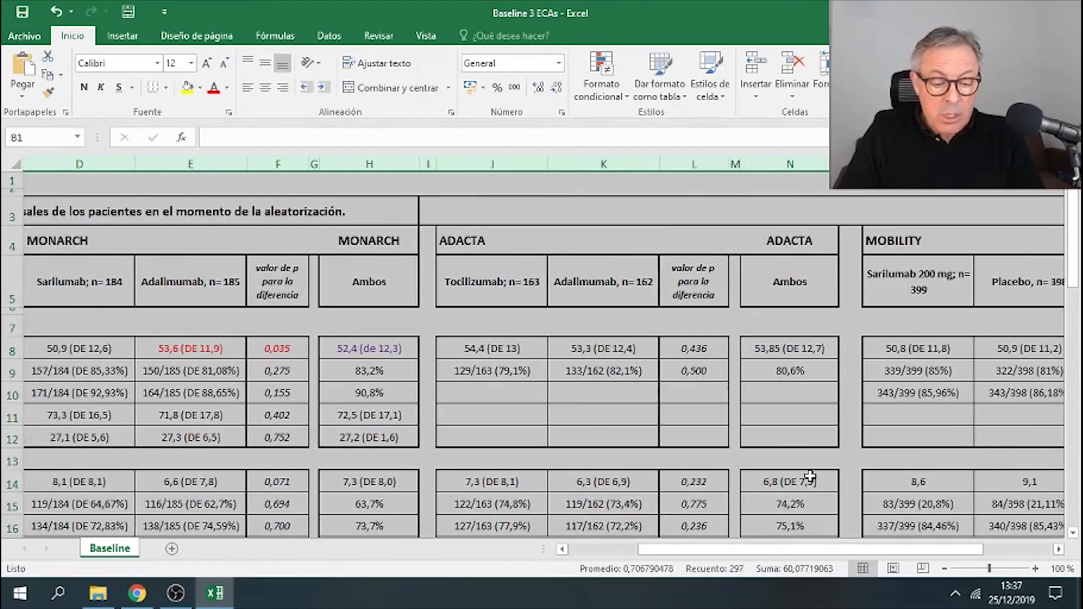
{"action": "left_click", "coordinate": [529, 252]}
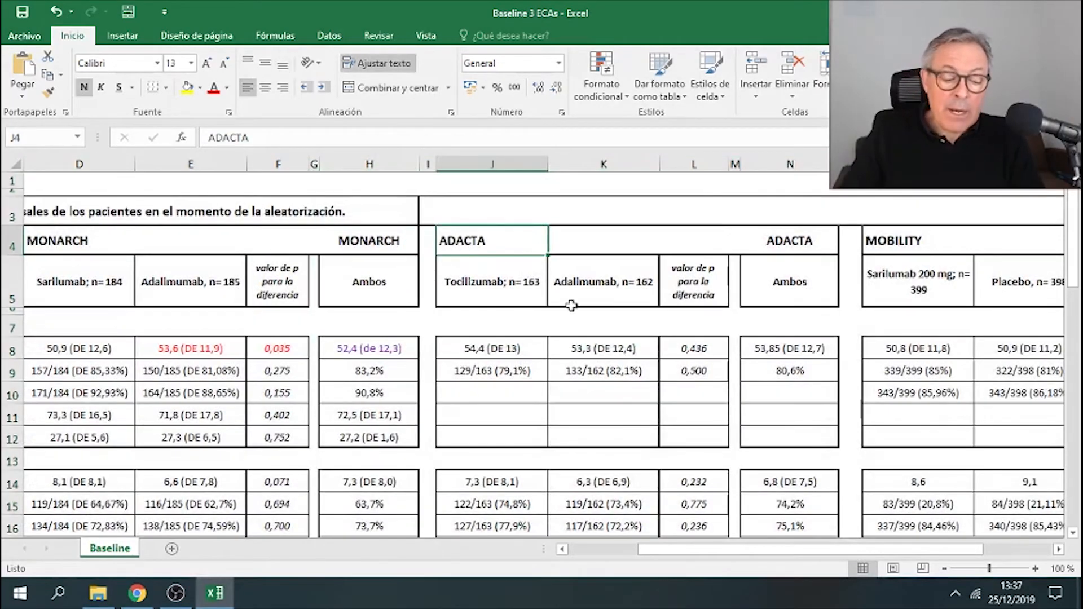
{"action": "left_click", "coordinate": [616, 284]}
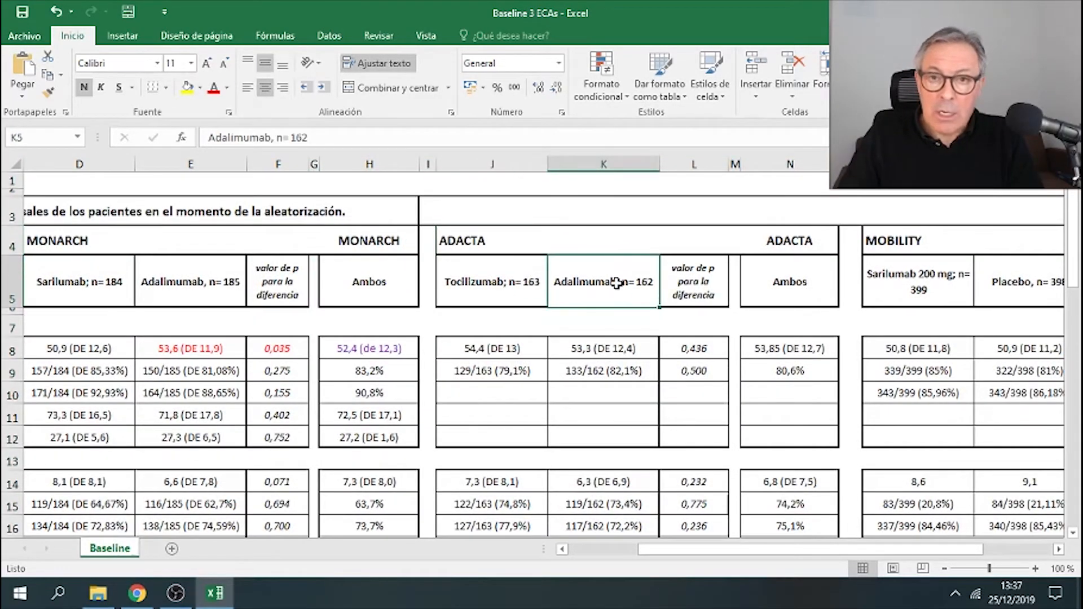
{"action": "left_click", "coordinate": [504, 282]}
{"action": "left_click", "coordinate": [597, 287]}
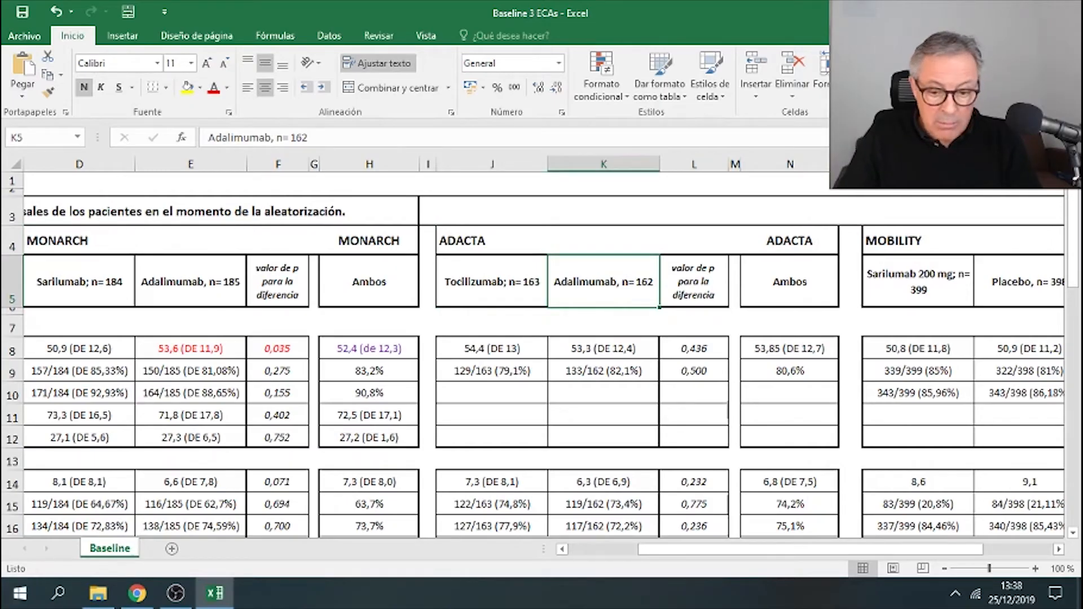
- Close the Baseline 3 ECAs workbook without saving changes
{"action": "key", "text": "alt+F4"}
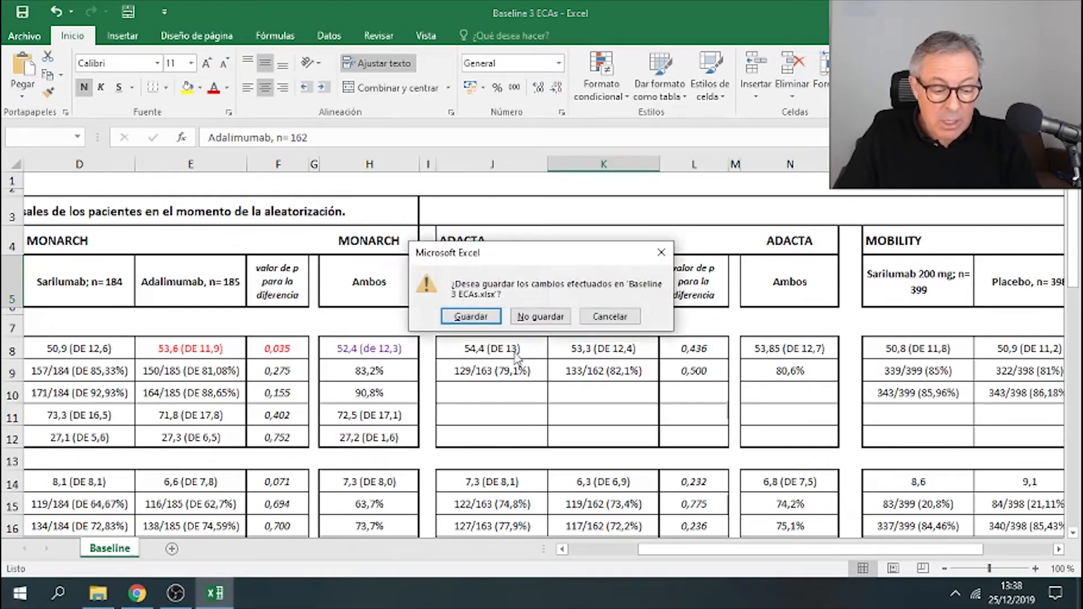
{"action": "left_click", "coordinate": [541, 317]}
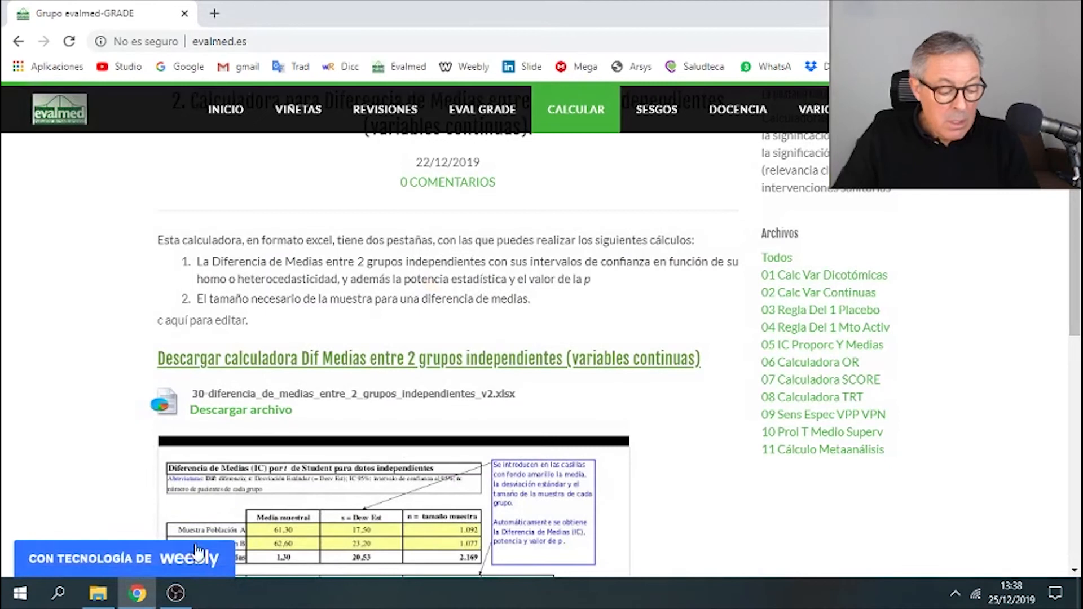
- Open the 20130504-ECA ADACTA workbook from Excel's pinned files
{"action": "left_click", "coordinate": [16, 591]}
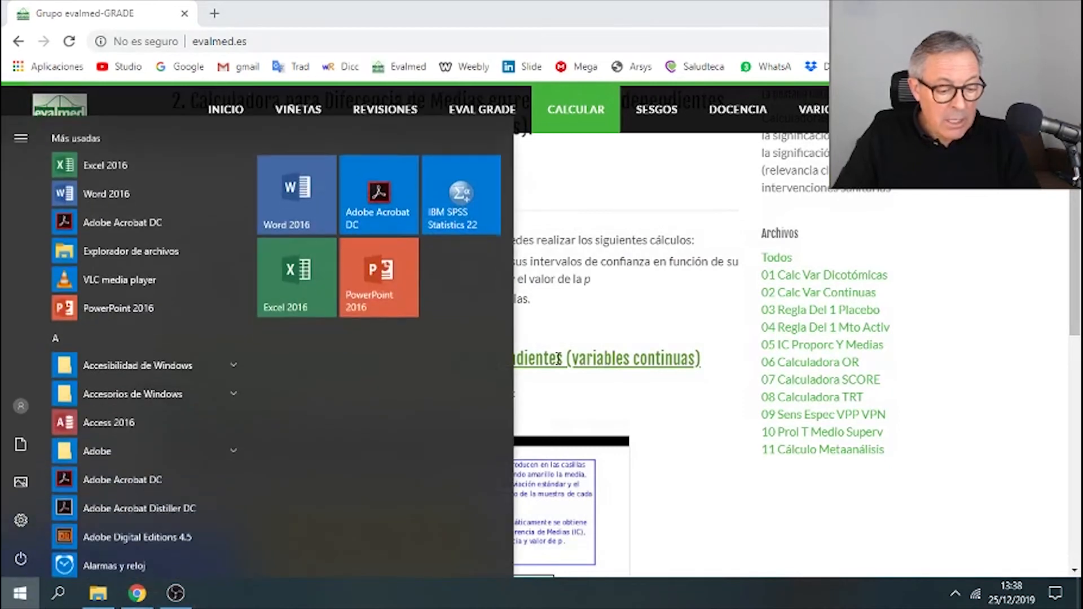
{"action": "right_click", "coordinate": [330, 293]}
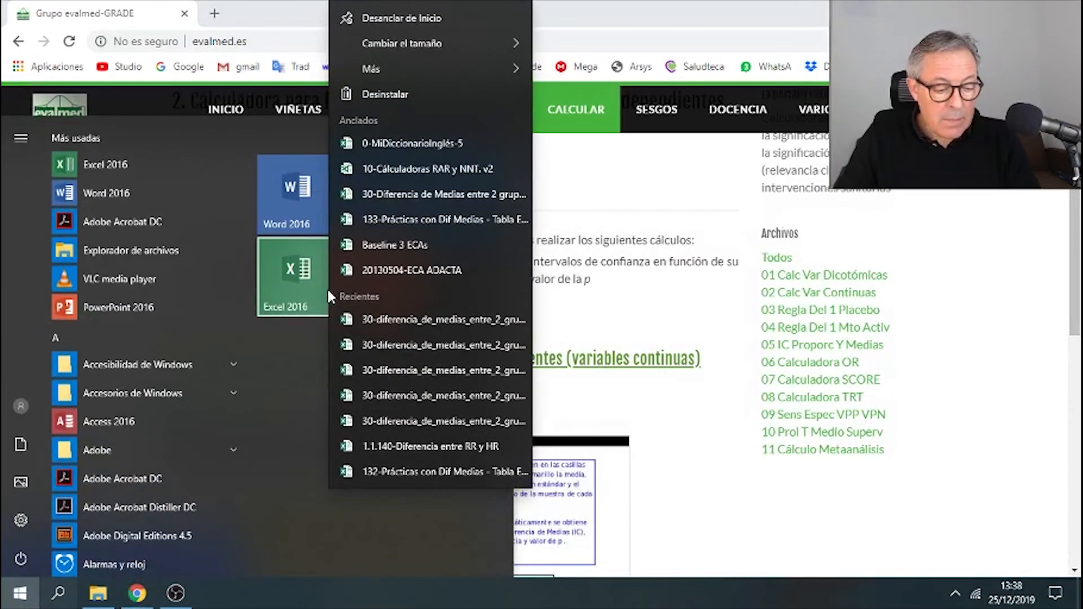
{"action": "left_click", "coordinate": [409, 270]}
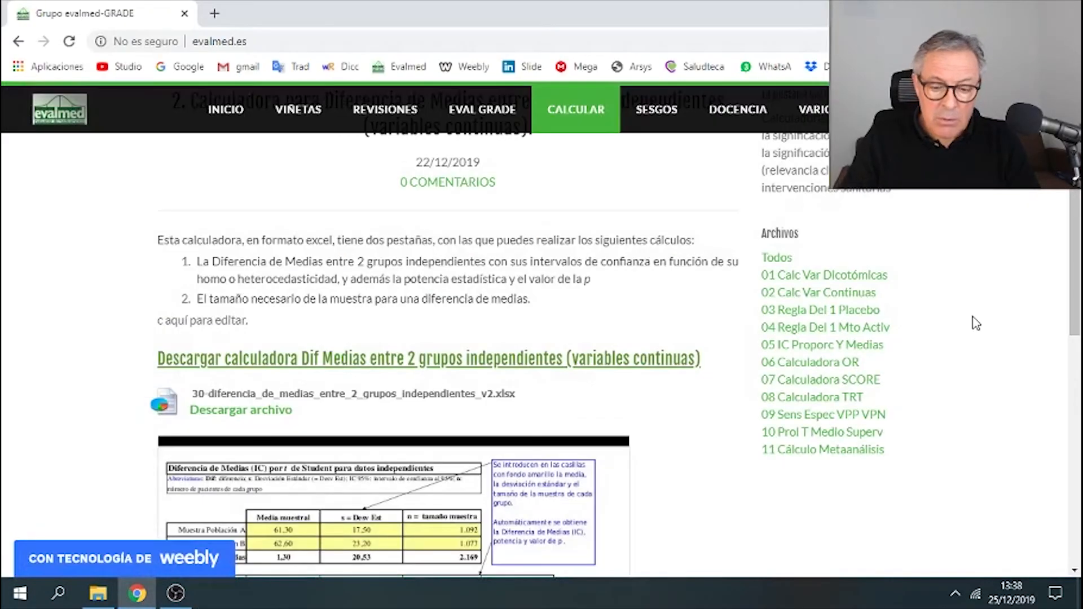
{"action": "left_click", "coordinate": [1065, 10]}
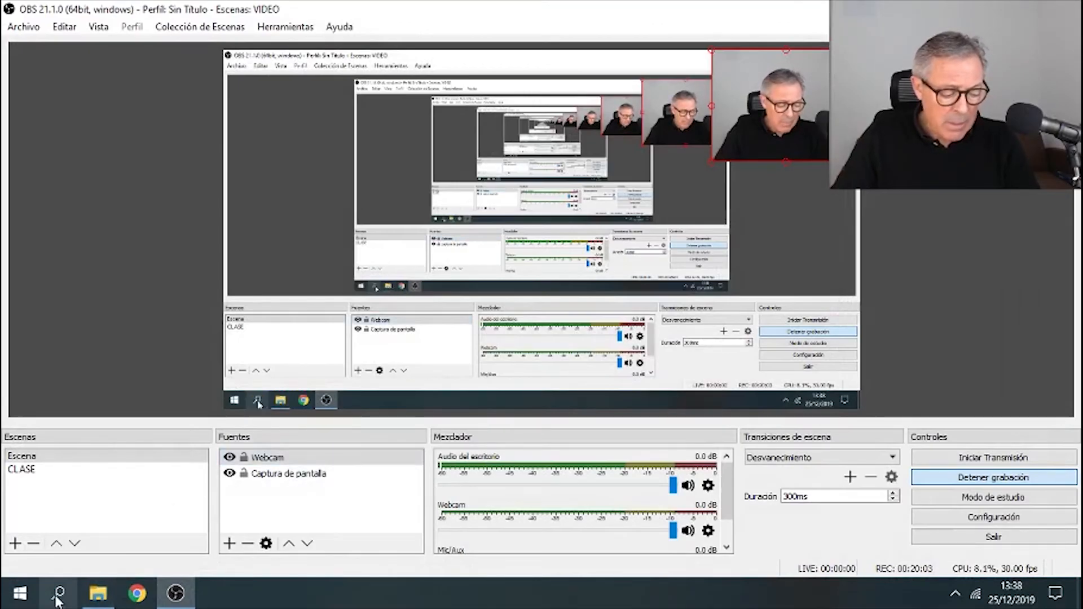
{"action": "left_click", "coordinate": [20, 593]}
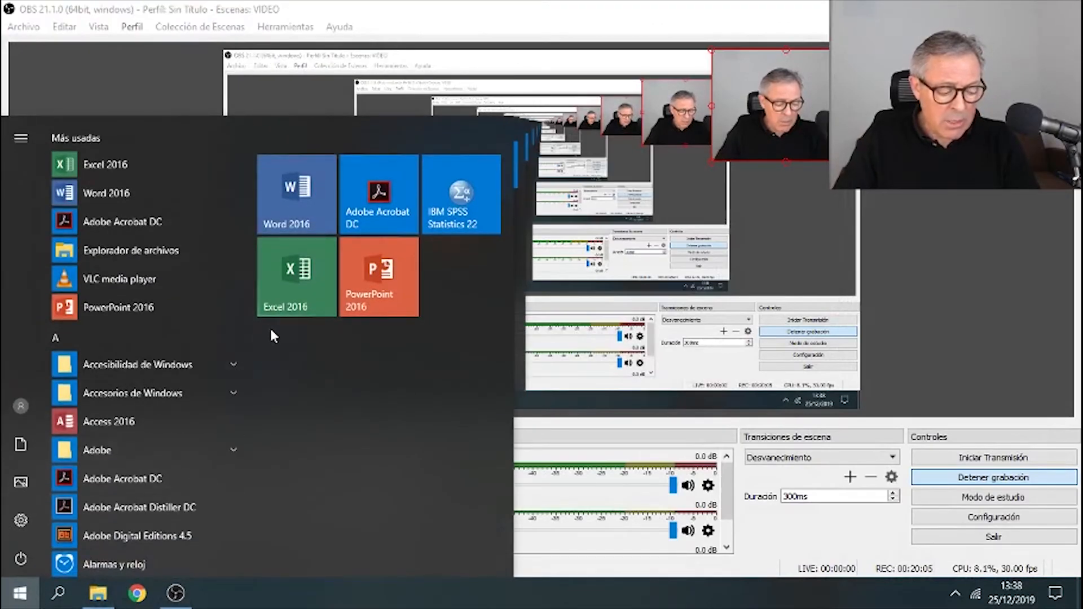
{"action": "right_click", "coordinate": [293, 305]}
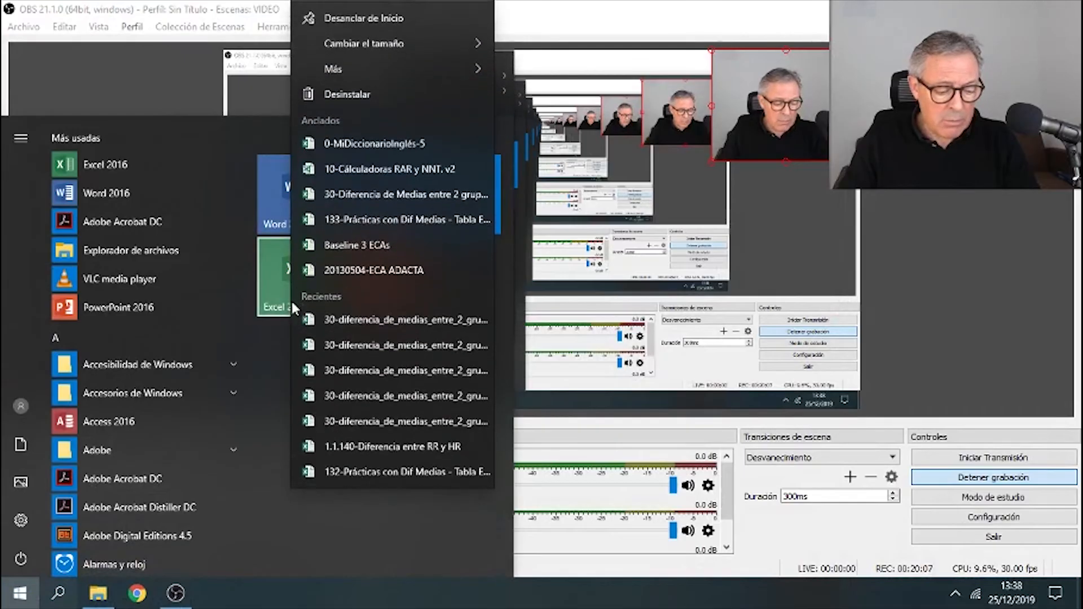
{"action": "left_click", "coordinate": [362, 269]}
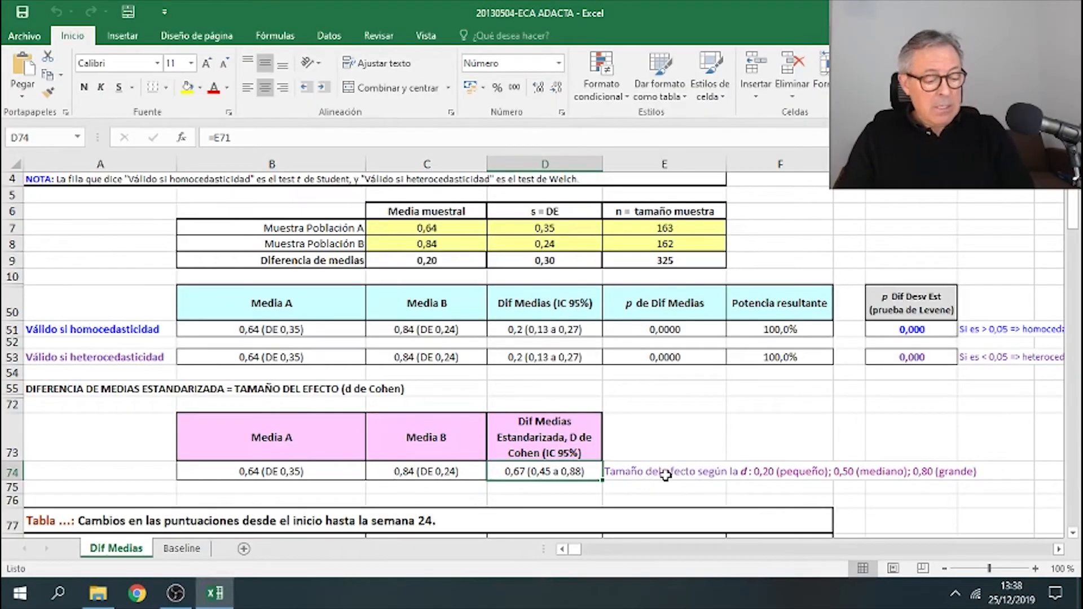
- Switch to the Baseline sheet and inspect Tabla 1's group headers for Tocilizumab and Adalimumab
{"action": "left_click", "coordinate": [181, 548]}
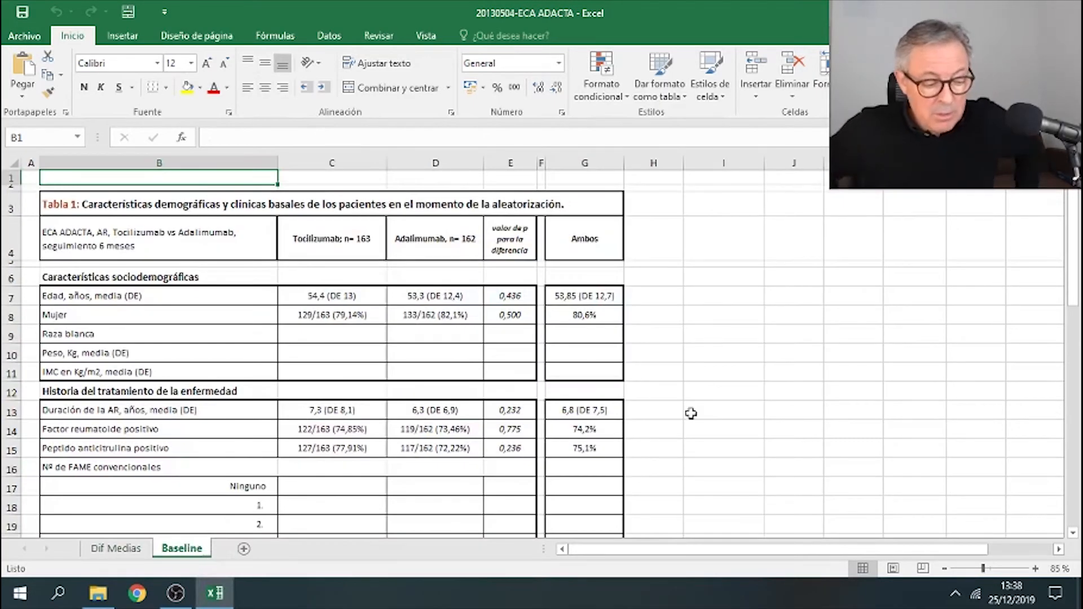
{"action": "left_click", "coordinate": [328, 255]}
{"action": "left_click", "coordinate": [417, 249]}
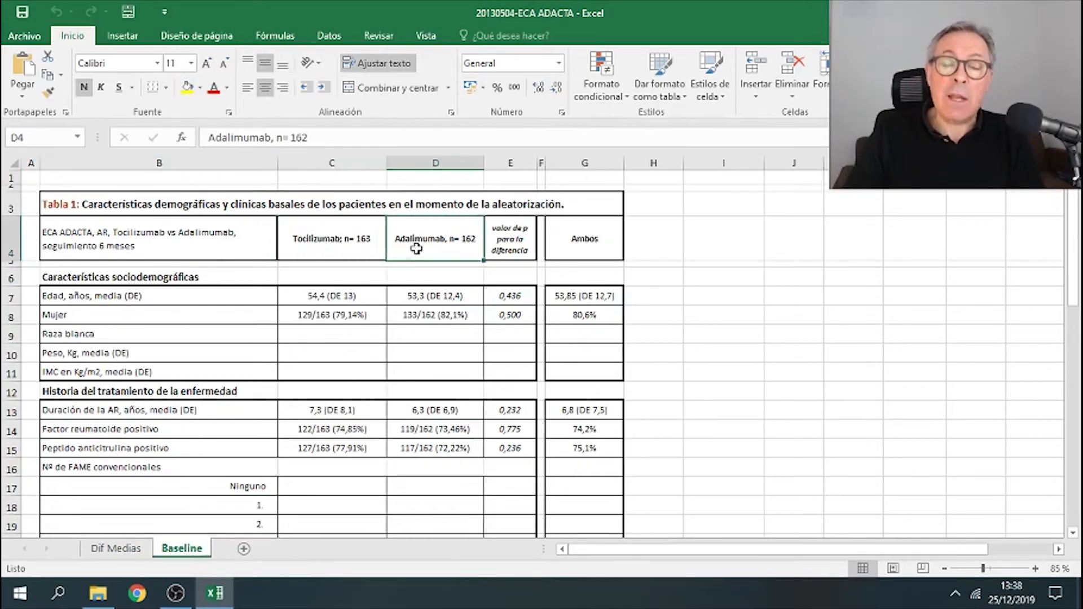
{"action": "left_click", "coordinate": [220, 204]}
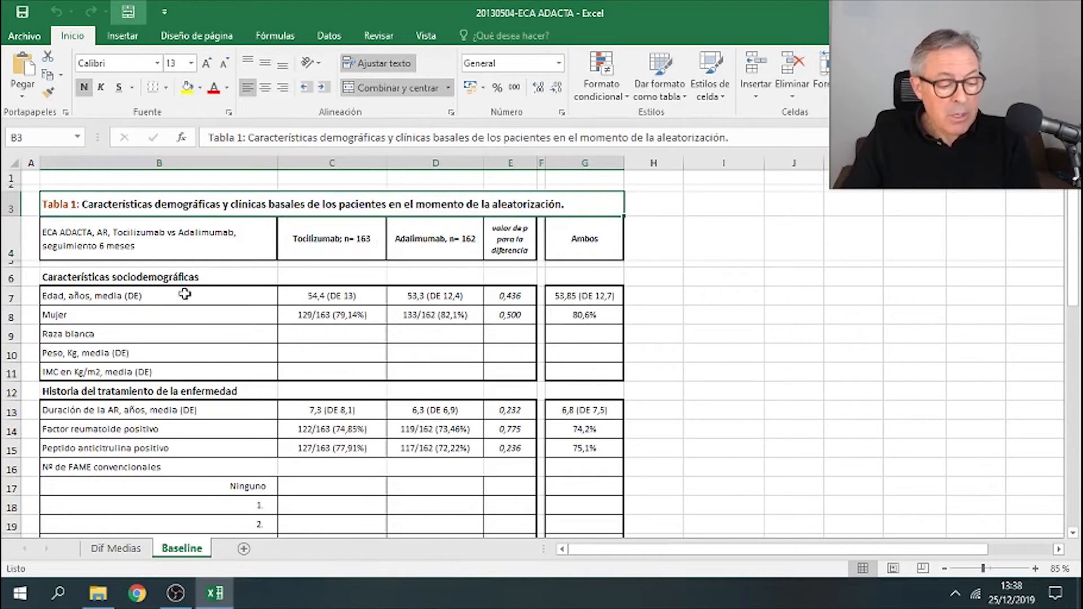
- Inspect the age row's values for both groups, its p value and the combined Ambos value
{"action": "left_click", "coordinate": [366, 289]}
{"action": "left_click_drag", "start_coordinate": [367, 288], "coordinate": [404, 293]}
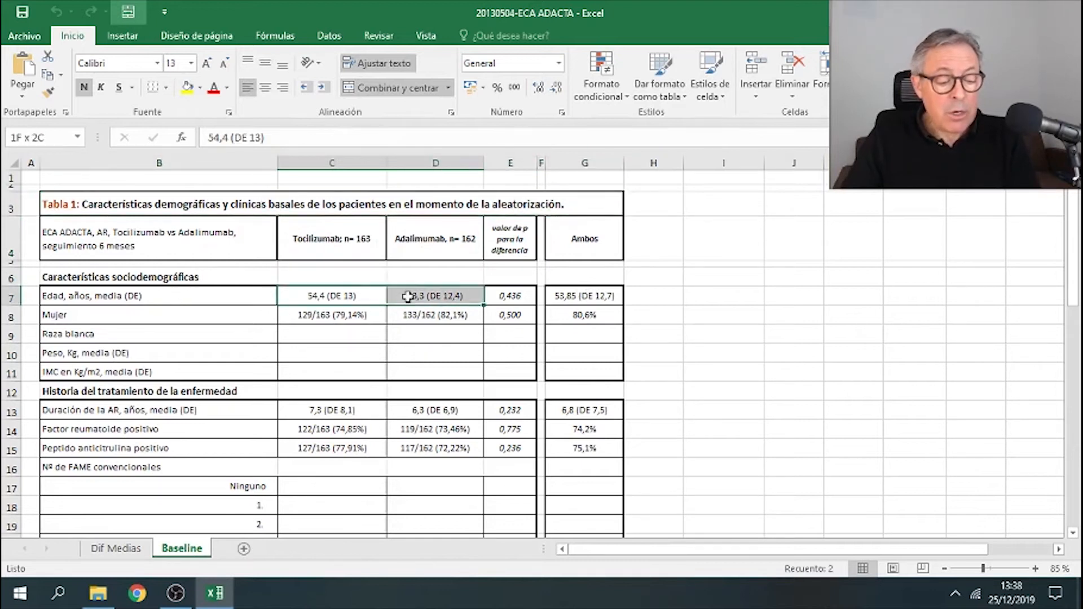
{"action": "left_click", "coordinate": [500, 298]}
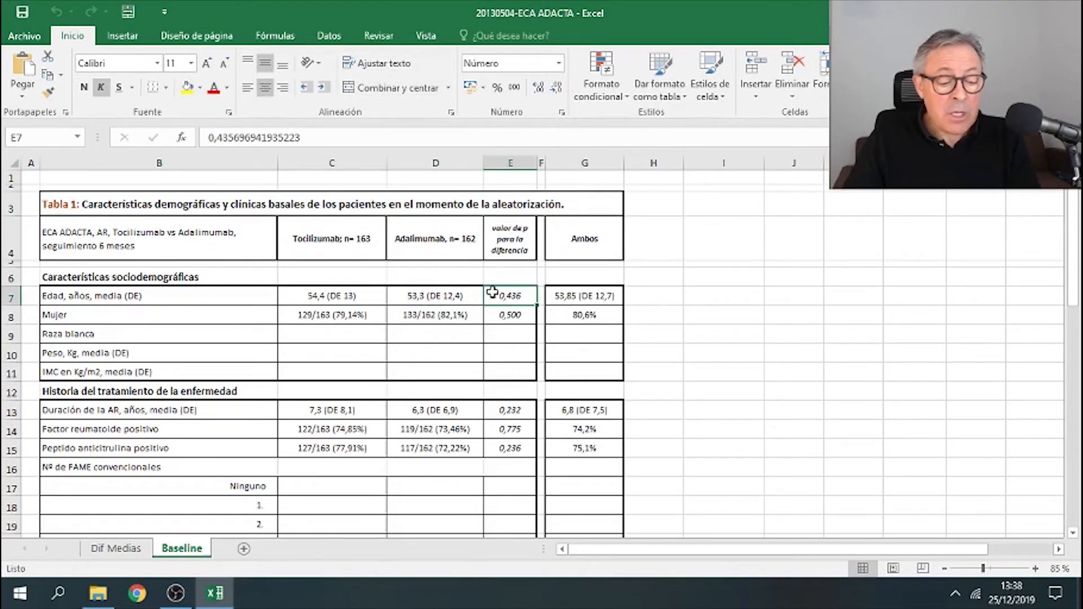
{"action": "left_click", "coordinate": [474, 296]}
{"action": "left_click", "coordinate": [511, 297]}
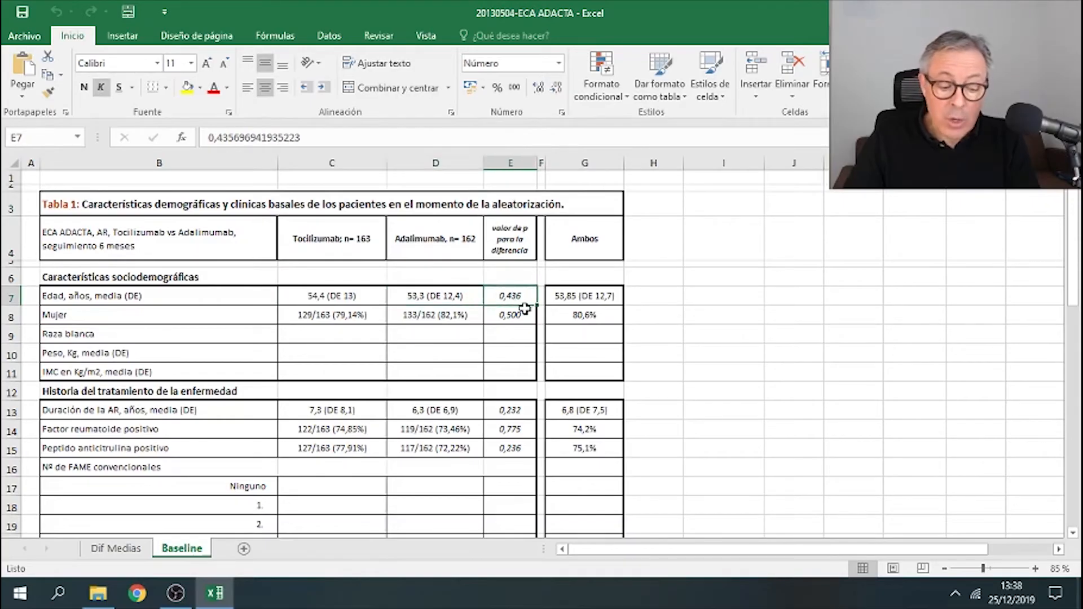
{"action": "left_click", "coordinate": [367, 296]}
{"action": "left_click_drag", "start_coordinate": [366, 297], "coordinate": [412, 298]}
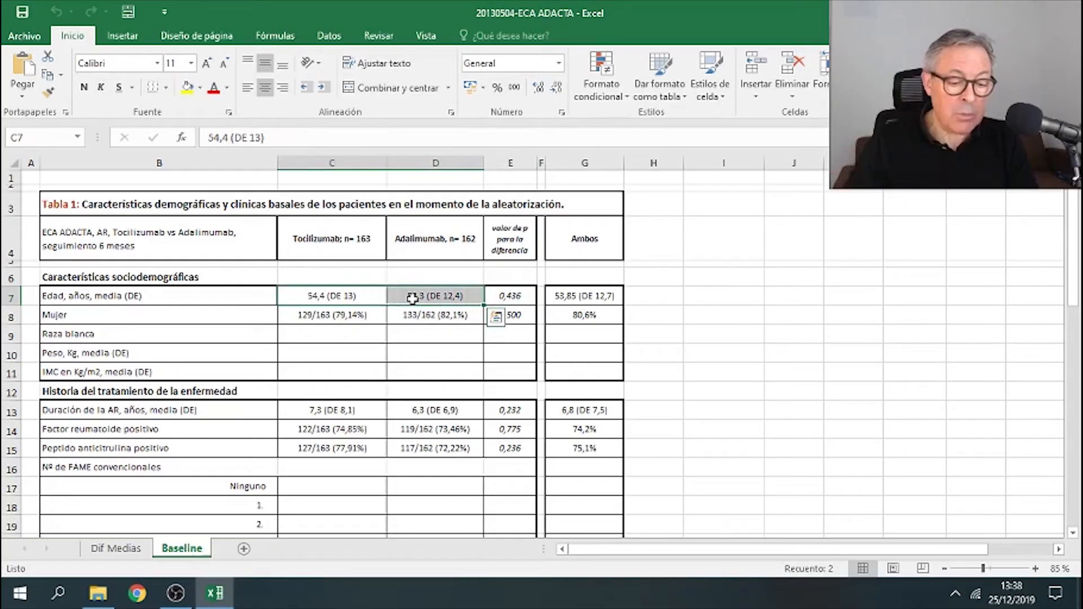
{"action": "left_click_drag", "start_coordinate": [345, 299], "coordinate": [421, 302]}
{"action": "left_click_drag", "start_coordinate": [586, 276], "coordinate": [606, 305]}
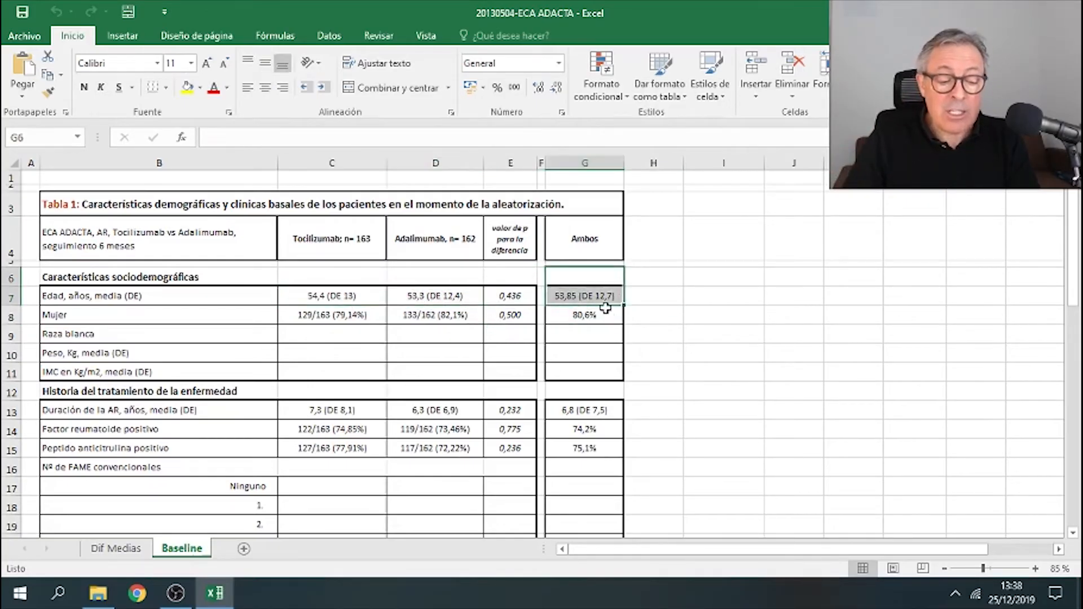
{"action": "left_click", "coordinate": [605, 301]}
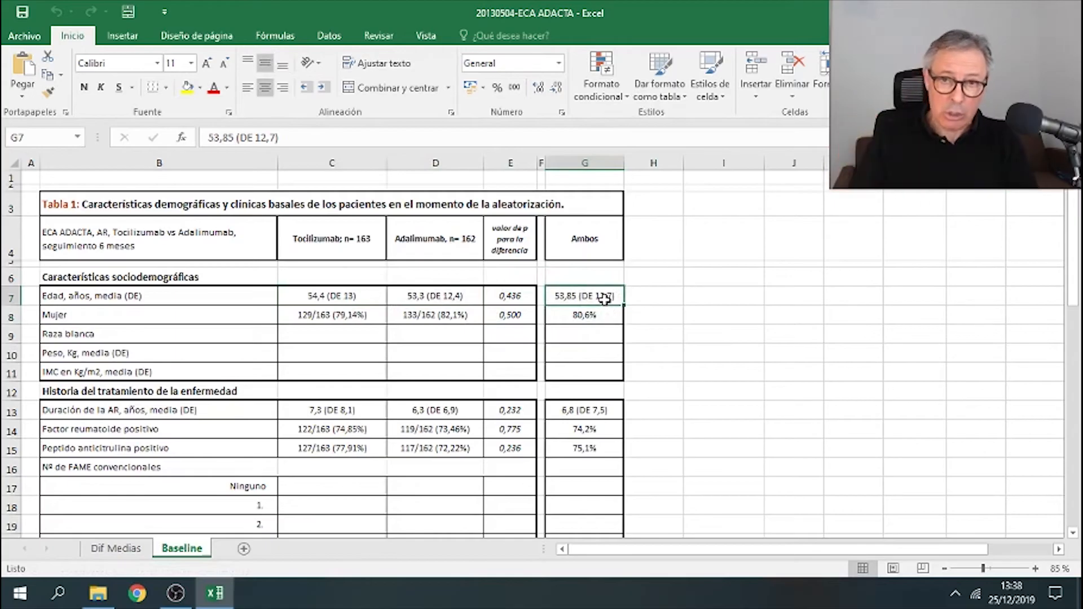
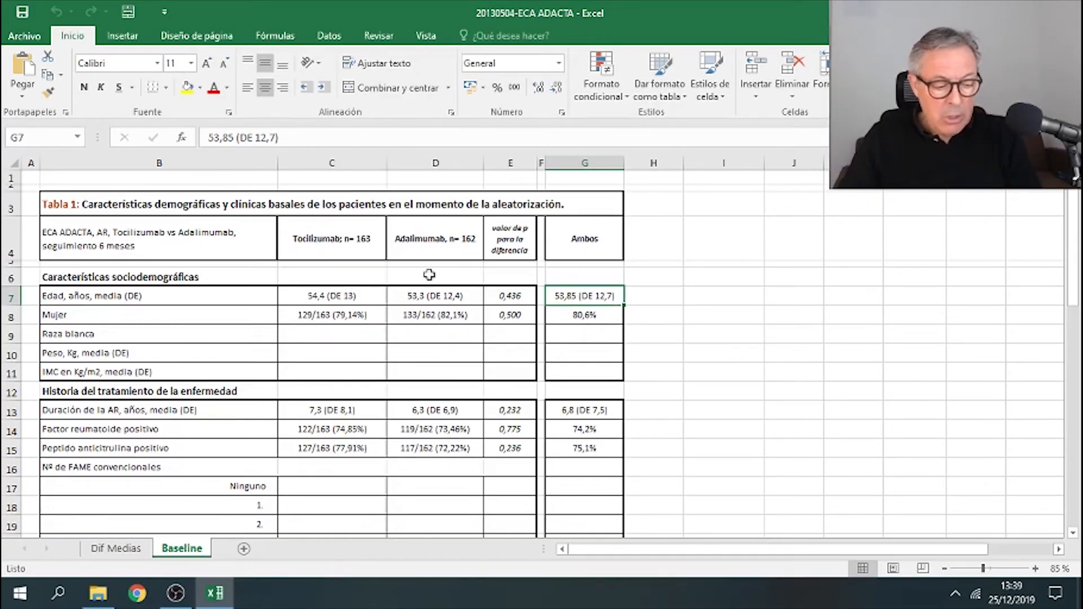
- Switch to the Dif Medias sheet and scroll down to the Tabla 1 copy below the calculator
{"action": "mouse_move", "coordinate": [179, 209]}
{"action": "left_mouse_down"}
{"action": "mouse_move", "coordinate": [224, 307]}
{"action": "mouse_move", "coordinate": [321, 302]}
{"action": "mouse_move", "coordinate": [311, 300]}
{"action": "left_mouse_up"}
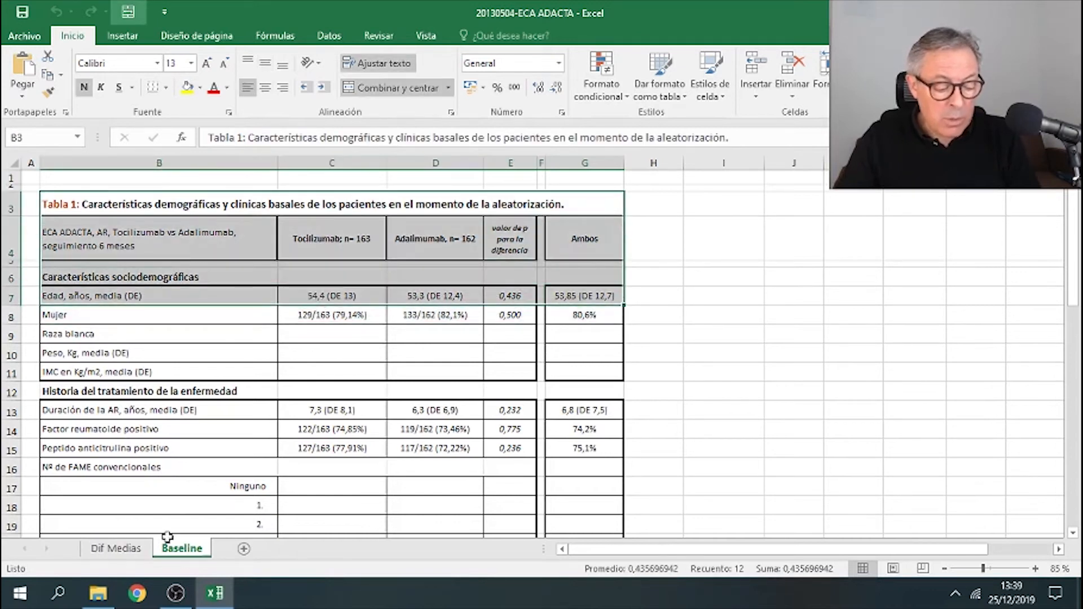
{"action": "left_click", "coordinate": [124, 549]}
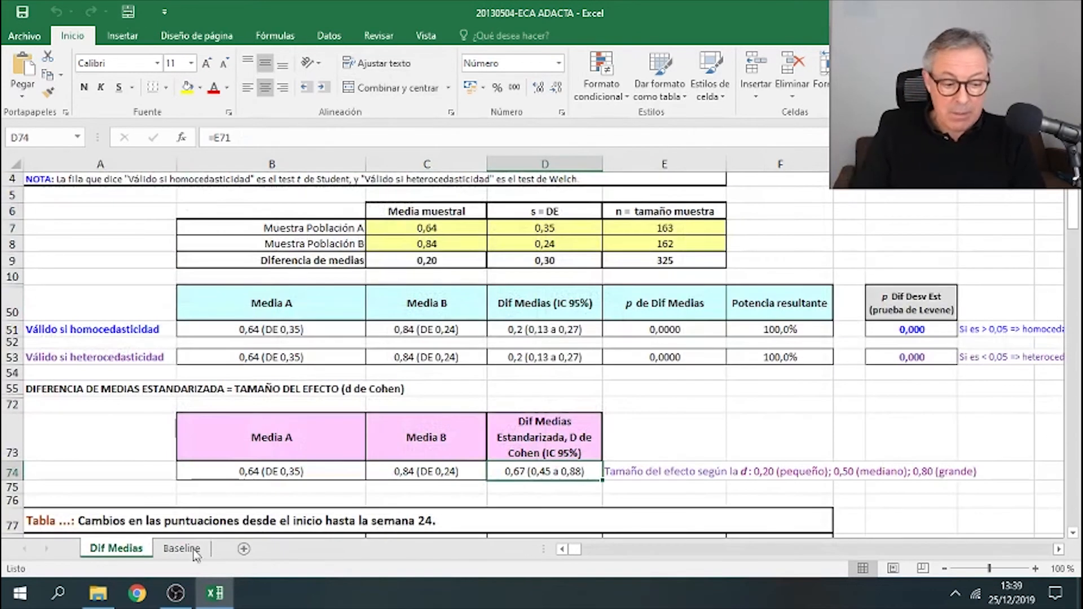
{"action": "scroll", "coordinate": [536, 483], "scroll_direction": "up", "scroll_amount": 1}
{"action": "scroll", "coordinate": [540, 472], "scroll_direction": "down", "scroll_amount": 4}
{"action": "scroll", "coordinate": [540, 472], "scroll_direction": "down", "scroll_amount": 10}
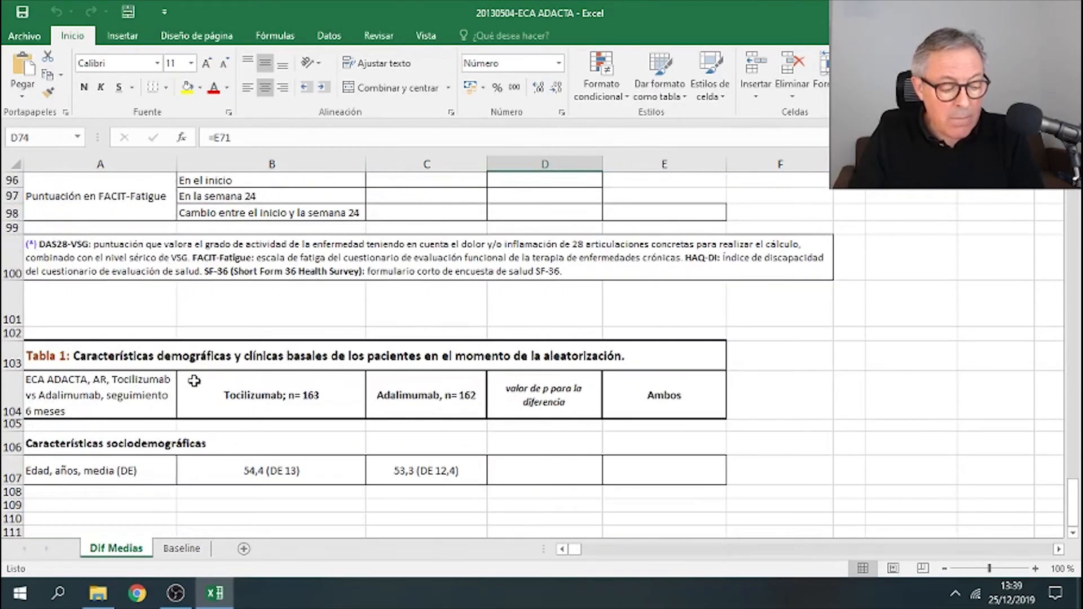
{"action": "left_click", "coordinate": [173, 350]}
{"action": "left_click", "coordinate": [273, 519]}
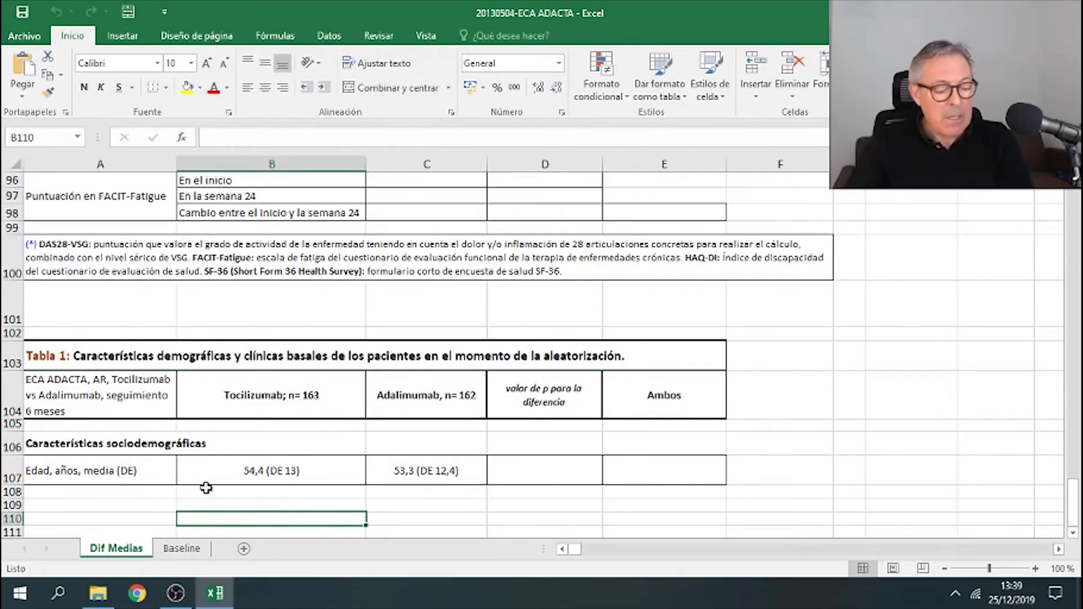
- Inspect the Tabla 1 copy's group headers and the age row's values for Tocilizumab and Adalimumab
{"action": "left_click", "coordinate": [535, 470]}
{"action": "left_click", "coordinate": [335, 471]}
{"action": "left_click", "coordinate": [424, 472]}
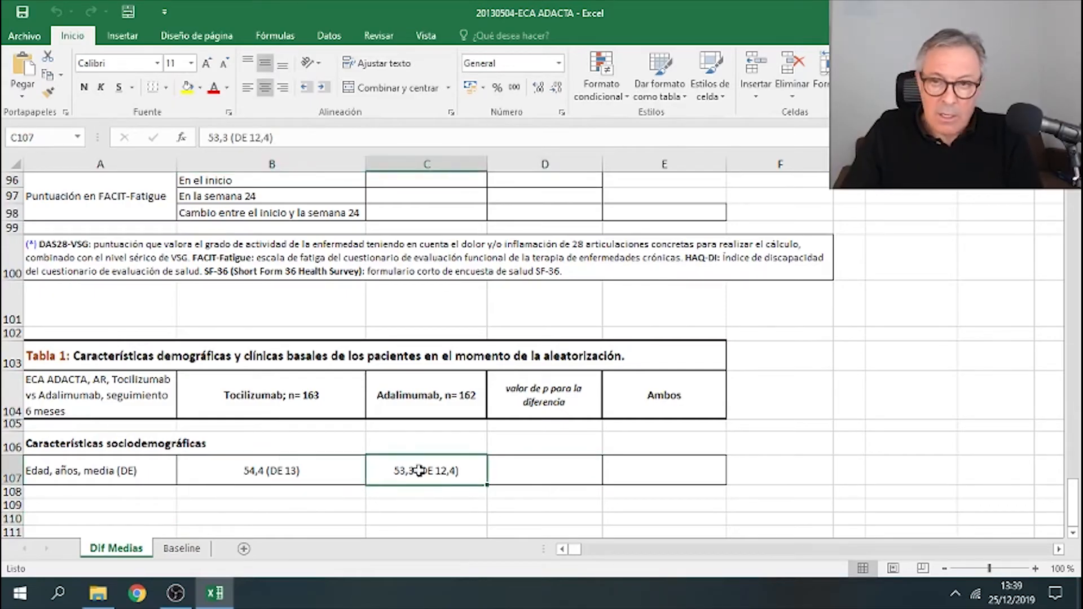
{"action": "left_click", "coordinate": [548, 474]}
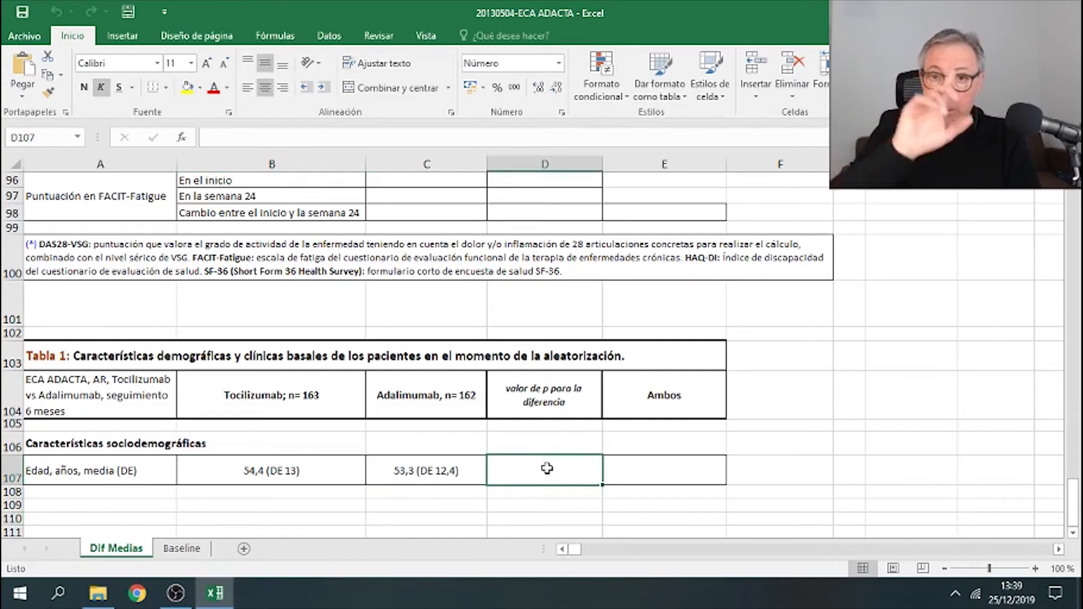
{"action": "left_click", "coordinate": [654, 475]}
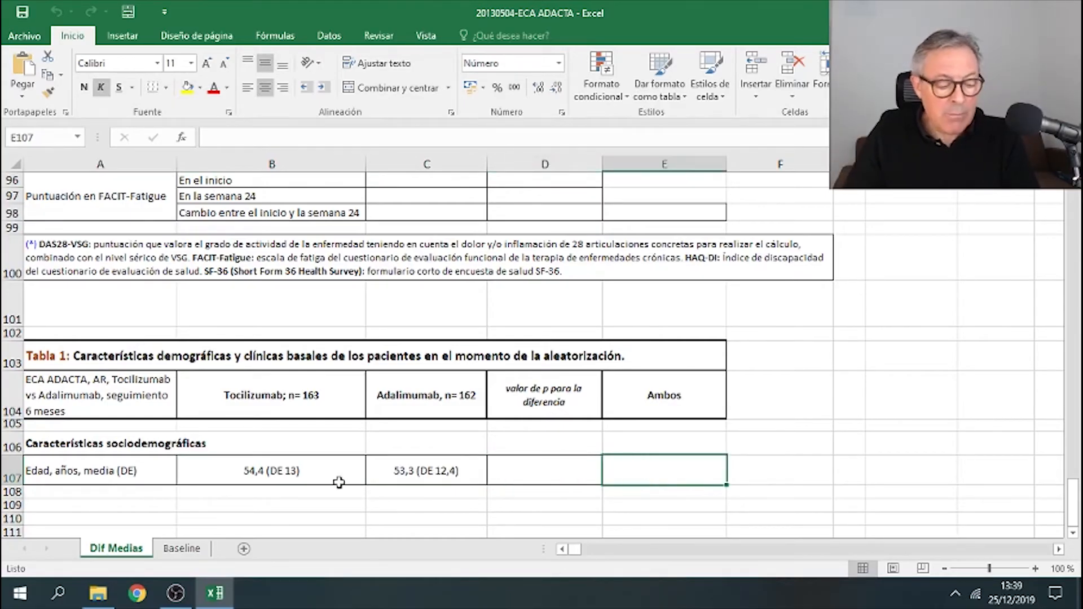
{"action": "left_click", "coordinate": [316, 402]}
{"action": "left_click", "coordinate": [432, 408]}
{"action": "left_click", "coordinate": [343, 399]}
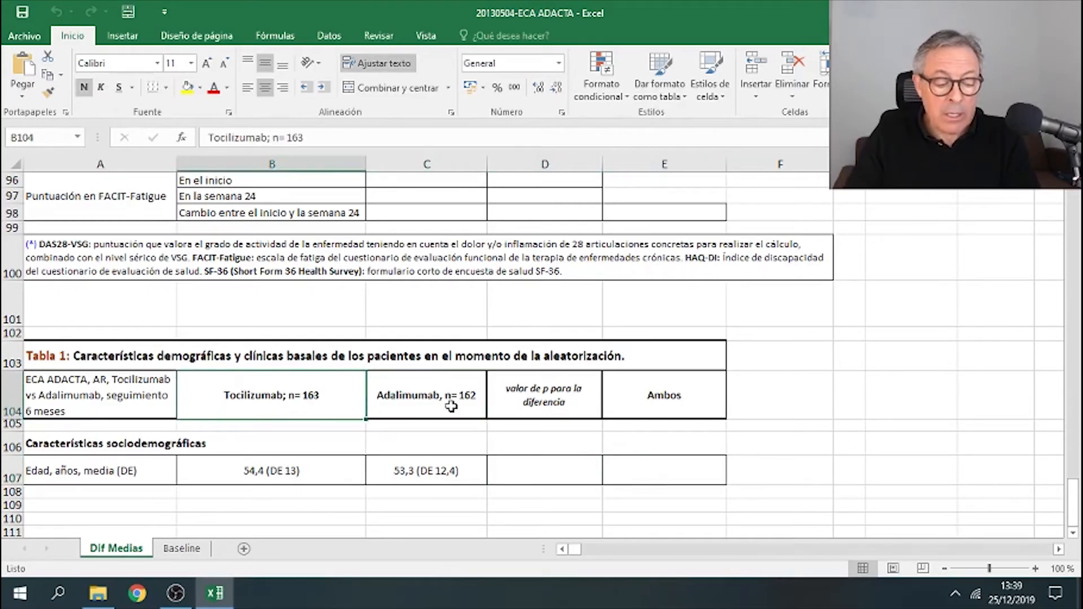
{"action": "left_click", "coordinate": [416, 402]}
{"action": "left_click", "coordinate": [316, 399]}
{"action": "left_click", "coordinate": [439, 402]}
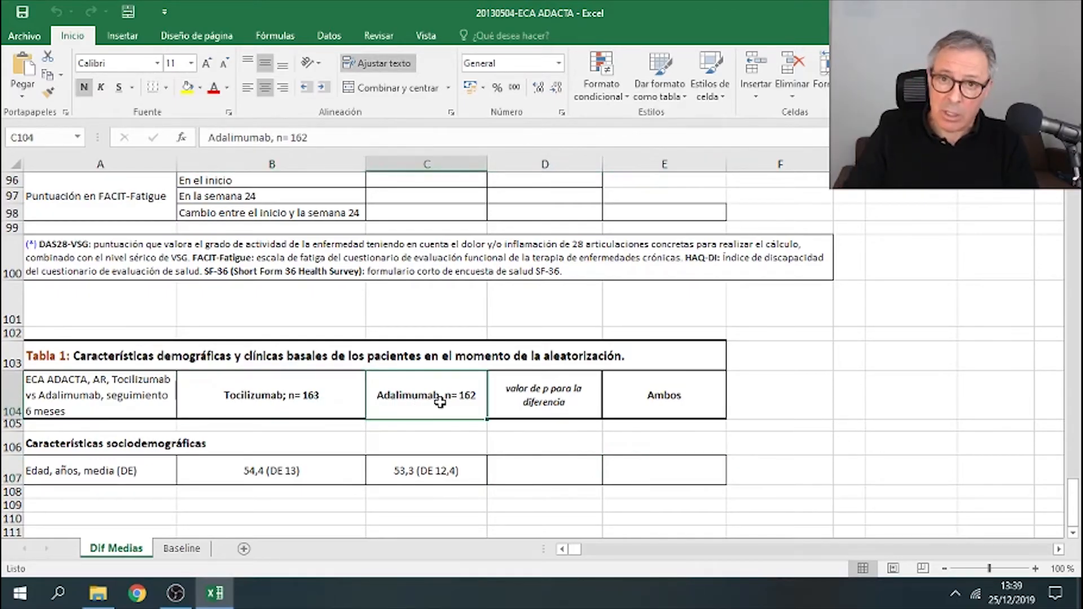
{"action": "left_click", "coordinate": [140, 453]}
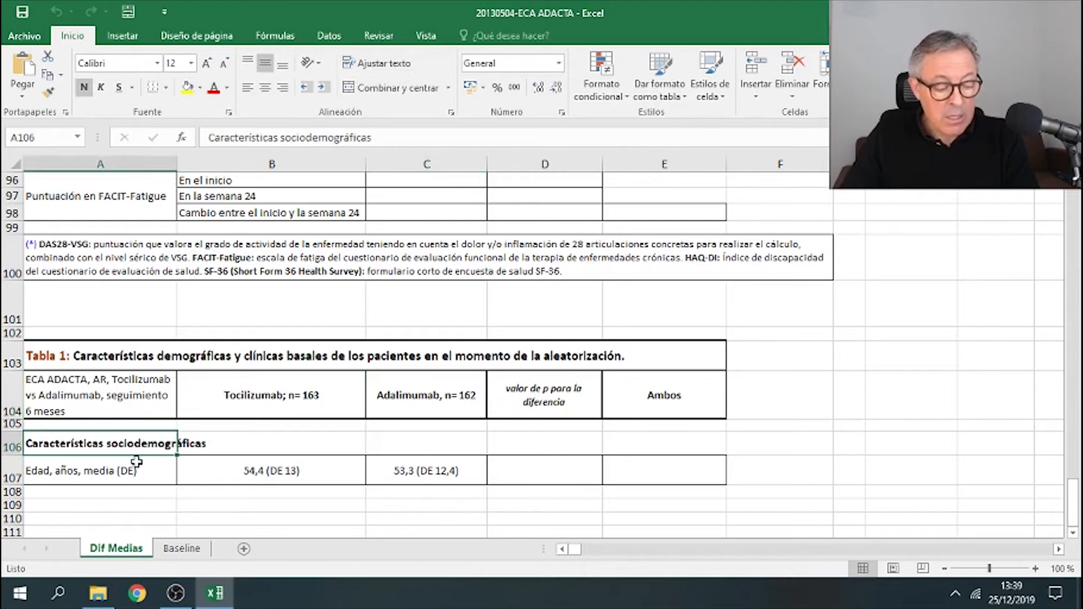
{"action": "left_click", "coordinate": [138, 459]}
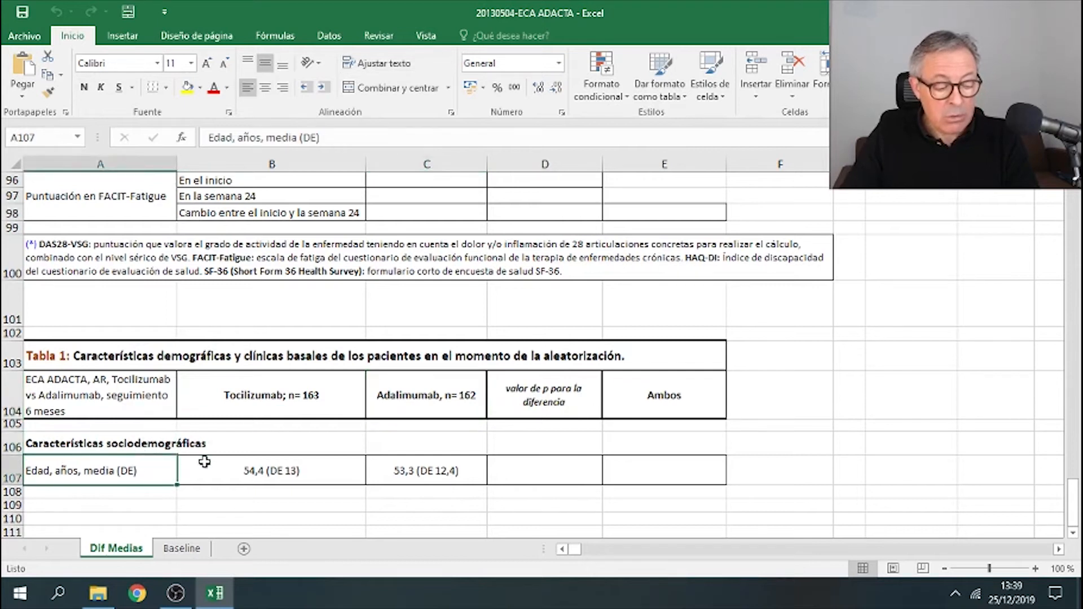
{"action": "left_click", "coordinate": [252, 474]}
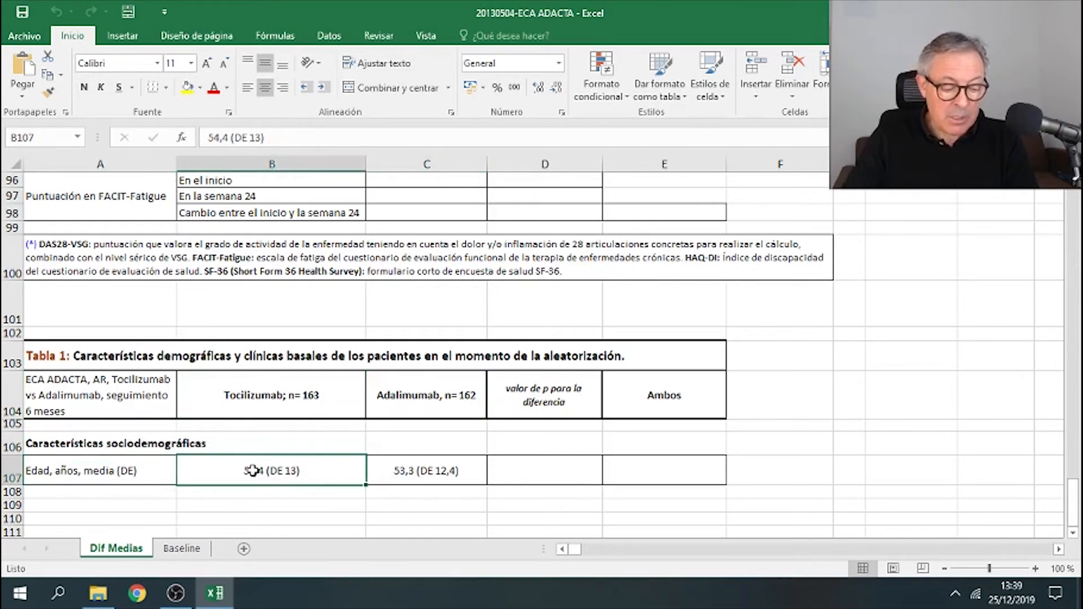
- Copy the age row's two group values and paste them beside the calculator's input table
{"action": "left_click_drag", "start_coordinate": [252, 470], "coordinate": [416, 471]}
{"action": "right_click", "coordinate": [416, 471]}
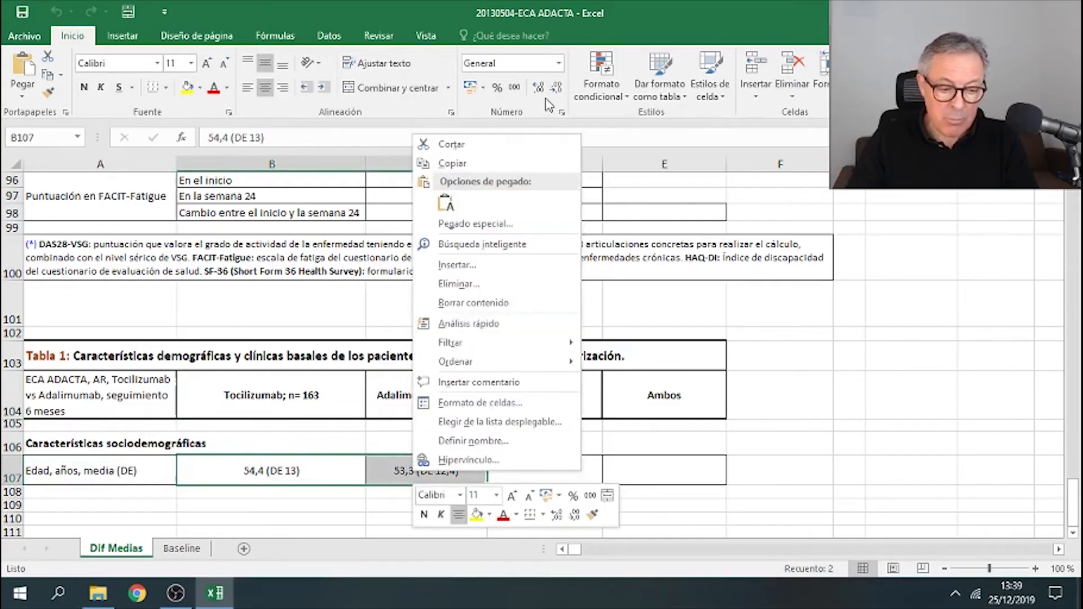
{"action": "left_click", "coordinate": [451, 163]}
{"action": "scroll", "coordinate": [768, 330], "scroll_direction": "up", "scroll_amount": 5}
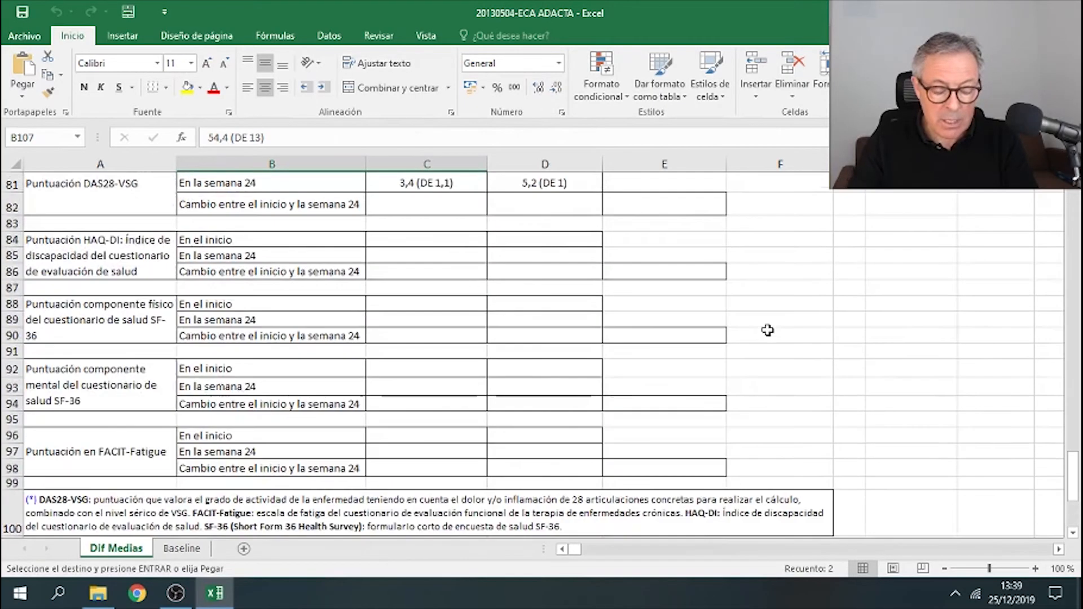
{"action": "scroll", "coordinate": [767, 330], "scroll_direction": "up", "scroll_amount": 8}
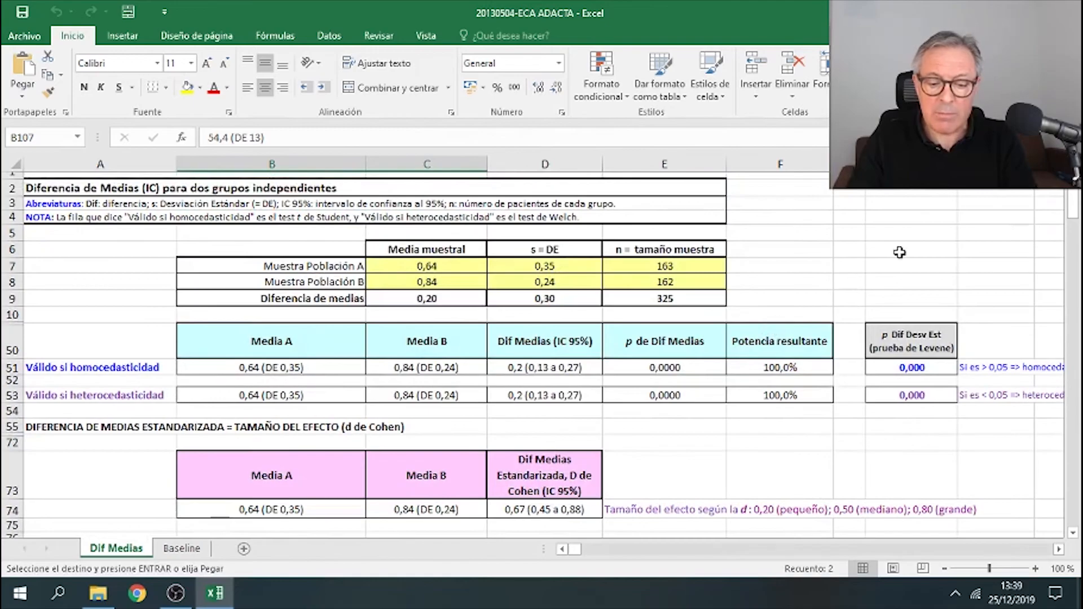
{"action": "left_click", "coordinate": [899, 252]}
{"action": "right_click", "coordinate": [899, 252]}
{"action": "left_click", "coordinate": [954, 314]}
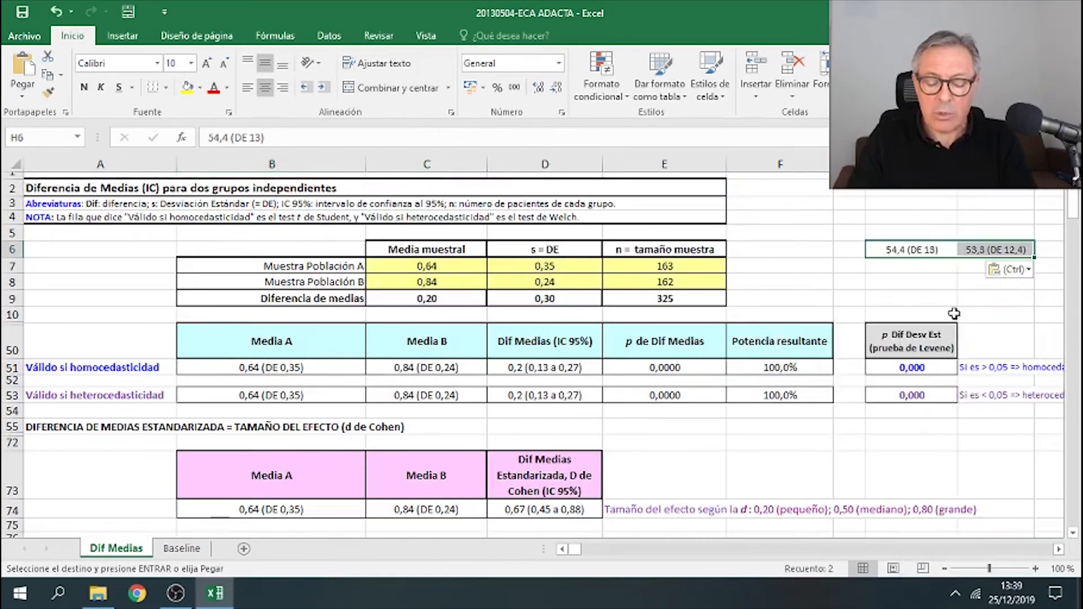
- Enter 54,4 as the mean and 13 as the SD for Muestra Población A
{"action": "left_click", "coordinate": [715, 266]}
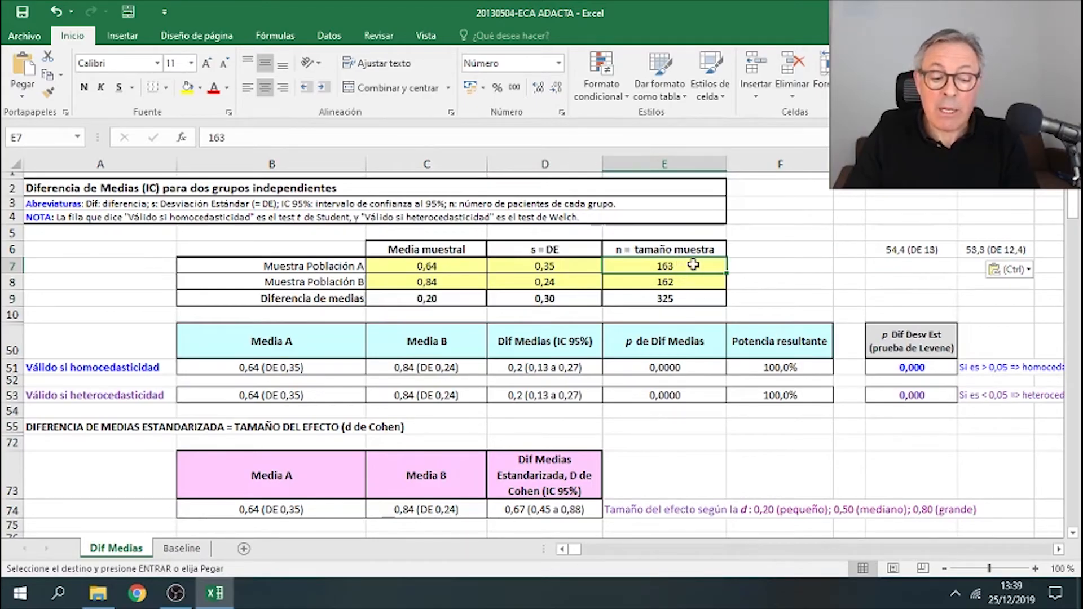
{"action": "left_click", "coordinate": [690, 283]}
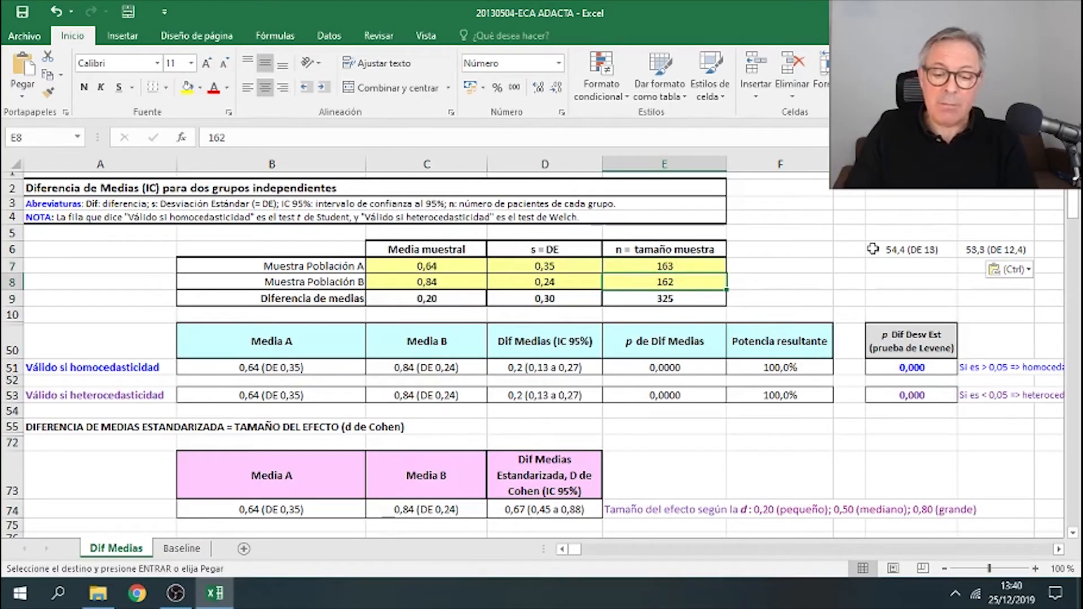
{"action": "left_click", "coordinate": [447, 269]}
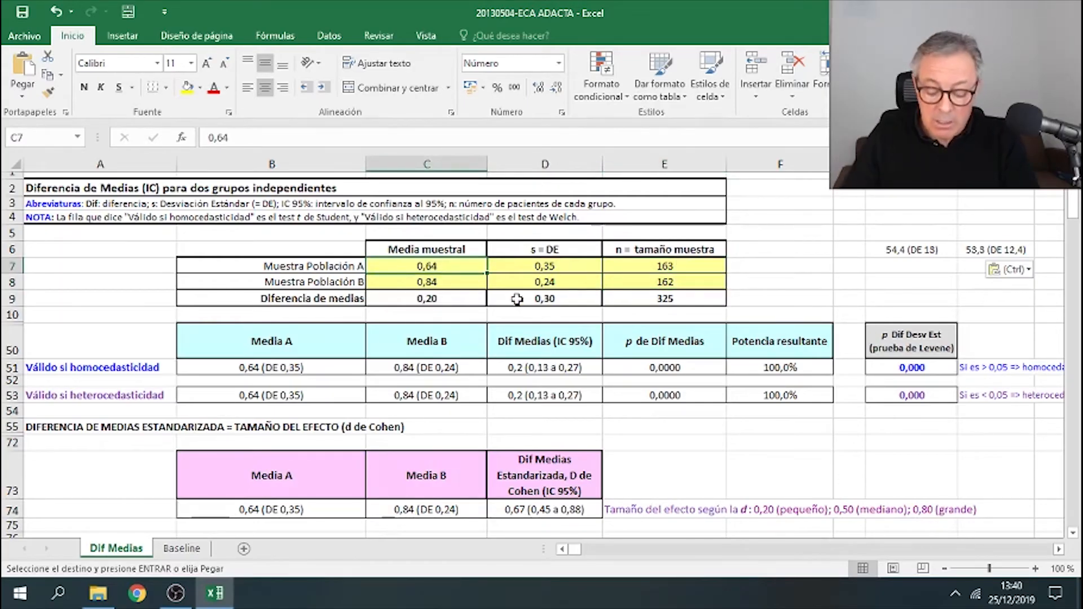
{"action": "type", "text": "54,4"}
{"action": "key", "text": "Tab"}
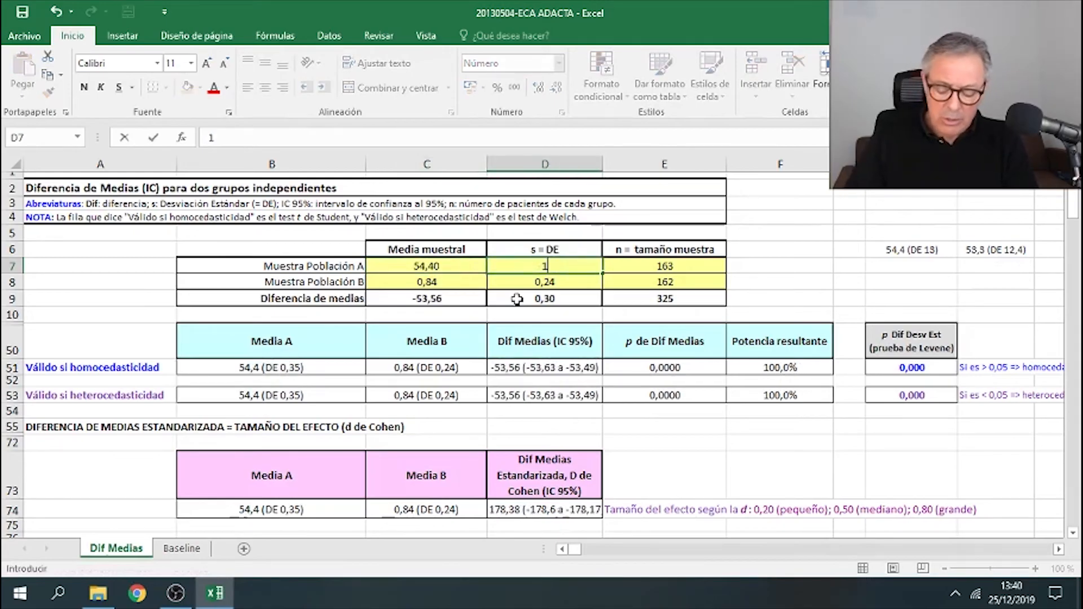
{"action": "type", "text": "13"}
{"action": "key", "text": "Return"}
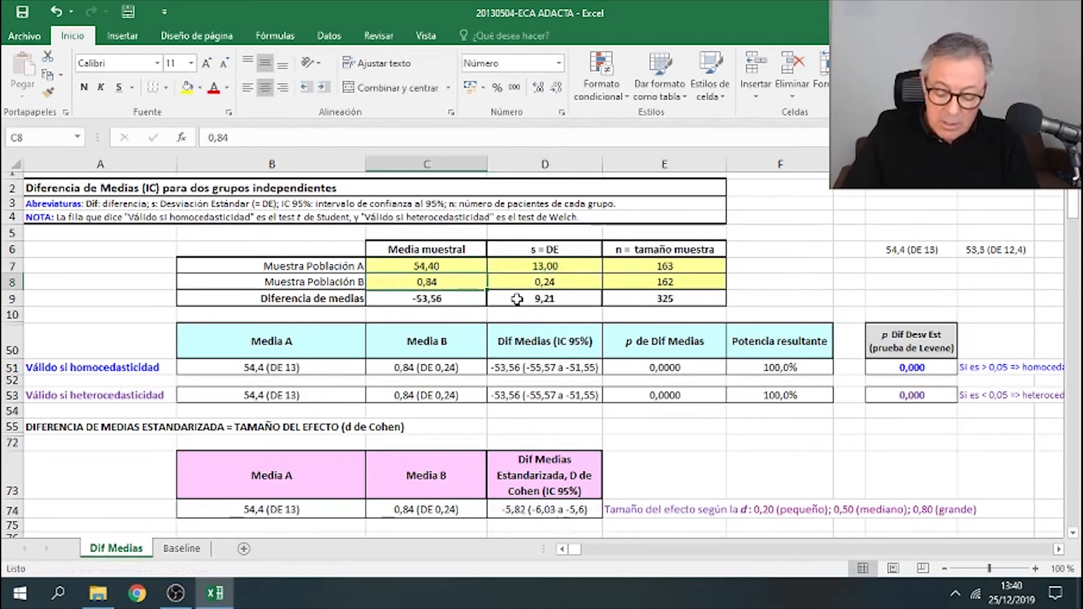
- Enter 53,3 as the mean and 12,4 as the SD for Muestra Población B
{"action": "type", "text": "53,"}
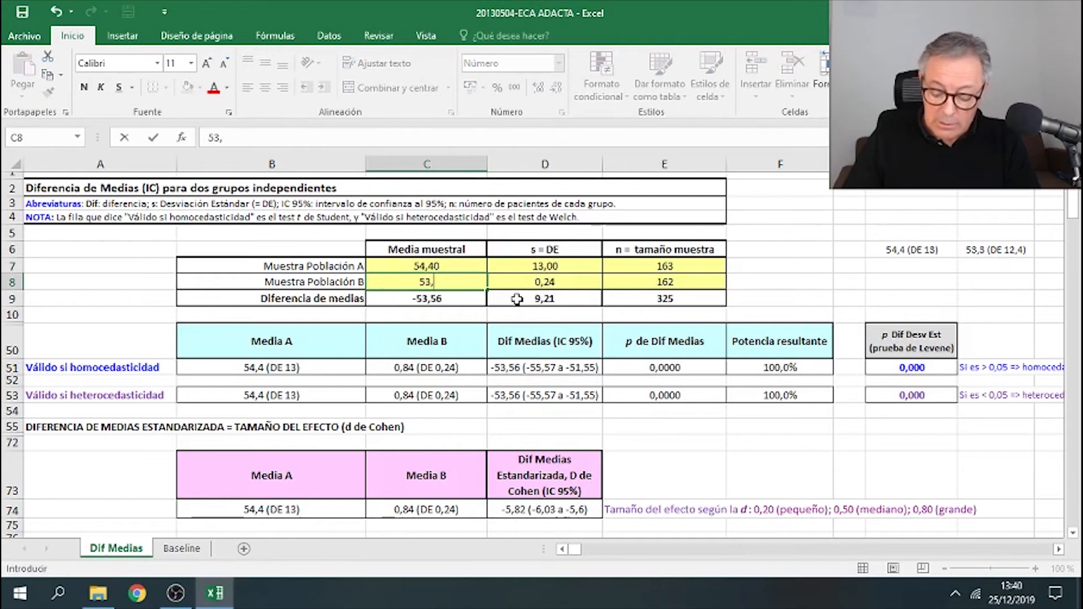
{"action": "type", "text": "3"}
{"action": "key", "text": "Return"}
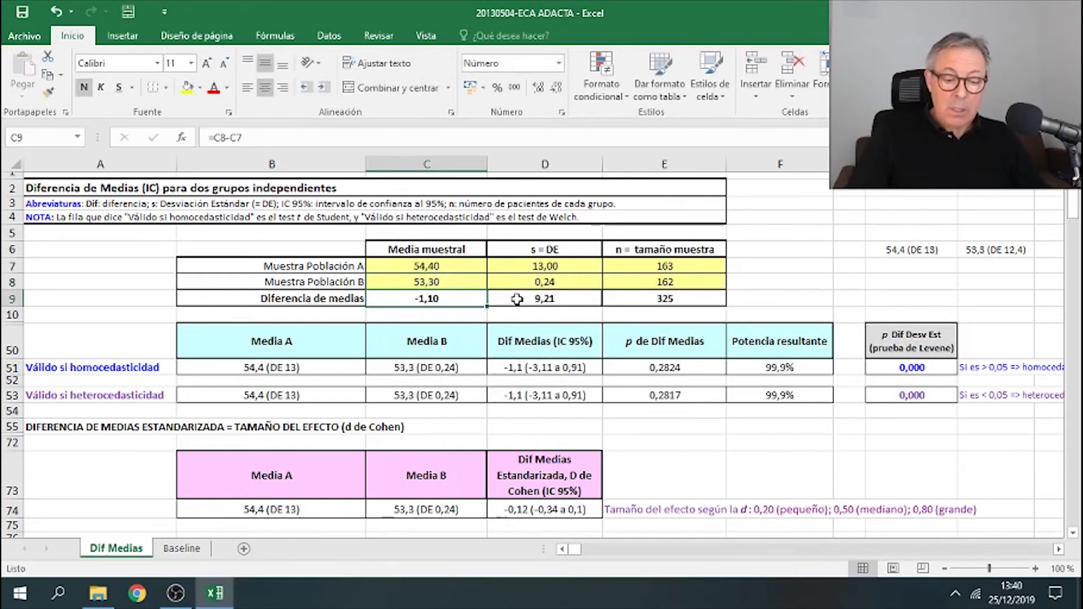
{"action": "left_click", "coordinate": [543, 282]}
{"action": "type", "text": "12,"}
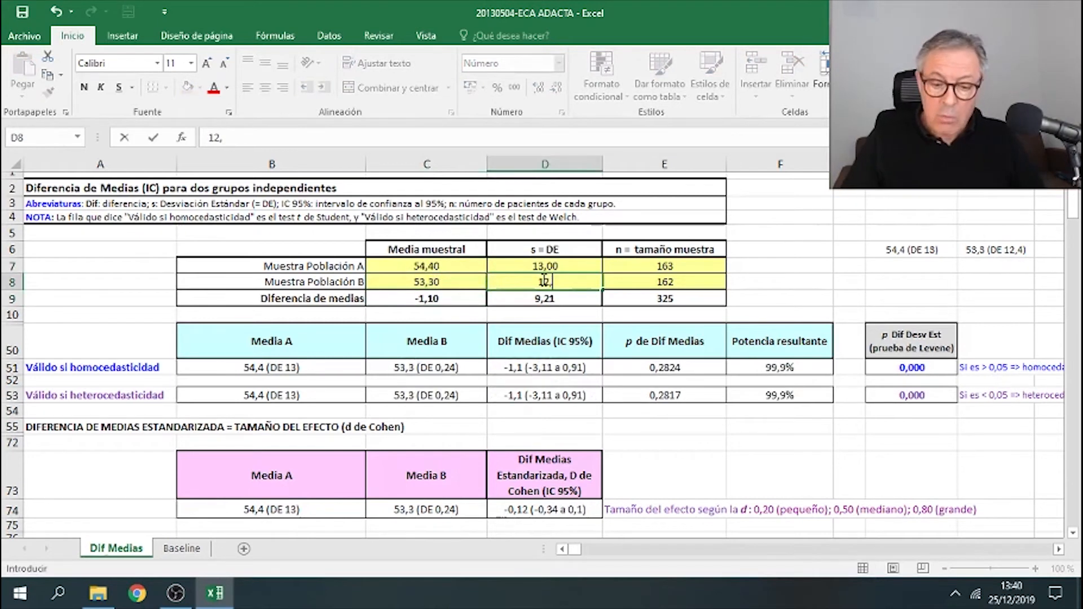
{"action": "key", "text": "Return"}
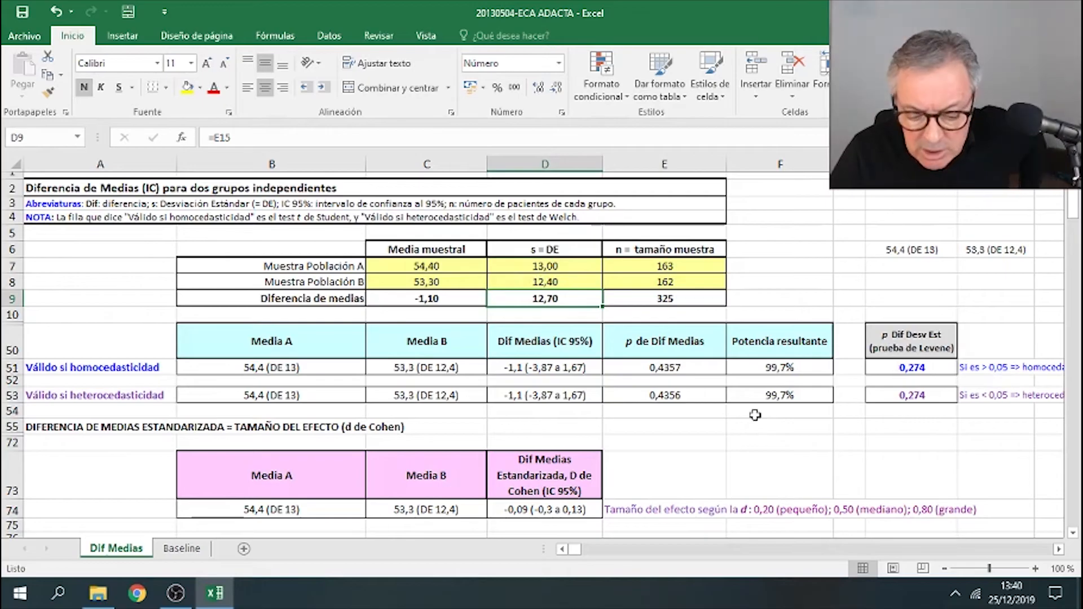
- Copy the homoscedastic p value and paste it as values into the age row's p-value cell of Tabla 1
{"action": "left_click", "coordinate": [923, 367]}
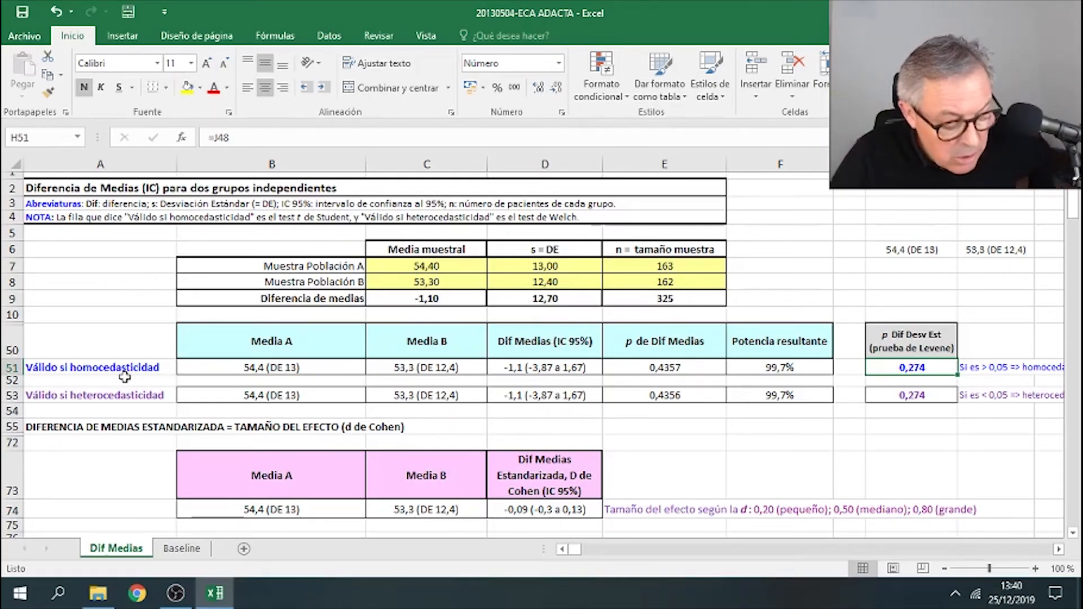
{"action": "left_click_drag", "start_coordinate": [122, 373], "coordinate": [763, 370]}
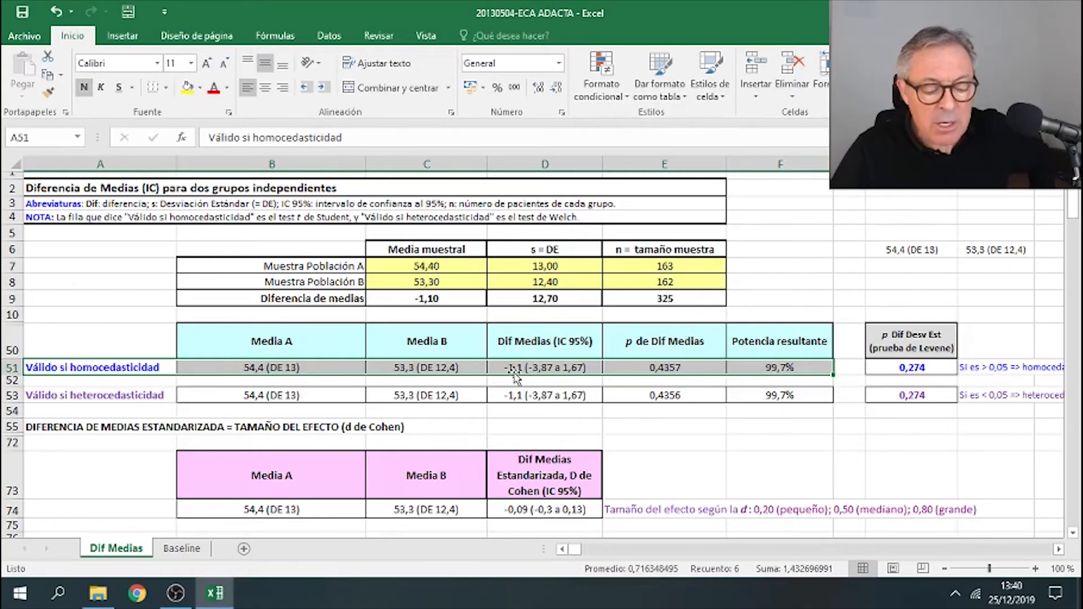
{"action": "left_click", "coordinate": [741, 443]}
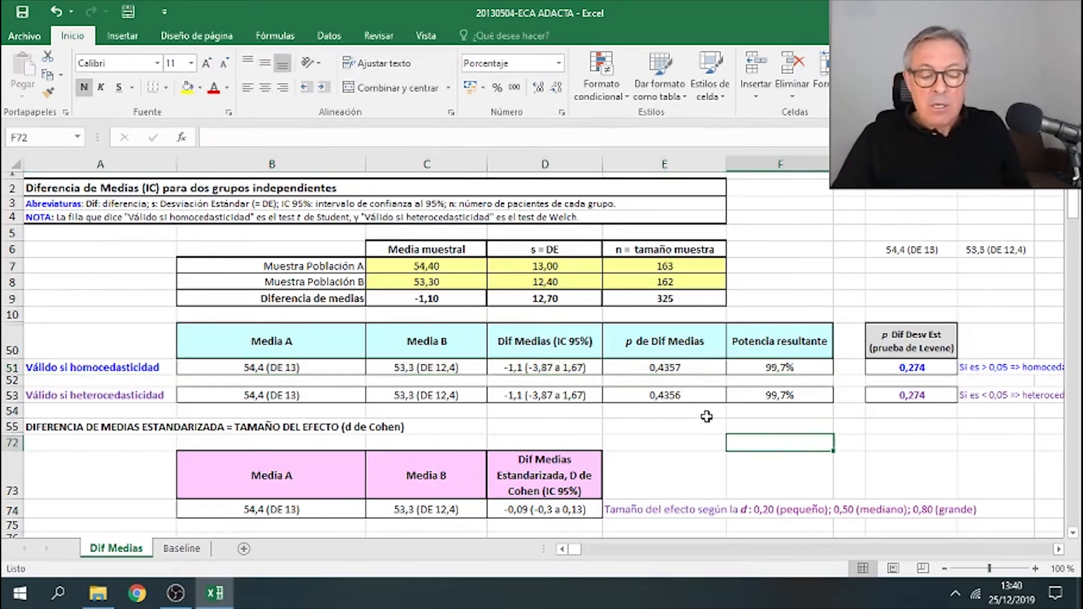
{"action": "right_click", "coordinate": [654, 368]}
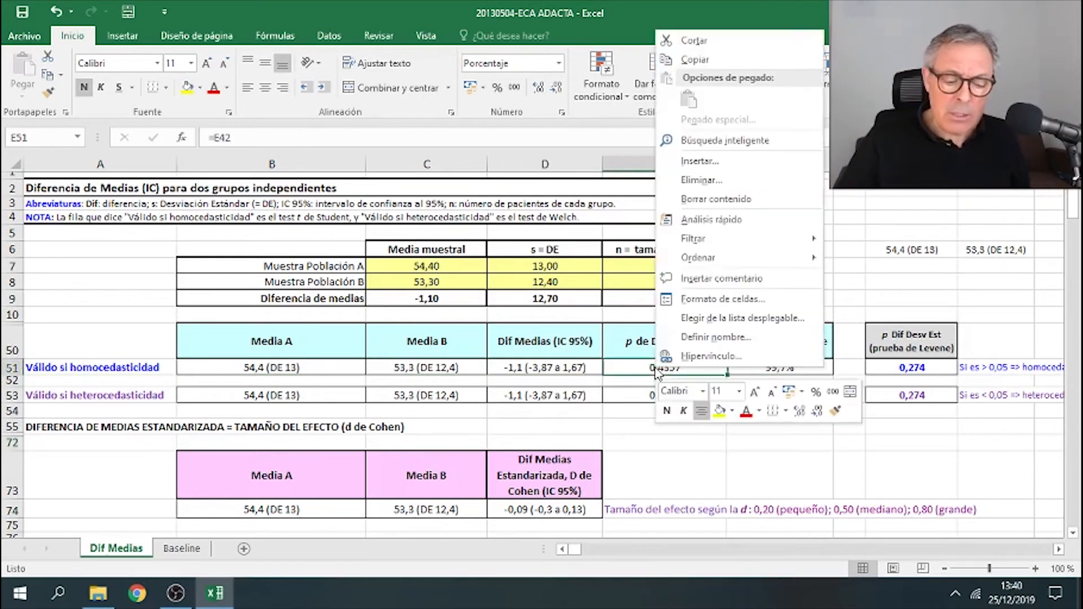
{"action": "left_click", "coordinate": [745, 61]}
{"action": "scroll", "coordinate": [714, 246], "scroll_direction": "down", "scroll_amount": 8}
{"action": "scroll", "coordinate": [714, 246], "scroll_direction": "down", "scroll_amount": 6}
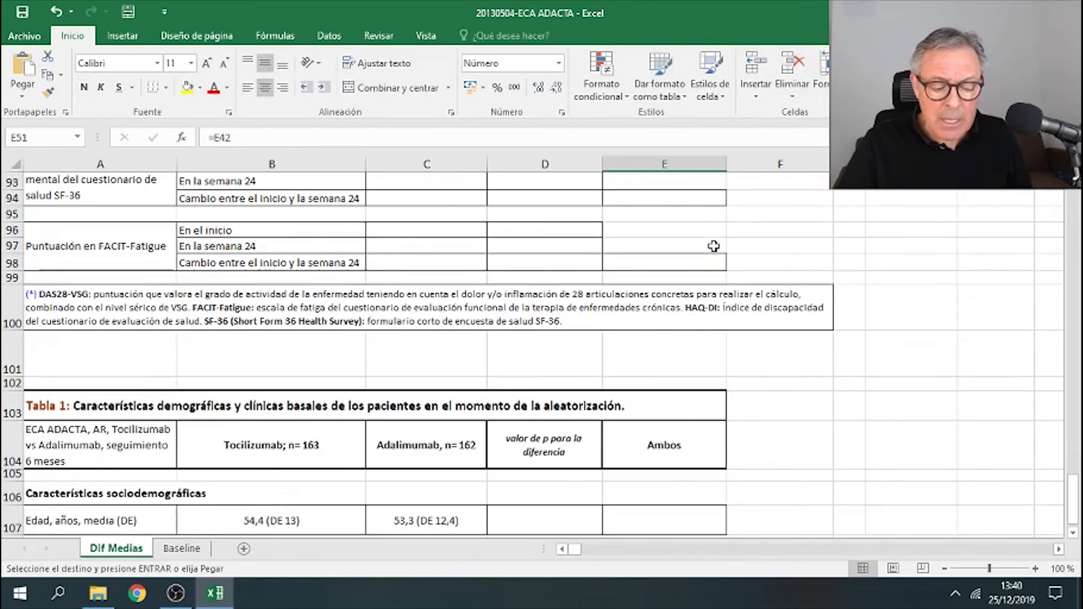
{"action": "right_click", "coordinate": [574, 326]}
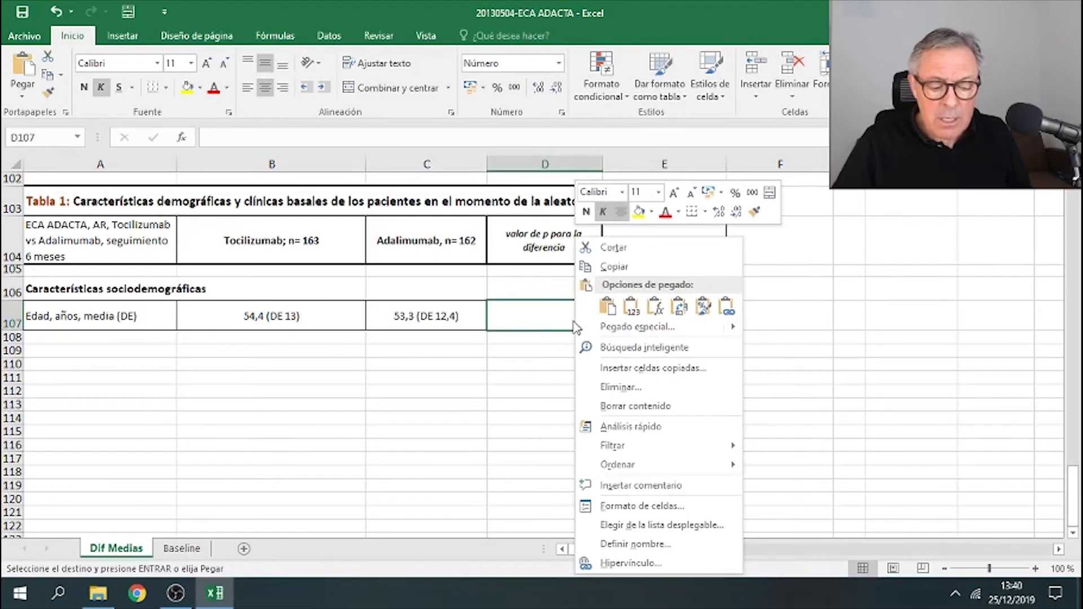
{"action": "left_click", "coordinate": [630, 306]}
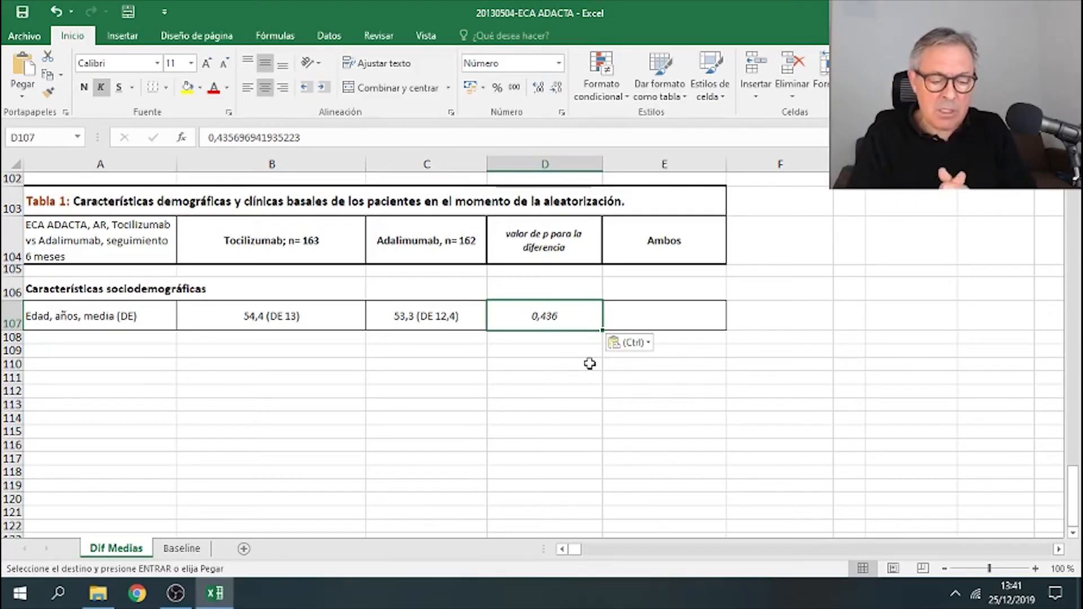
{"action": "left_click", "coordinate": [589, 364]}
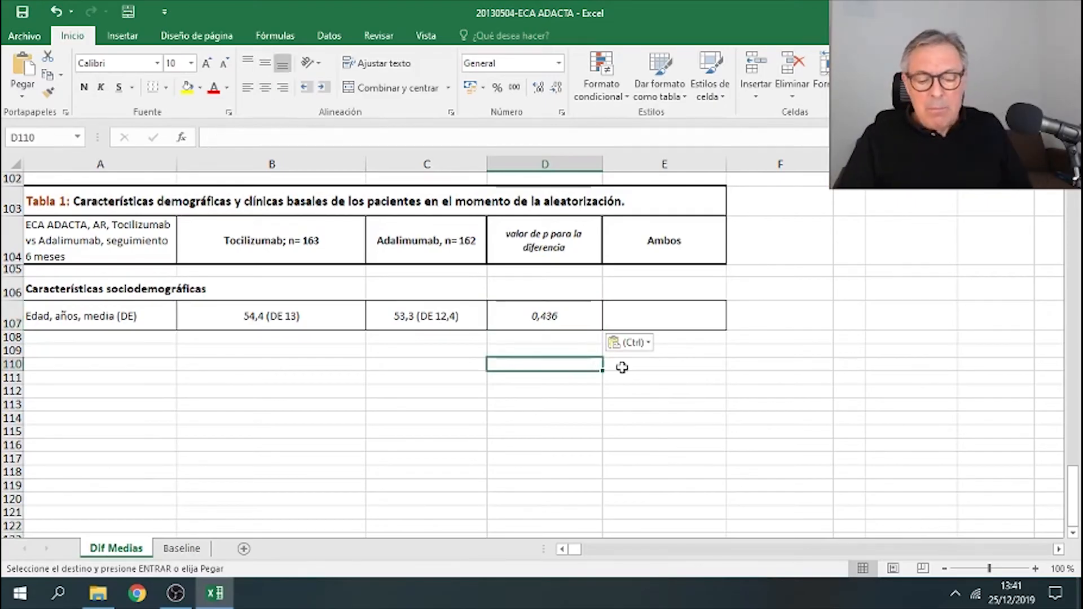
{"action": "left_click_drag", "start_coordinate": [308, 319], "coordinate": [424, 312]}
{"action": "left_click", "coordinate": [626, 323]}
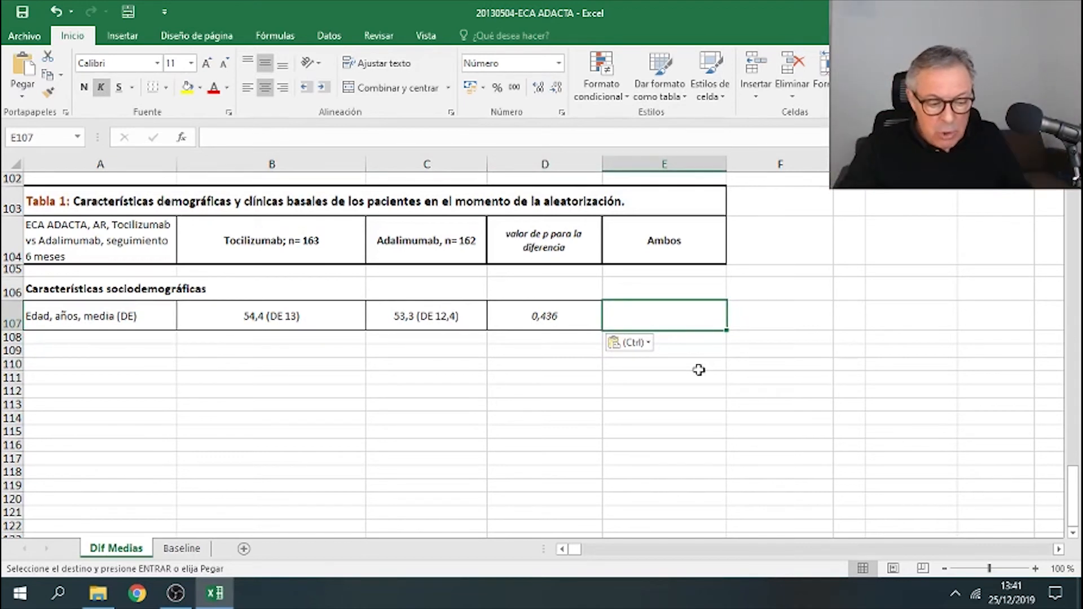
{"action": "scroll", "coordinate": [685, 376], "scroll_direction": "up", "scroll_amount": 15}
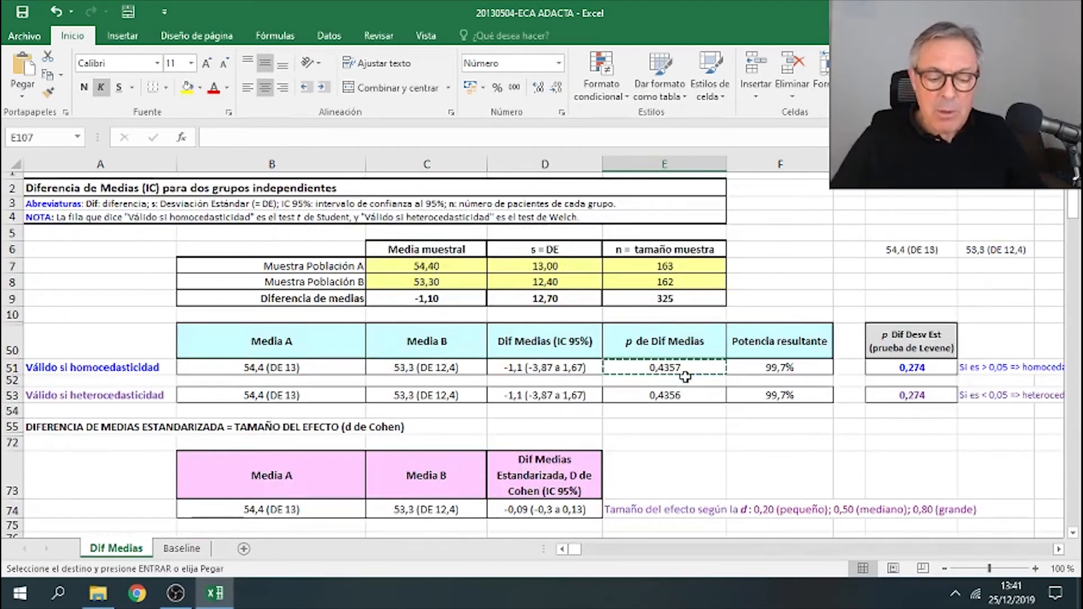
{"action": "left_click", "coordinate": [772, 264]}
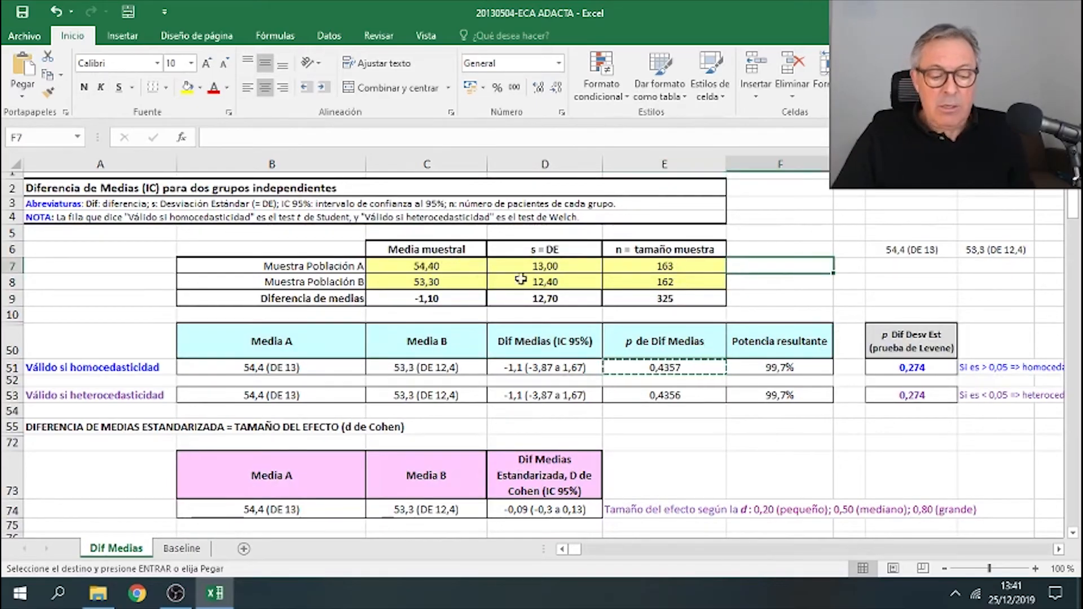
{"action": "left_click", "coordinate": [663, 267]}
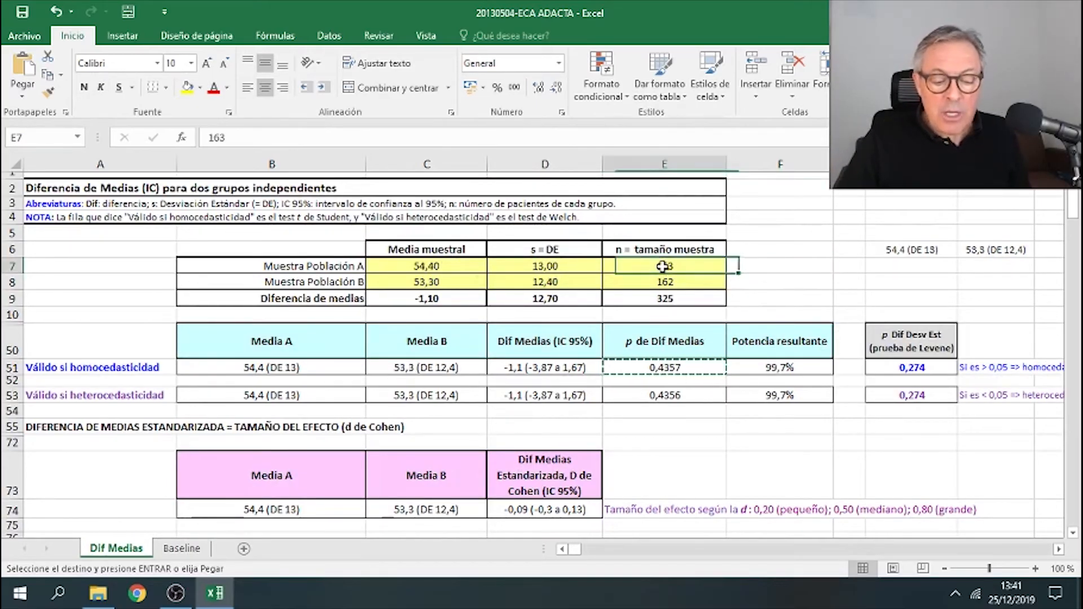
{"action": "left_click", "coordinate": [452, 267]}
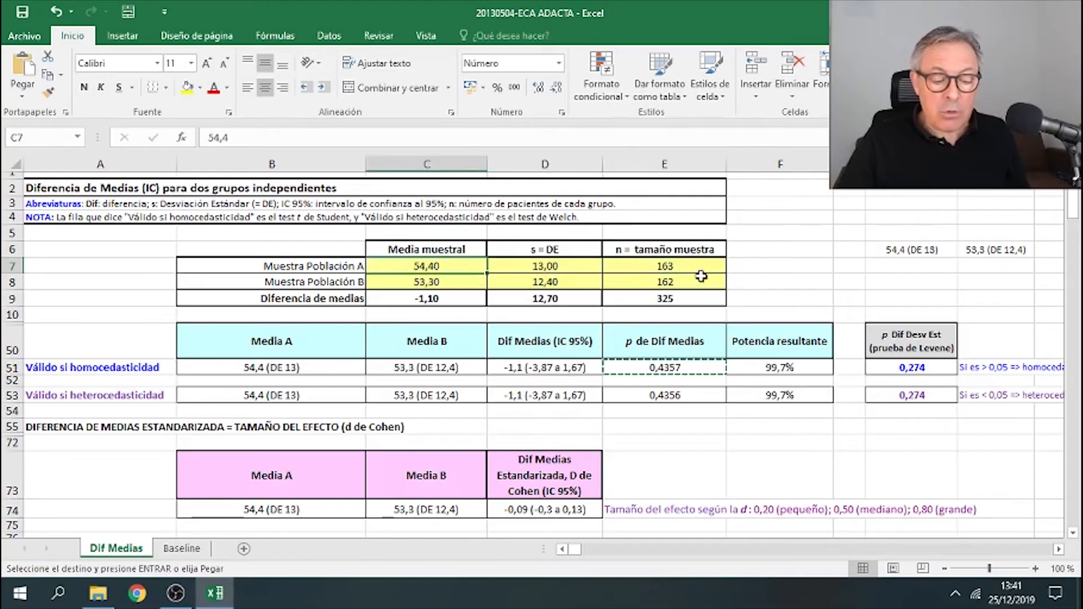
- Enter a formula beside the calculator's input table multiplying group A's sample size by its mean
{"action": "left_click", "coordinate": [798, 271]}
{"action": "type", "text": "¿"}
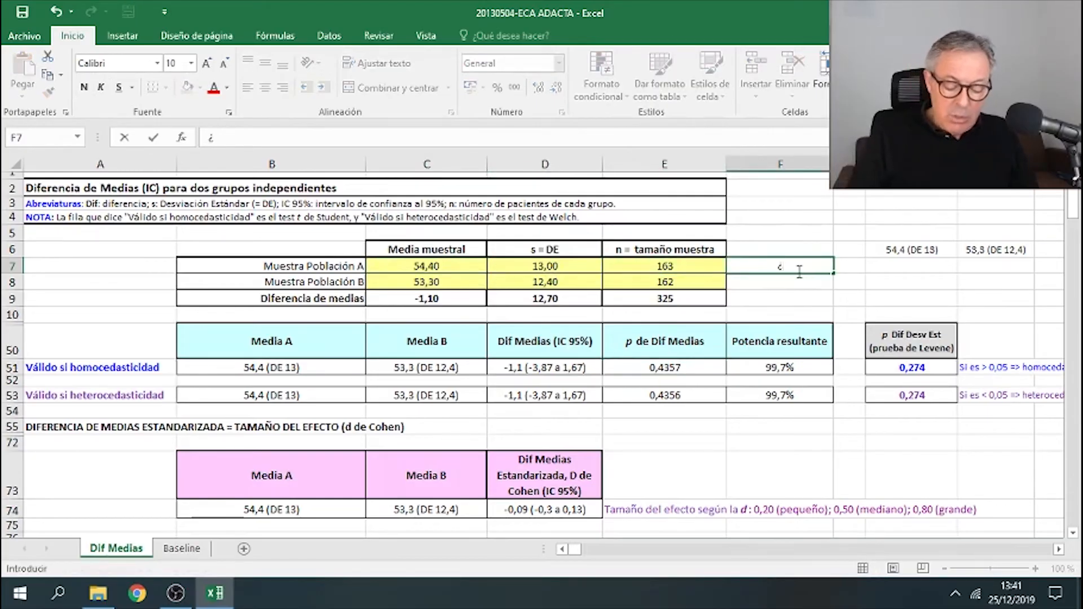
{"action": "key", "text": "BackSpace"}
{"action": "type", "text": "="}
{"action": "key", "text": "Left"}
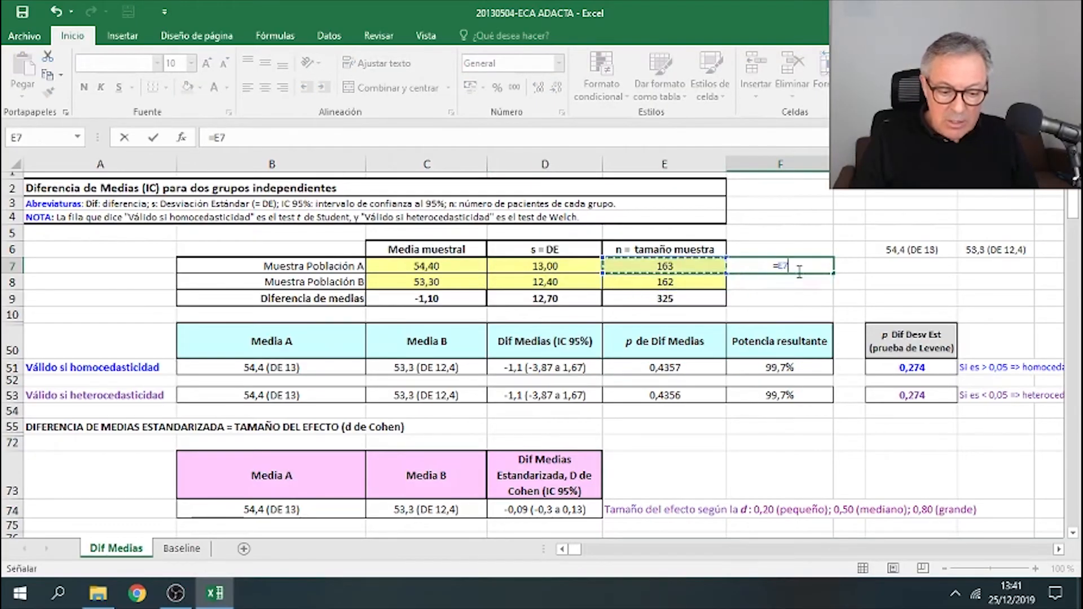
{"action": "type", "text": "*"}
{"action": "key", "text": "Left"}
{"action": "key", "text": "Left"}
{"action": "key", "text": "Left"}
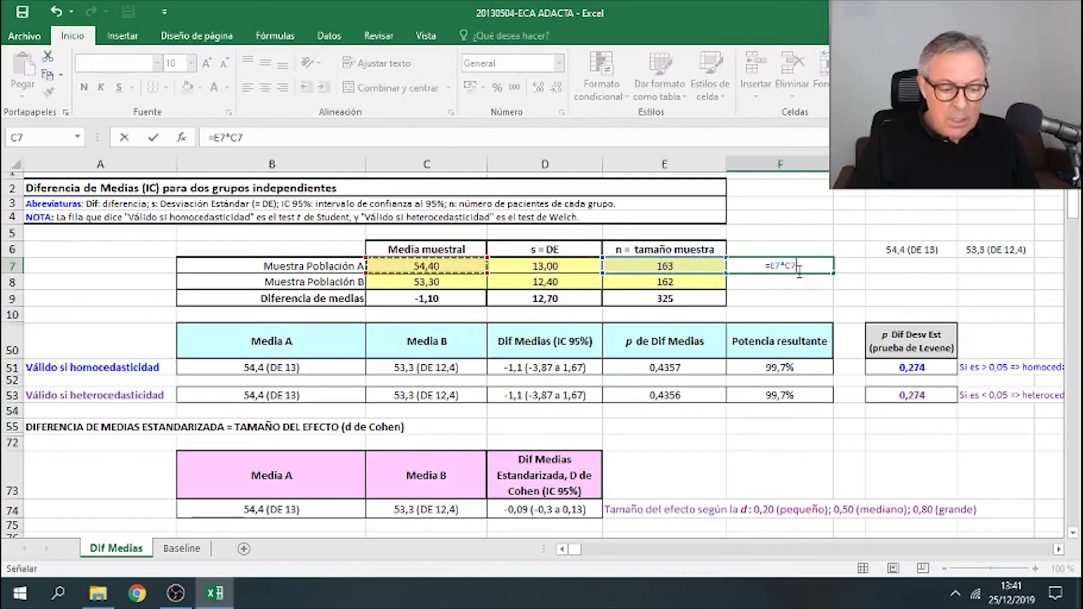
{"action": "key", "text": "Return"}
- Copy the product formula down for group B and sum both products in the row below
{"action": "left_click", "coordinate": [799, 272]}
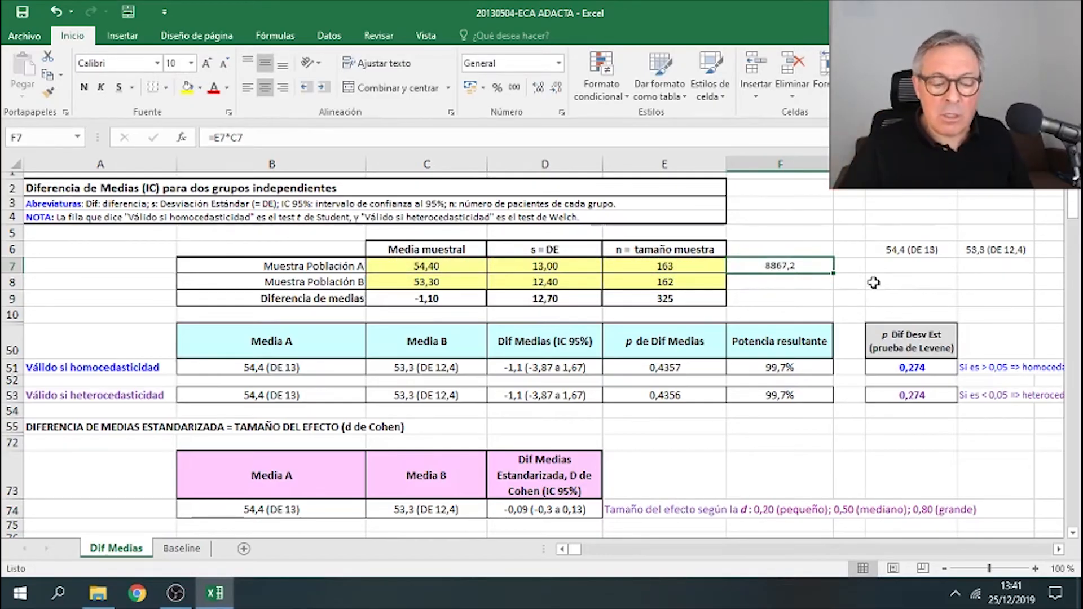
{"action": "left_click_drag", "start_coordinate": [834, 276], "coordinate": [836, 291]}
{"action": "left_click", "coordinate": [776, 285]}
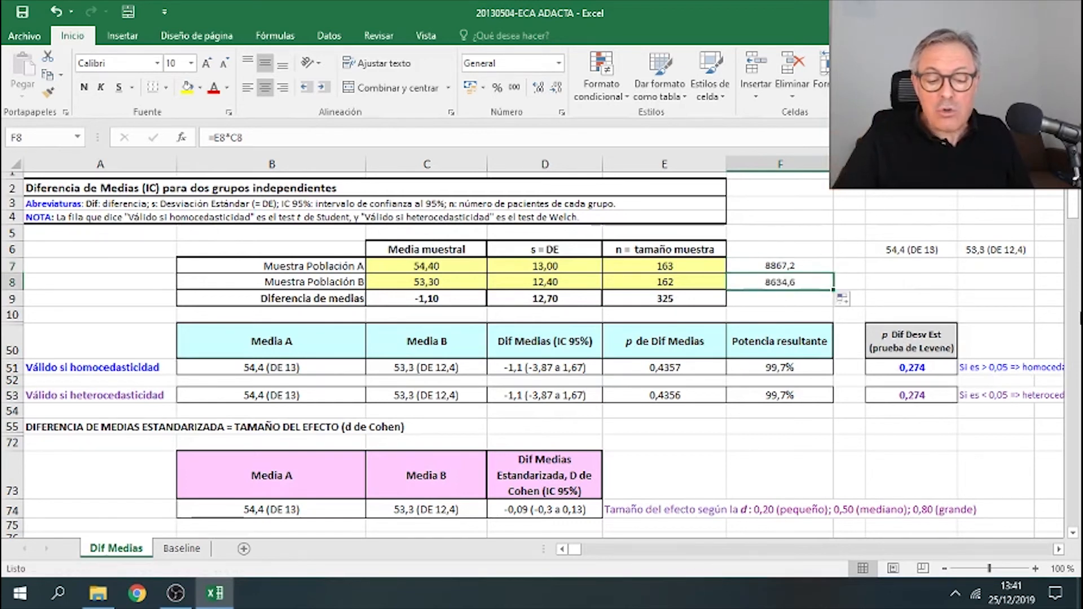
{"action": "left_click", "coordinate": [457, 282]}
{"action": "left_click", "coordinate": [782, 301]}
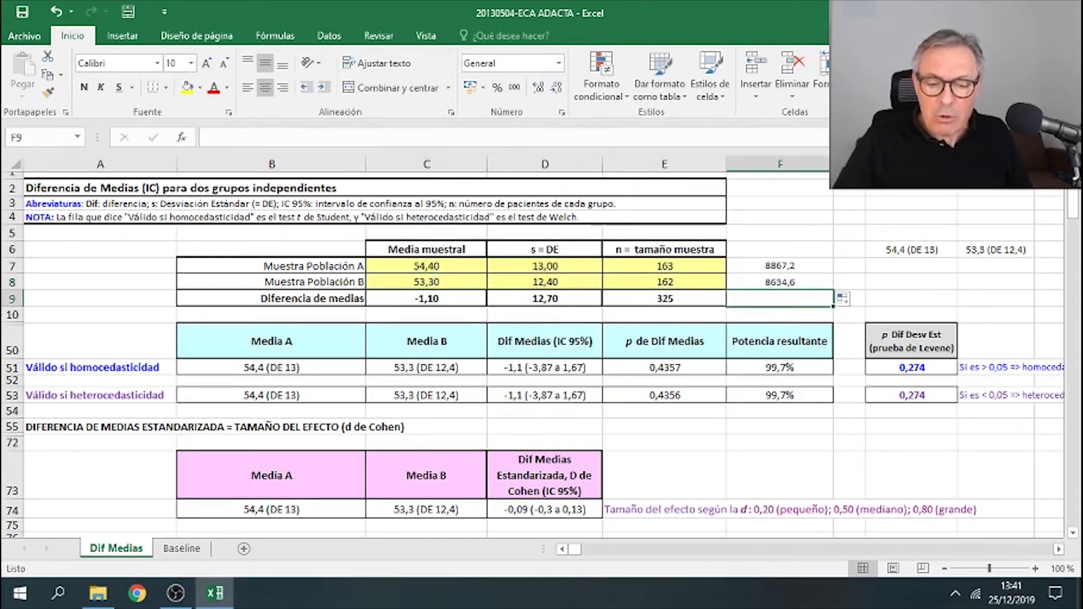
{"action": "key", "text": "alt+="}
{"action": "key", "text": "Return"}
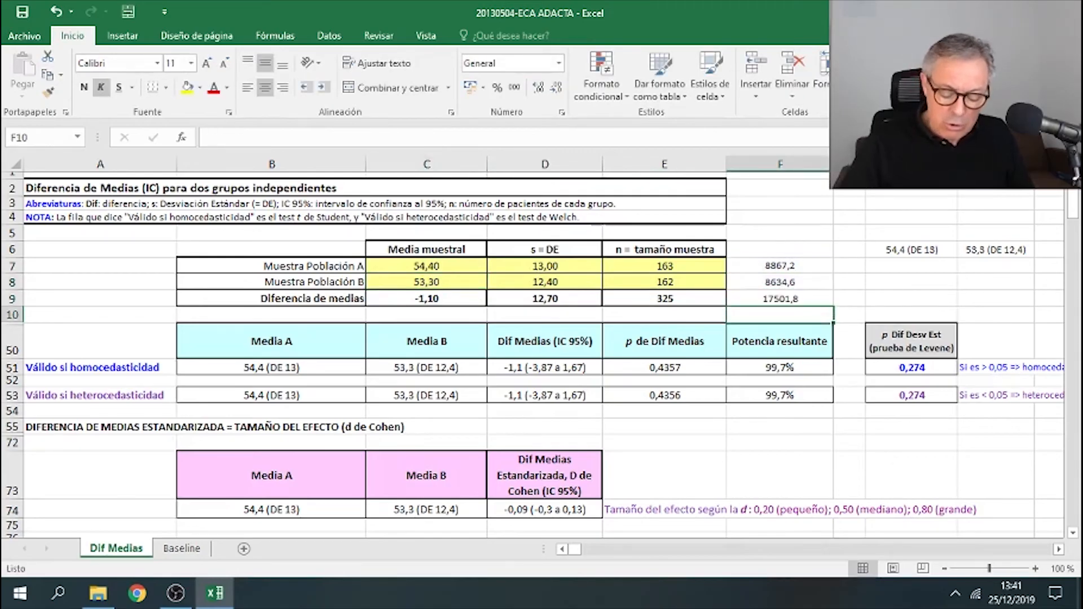
- Divide the summed products by the total sample size to get the combined mean age
{"action": "key", "text": "Up"}
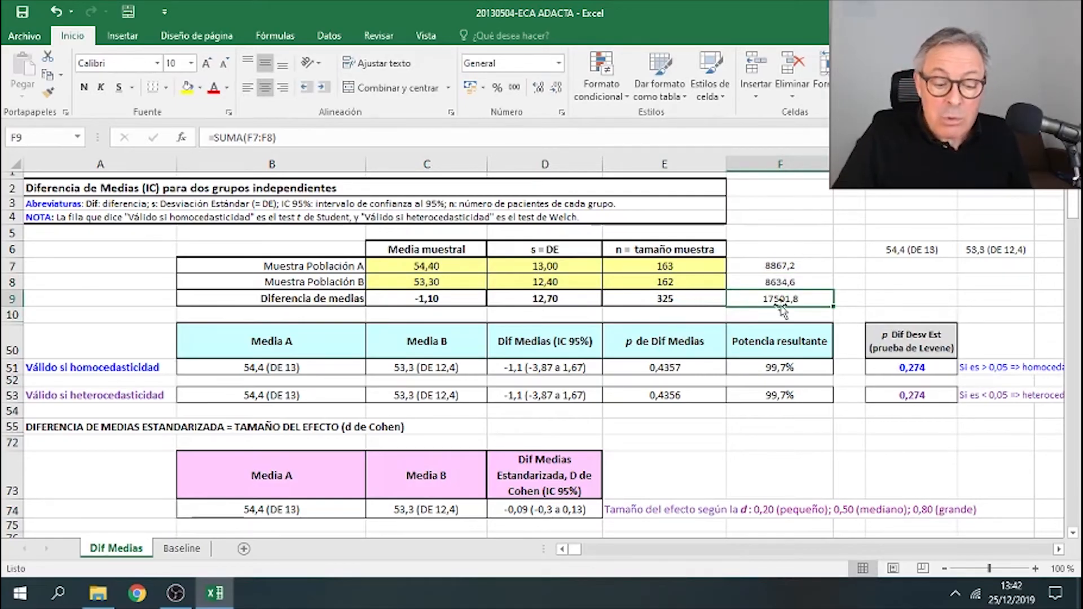
{"action": "left_click", "coordinate": [703, 303]}
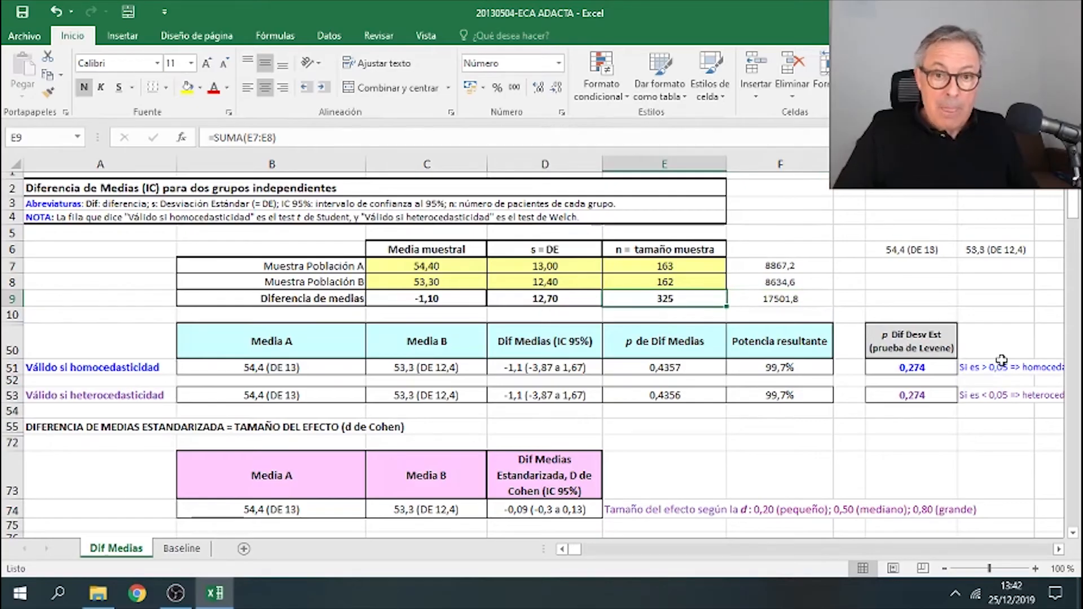
{"action": "key", "text": "Right"}
{"action": "key", "text": "Right"}
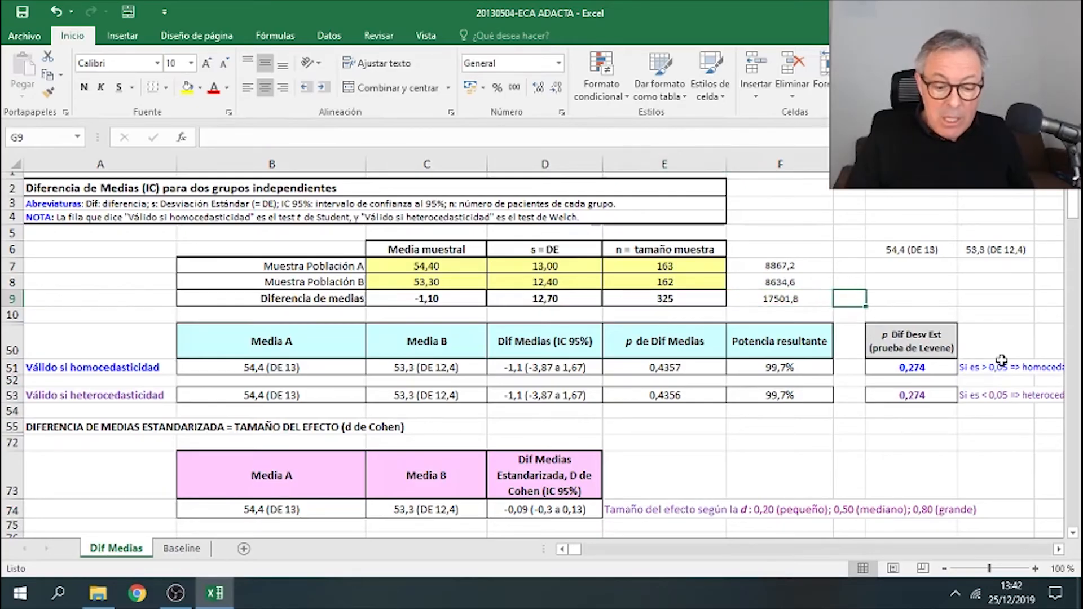
{"action": "type", "text": "="}
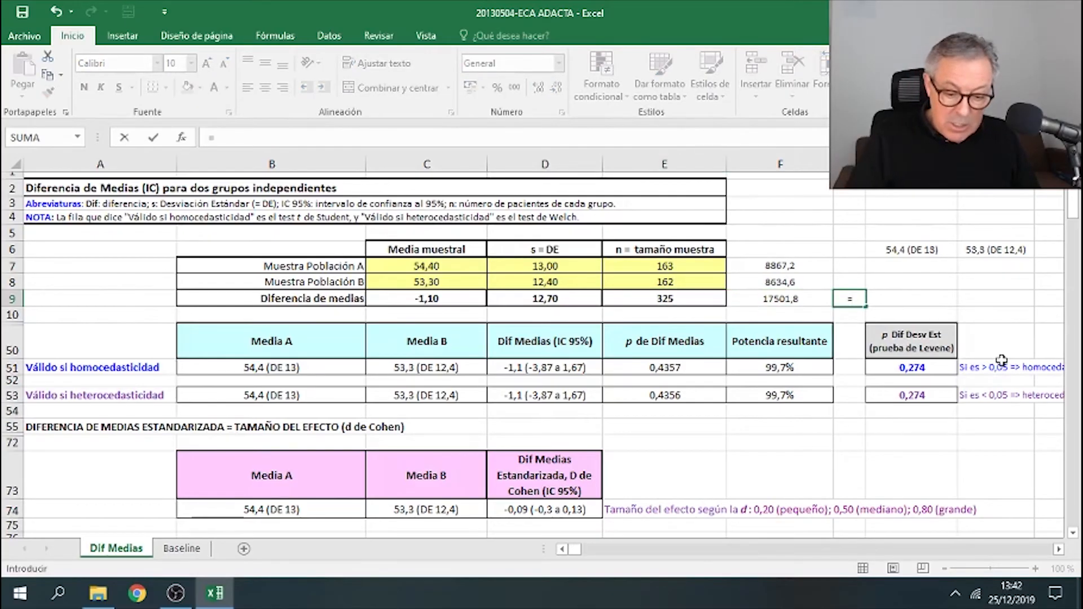
{"action": "key", "text": "Left"}
{"action": "type", "text": "/"}
{"action": "key", "text": "Left"}
{"action": "key", "text": "Left"}
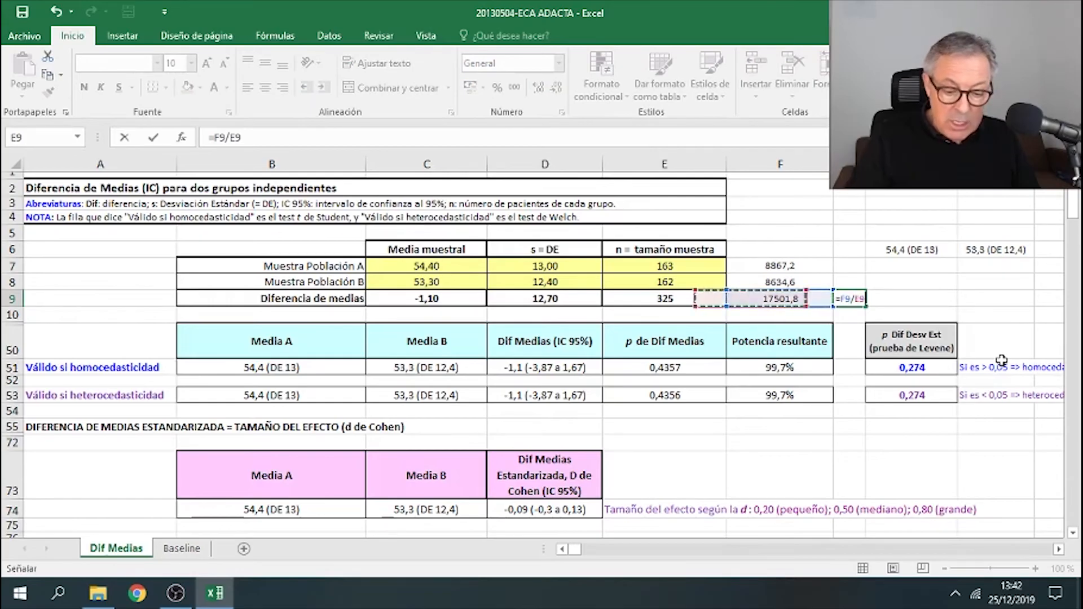
{"action": "key", "text": "Return"}
{"action": "key", "text": "Up"}
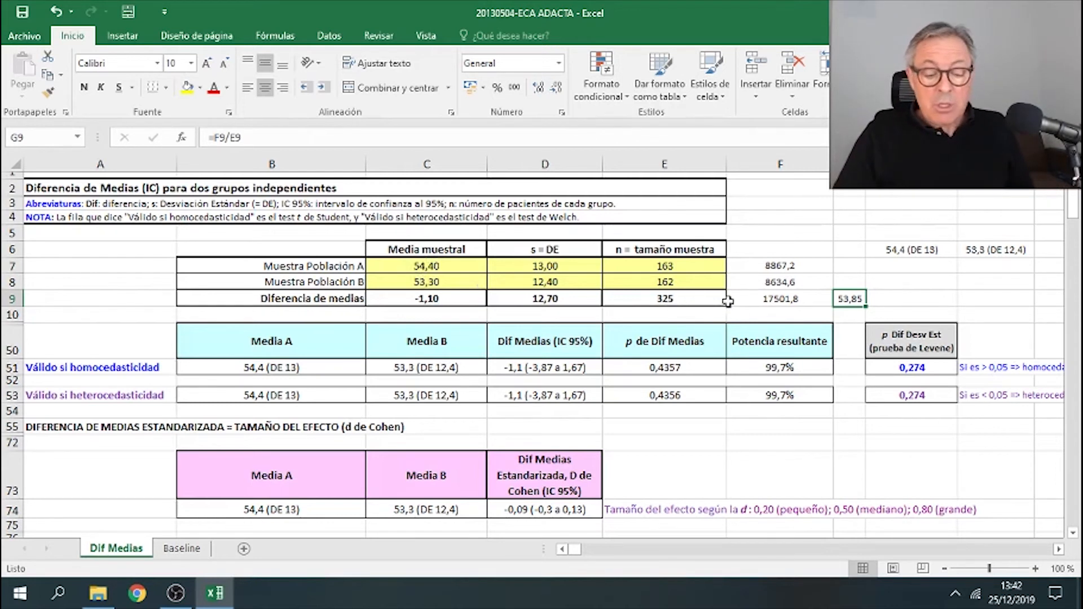
- Label the cell above the combined mean's destination as Edad, años (ambos)
{"action": "left_click", "coordinate": [580, 300]}
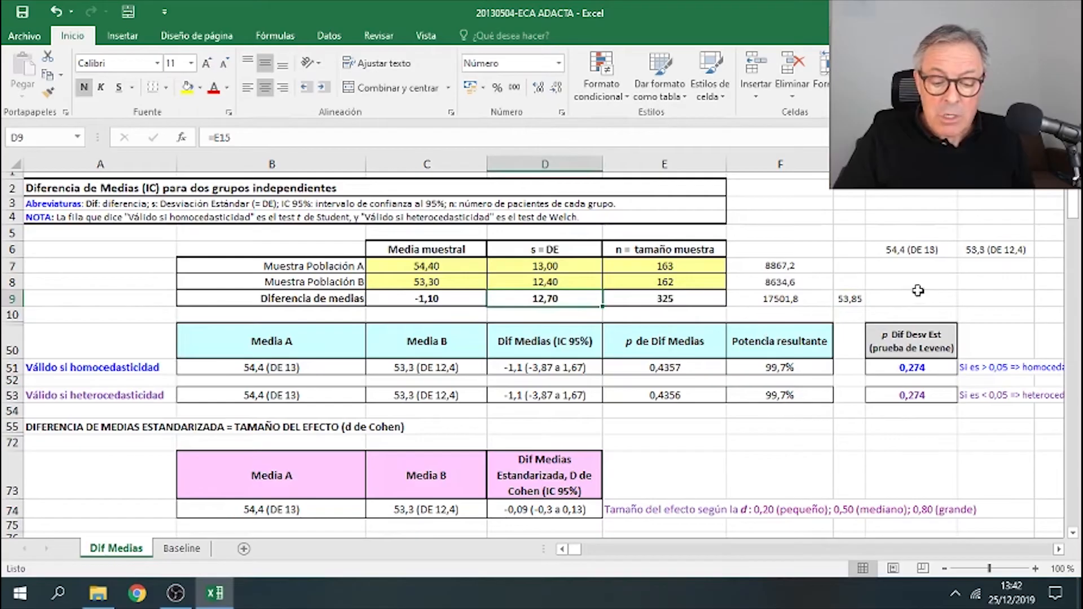
{"action": "left_click", "coordinate": [919, 282]}
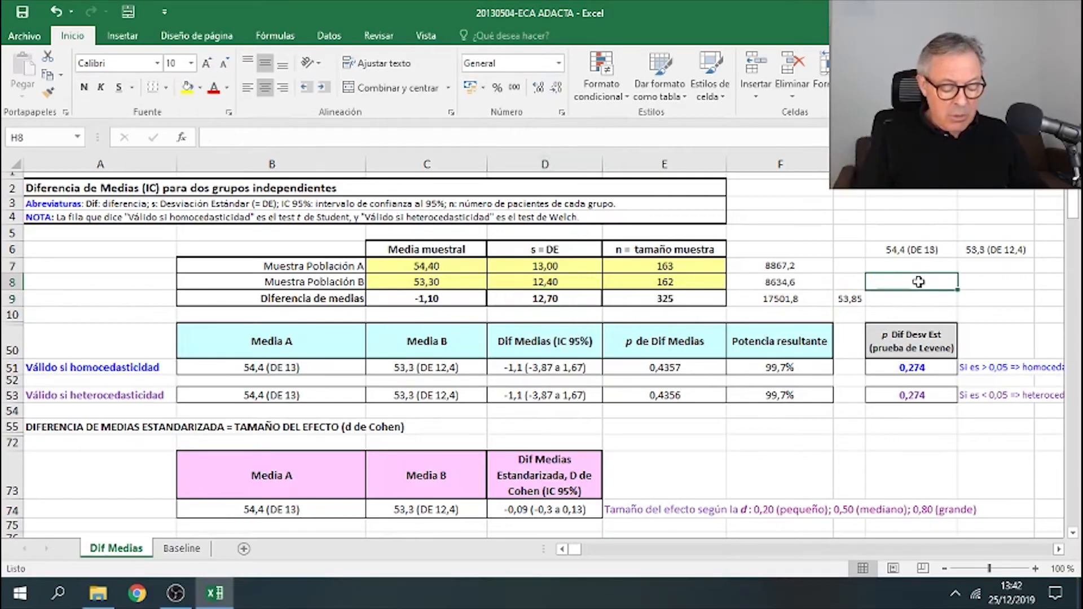
{"action": "type", "text": "Edad, añ"}
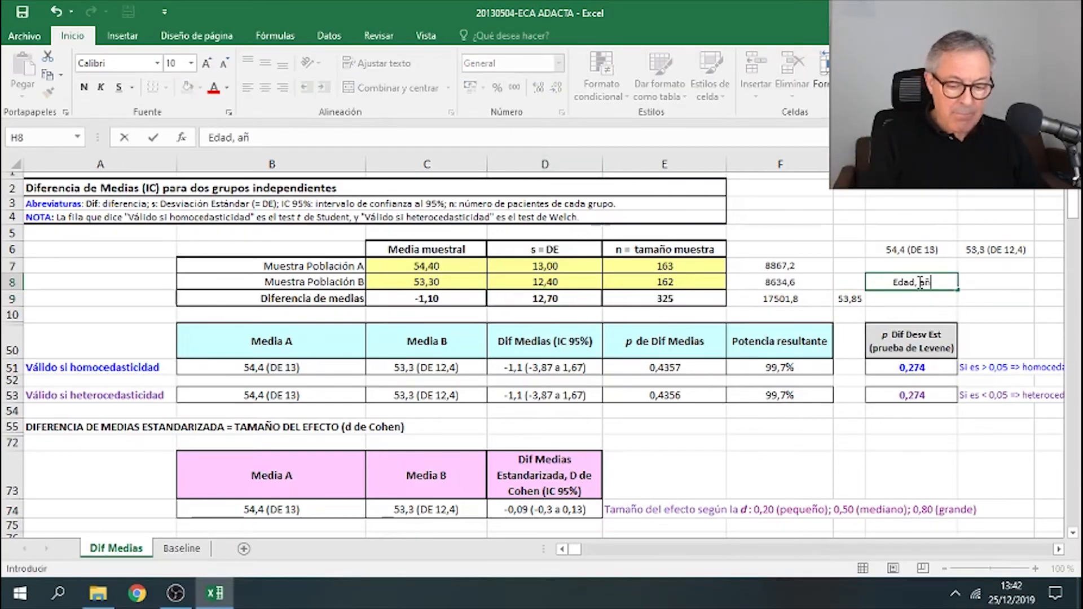
{"action": "type", "text": "os (am"}
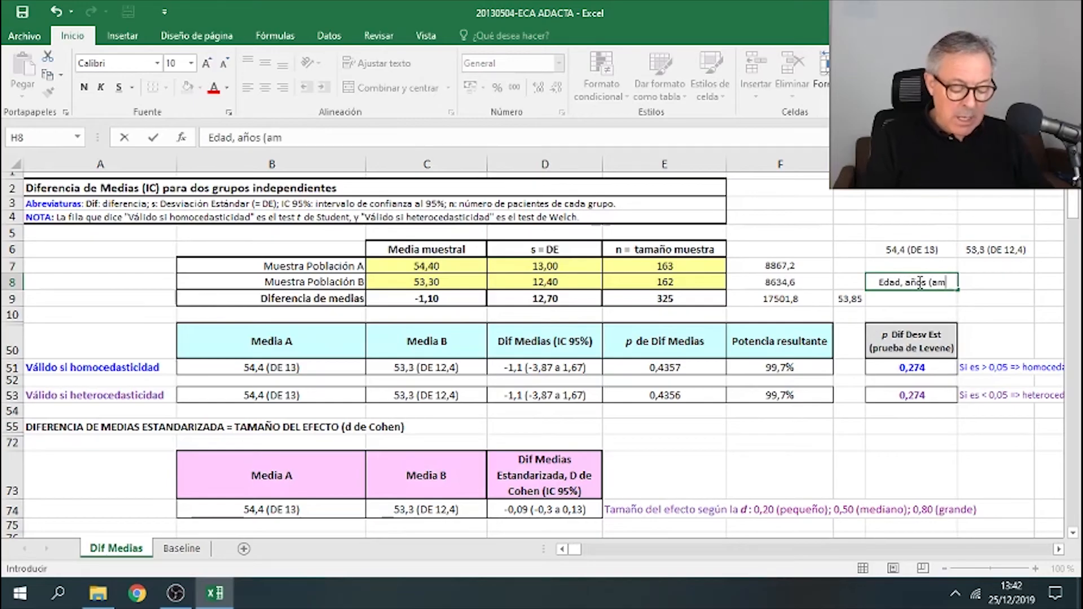
{"action": "type", "text": "bos)"}
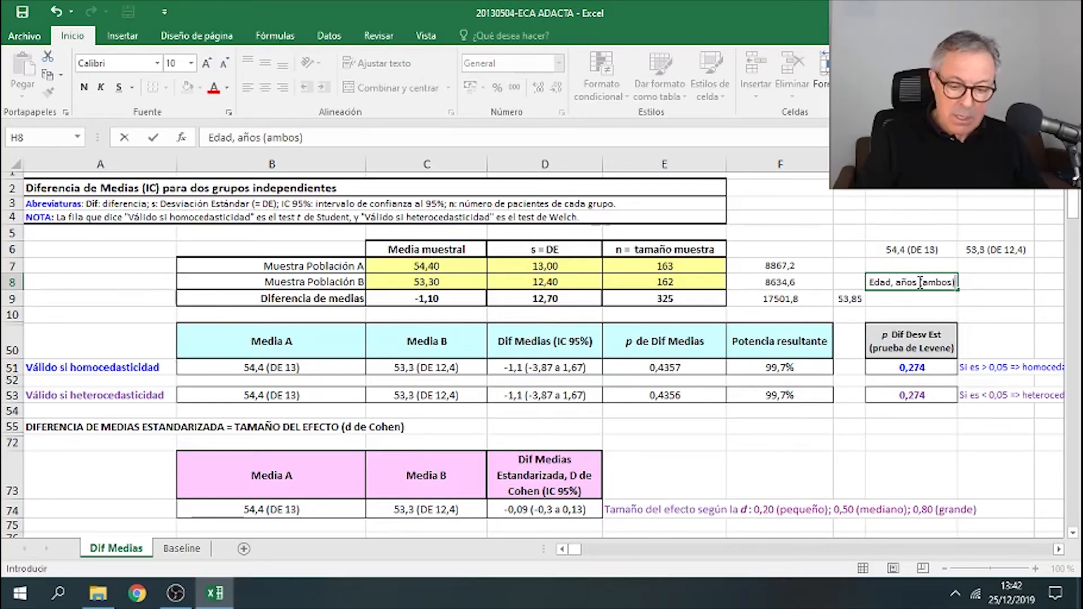
{"action": "key", "text": "Return"}
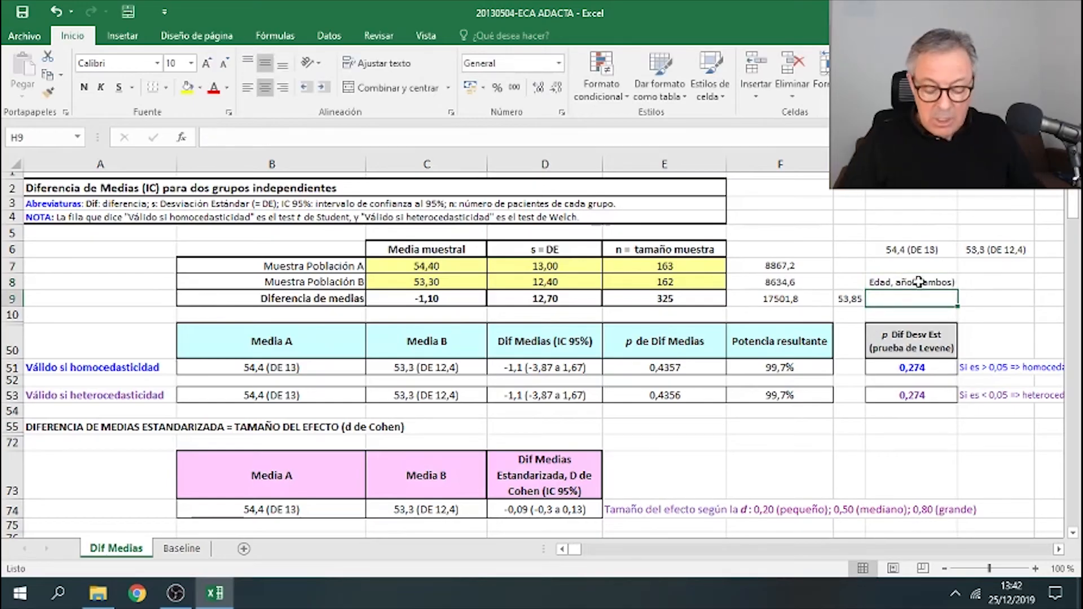
- Copy the combined mean and paste it as a value under the new label, applying thousands-separator number format
{"action": "left_click", "coordinate": [852, 299]}
{"action": "right_click", "coordinate": [856, 300]}
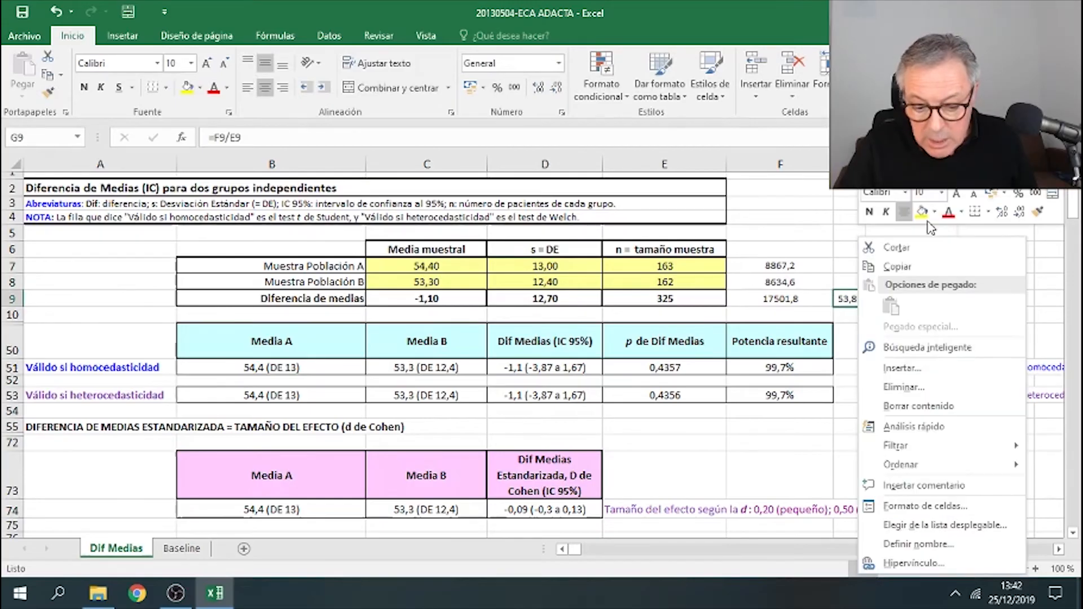
{"action": "left_click", "coordinate": [896, 266]}
{"action": "right_click", "coordinate": [907, 299]}
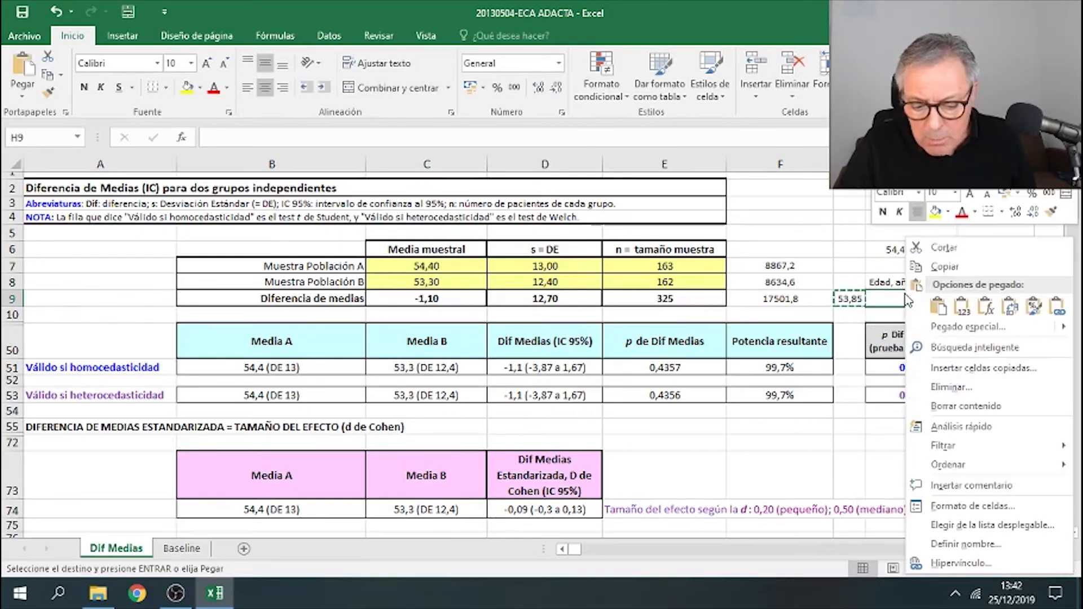
{"action": "left_click", "coordinate": [962, 307]}
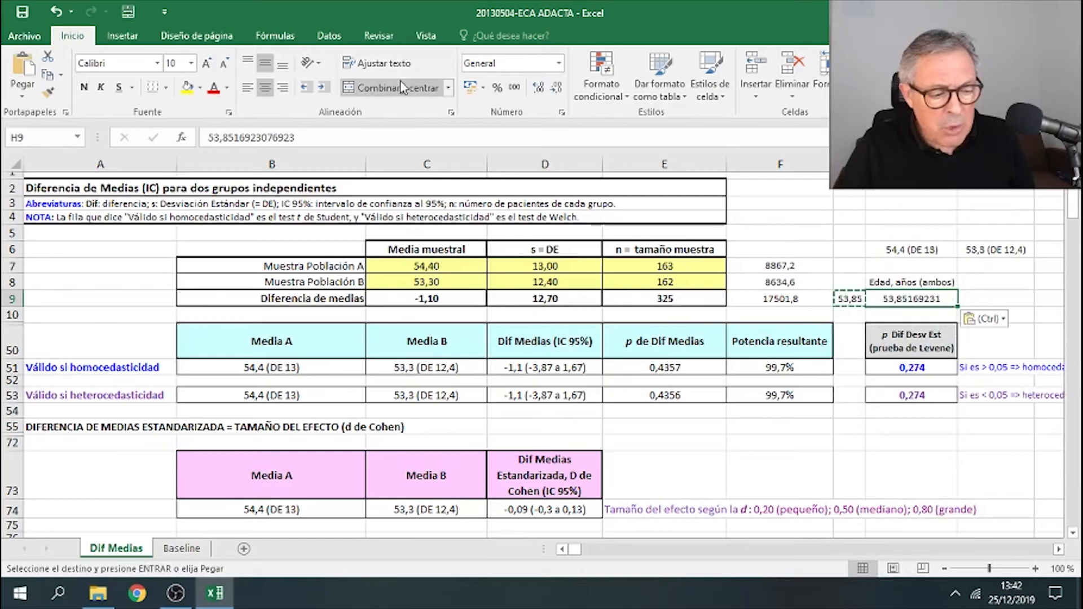
{"action": "left_click", "coordinate": [514, 88]}
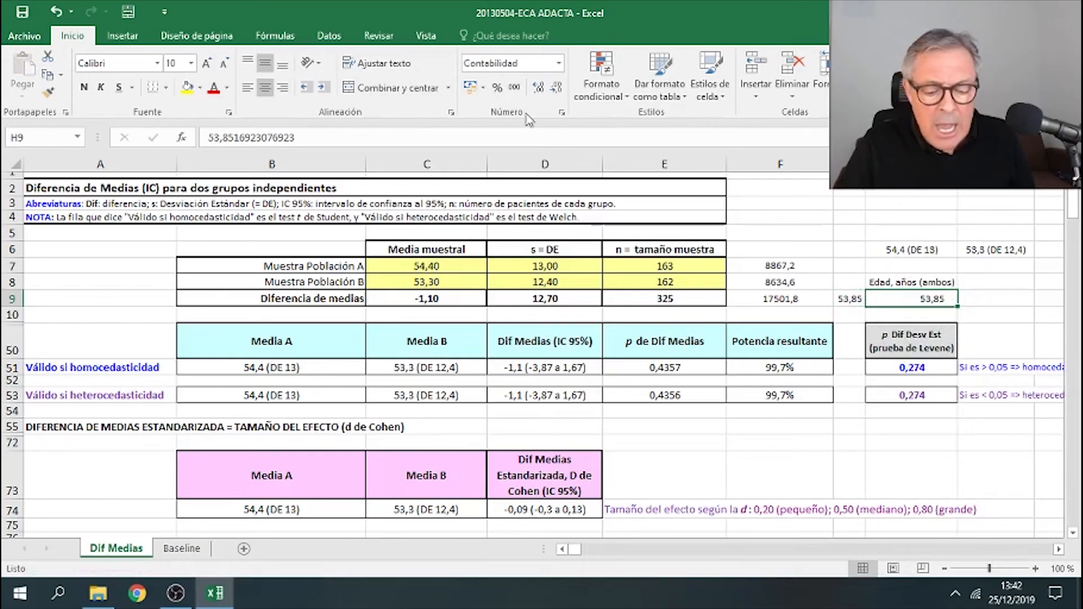
- Add the label DE ambos and below it a formula referencing the calculator's pooled standard deviation
{"action": "left_click", "coordinate": [1002, 301]}
{"action": "left_click", "coordinate": [996, 285]}
{"action": "type", "text": "DE ambos"}
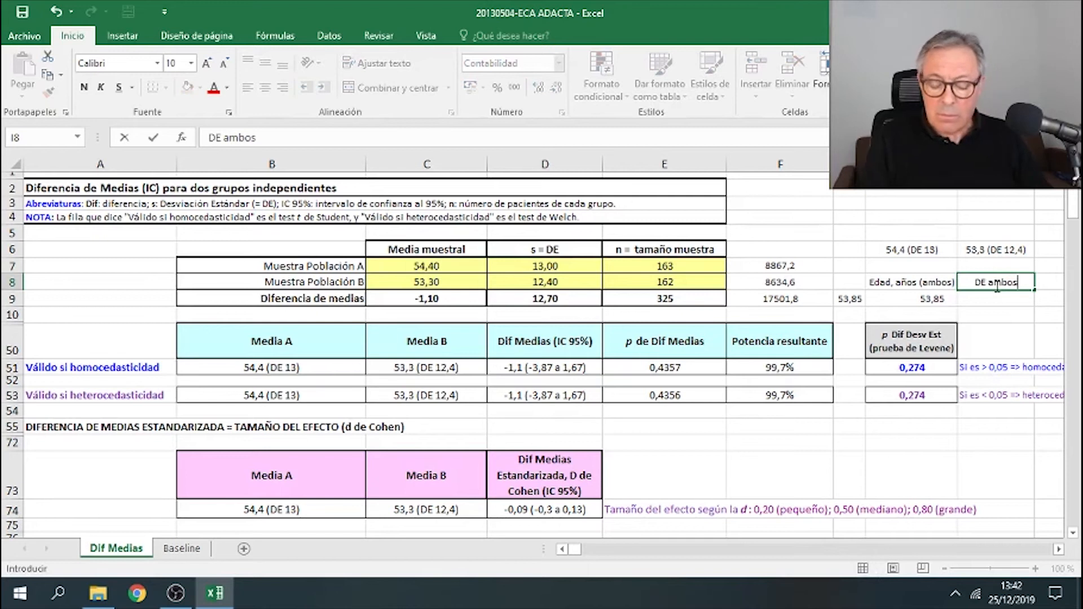
{"action": "key", "text": "Return"}
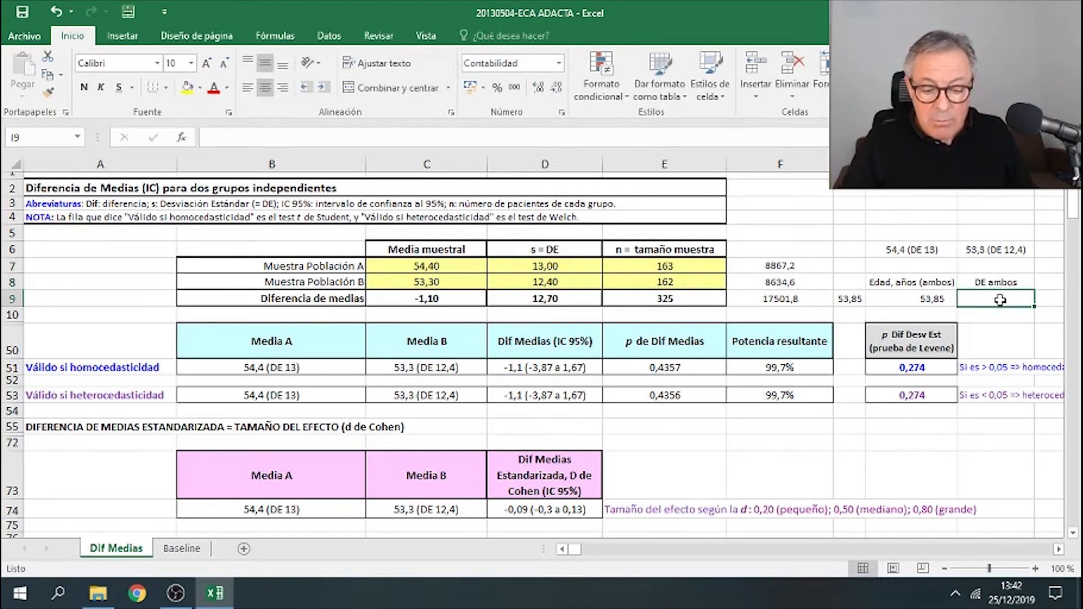
{"action": "type", "text": "="}
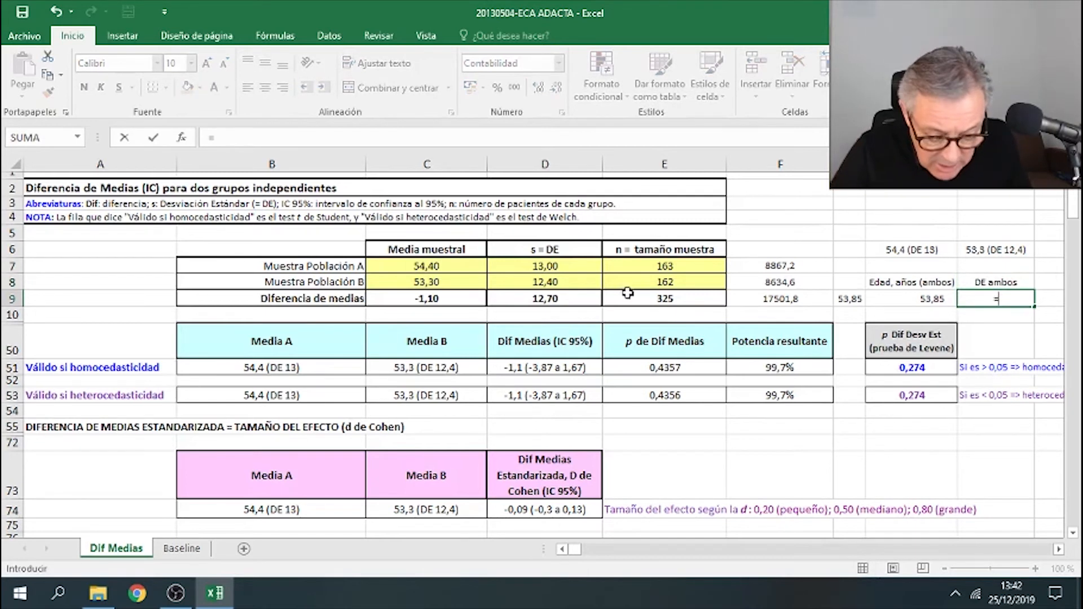
{"action": "left_click", "coordinate": [583, 299]}
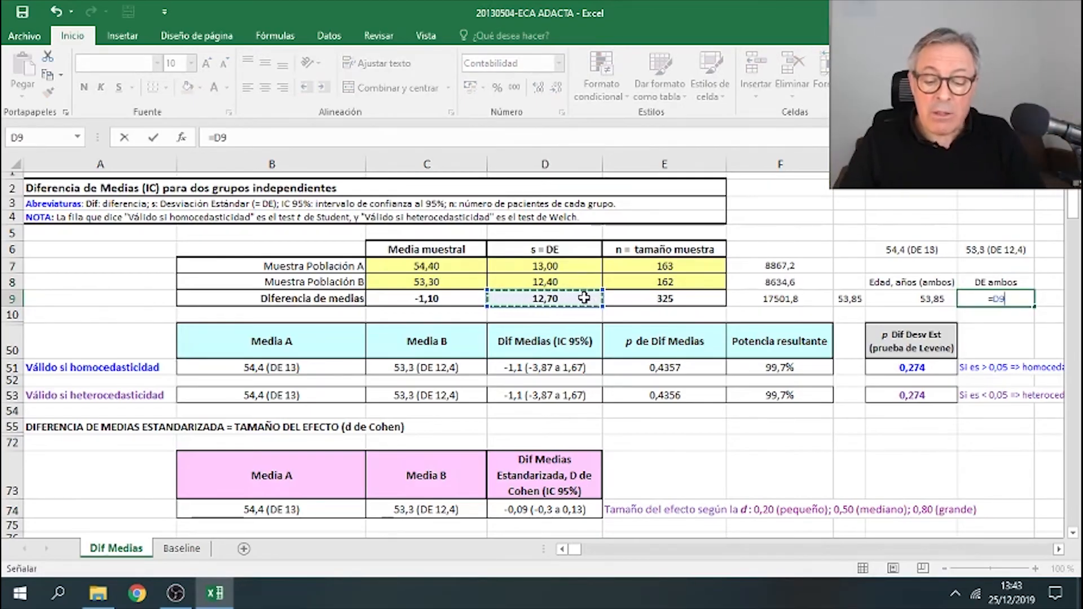
{"action": "key", "text": "Return"}
{"action": "key", "text": "Up"}
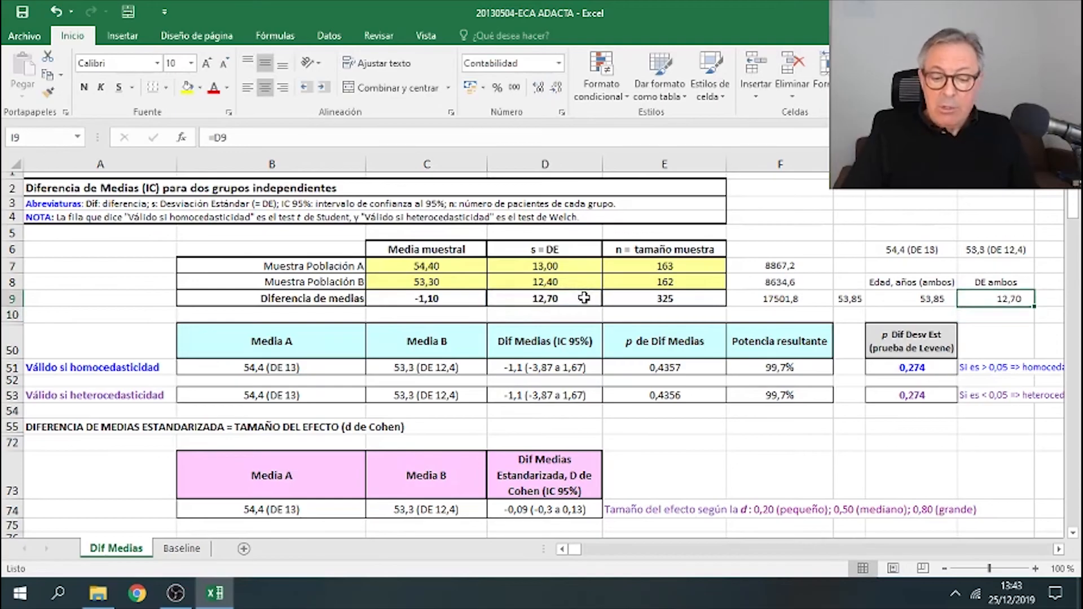
{"action": "key", "text": "Down"}
{"action": "key", "text": "Left"}
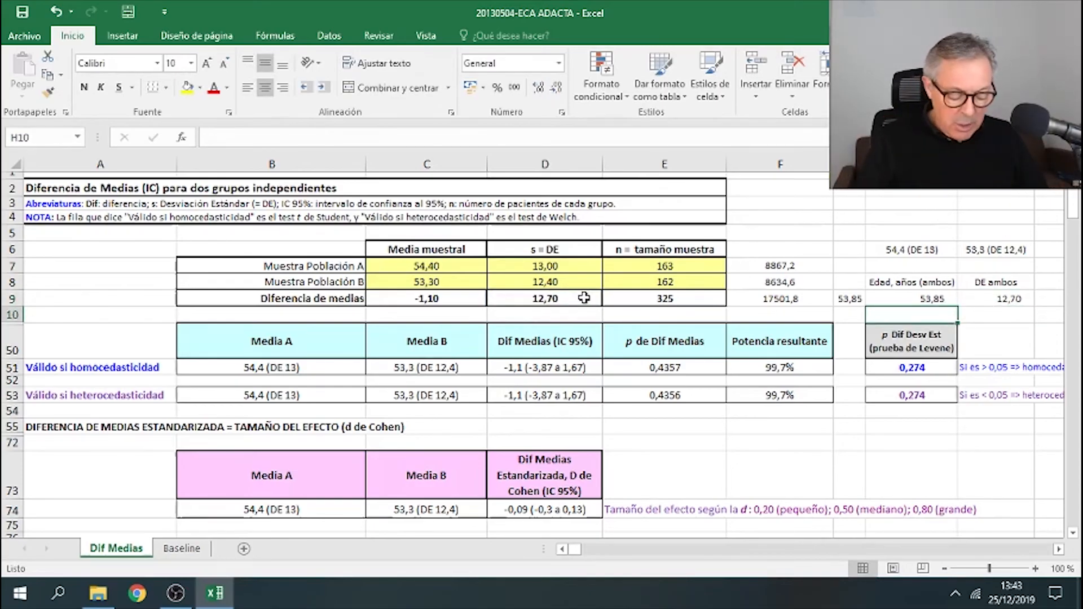
- Enter the combined age summary 53,85 (DE 12,70) in the cell below the Edad, años (ambos) label
{"action": "key", "text": "F2"}
{"action": "type", "text": "53"}
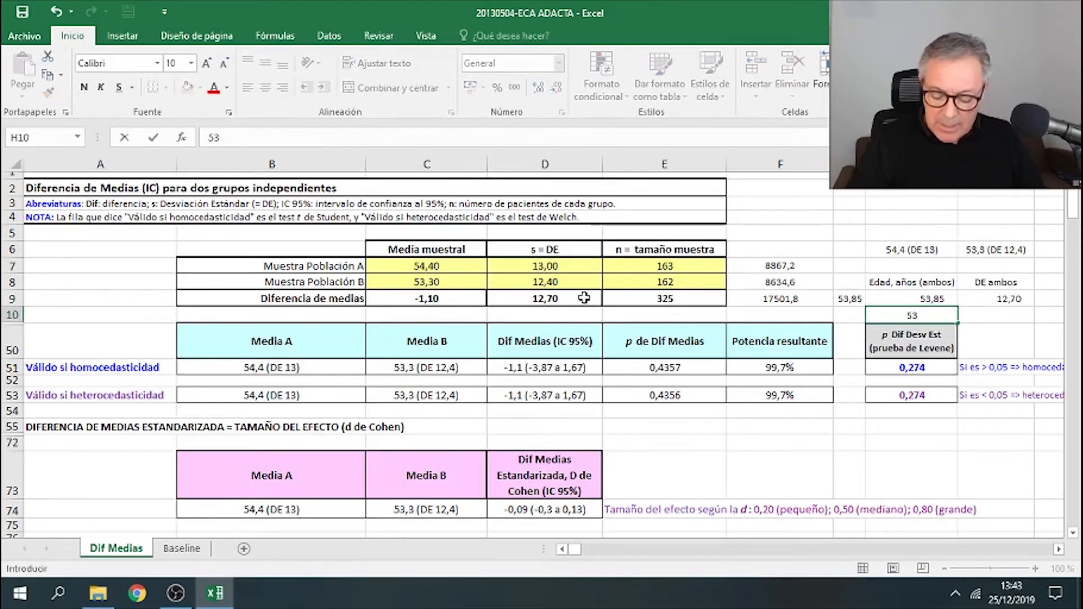
{"action": "type", "text": ",85"}
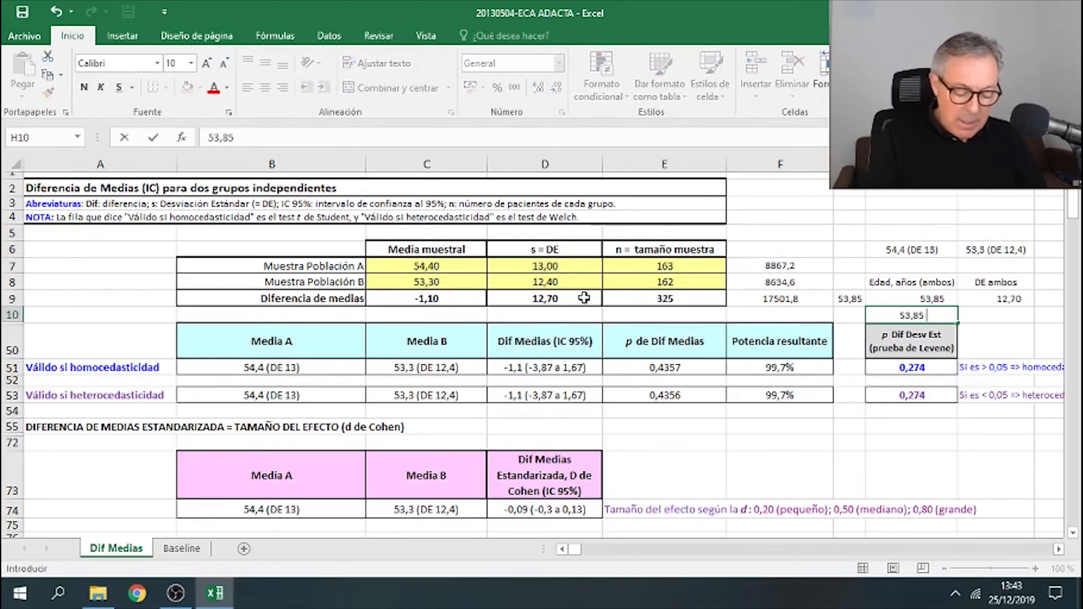
{"action": "type", "text": " (DE"}
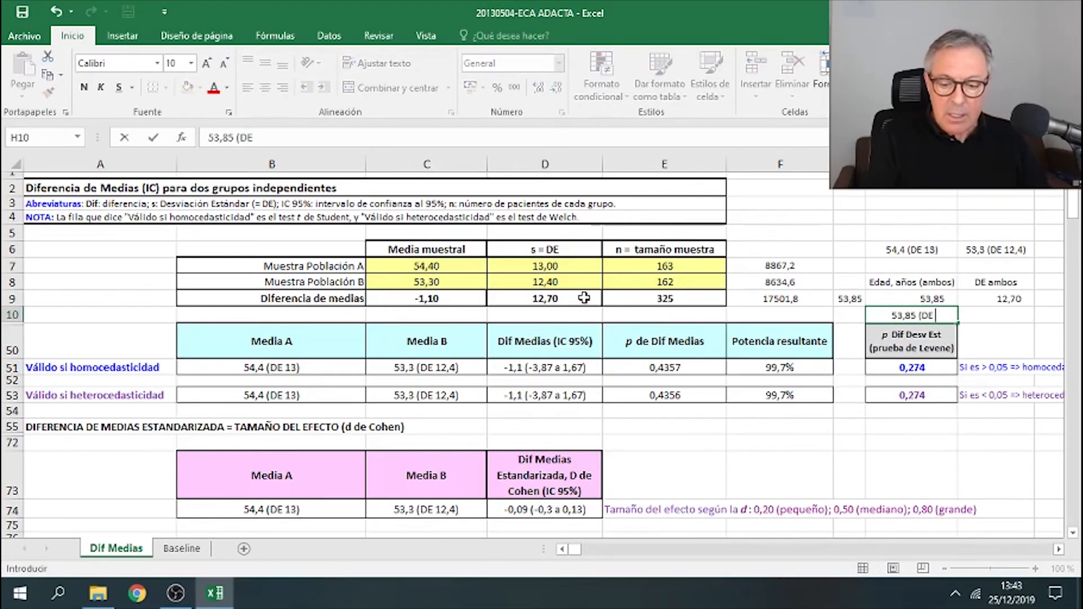
{"action": "type", "text": " 13"}
{"action": "key", "text": "BackSpace"}
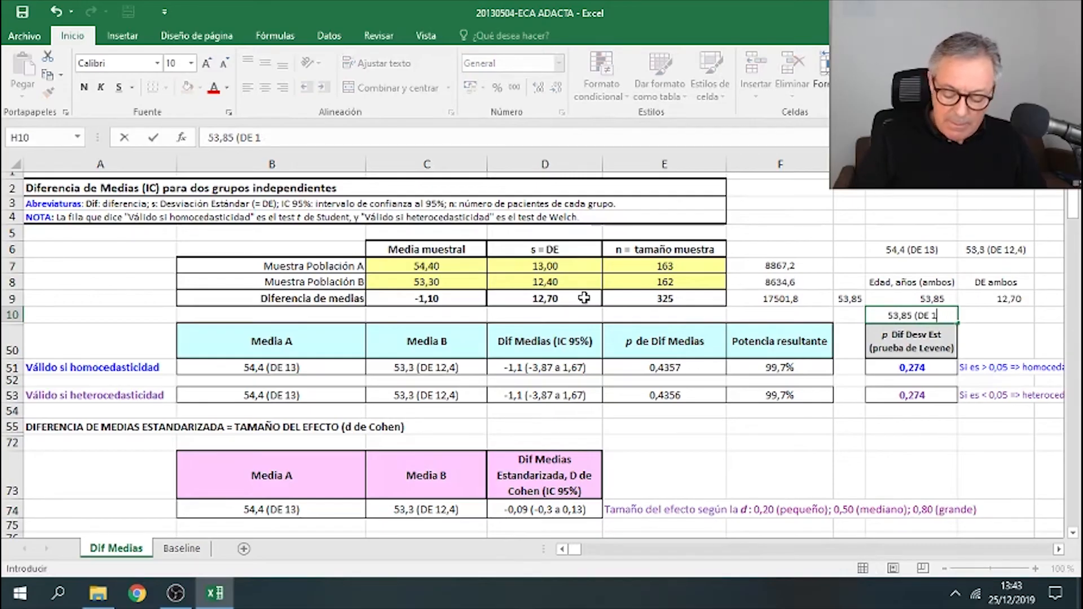
{"action": "type", "text": "2,70)"}
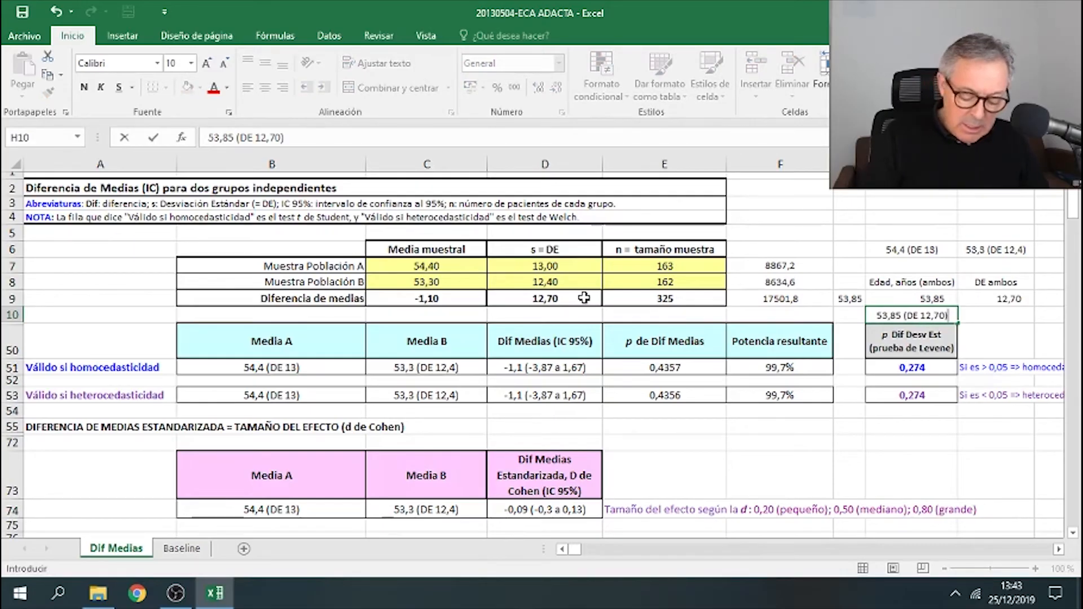
{"action": "key", "text": "Return"}
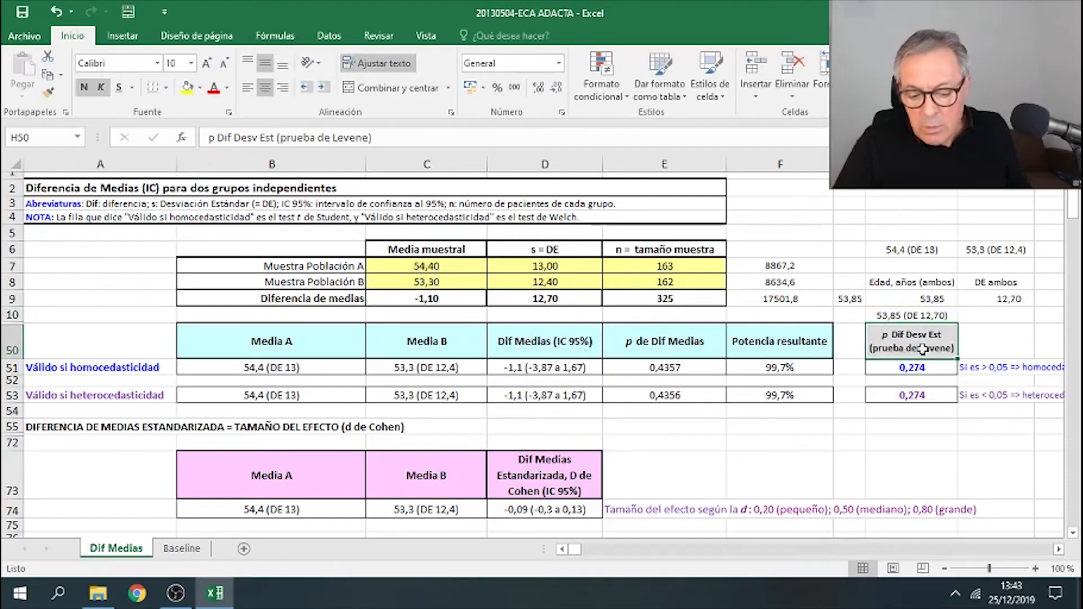
- Copy the combined age summary and paste it into the Ambos cell of the age row in Tabla 1
{"action": "right_click", "coordinate": [917, 323]}
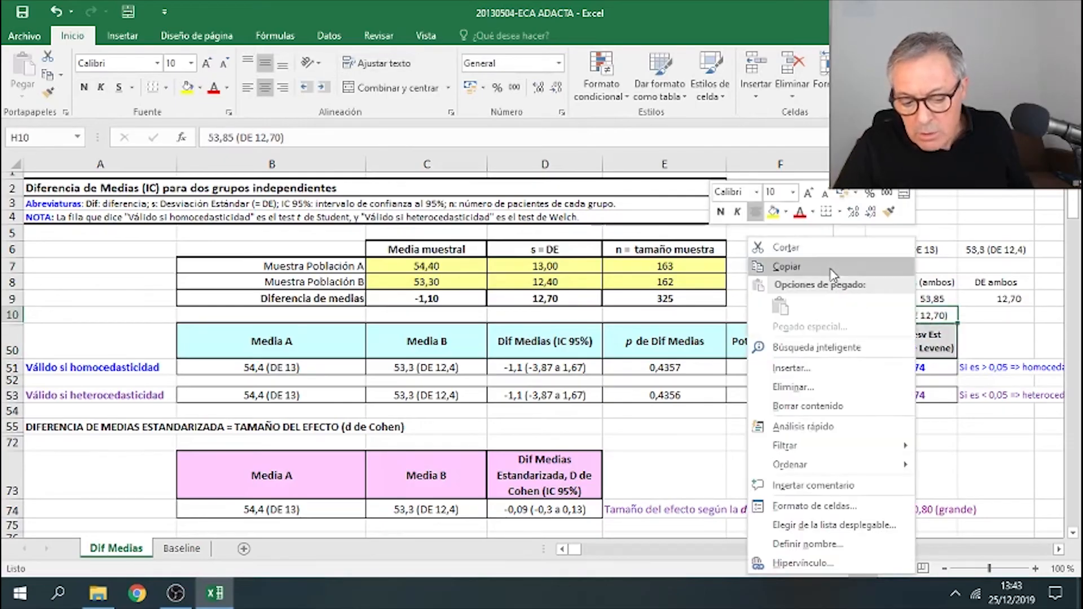
{"action": "left_click", "coordinate": [791, 266]}
{"action": "scroll", "coordinate": [776, 327], "scroll_direction": "down", "scroll_amount": 12}
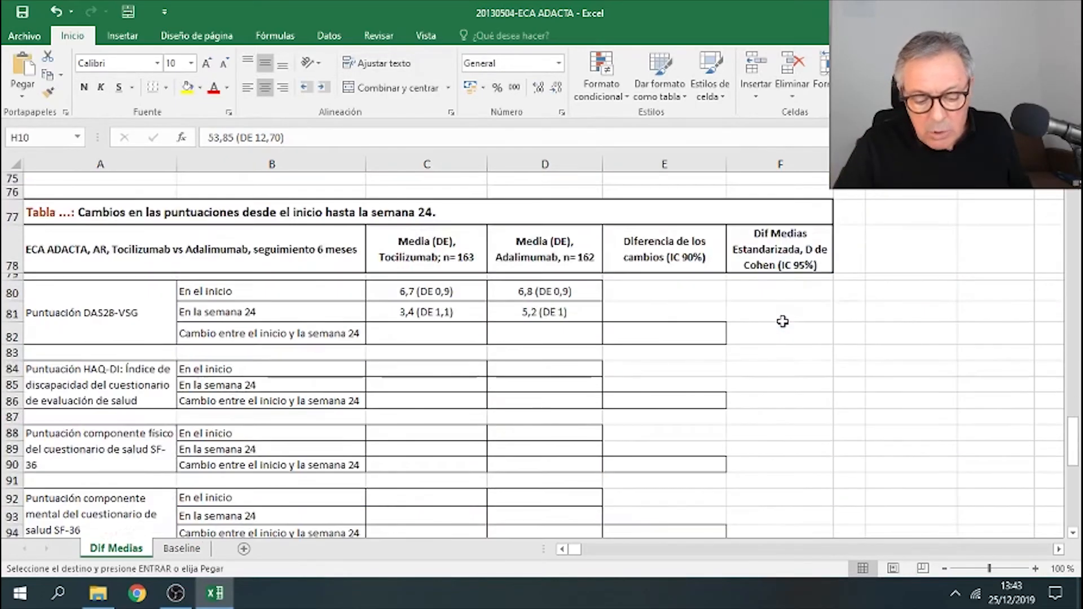
{"action": "right_click", "coordinate": [691, 425]}
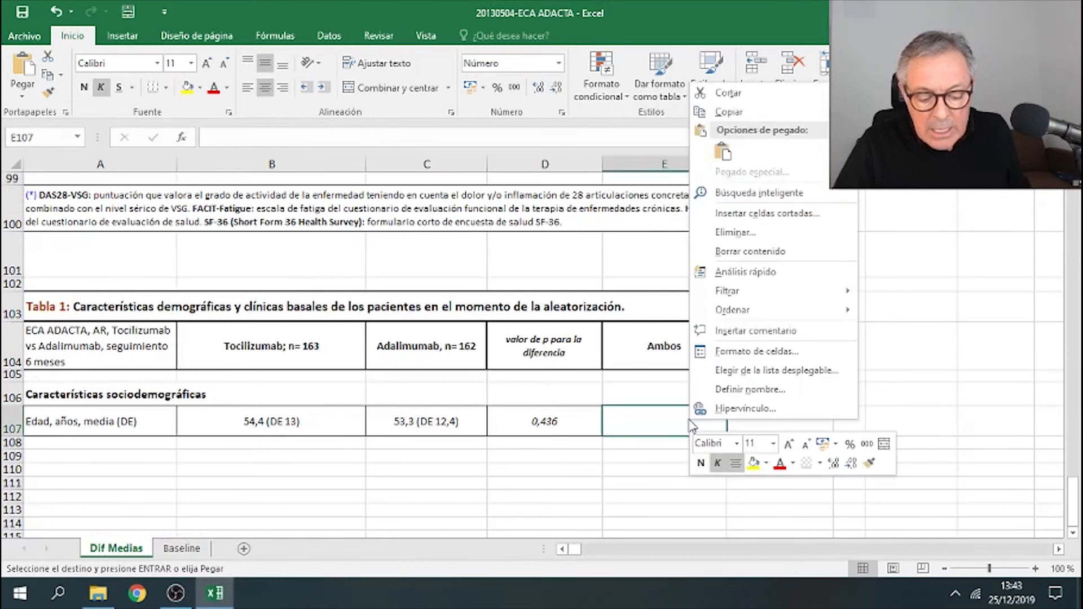
{"action": "left_click", "coordinate": [733, 148]}
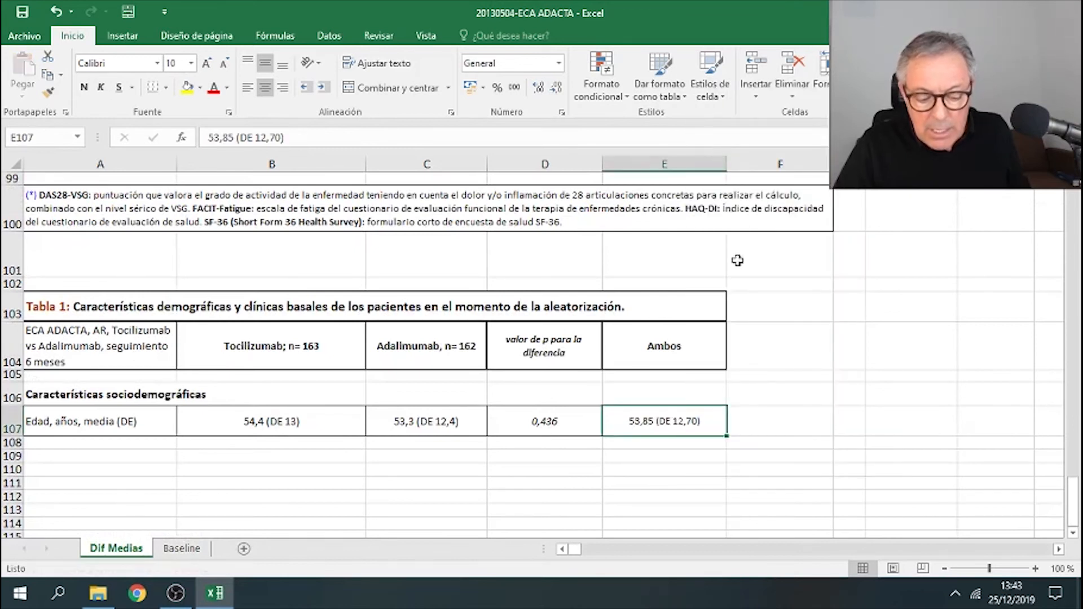
- Compare the Ambos age value in the Baseline sheet's Tabla 1 with the calculator sheet's Tabla 1
{"action": "left_click", "coordinate": [812, 440]}
{"action": "left_click", "coordinate": [651, 345]}
{"action": "left_click", "coordinate": [658, 414]}
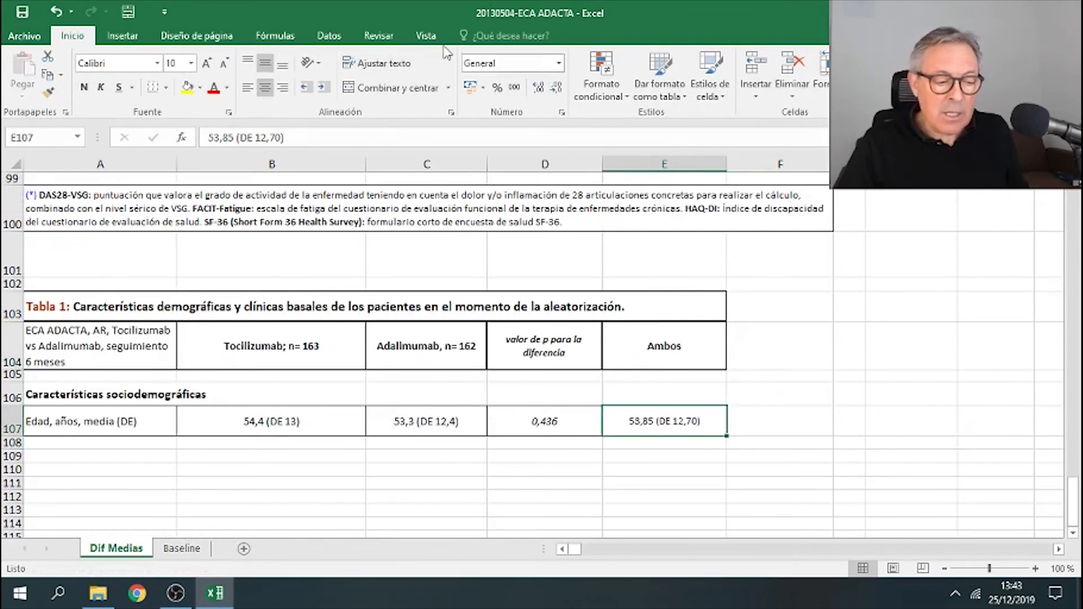
{"action": "left_click", "coordinate": [167, 88]}
{"action": "left_click", "coordinate": [216, 240]}
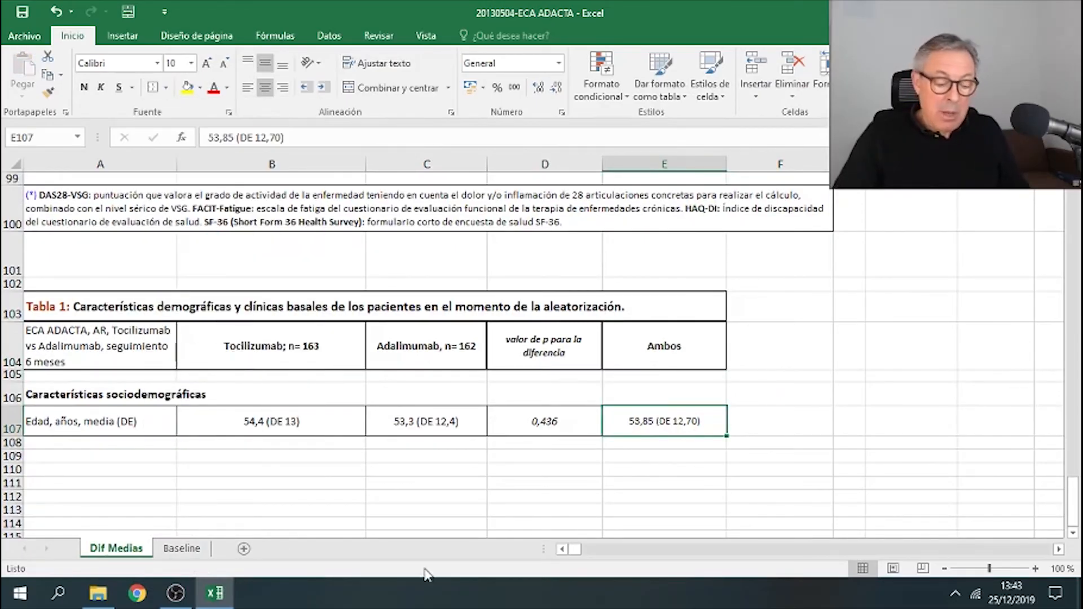
{"action": "left_click", "coordinate": [197, 549]}
{"action": "left_click", "coordinate": [774, 370]}
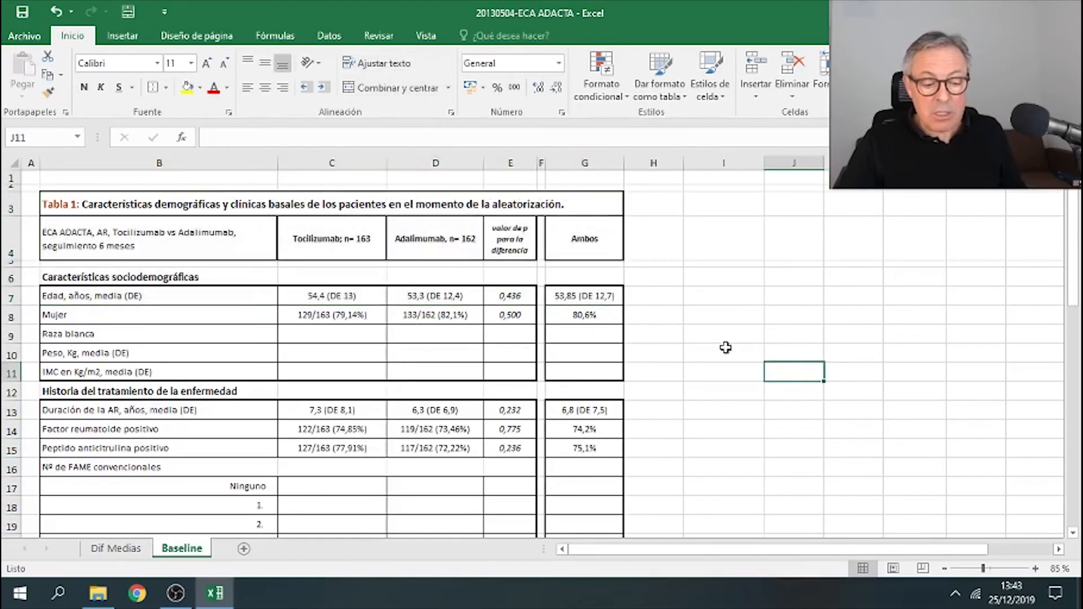
{"action": "left_click", "coordinate": [605, 300]}
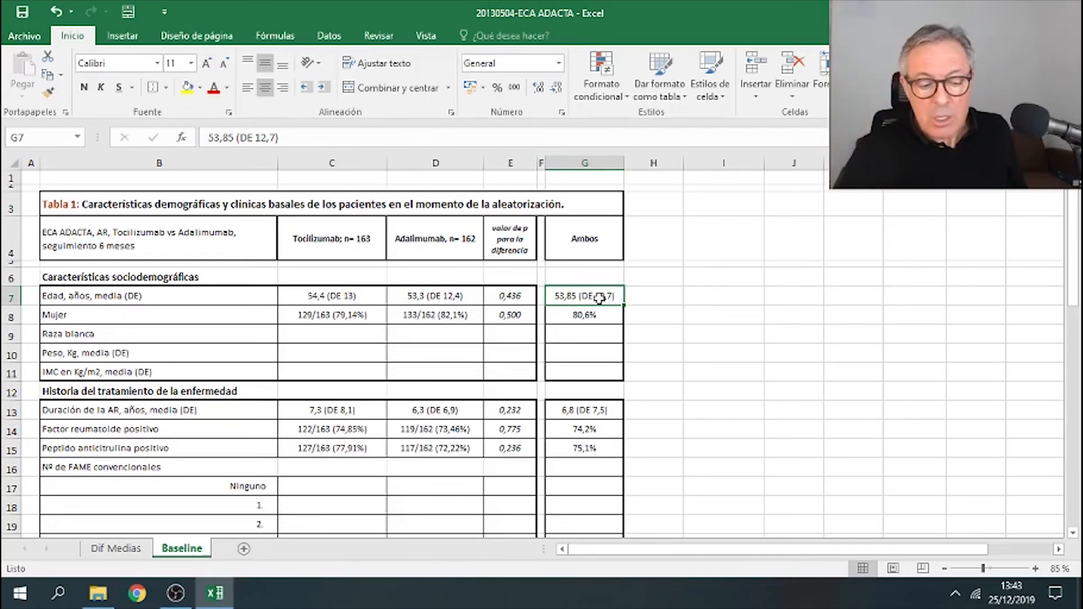
{"action": "left_click", "coordinate": [734, 409]}
{"action": "left_click", "coordinate": [148, 552]}
{"action": "left_click", "coordinate": [700, 471]}
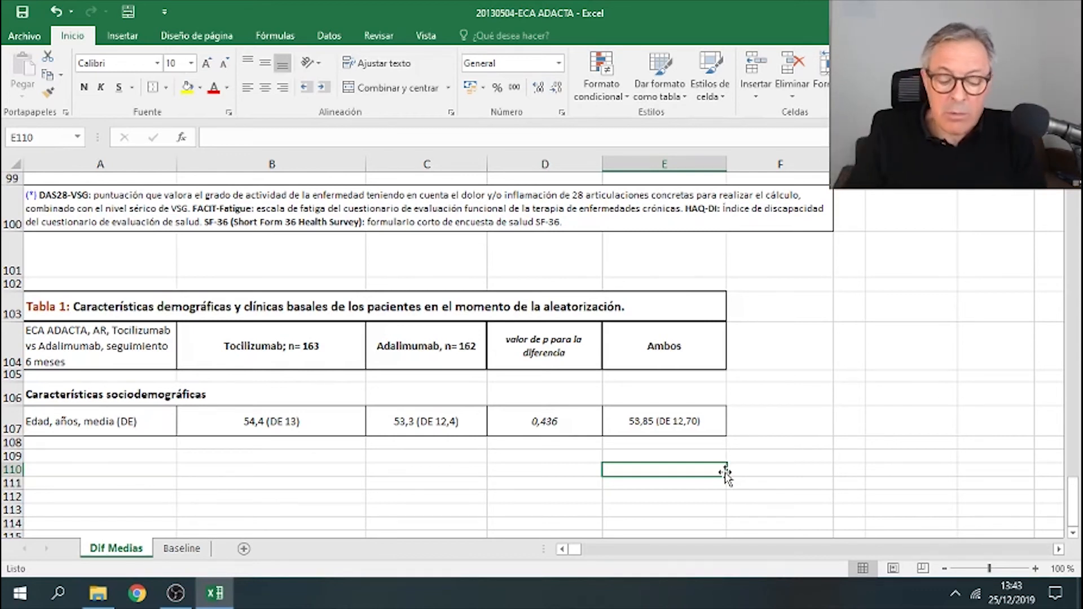
{"action": "left_click", "coordinate": [799, 353]}
{"action": "scroll", "coordinate": [799, 352], "scroll_direction": "up", "scroll_amount": 9}
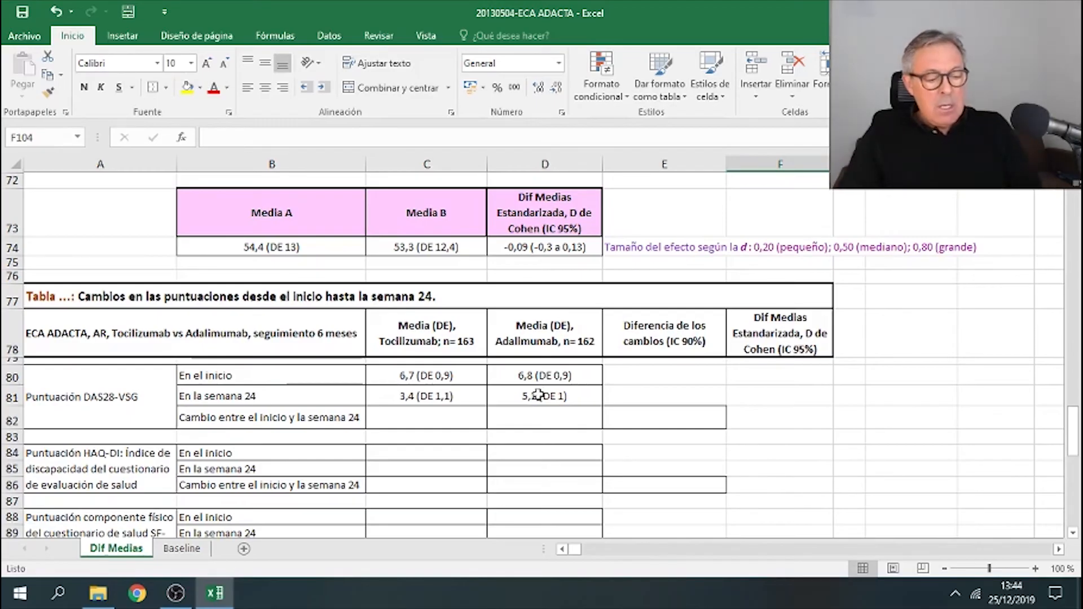
- Review the score rows and the DAS28-VSG baseline and week-24 means in the changes-from-baseline table
{"action": "left_click", "coordinate": [138, 403]}
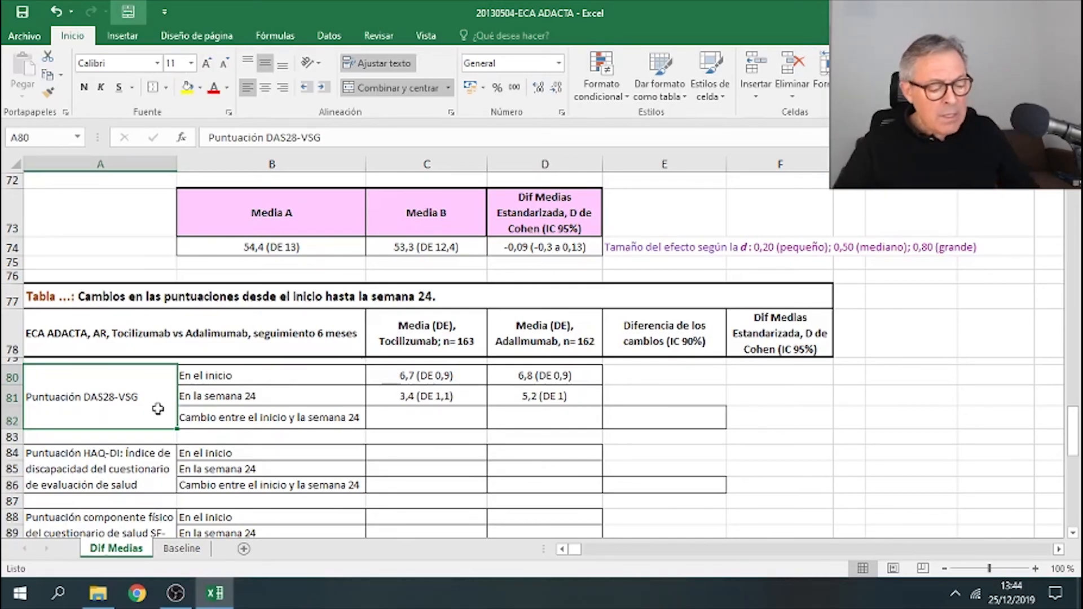
{"action": "left_click", "coordinate": [107, 466]}
{"action": "scroll", "coordinate": [138, 484], "scroll_direction": "down", "scroll_amount": 3}
{"action": "left_click", "coordinate": [135, 407]}
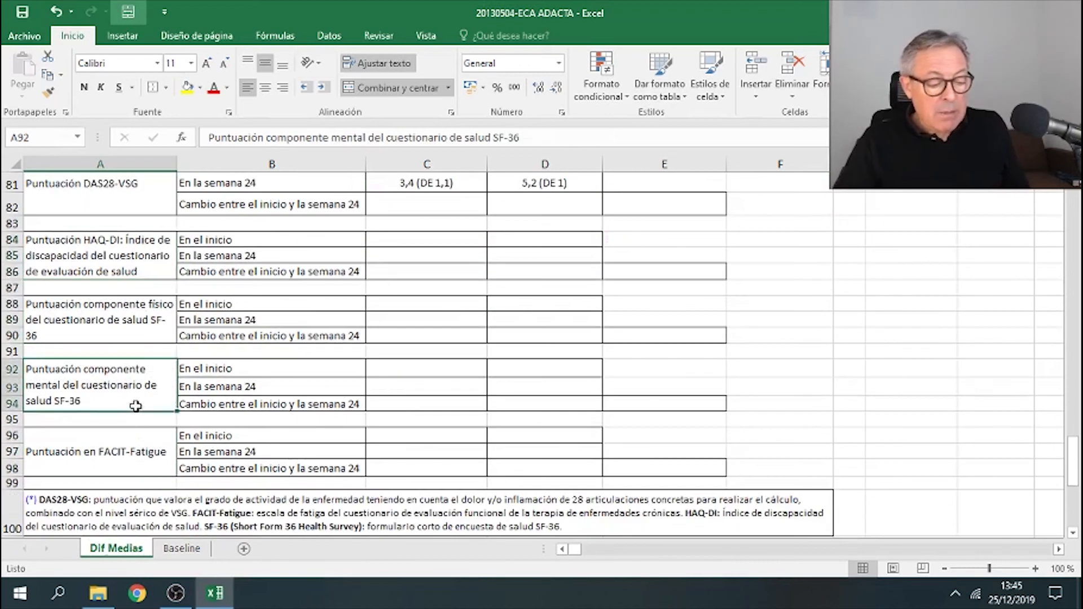
{"action": "left_click", "coordinate": [107, 459]}
{"action": "scroll", "coordinate": [106, 458], "scroll_direction": "up", "scroll_amount": 5}
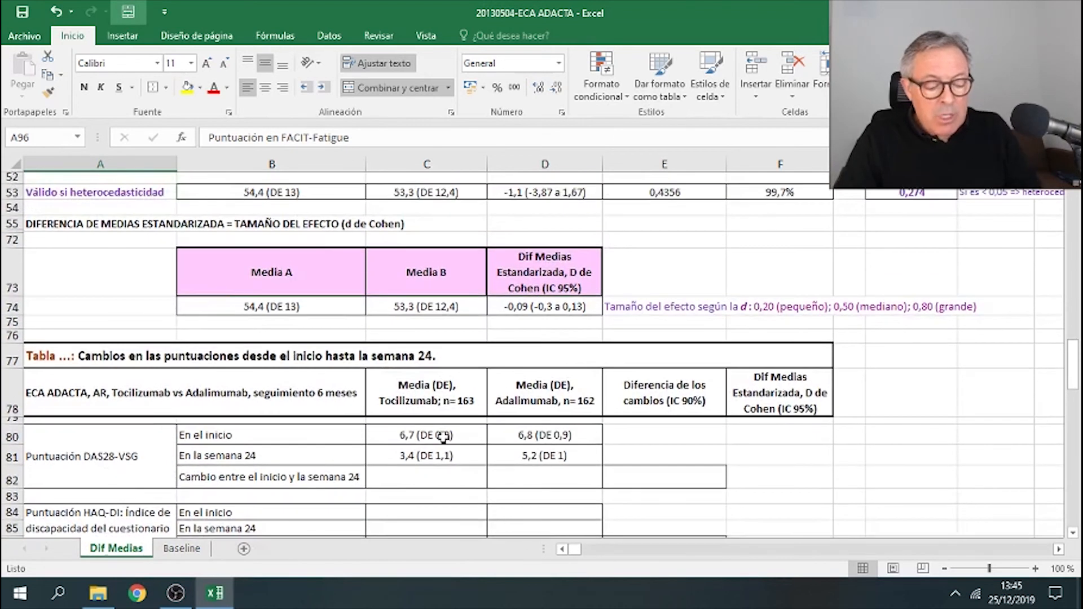
{"action": "scroll", "coordinate": [444, 436], "scroll_direction": "down", "scroll_amount": 1}
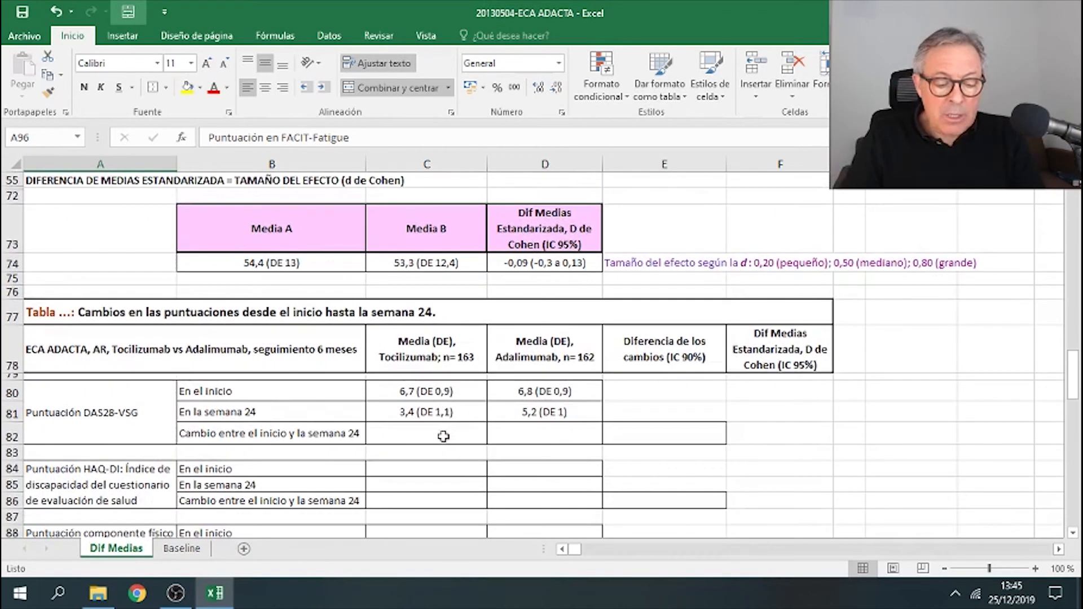
{"action": "left_click", "coordinate": [666, 396]}
{"action": "left_click", "coordinate": [444, 395]}
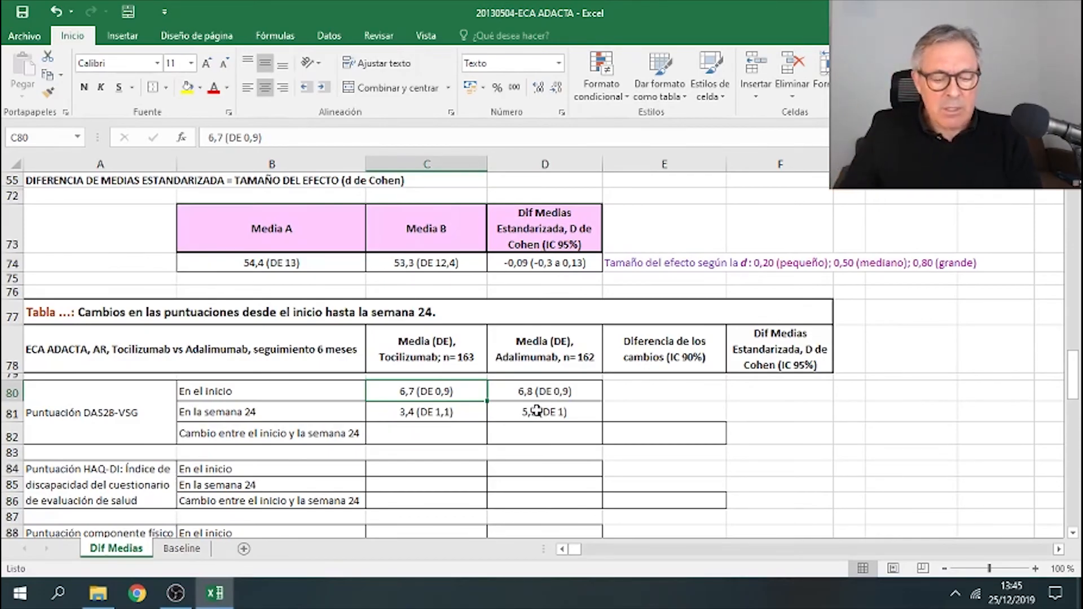
{"action": "left_click", "coordinate": [643, 392]}
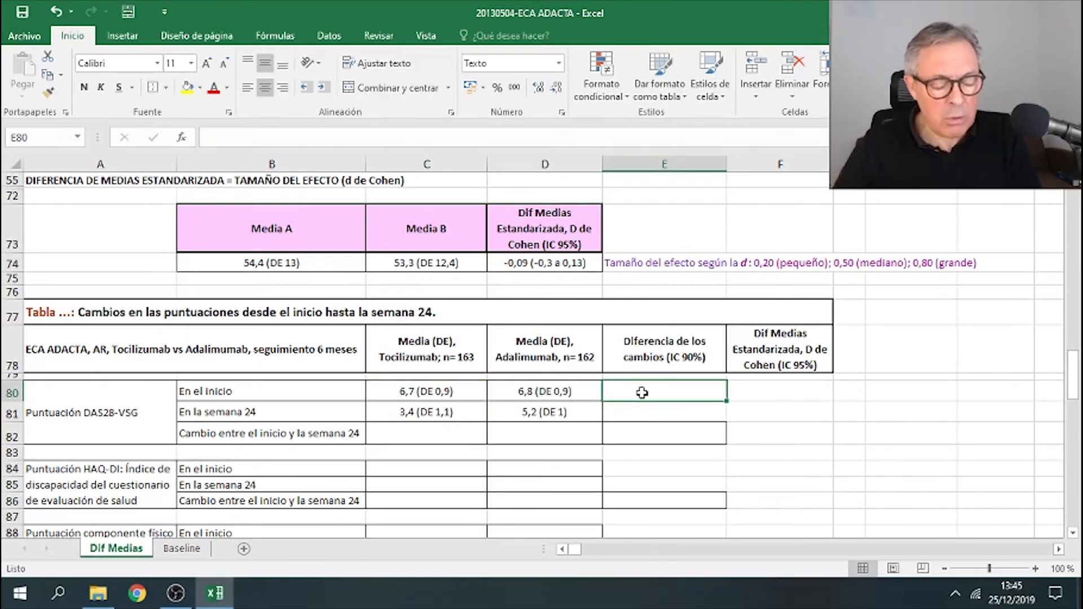
{"action": "left_click", "coordinate": [451, 393]}
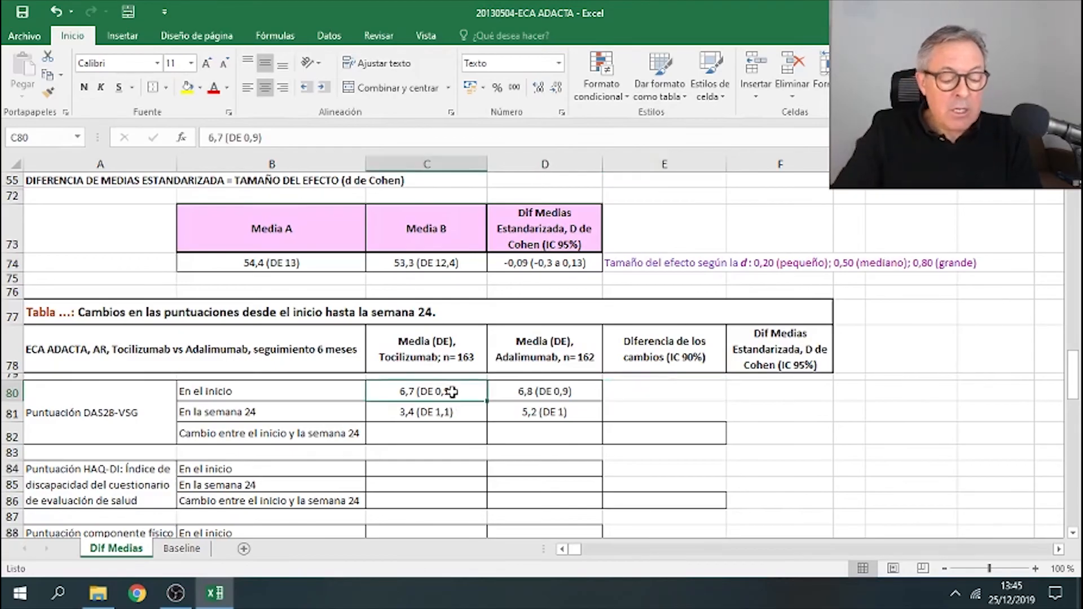
{"action": "left_click", "coordinate": [549, 391]}
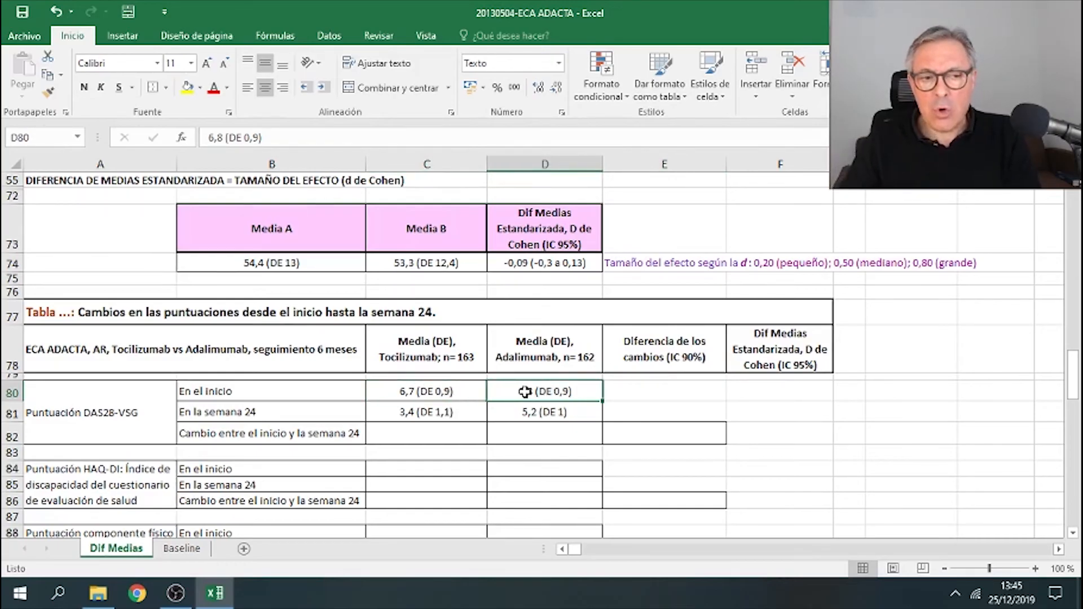
{"action": "left_click", "coordinate": [450, 408]}
{"action": "left_click", "coordinate": [533, 413]}
{"action": "left_click", "coordinate": [551, 393]}
{"action": "left_click", "coordinate": [533, 411]}
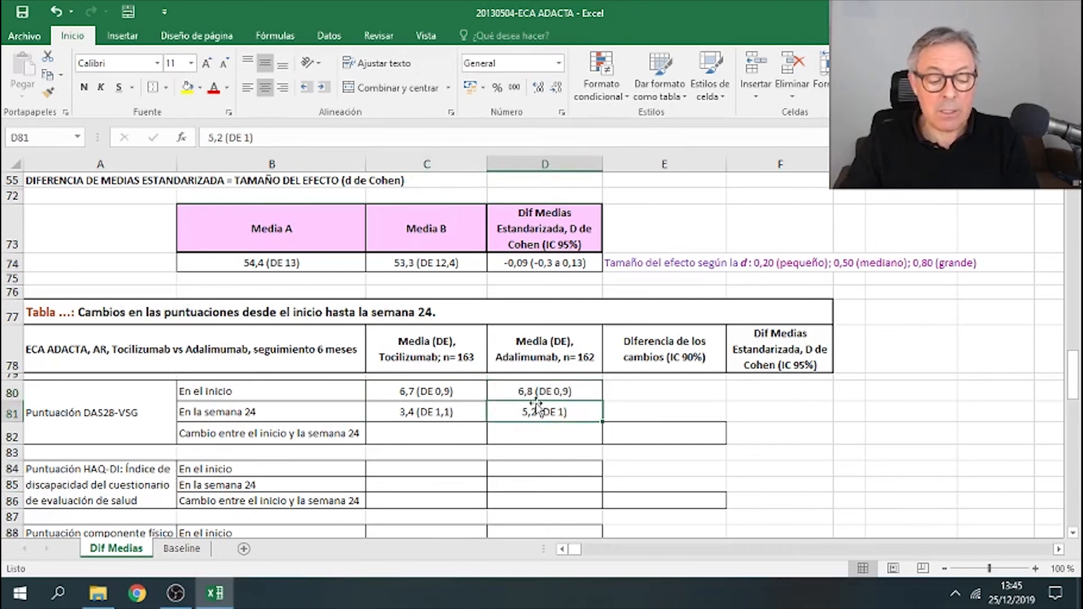
{"action": "left_click", "coordinate": [530, 393]}
{"action": "left_click", "coordinate": [447, 393]}
{"action": "left_click", "coordinate": [539, 395]}
{"action": "left_click", "coordinate": [482, 393]}
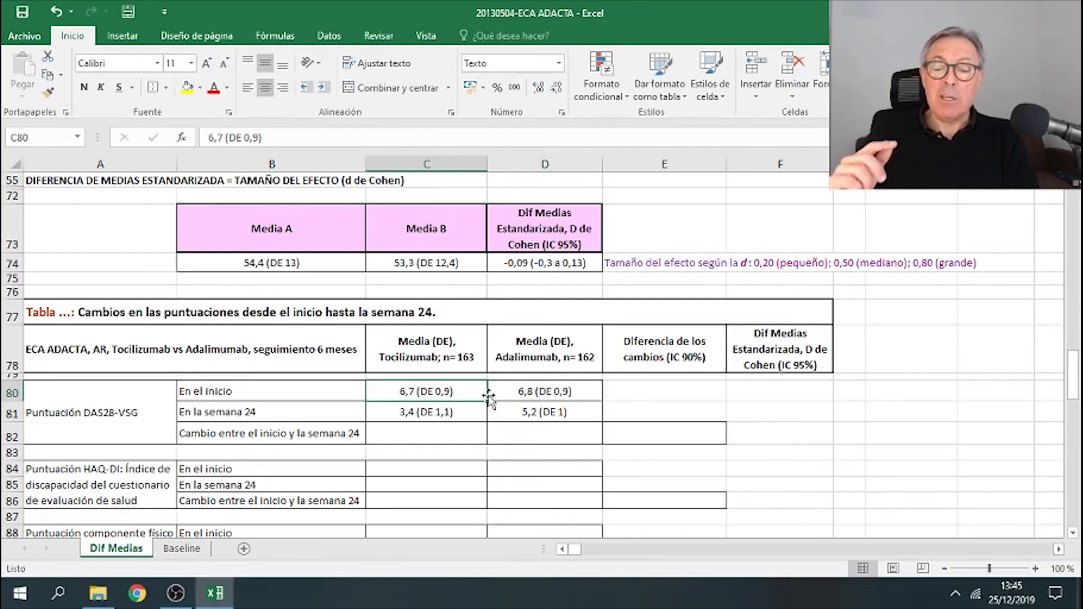
{"action": "left_click", "coordinate": [401, 418]}
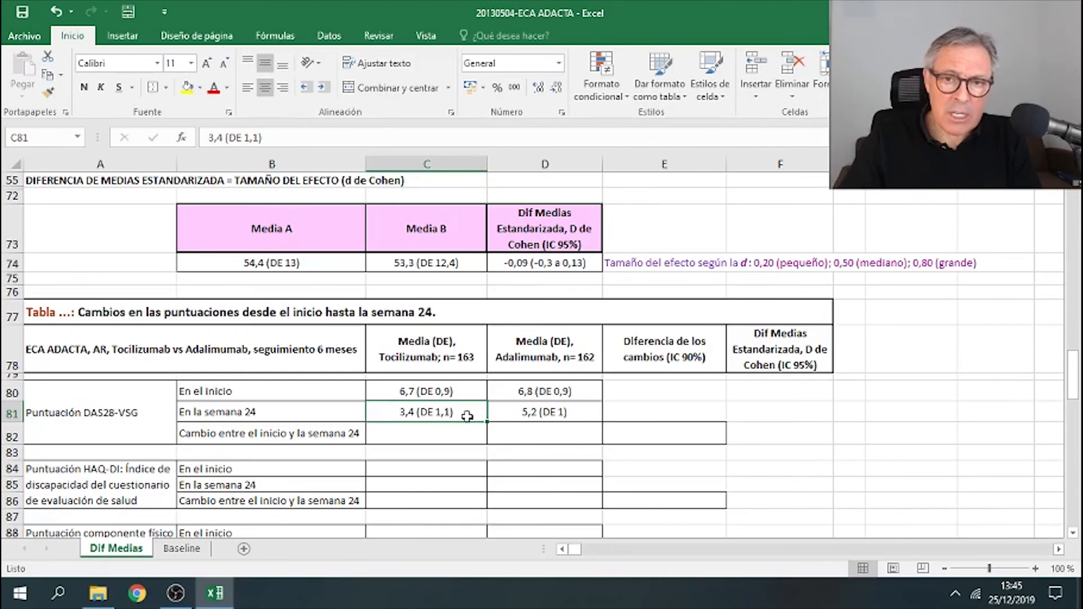
{"action": "left_click", "coordinate": [518, 415]}
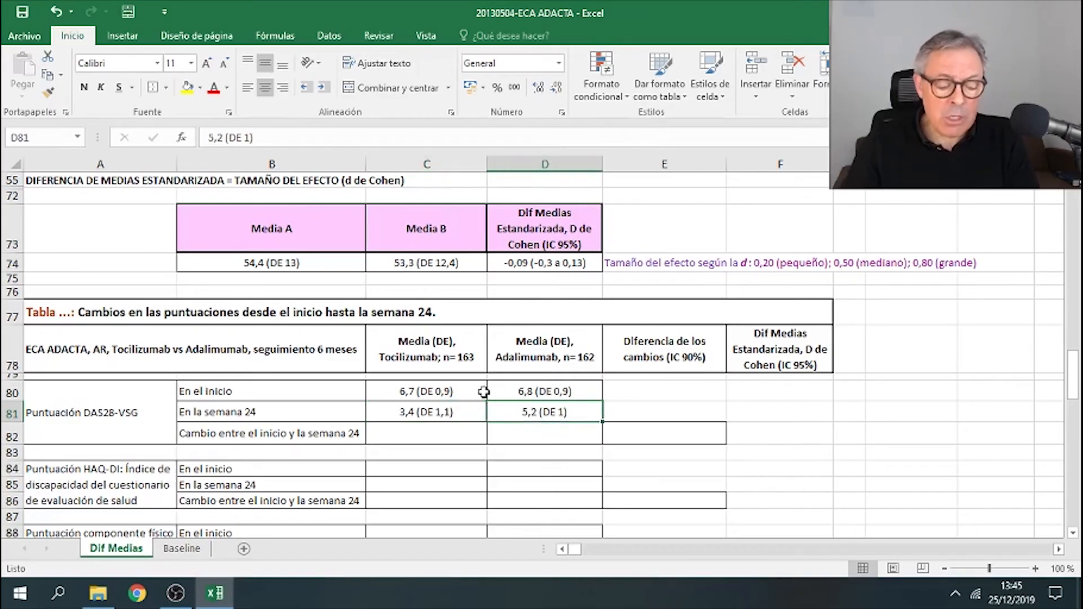
- Paste the DAS28-VSG baseline and week-24 summaries into the Tocilizumab and Adalimumab columns of the changes table
{"action": "left_click_drag", "start_coordinate": [477, 390], "coordinate": [471, 402]}
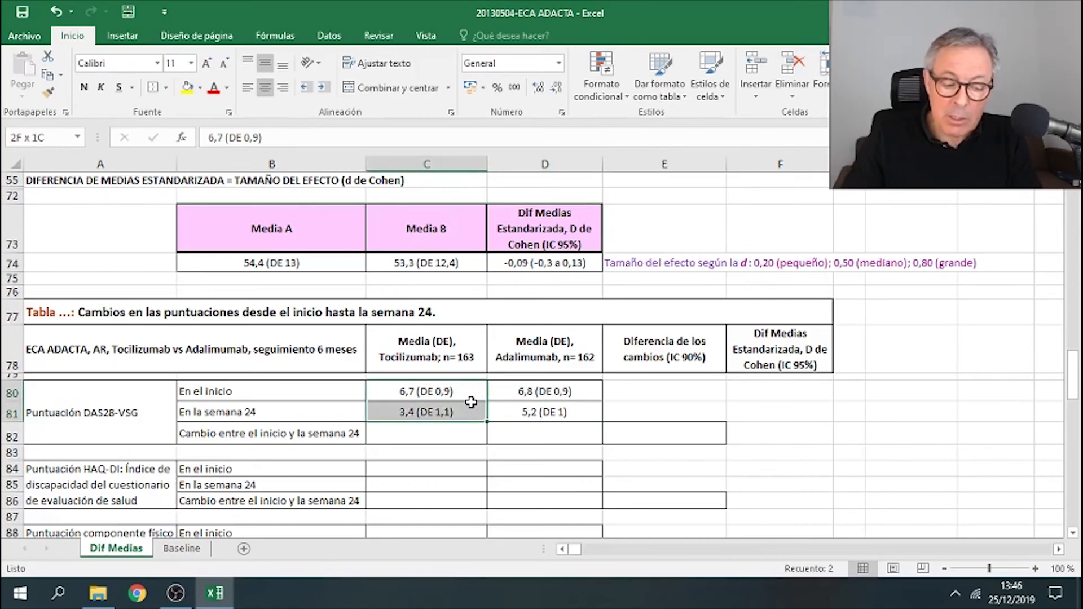
{"action": "key", "text": "ctrl+v"}
{"action": "left_click_drag", "start_coordinate": [556, 388], "coordinate": [555, 407]}
{"action": "key", "text": "ctrl+v"}
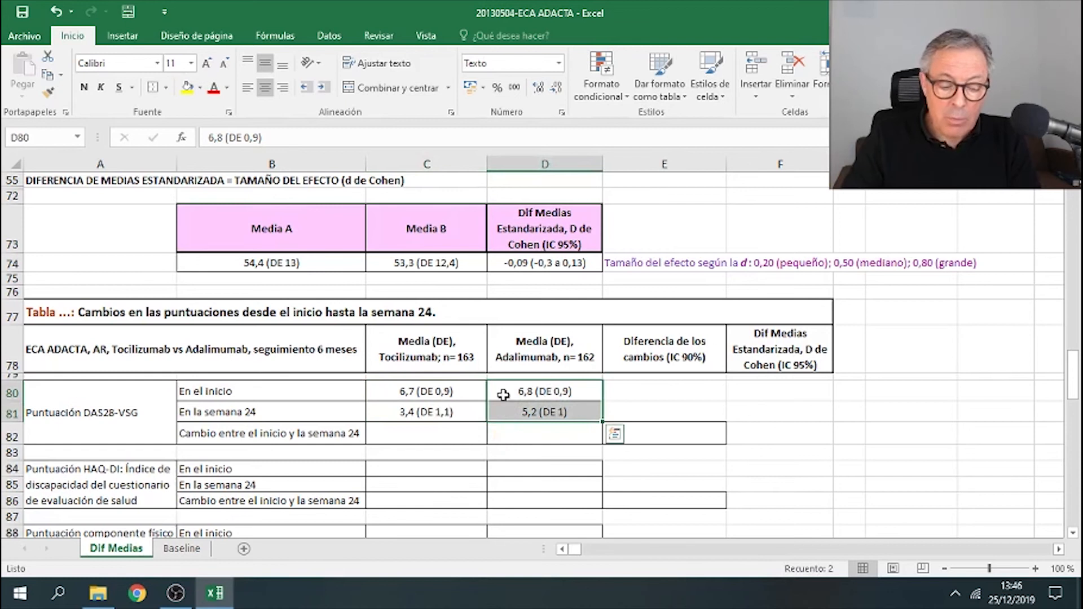
- Inspect the DAS28-VSG summary cells and the empty change row of the changes-from-baseline table
{"action": "left_click", "coordinate": [467, 390]}
{"action": "left_click", "coordinate": [456, 437]}
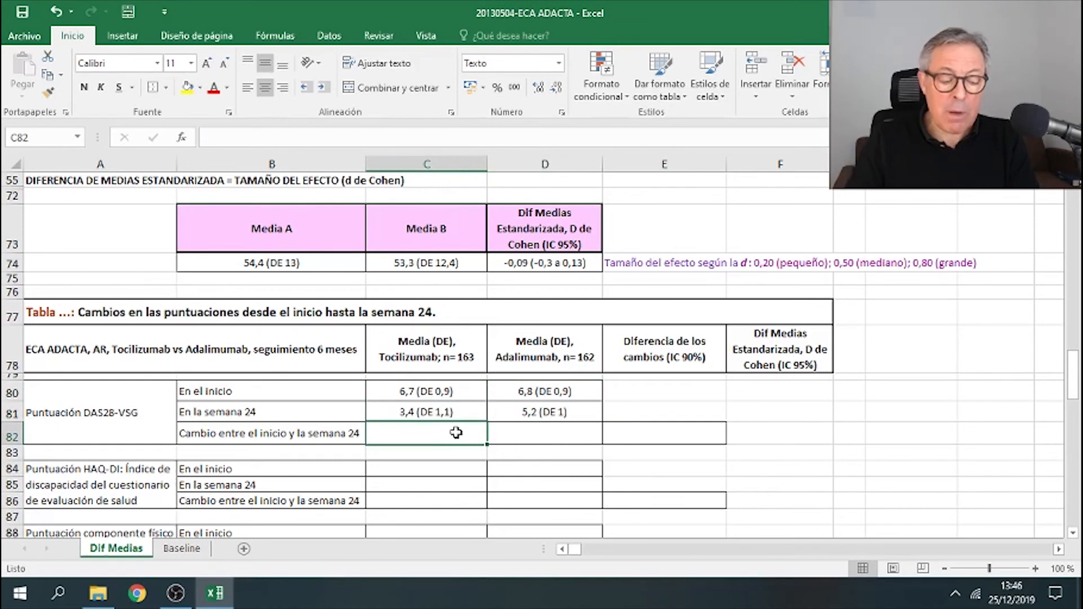
{"action": "left_click", "coordinate": [524, 437]}
{"action": "left_click", "coordinate": [451, 442]}
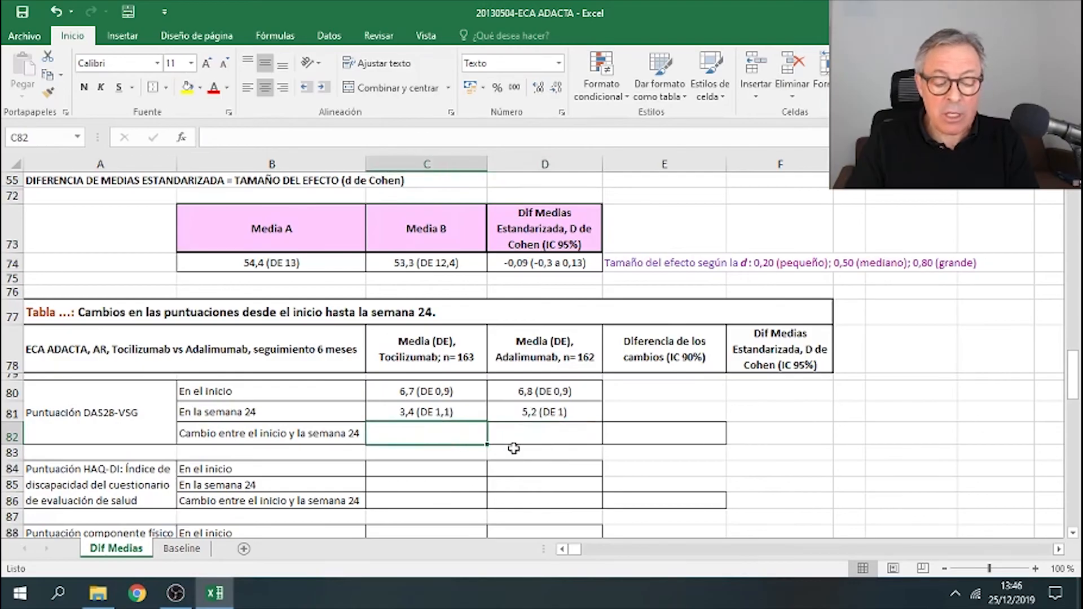
{"action": "left_click", "coordinate": [542, 433]}
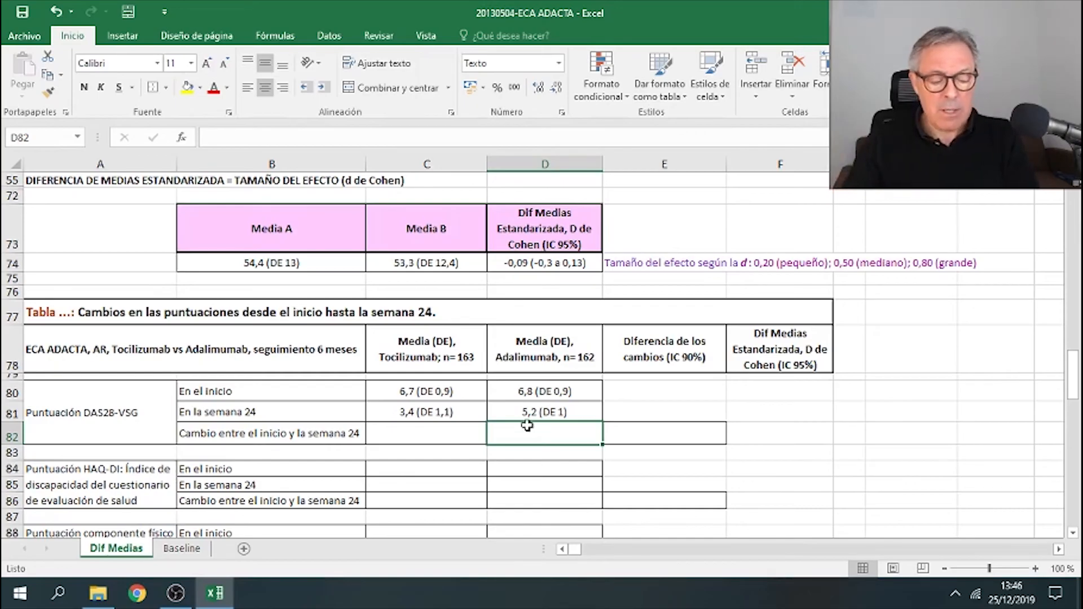
{"action": "left_click_drag", "start_coordinate": [471, 391], "coordinate": [468, 406]}
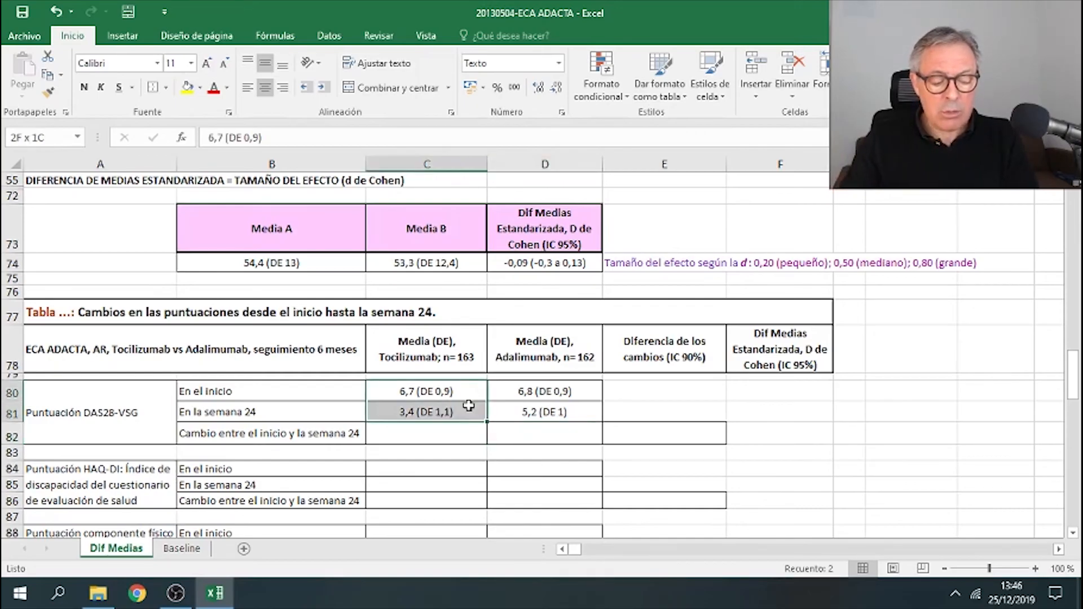
{"action": "left_click", "coordinate": [467, 434]}
{"action": "left_click_drag", "start_coordinate": [573, 388], "coordinate": [581, 407]}
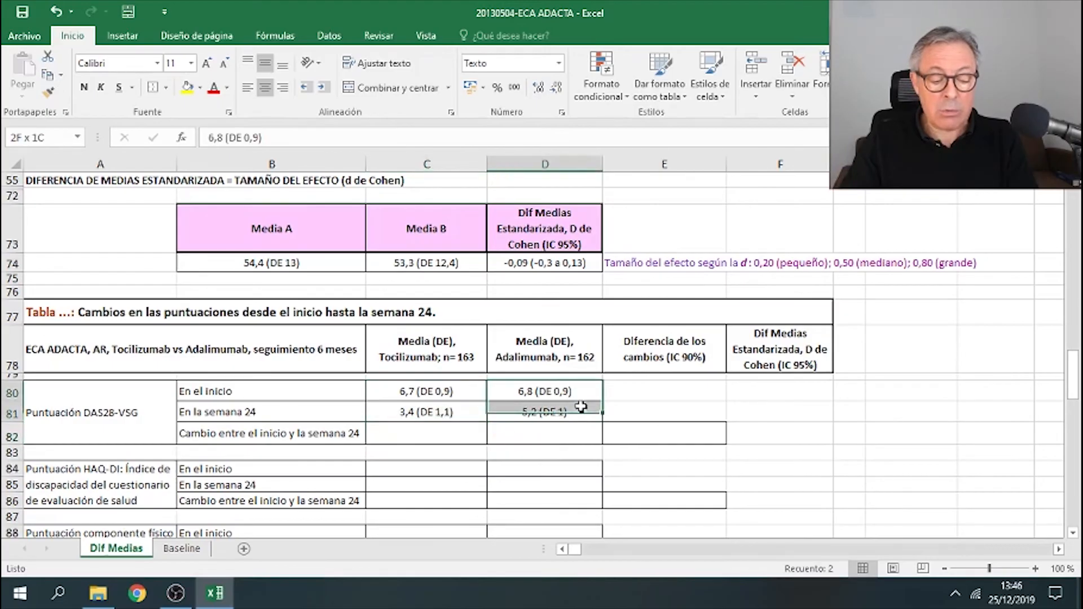
{"action": "left_click", "coordinate": [570, 436]}
{"action": "left_click_drag", "start_coordinate": [462, 432], "coordinate": [511, 439]}
{"action": "left_click", "coordinate": [667, 437]}
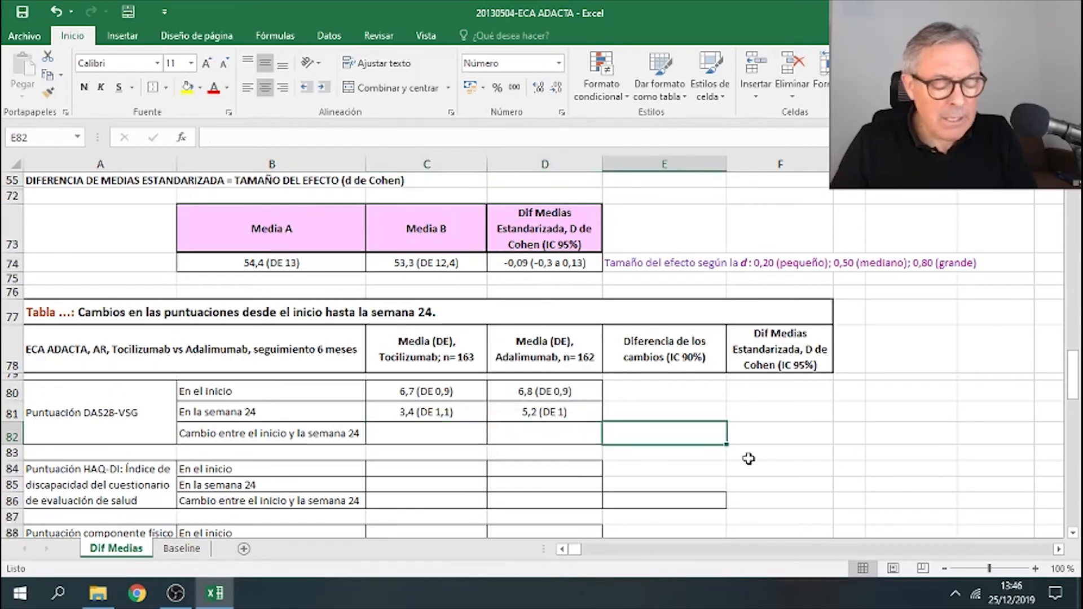
{"action": "left_click_drag", "start_coordinate": [469, 394], "coordinate": [451, 412]}
{"action": "right_click", "coordinate": [473, 395]}
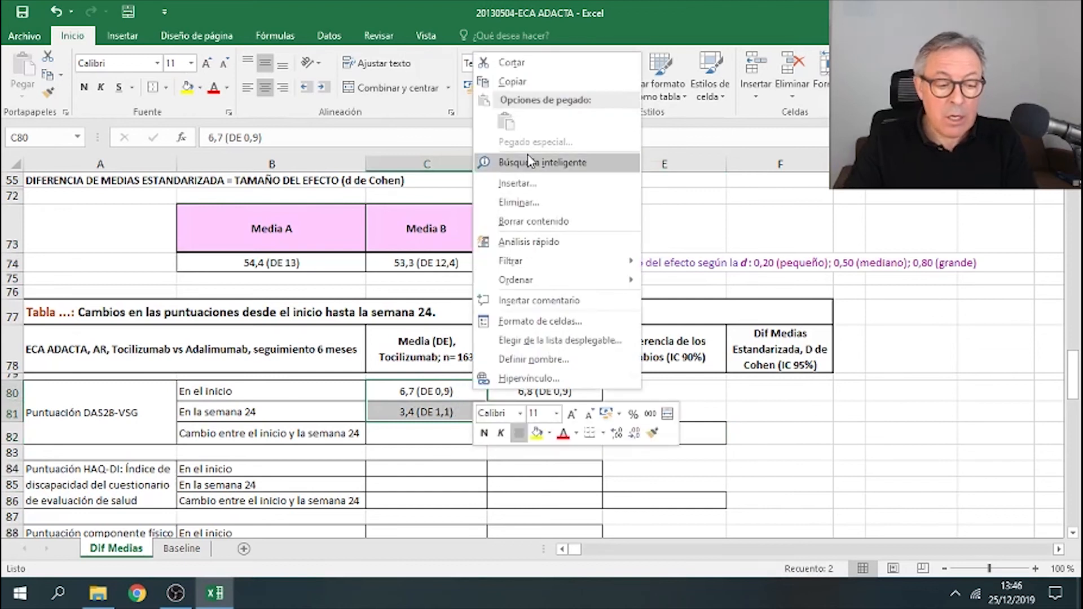
{"action": "left_click", "coordinate": [513, 81]}
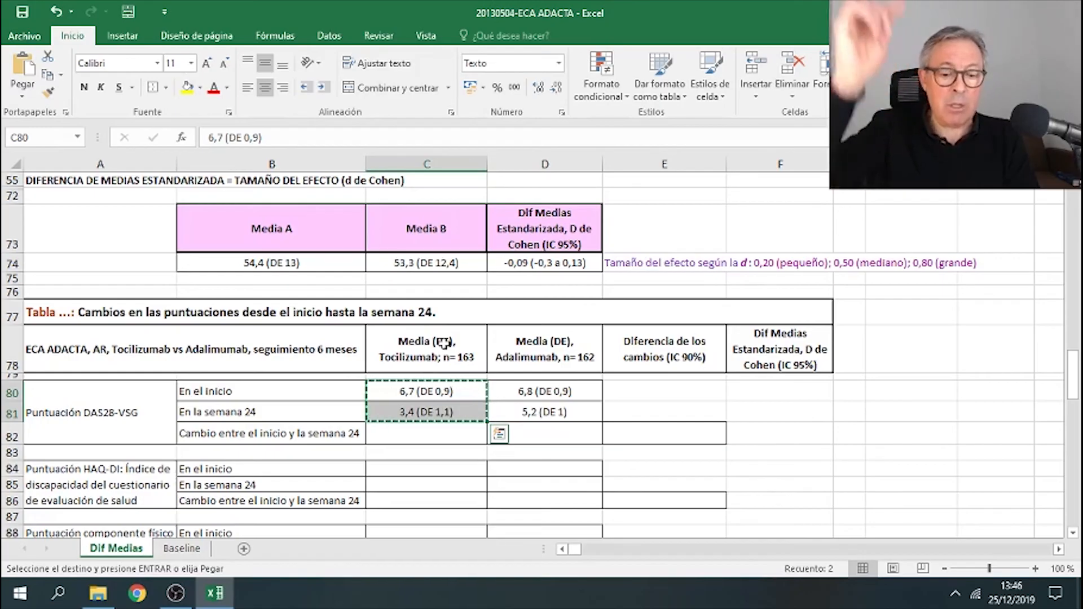
- Clear the helper cells beside the calculator's input table in columns F to I
{"action": "scroll", "coordinate": [634, 343], "scroll_direction": "up", "scroll_amount": 4}
{"action": "scroll", "coordinate": [635, 343], "scroll_direction": "up", "scroll_amount": 1}
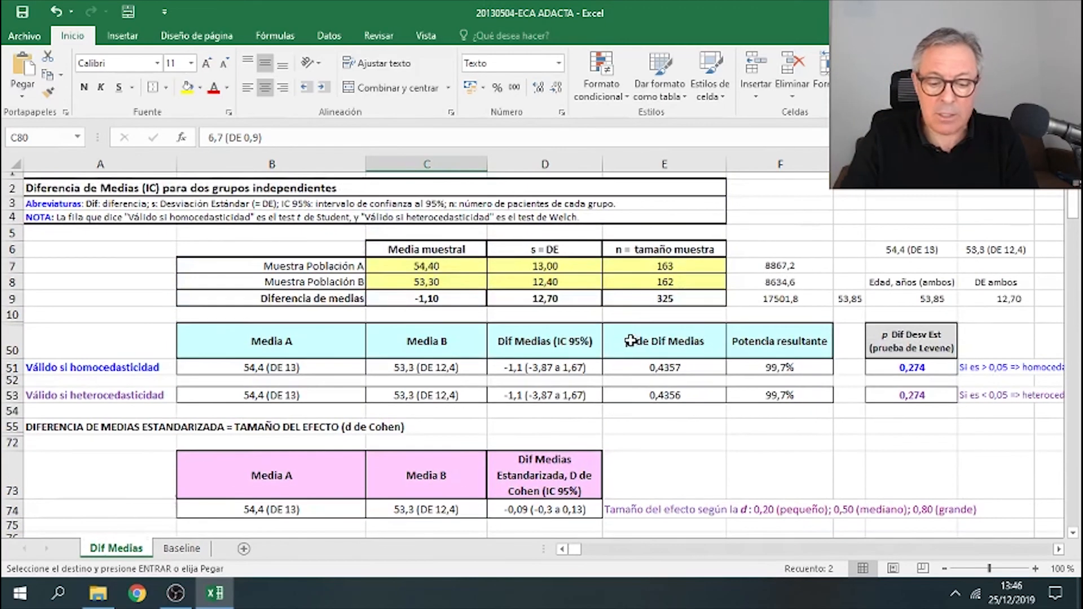
{"action": "left_click_drag", "start_coordinate": [802, 234], "coordinate": [991, 308]}
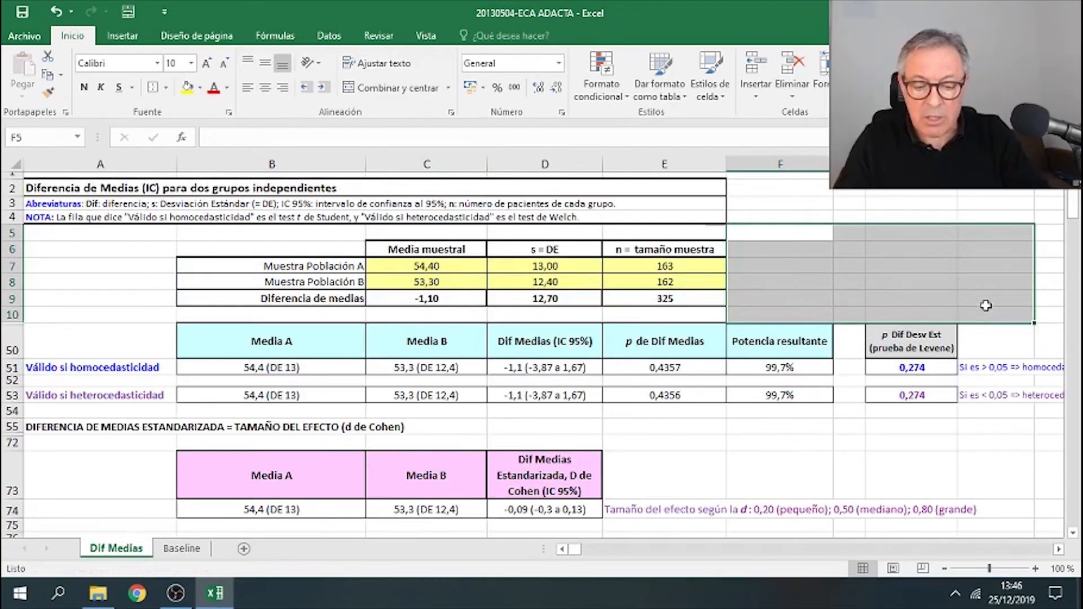
{"action": "key", "text": "Delete"}
{"action": "left_click", "coordinate": [982, 299]}
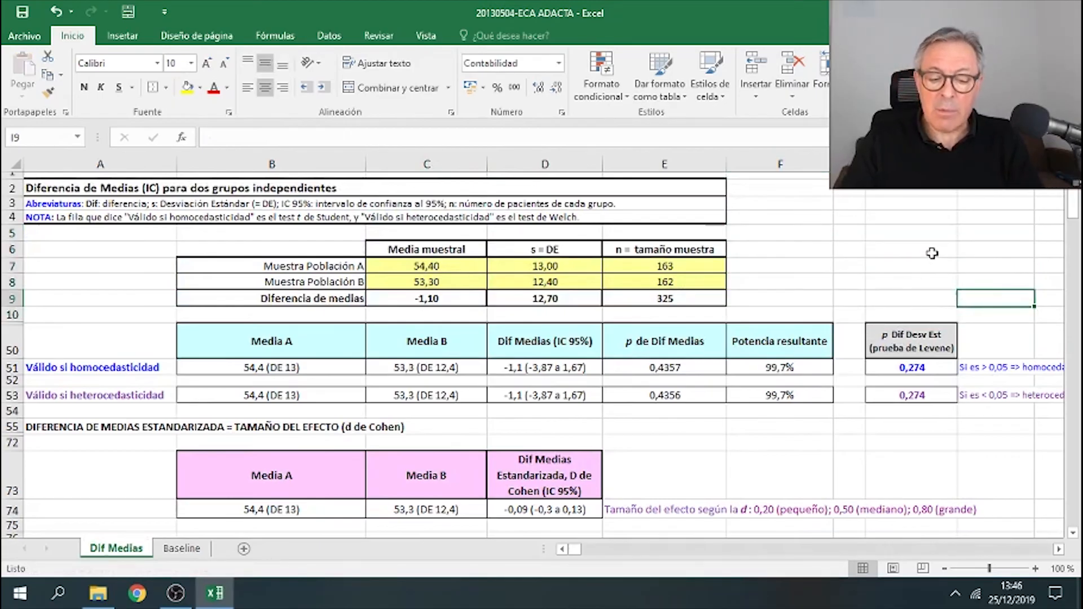
{"action": "right_click", "coordinate": [934, 251]}
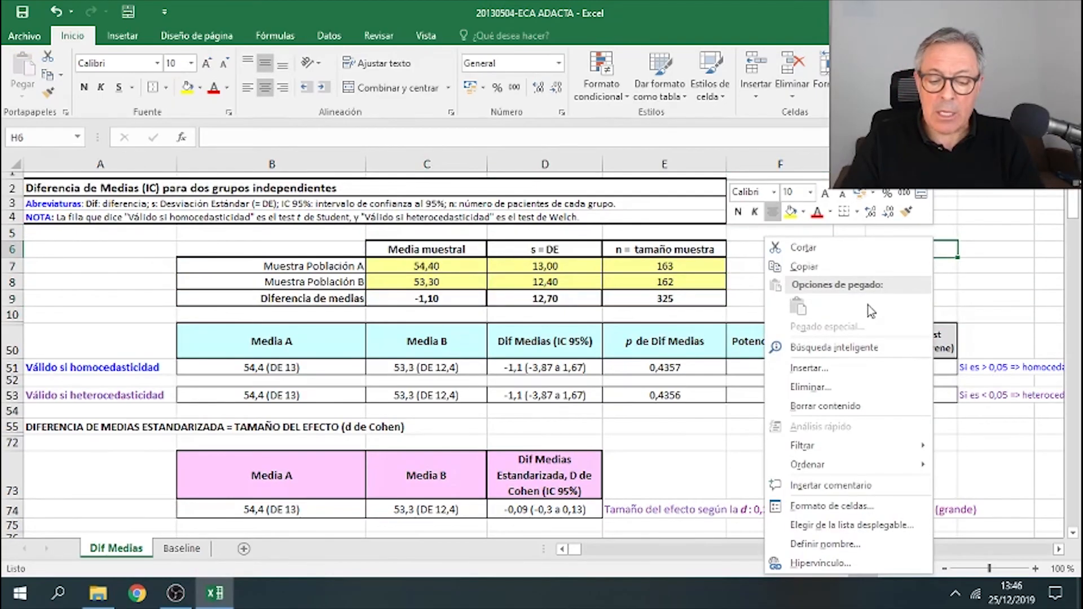
{"action": "left_click", "coordinate": [680, 441]}
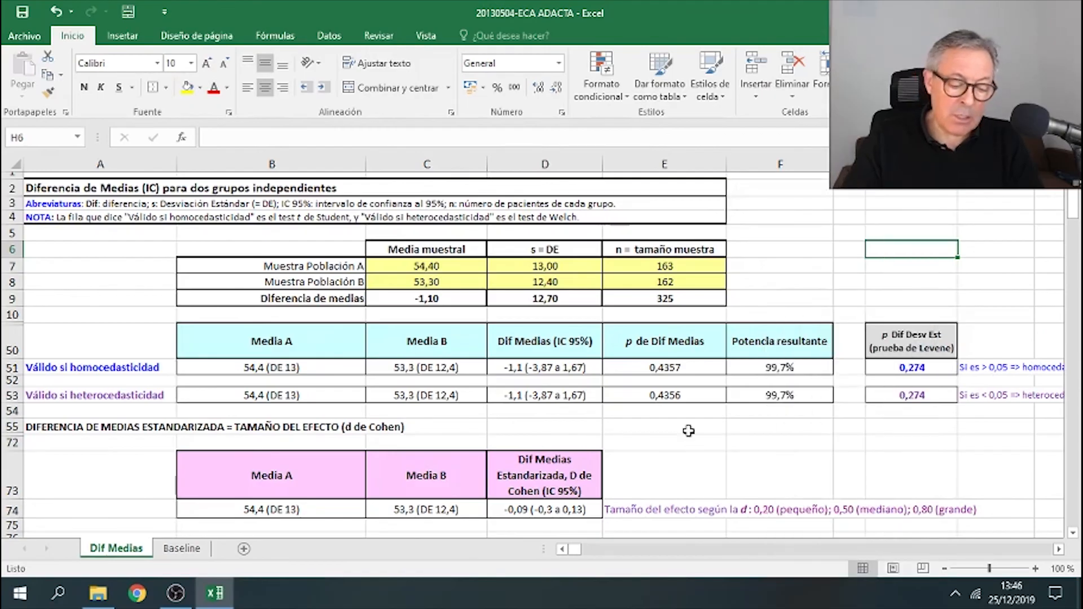
- Copy the Tocilizumab DAS28-VSG baseline and week-24 summaries and paste them into the helper cells beside the calculator
{"action": "scroll", "coordinate": [649, 418], "scroll_direction": "down", "scroll_amount": 6}
{"action": "left_click_drag", "start_coordinate": [474, 293], "coordinate": [467, 309]}
{"action": "key", "text": "ctrl+c"}
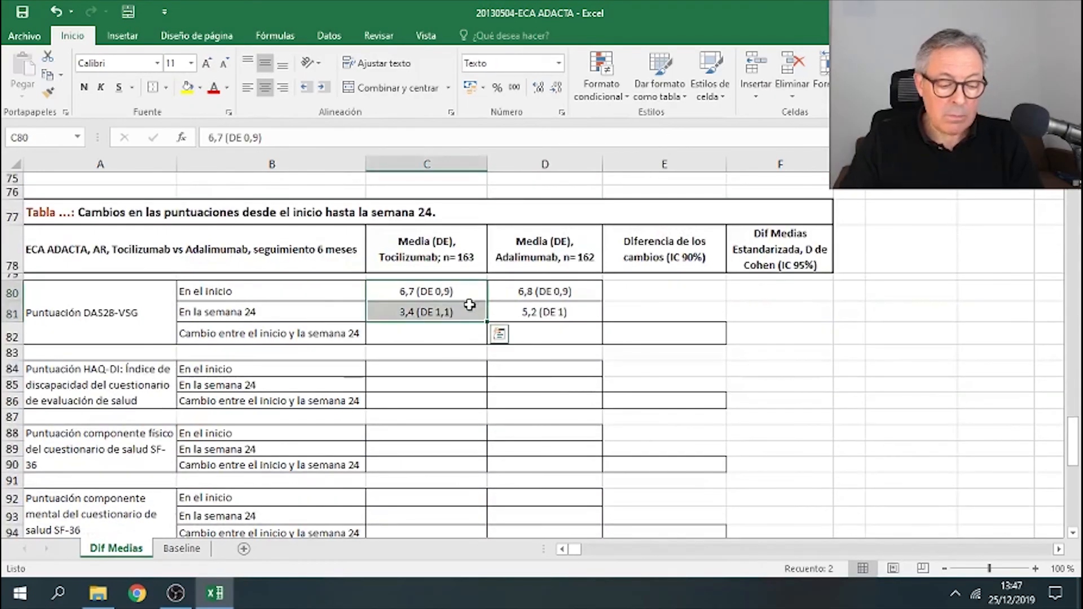
{"action": "right_click", "coordinate": [467, 310]}
{"action": "left_click", "coordinate": [520, 267]}
{"action": "scroll", "coordinate": [617, 310], "scroll_direction": "up", "scroll_amount": 6}
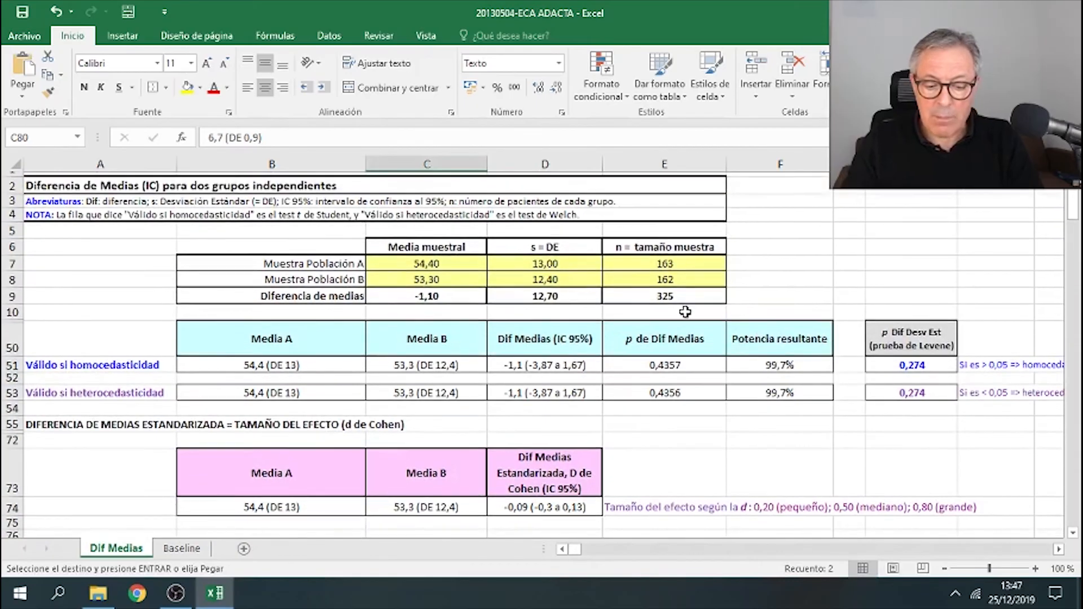
{"action": "right_click", "coordinate": [893, 250]}
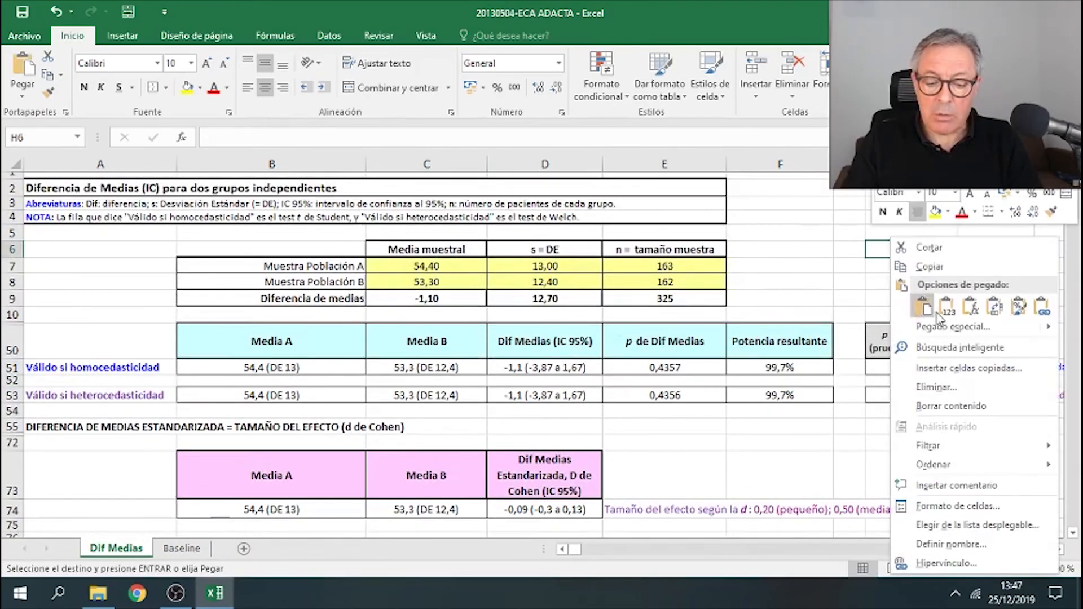
{"action": "left_click", "coordinate": [917, 312]}
- Set the sample size of both populations to 163
{"action": "left_click", "coordinate": [699, 264]}
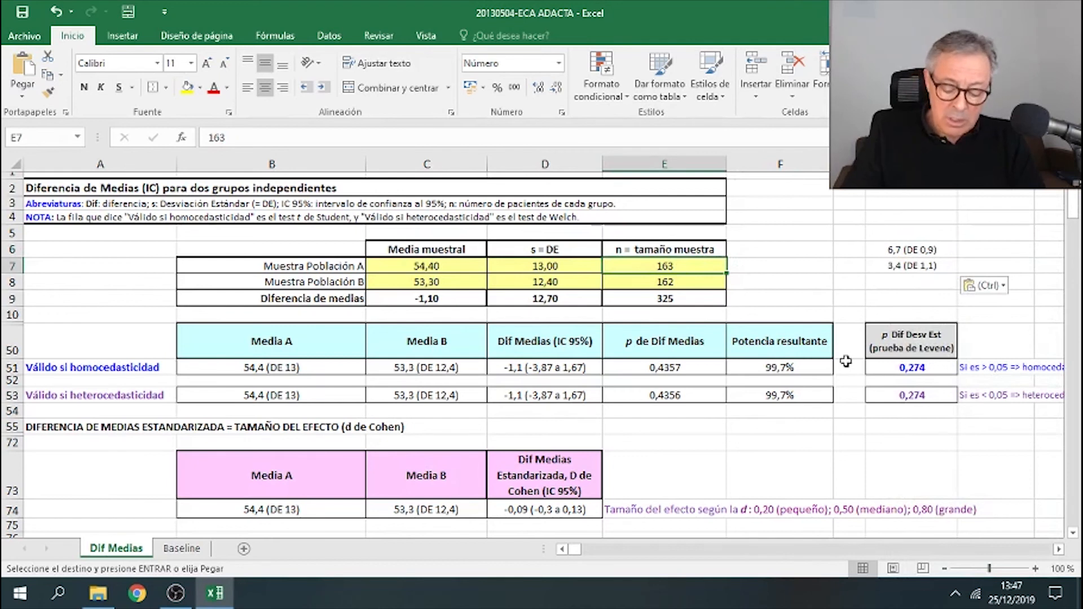
{"action": "type", "text": "163"}
{"action": "key", "text": "Return"}
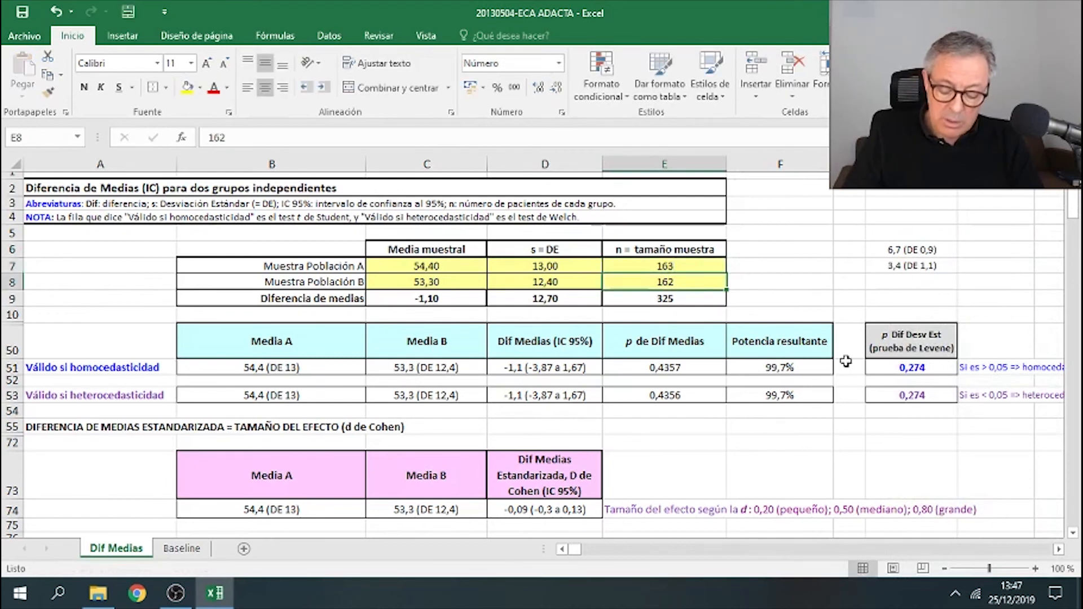
{"action": "type", "text": "163"}
{"action": "key", "text": "Return"}
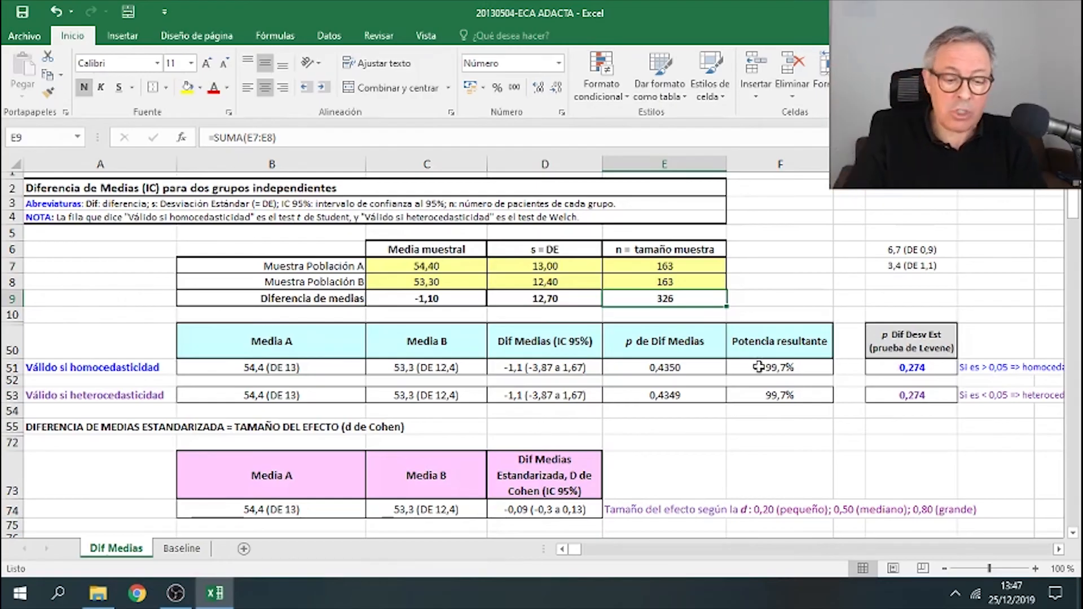
- Replace the calculator's inputs with mean 6,7 and SD 0,9 for population A, and mean 3,4 and SD 1,1 for population B
{"action": "left_click", "coordinate": [480, 270]}
{"action": "left_click_drag", "start_coordinate": [480, 270], "coordinate": [492, 278]}
{"action": "key", "text": "Delete"}
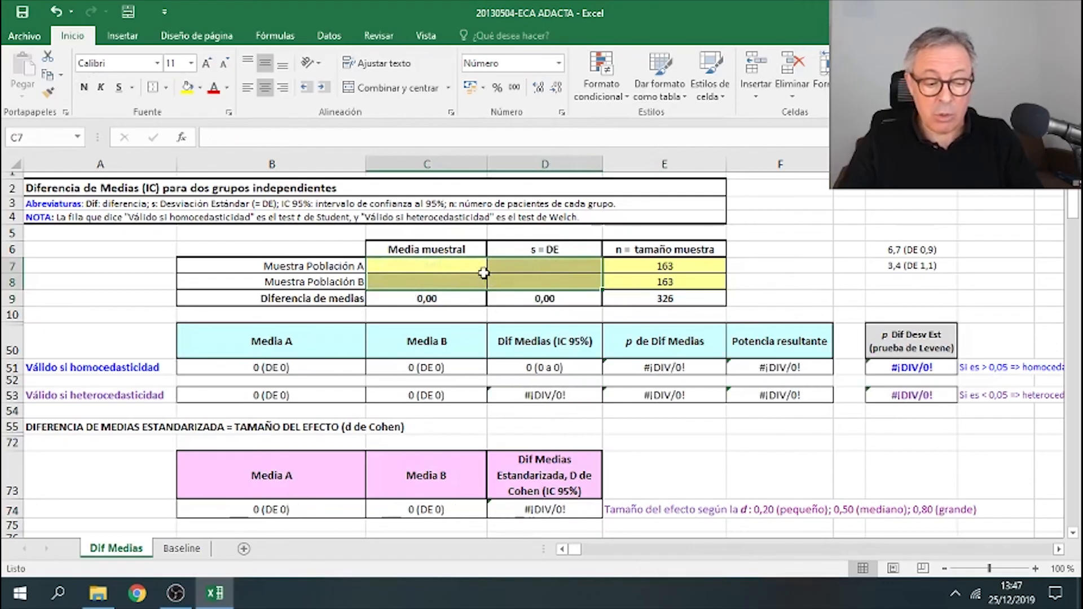
{"action": "type", "text": "6,7"}
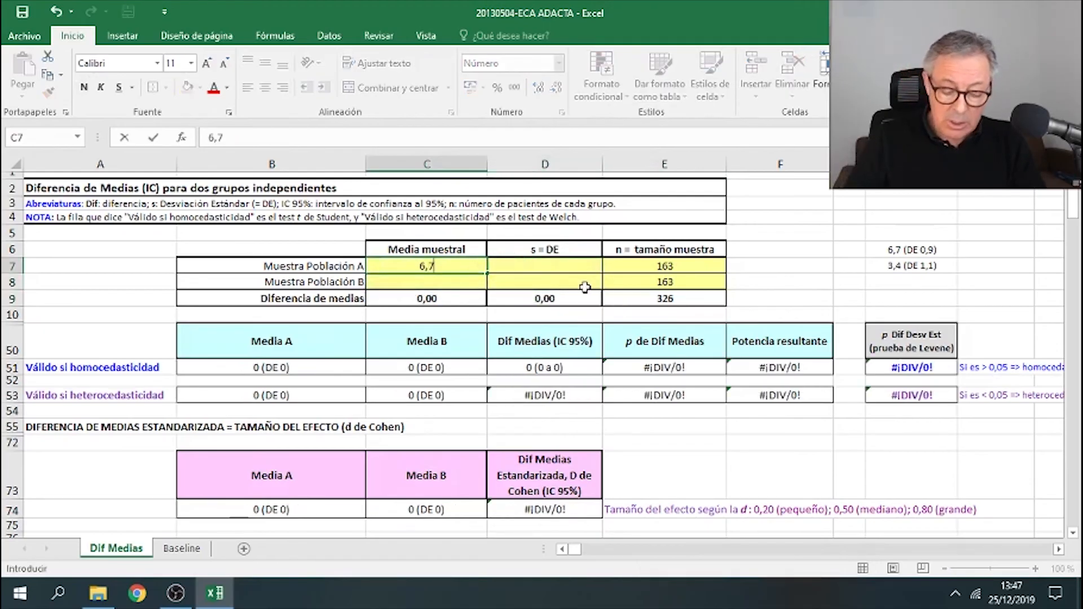
{"action": "key", "text": "Tab"}
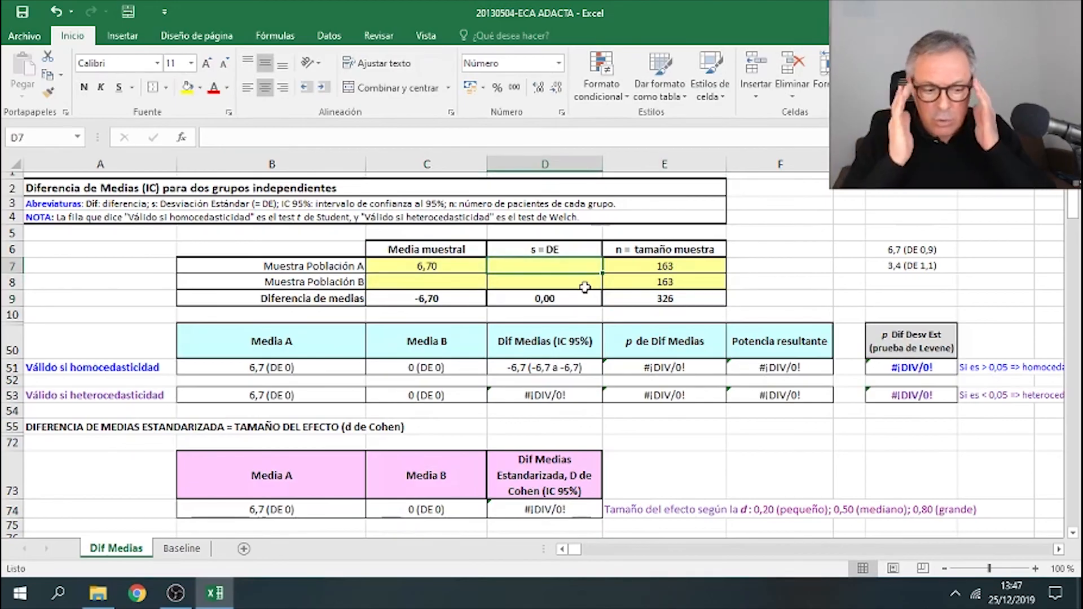
{"action": "type", "text": ","}
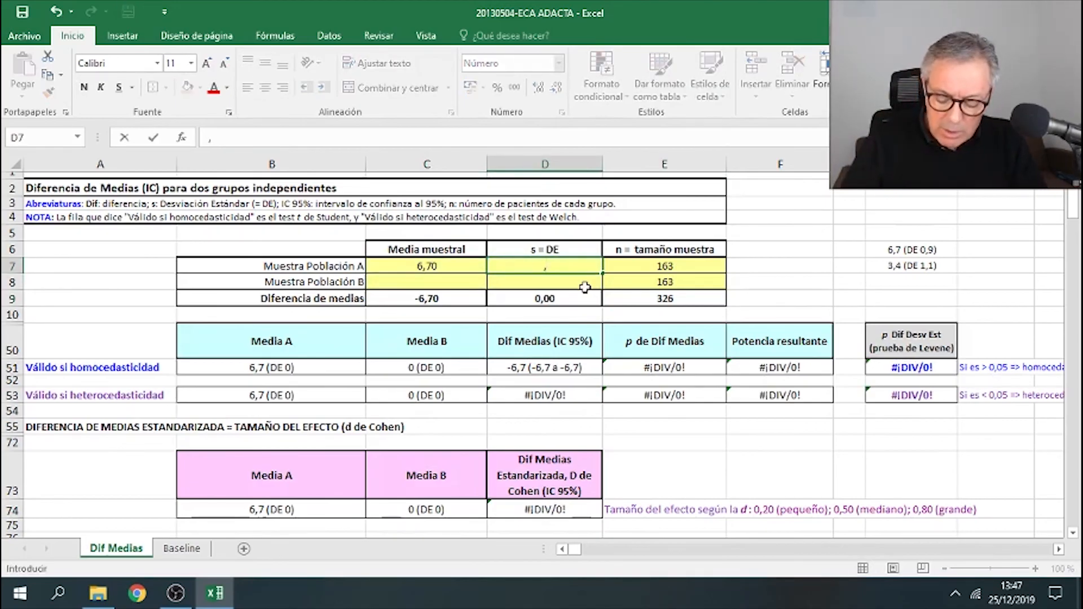
{"action": "type", "text": "9"}
{"action": "left_click", "coordinate": [585, 288]}
{"action": "key", "text": "Left"}
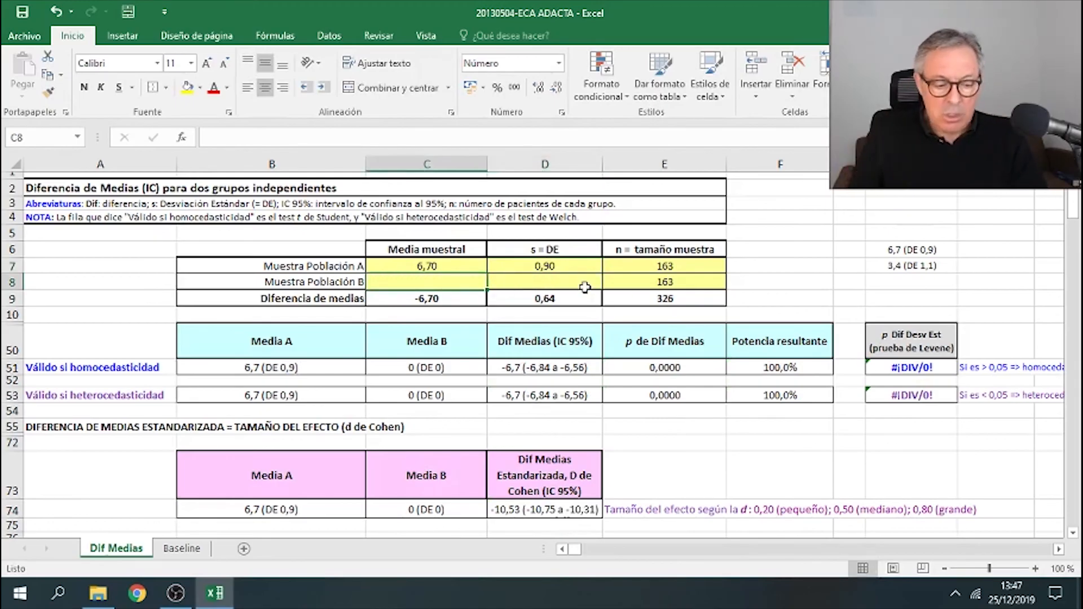
{"action": "type", "text": "3,4"}
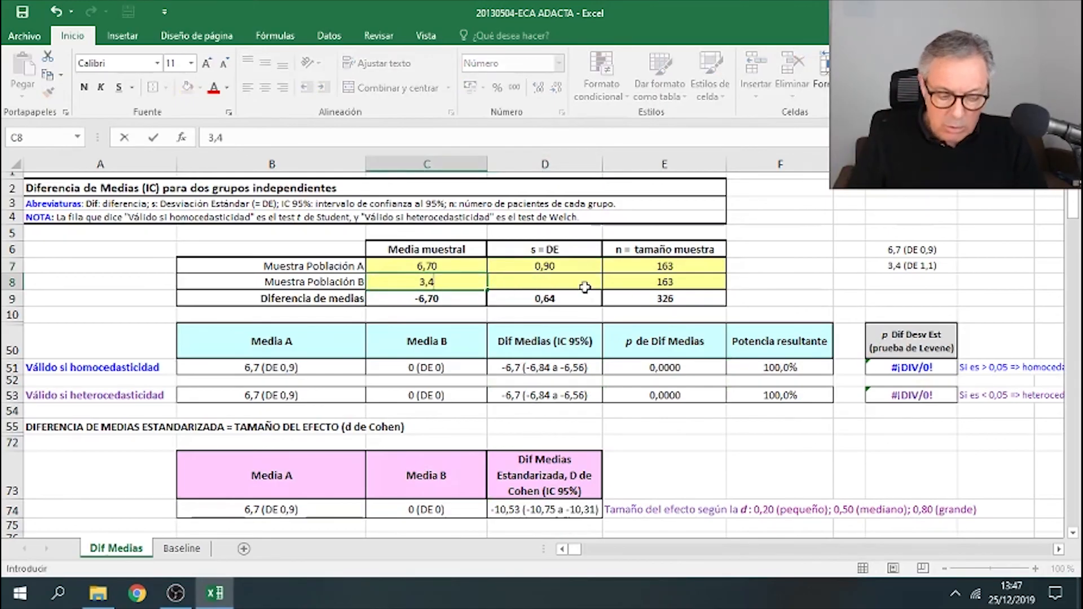
{"action": "left_click", "coordinate": [585, 287]}
{"action": "type", "text": "1,1"}
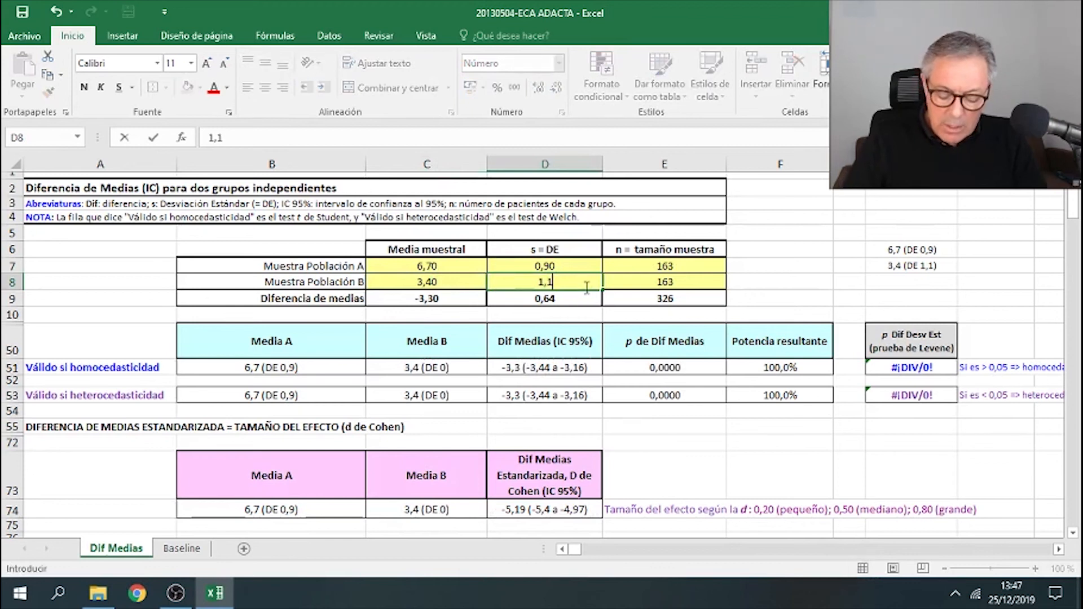
{"action": "key", "text": "Return"}
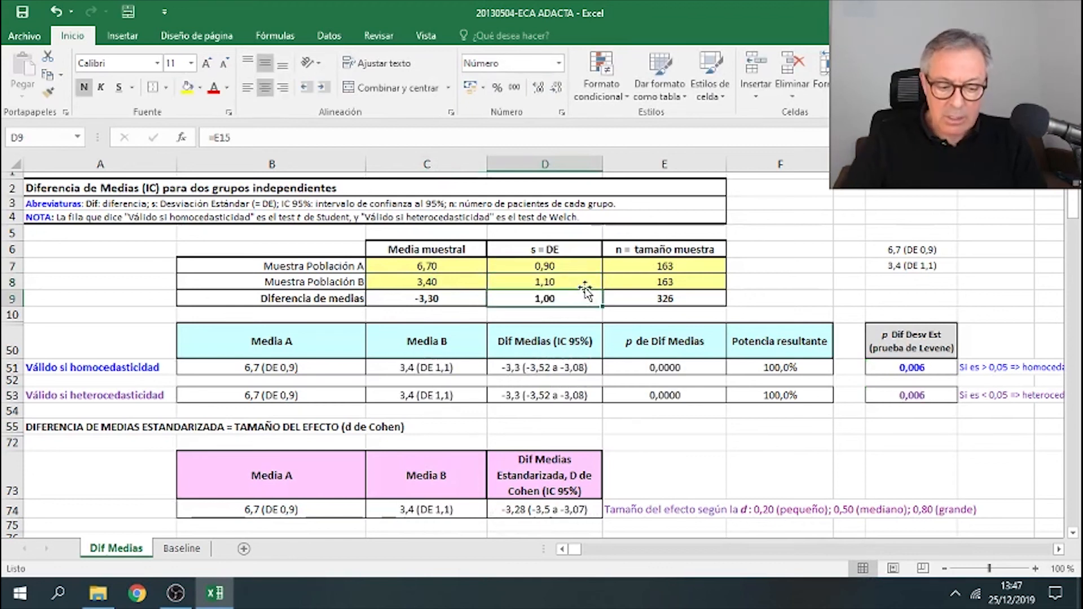
- Inspect the formulas in the Diferencia de medias row of the calculator
{"action": "left_click", "coordinate": [765, 299]}
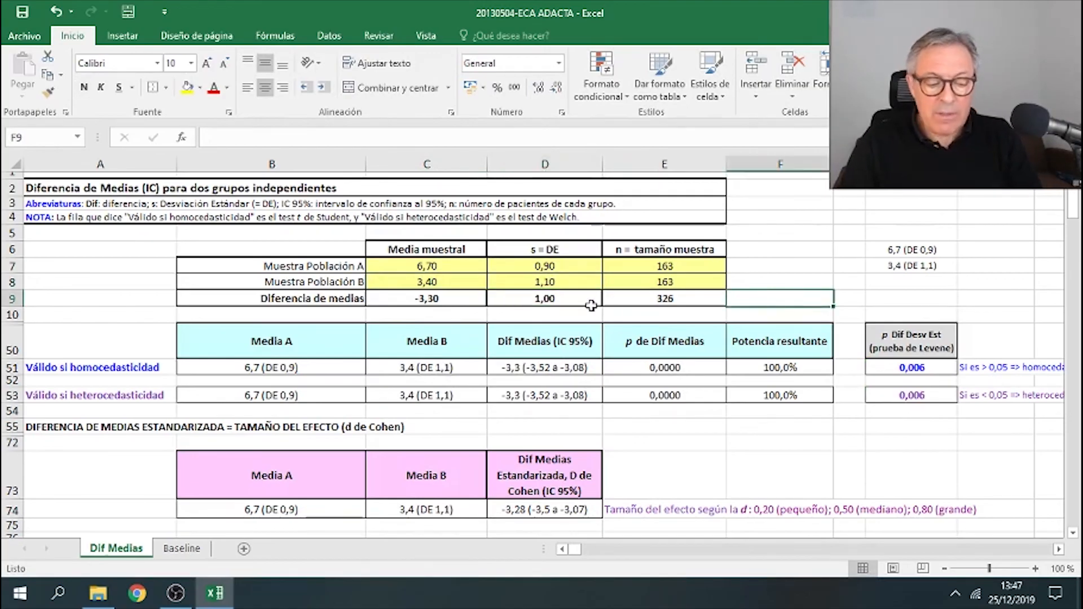
{"action": "left_click", "coordinate": [468, 298]}
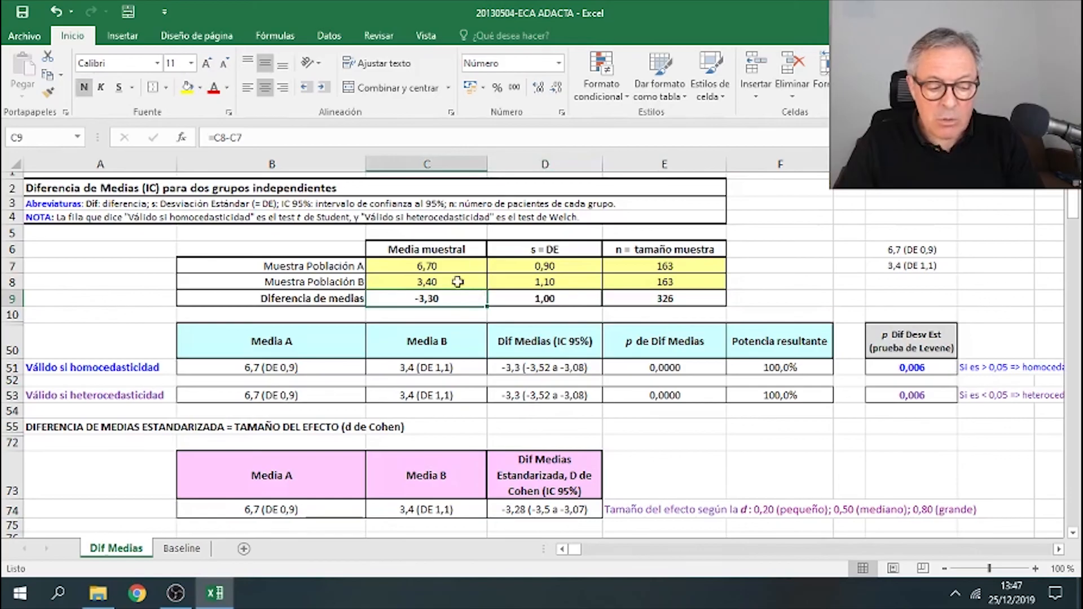
{"action": "left_click", "coordinate": [572, 298]}
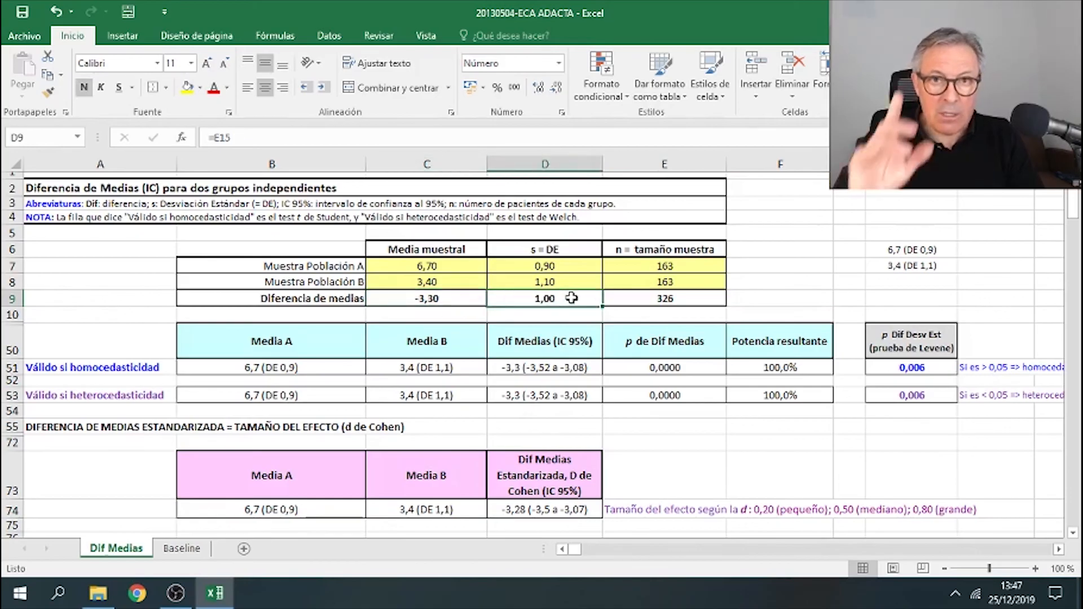
{"action": "key", "text": "Right"}
{"action": "key", "text": "Right"}
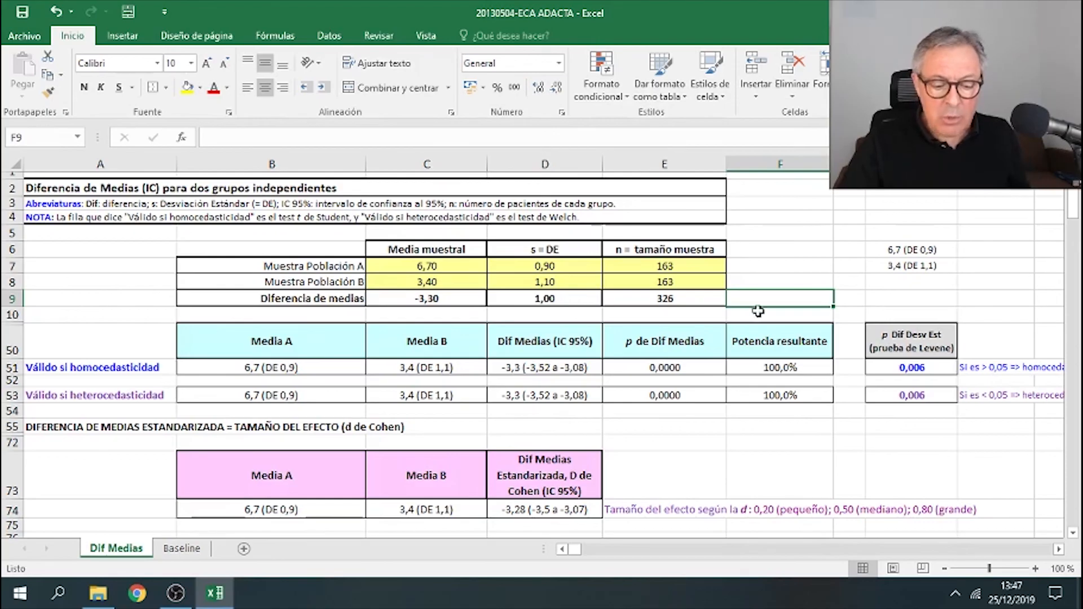
- Format the helper cell beside the Diferencia de medias row as text and enter -3,3 (DE 1)
{"action": "left_click", "coordinate": [559, 62]}
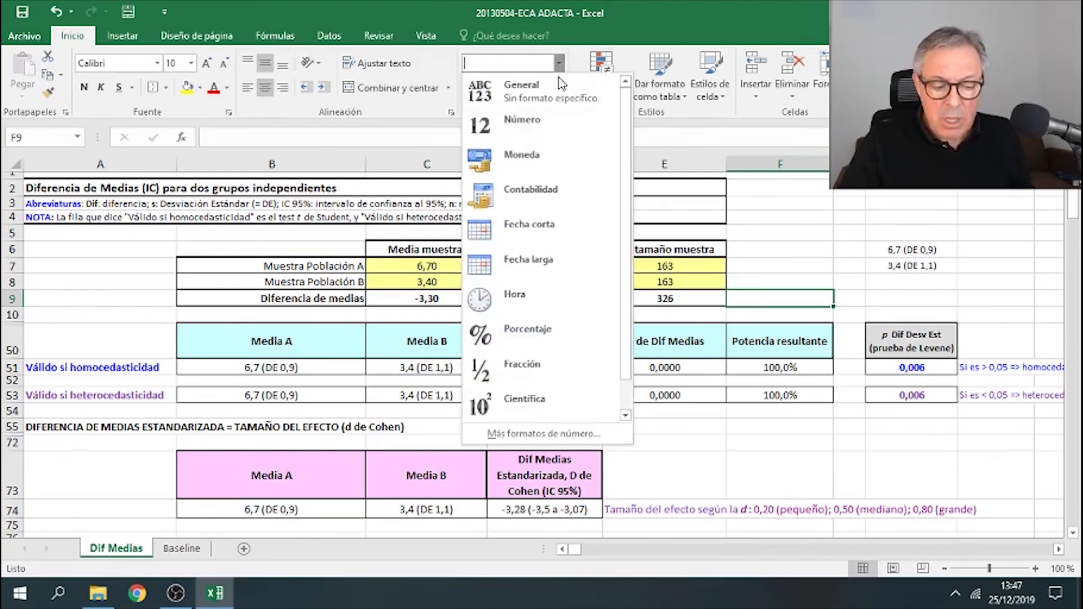
{"action": "left_click", "coordinate": [626, 417]}
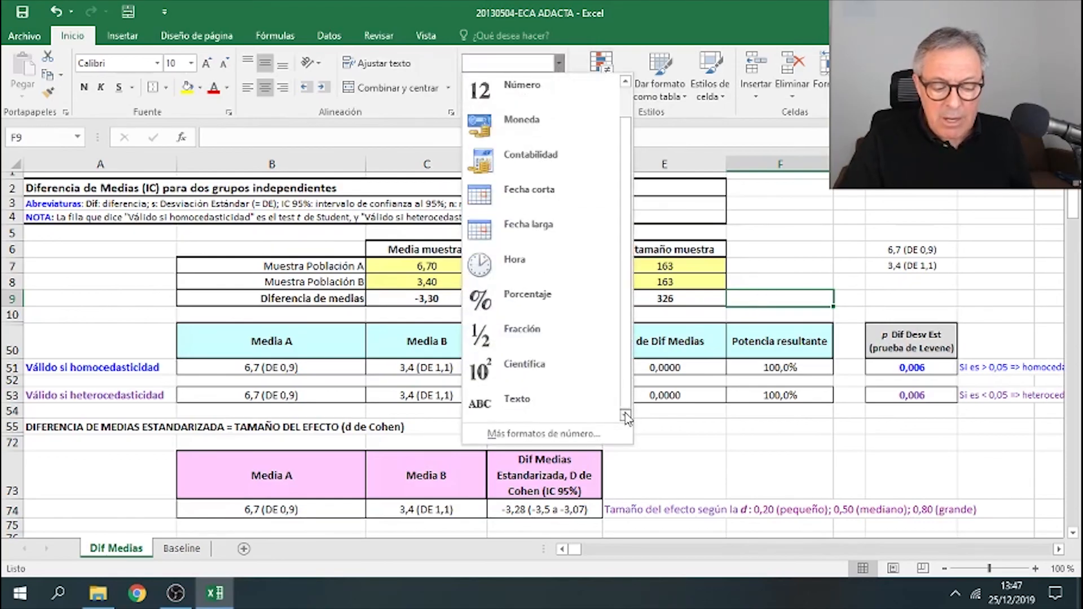
{"action": "left_click", "coordinate": [592, 404]}
{"action": "left_click", "coordinate": [804, 267]}
{"action": "left_click", "coordinate": [787, 298]}
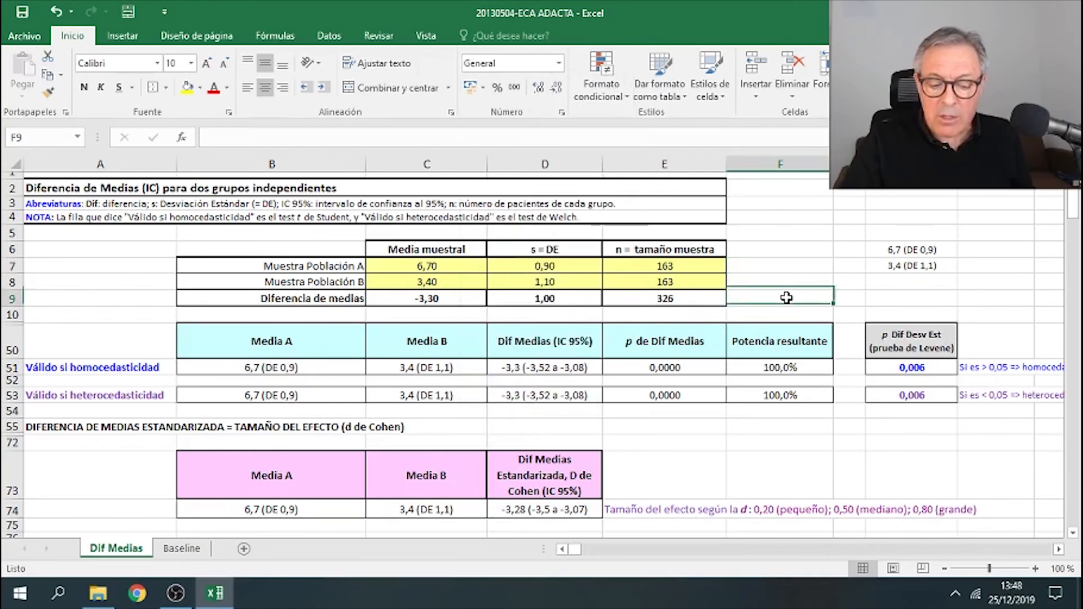
{"action": "type", "text": "-"}
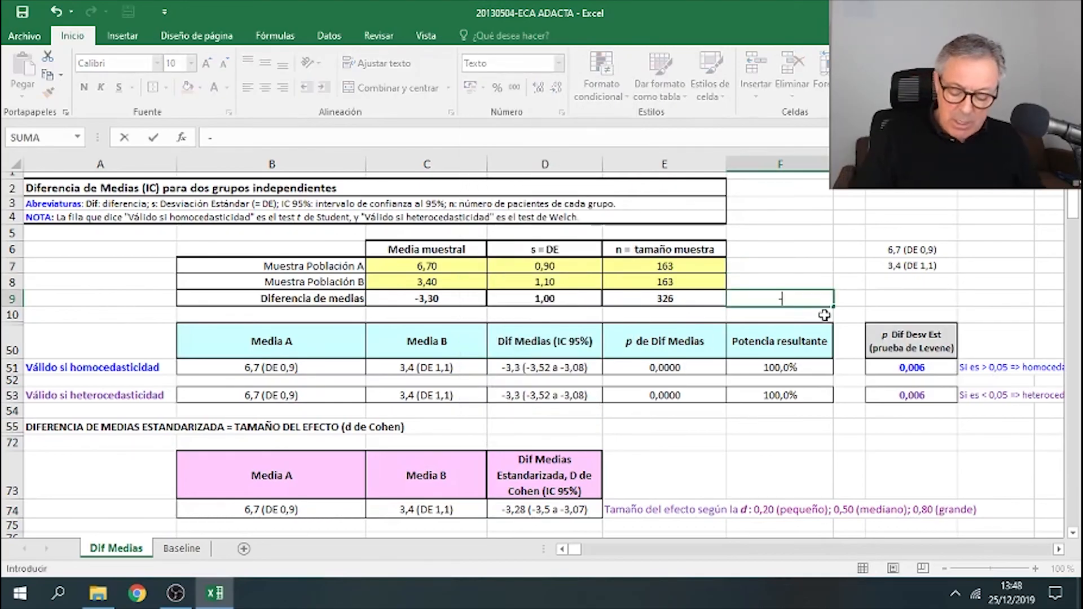
{"action": "type", "text": "3,3 ("}
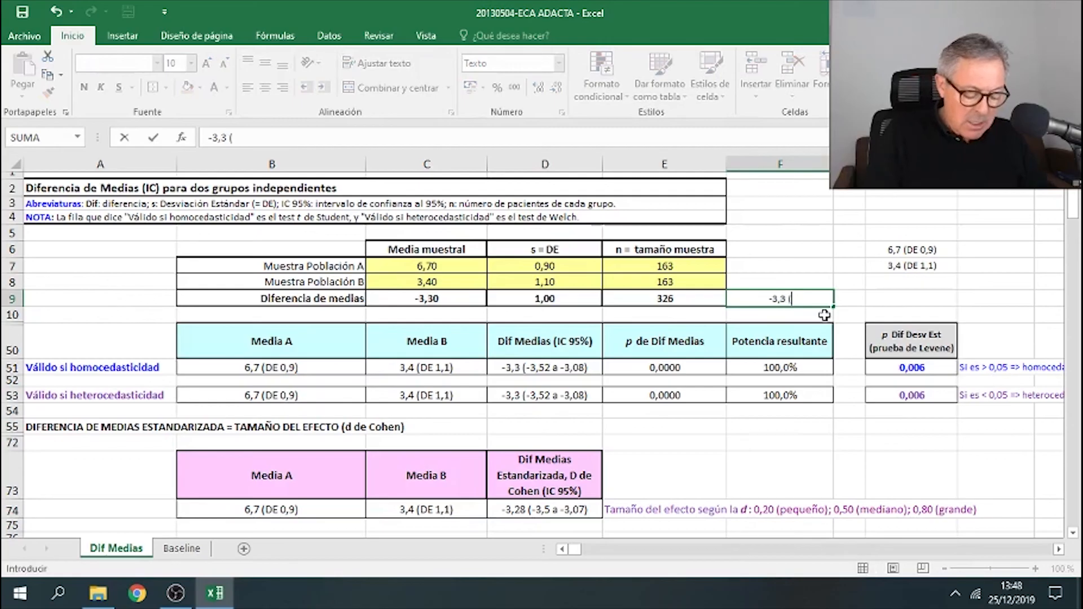
{"action": "type", "text": "DE 1"}
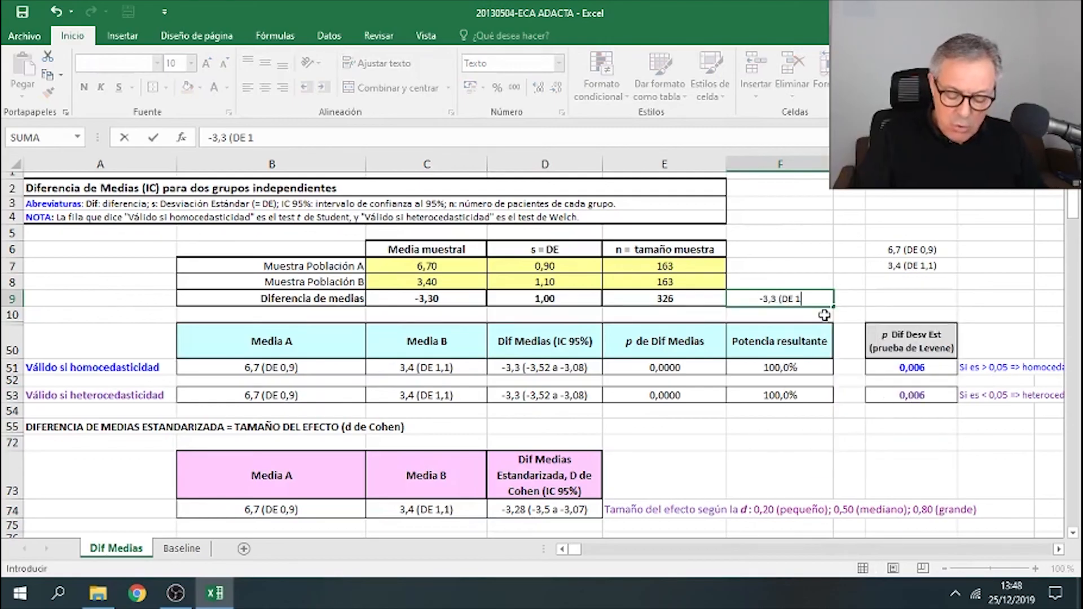
{"action": "type", "text": ")"}
{"action": "key", "text": "Return"}
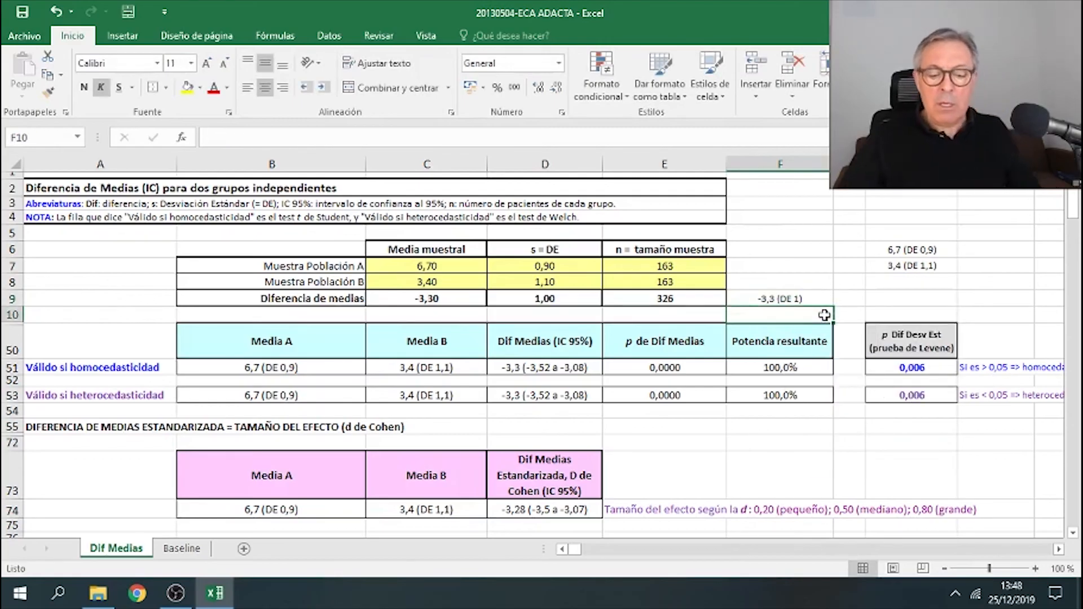
- Copy the -3,3 (DE 1) difference into the Tocilizumab cell of the DAS28-VSG change row in the week-24 table
{"action": "left_click", "coordinate": [803, 299]}
{"action": "right_click", "coordinate": [803, 299]}
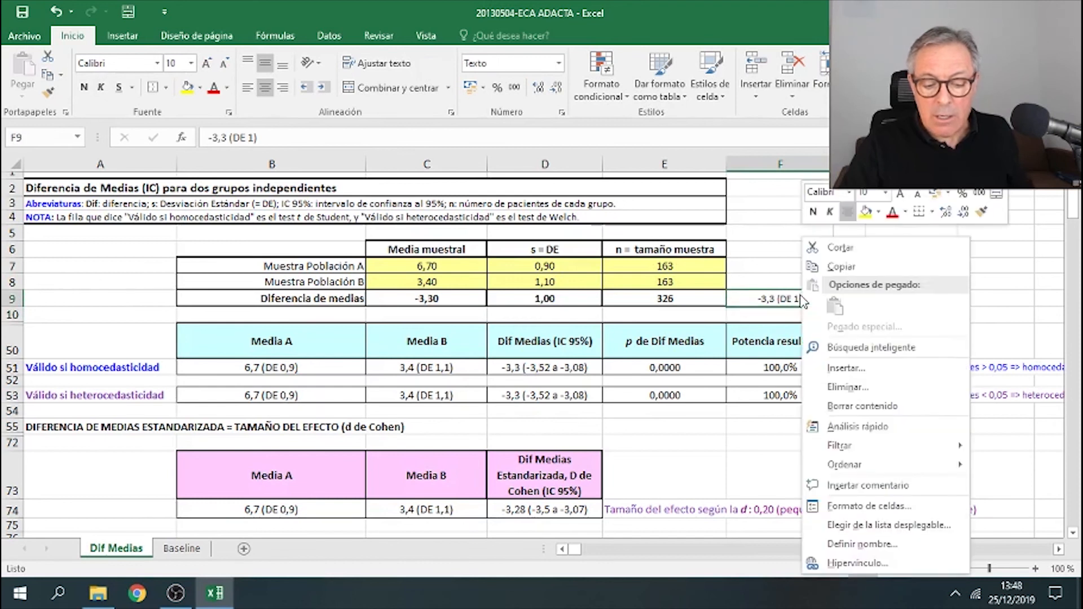
{"action": "left_click", "coordinate": [840, 265]}
{"action": "scroll", "coordinate": [527, 392], "scroll_direction": "down", "scroll_amount": 5}
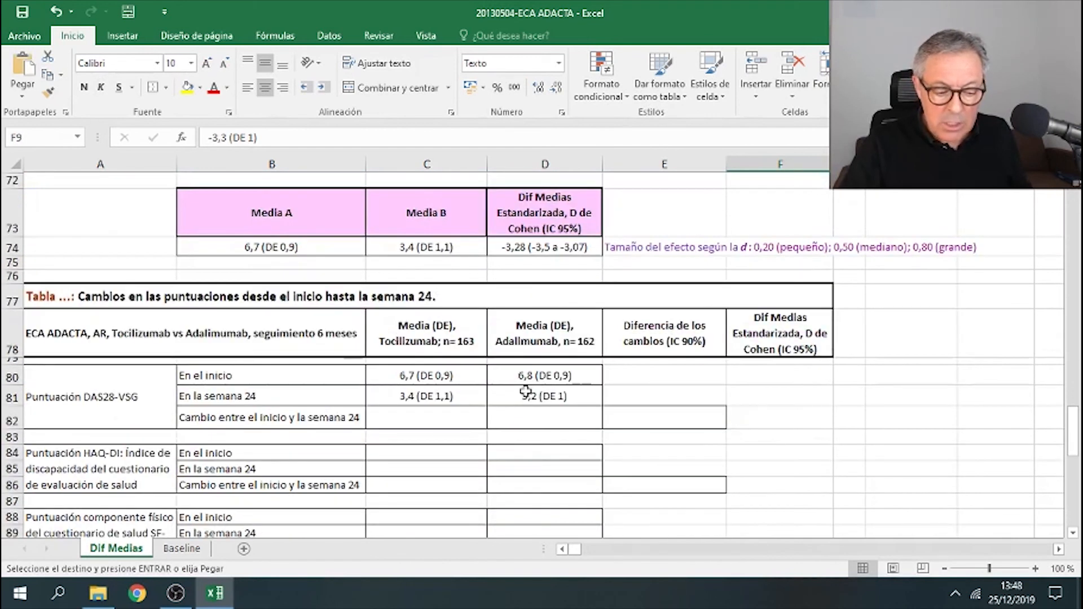
{"action": "right_click", "coordinate": [442, 425]}
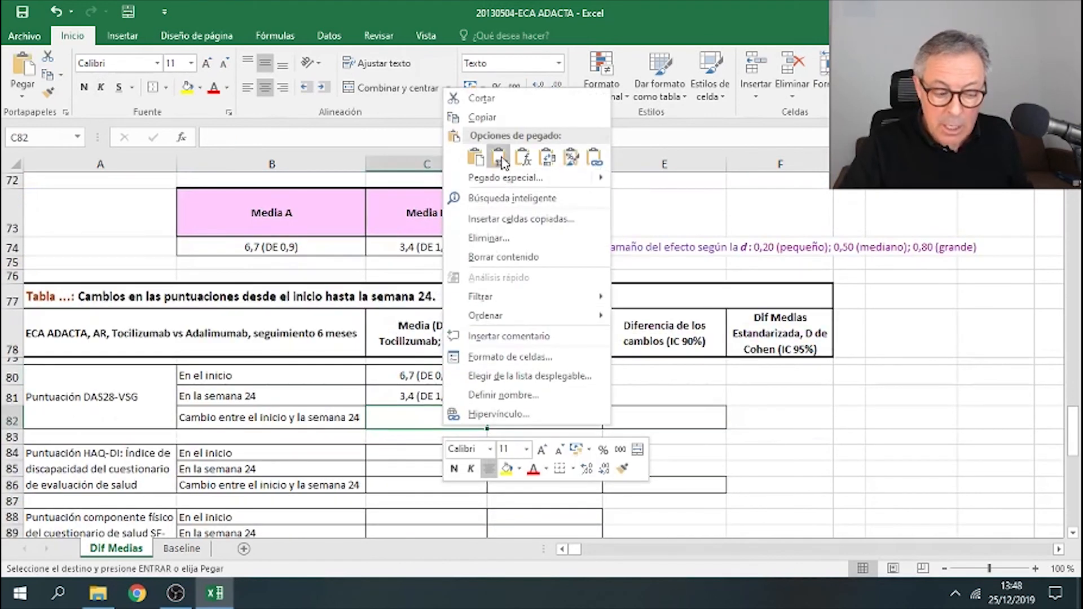
{"action": "left_click", "coordinate": [475, 151]}
{"action": "left_click", "coordinate": [658, 242]}
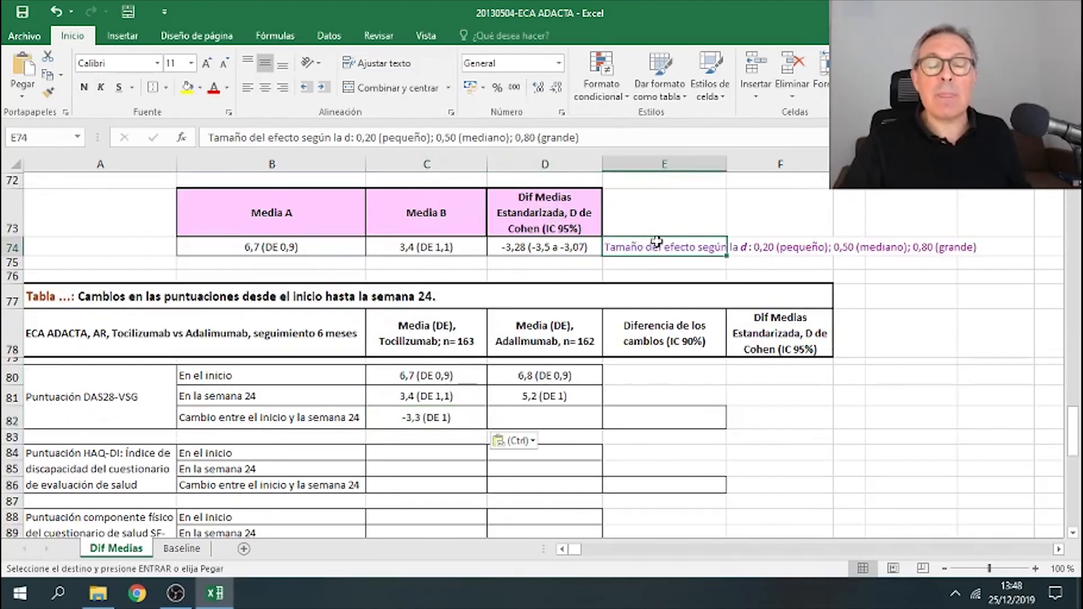
- Copy the Adalimumab DAS28-VSG baseline and week-24 summaries into the helper cells and clear the previous difference text
{"action": "left_click", "coordinate": [568, 420]}
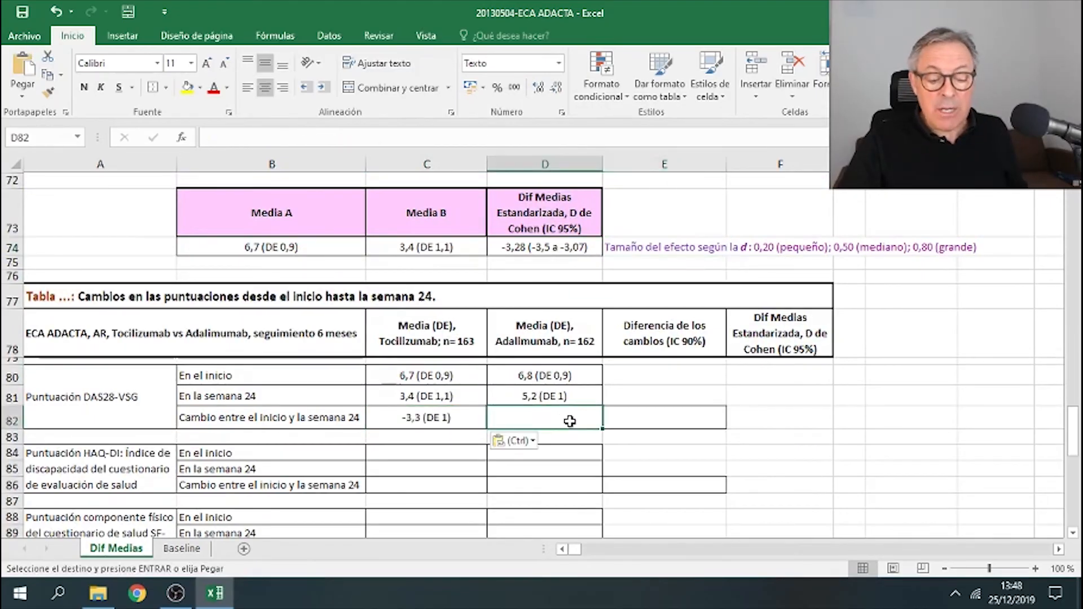
{"action": "left_click_drag", "start_coordinate": [567, 376], "coordinate": [564, 390]}
{"action": "right_click", "coordinate": [568, 386]}
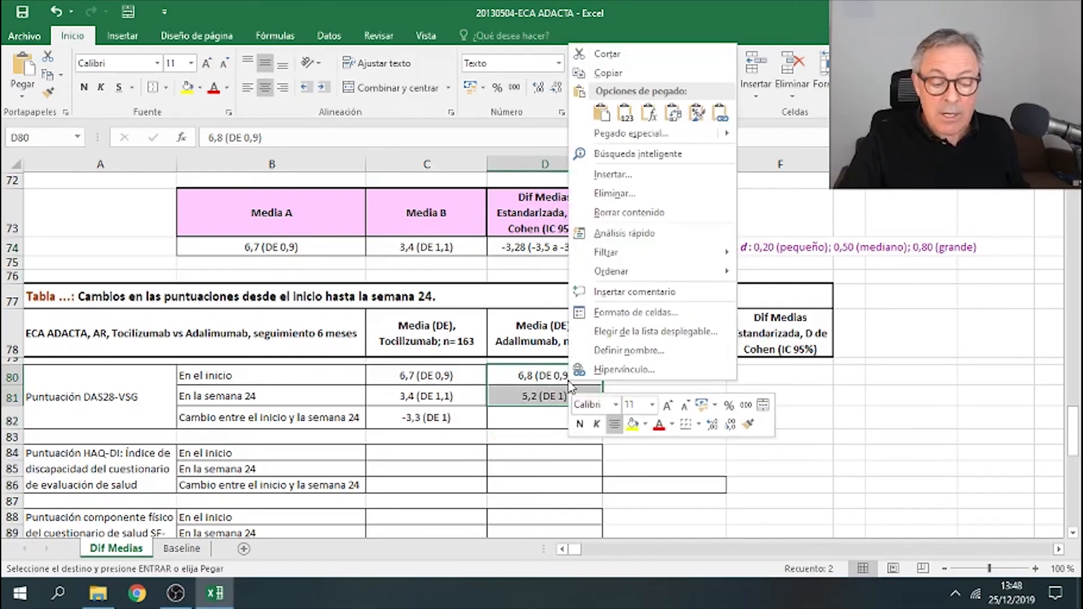
{"action": "left_click", "coordinate": [669, 78]}
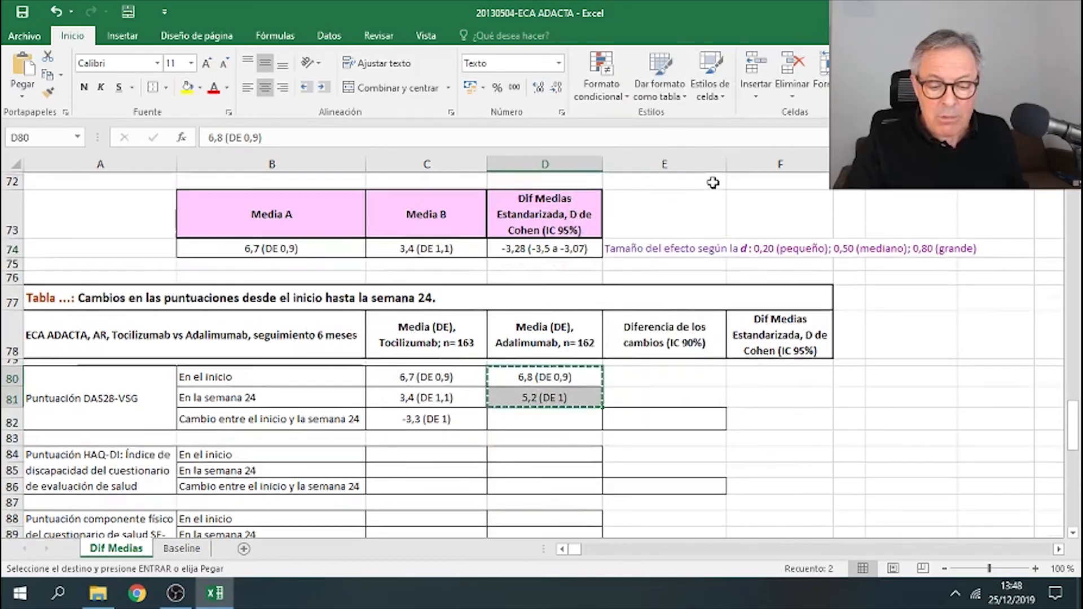
{"action": "scroll", "coordinate": [713, 182], "scroll_direction": "up", "scroll_amount": 5}
{"action": "right_click", "coordinate": [900, 249]}
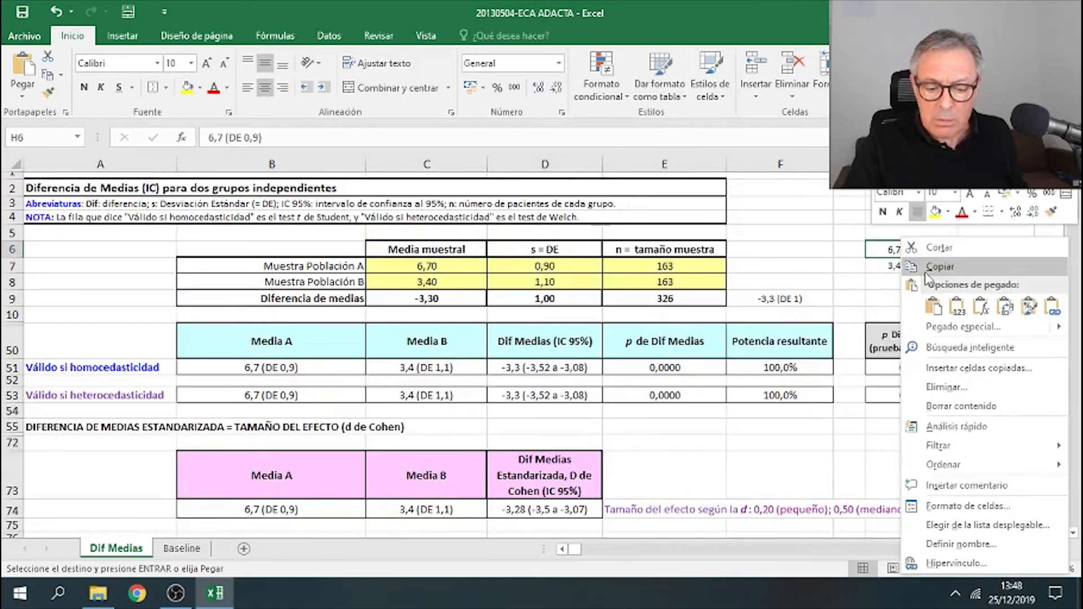
{"action": "left_click", "coordinate": [958, 307]}
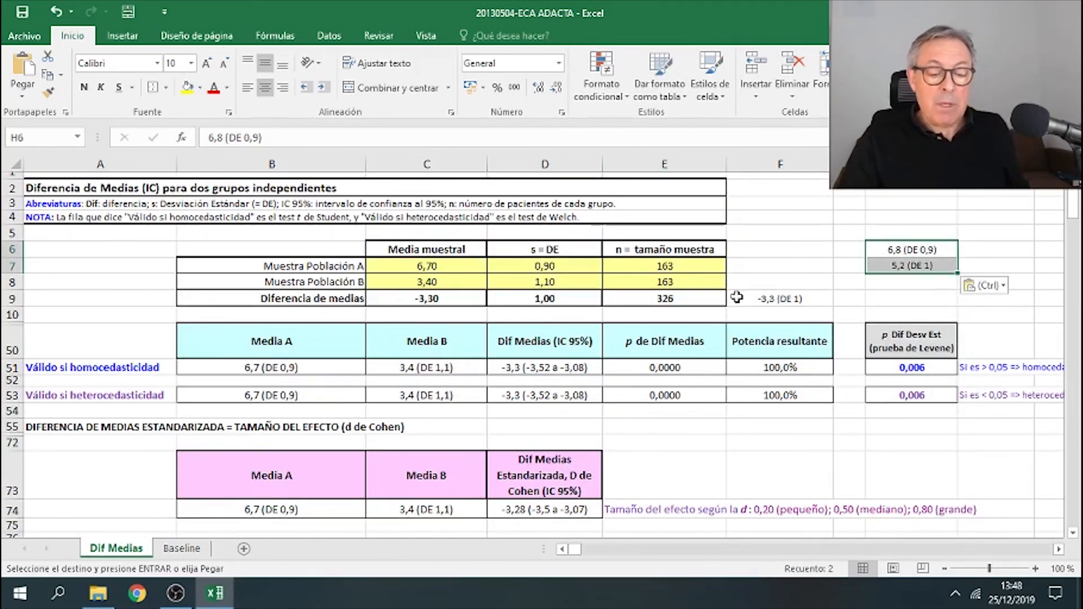
{"action": "left_click", "coordinate": [756, 295]}
{"action": "key", "text": "Delete"}
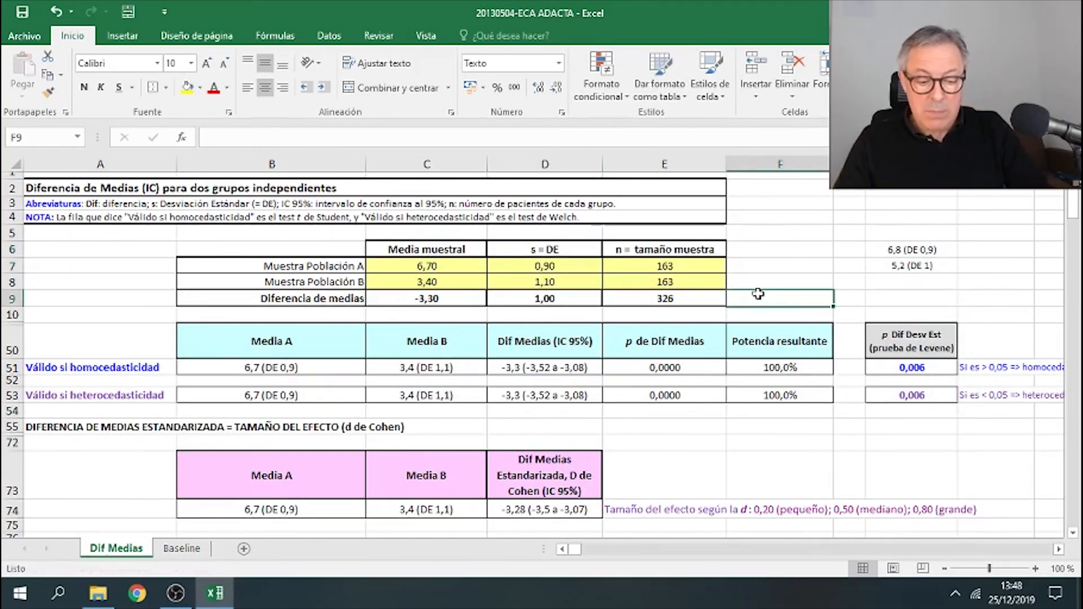
- Set the sample size of both populations to 162
{"action": "left_click", "coordinate": [704, 273]}
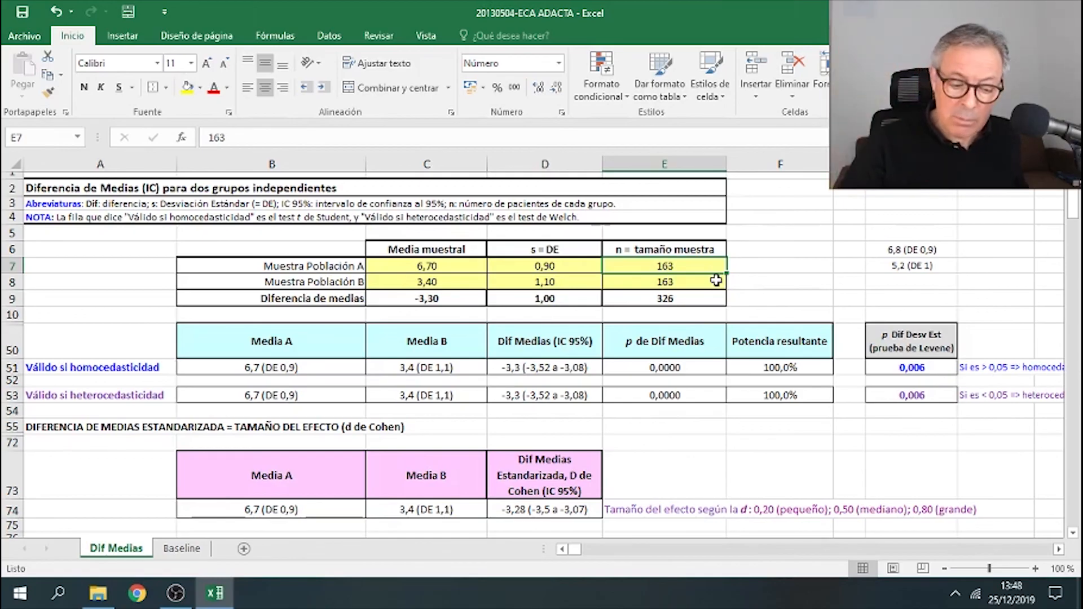
{"action": "type", "text": "16"}
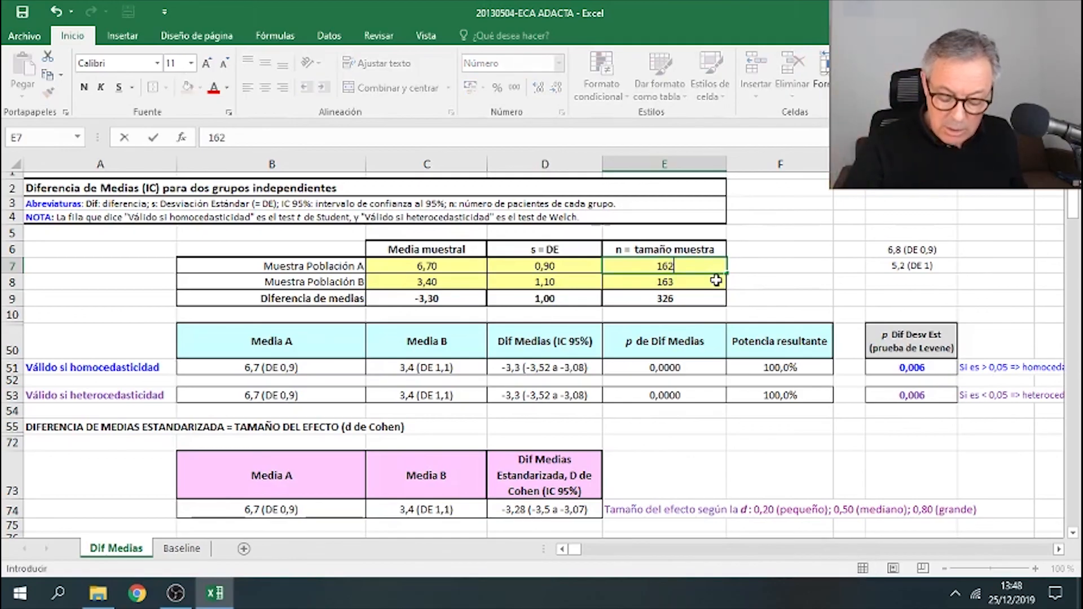
{"action": "type", "text": "2"}
{"action": "key", "text": "Return"}
{"action": "type", "text": "162"}
{"action": "key", "text": "Return"}
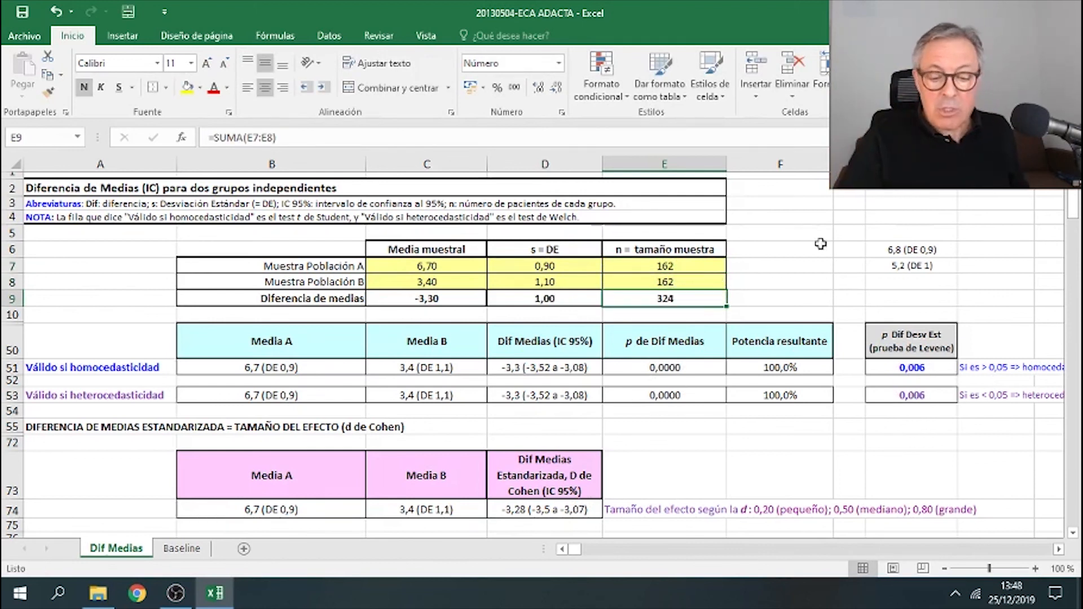
- Enter mean 6,8 and SD 0,9 for population A, and mean 5,2 and SD 1 for population B
{"action": "left_click", "coordinate": [905, 250]}
{"action": "left_click", "coordinate": [906, 265]}
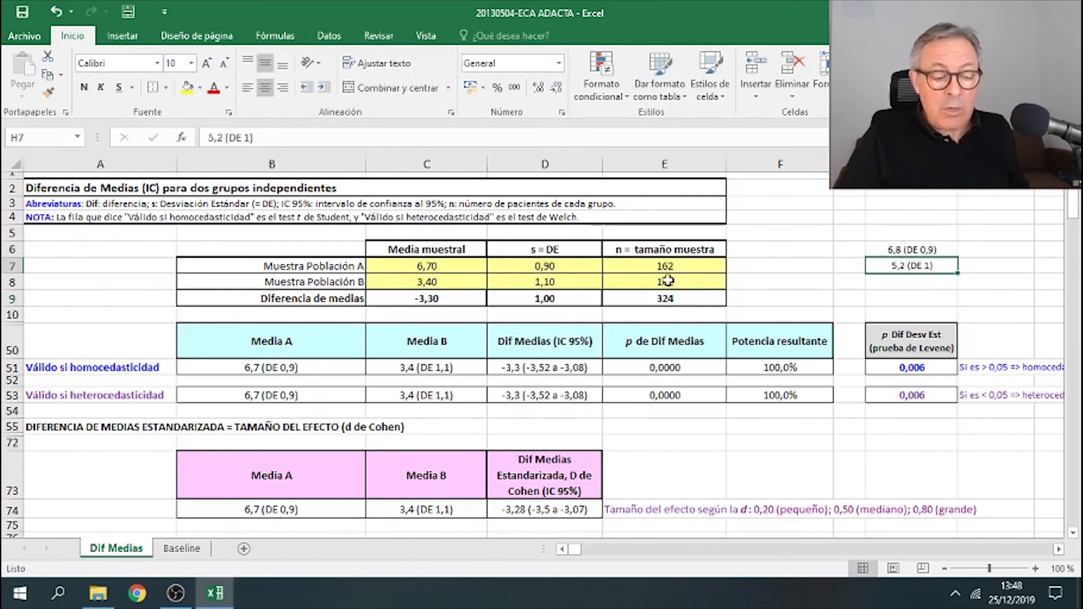
{"action": "left_click", "coordinate": [452, 267]}
{"action": "type", "text": "6,"}
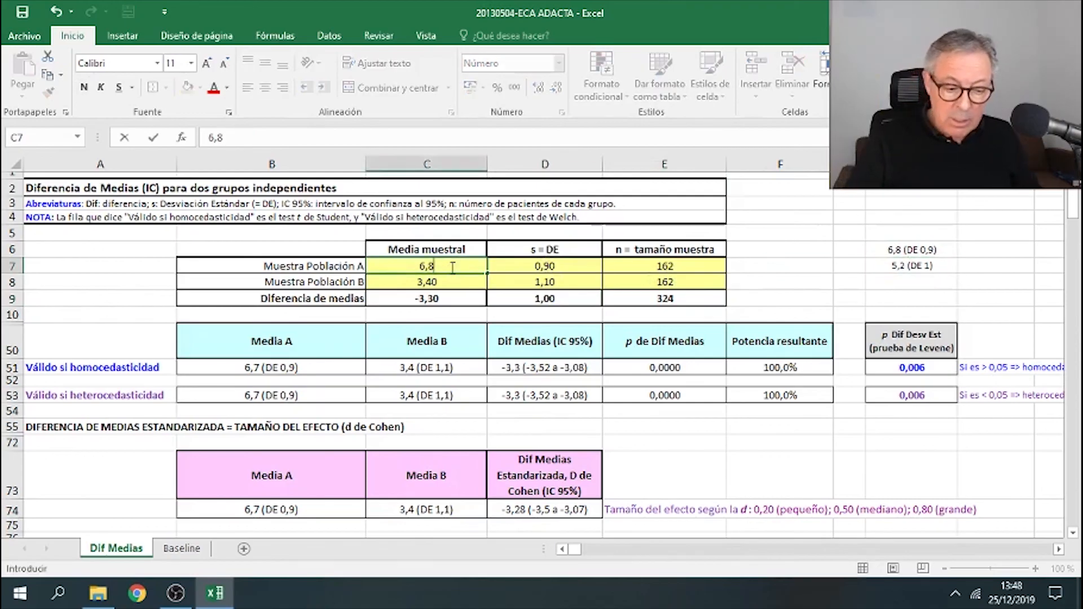
{"action": "key", "text": "Tab"}
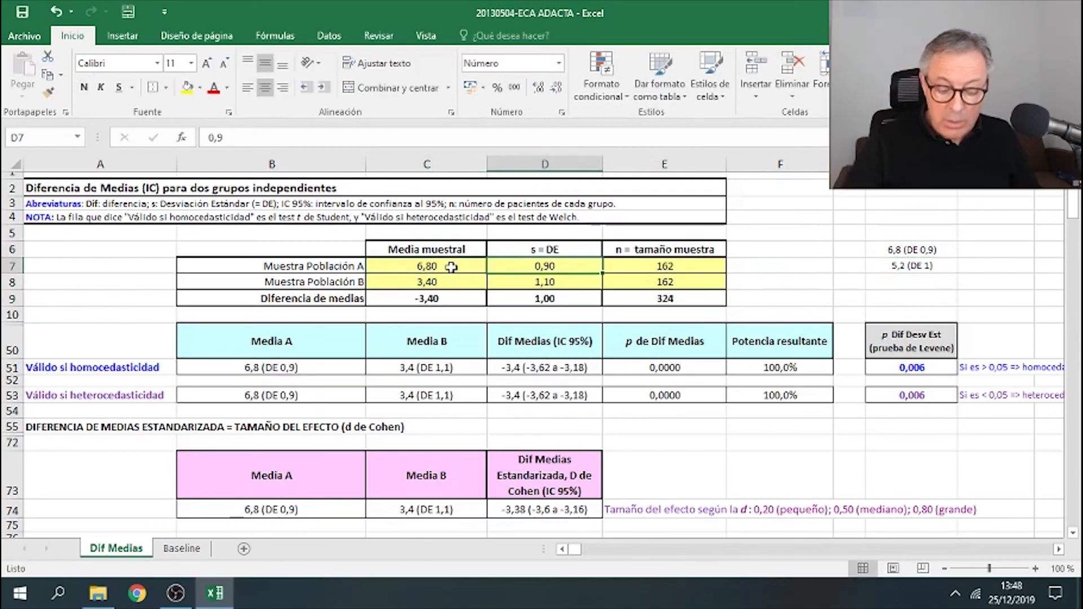
{"action": "type", "text": "0"}
{"action": "key", "text": "Return"}
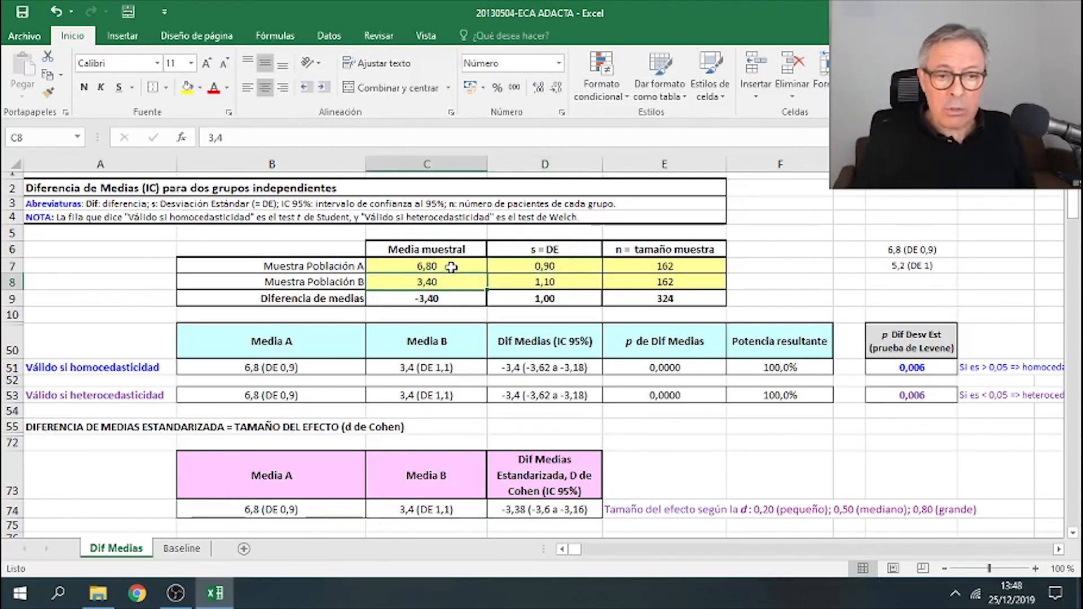
{"action": "type", "text": "5"}
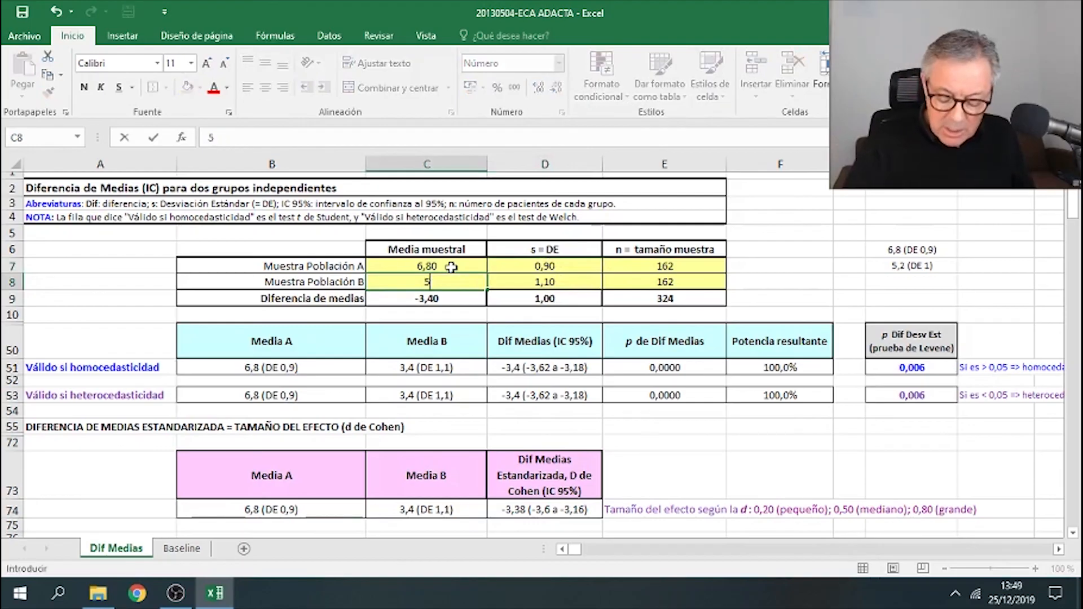
{"action": "type", "text": ",2"}
{"action": "key", "text": "Tab"}
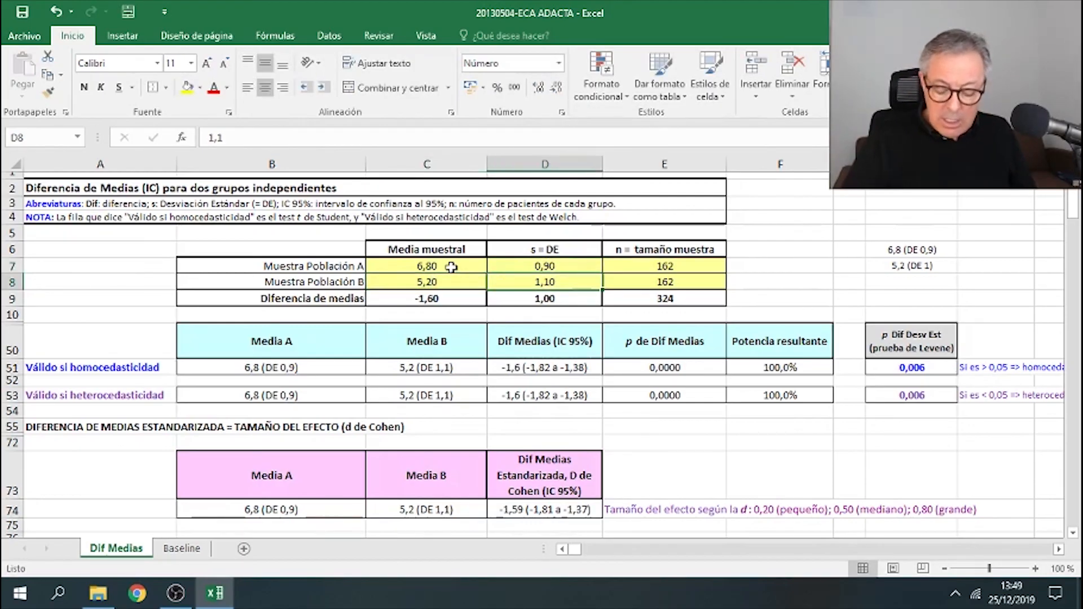
{"action": "type", "text": "1"}
{"action": "key", "text": "Return"}
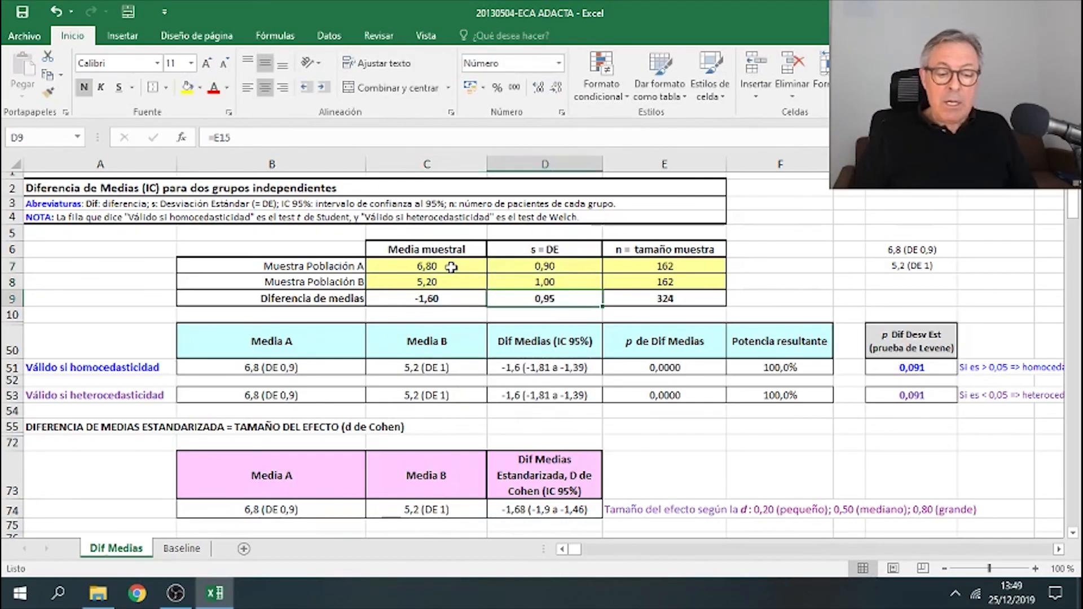
- Enter -1,6 (DE 0,95) as text in the helper cell beside the Diferencia de medias row
{"action": "left_click", "coordinate": [450, 267]}
{"action": "left_click", "coordinate": [448, 280]}
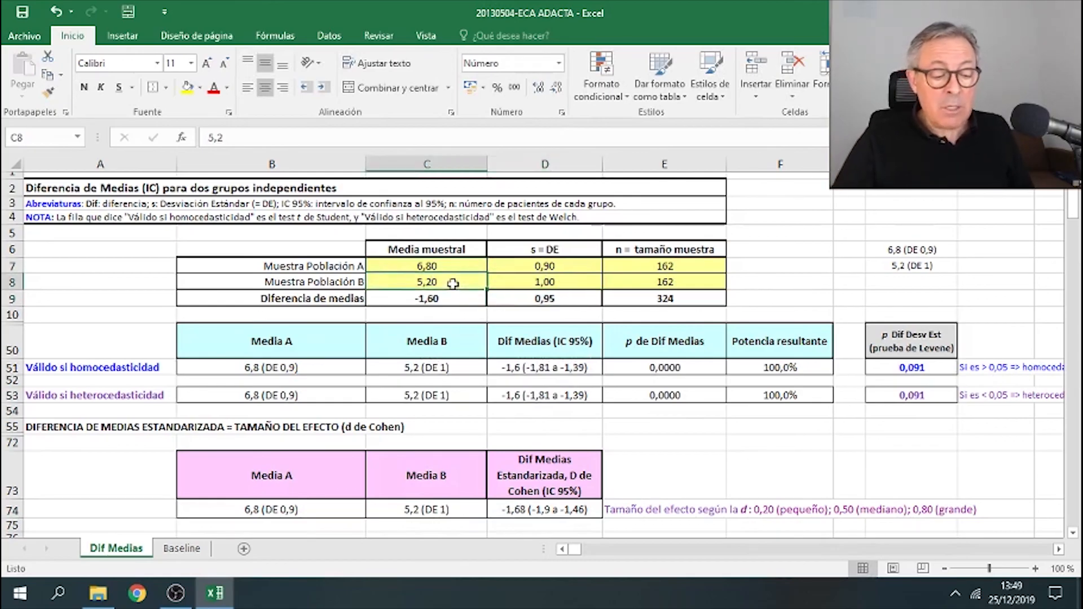
{"action": "left_click", "coordinate": [456, 300]}
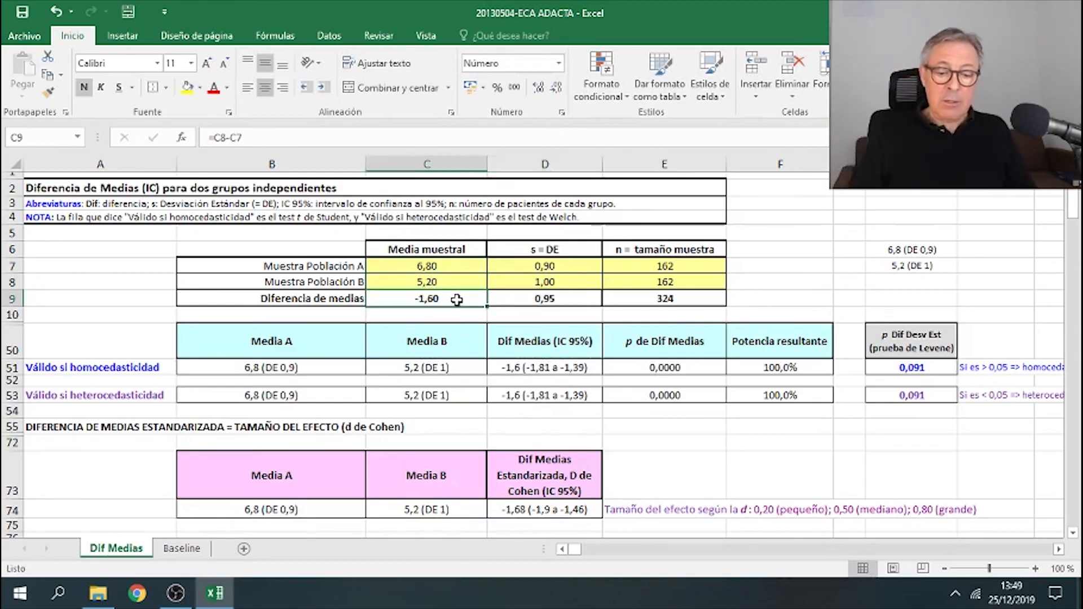
{"action": "left_click", "coordinate": [751, 297]}
{"action": "type", "text": "-"}
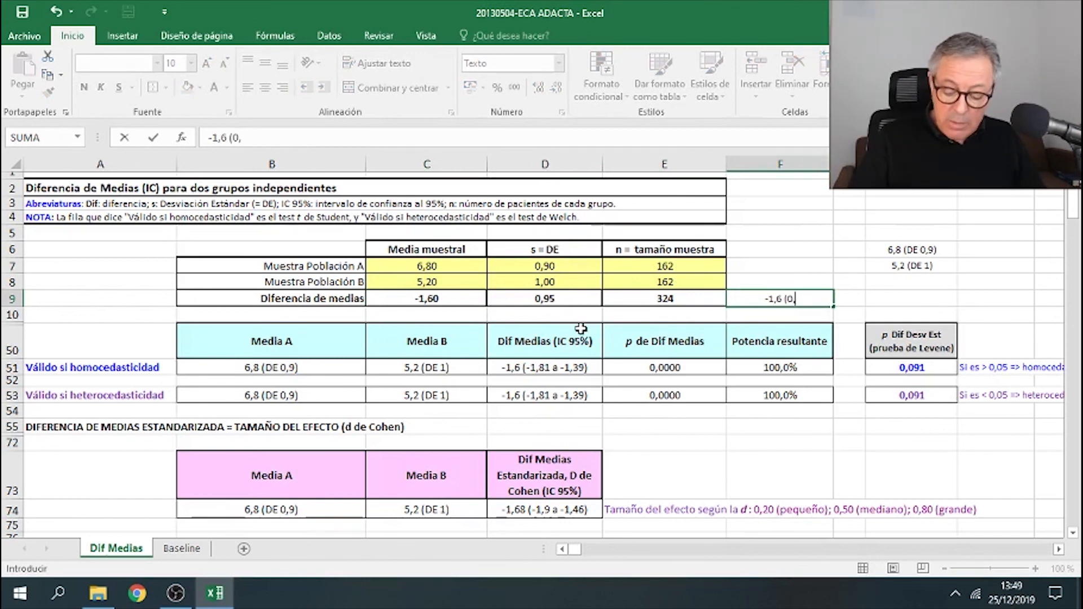
{"action": "type", "text": "1,6 ("}
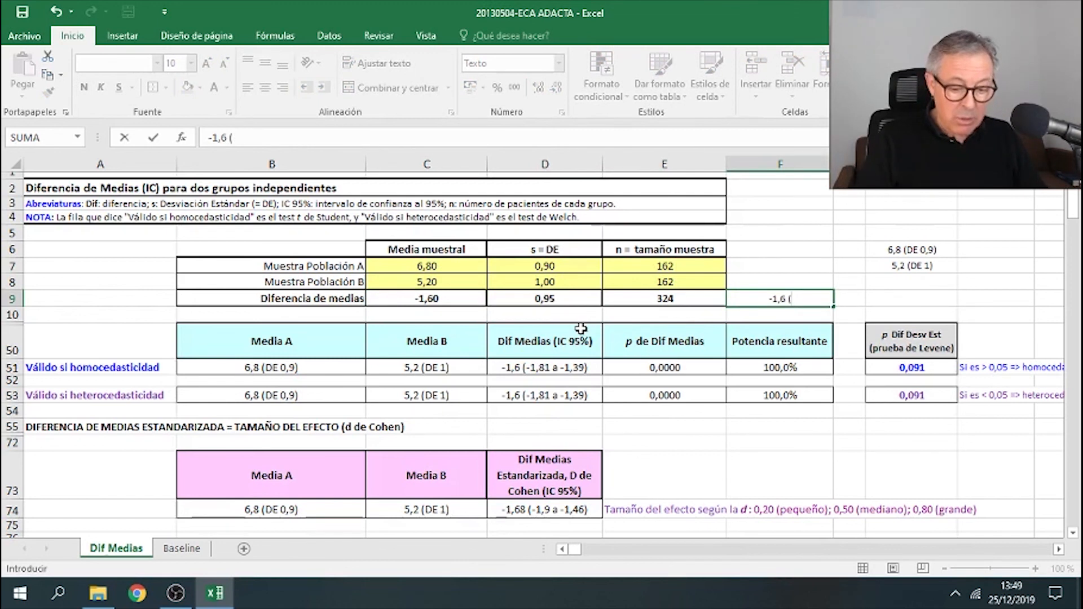
{"action": "type", "text": "DE 0,95)"}
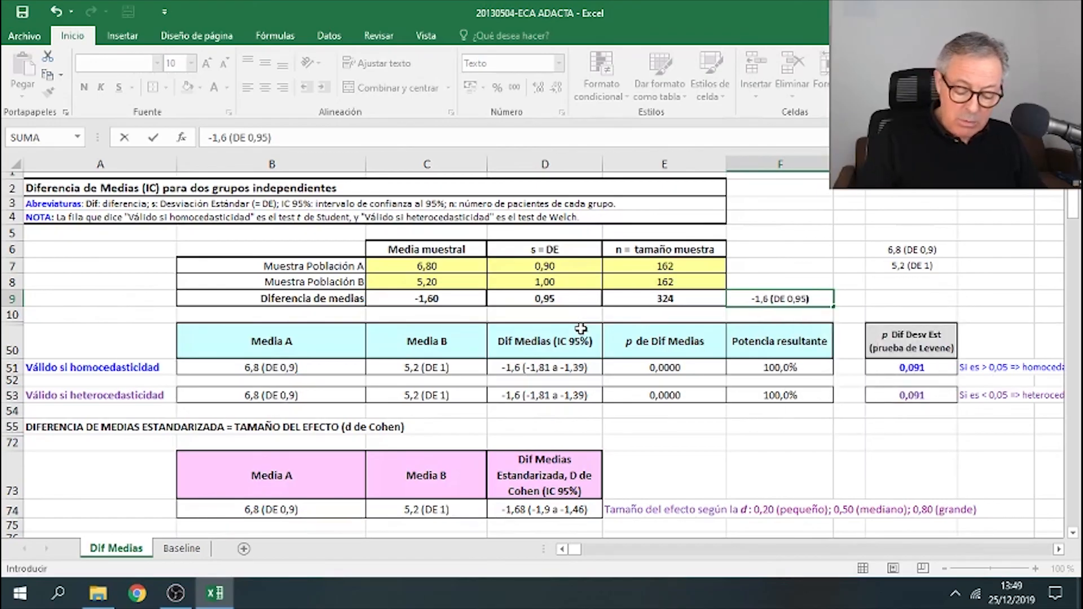
{"action": "key", "text": "Return"}
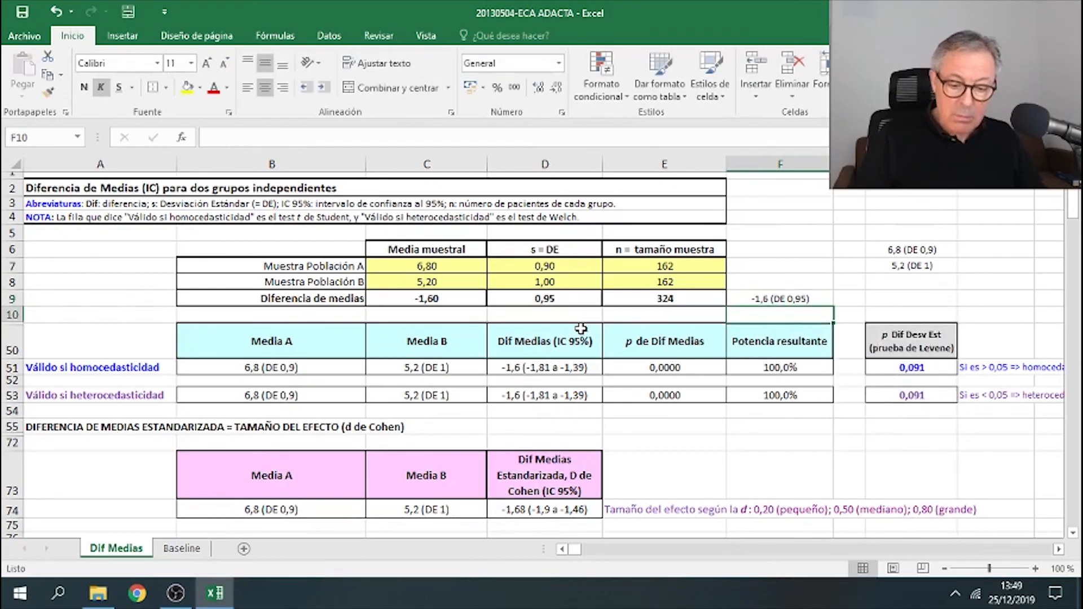
- Copy the helper -1,6 (DE 0,95) text into the Adalimumab change-from-baseline cell of the DAS28-VSG row
{"action": "left_click", "coordinate": [750, 296]}
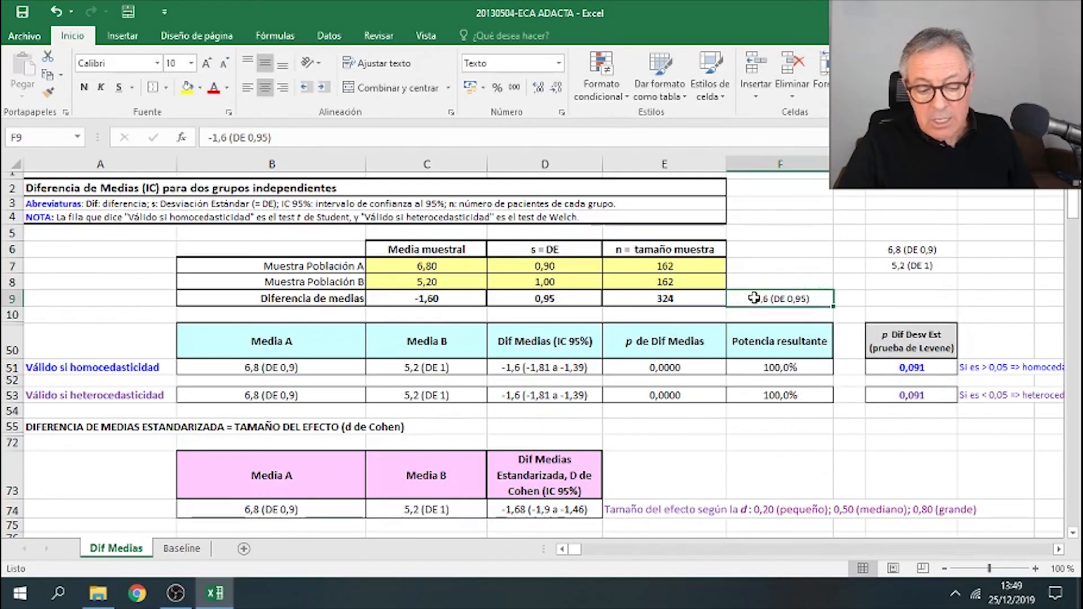
{"action": "right_click", "coordinate": [755, 296]}
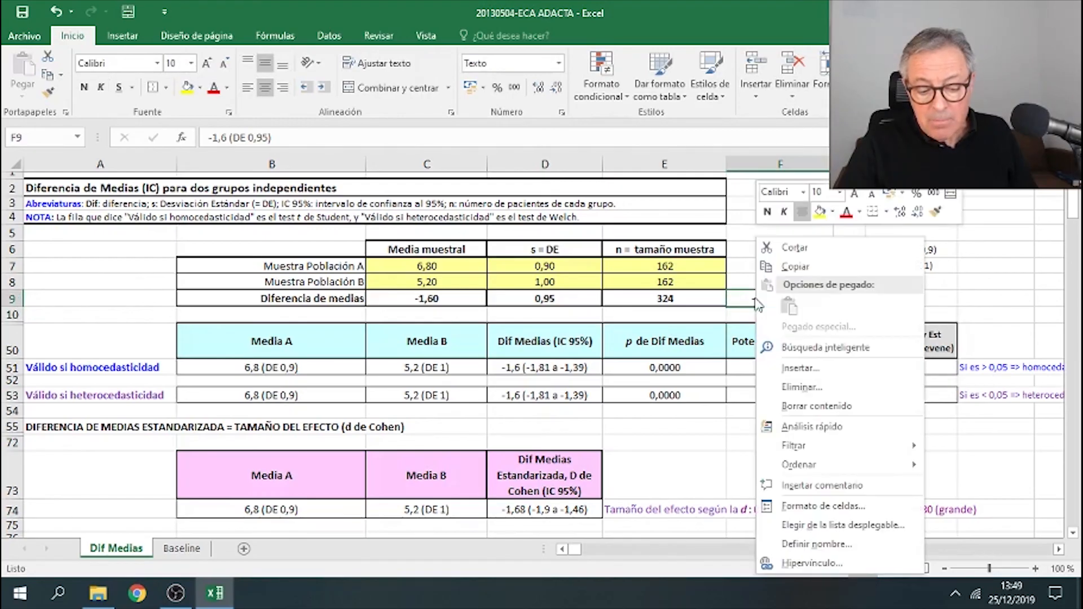
{"action": "left_click", "coordinate": [796, 267]}
{"action": "scroll", "coordinate": [796, 271], "scroll_direction": "down", "scroll_amount": 8}
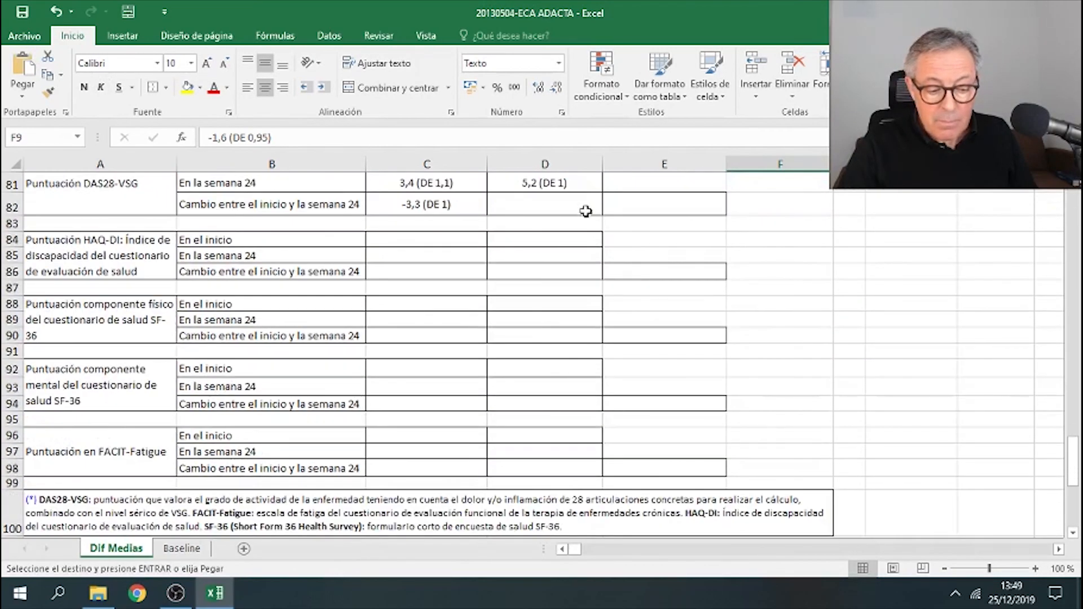
{"action": "scroll", "coordinate": [587, 211], "scroll_direction": "up", "scroll_amount": 2}
{"action": "right_click", "coordinate": [573, 335]}
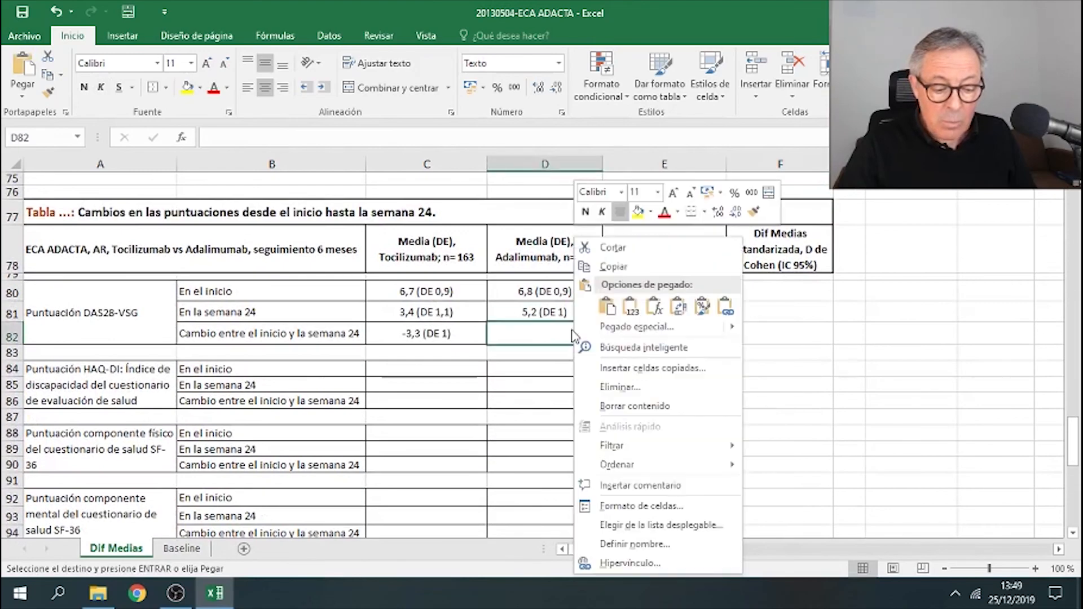
{"action": "left_click", "coordinate": [607, 307]}
{"action": "left_click", "coordinate": [869, 364]}
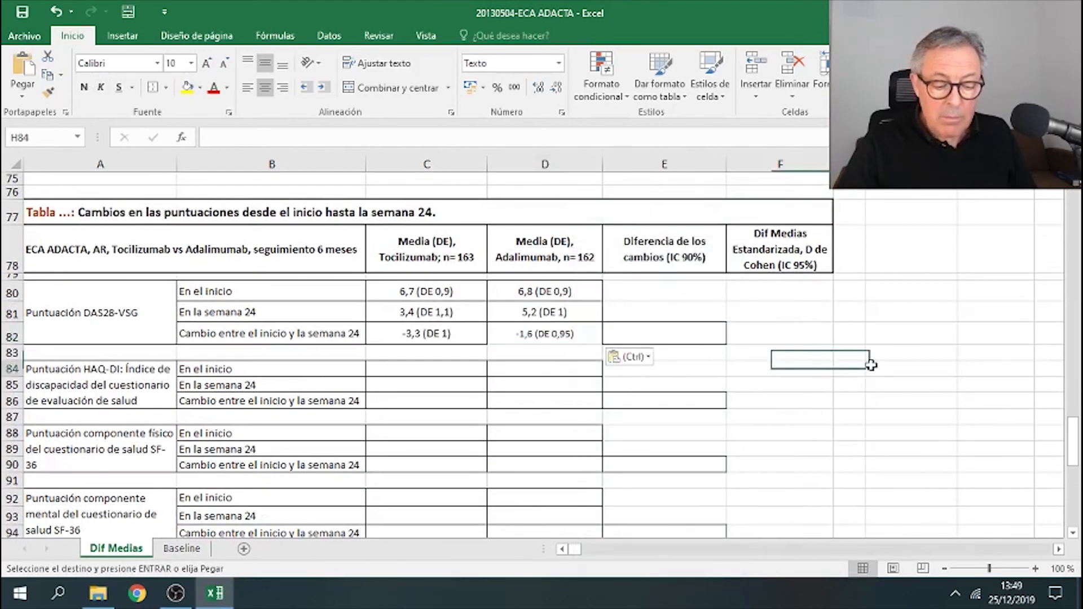
{"action": "left_click", "coordinate": [539, 334]}
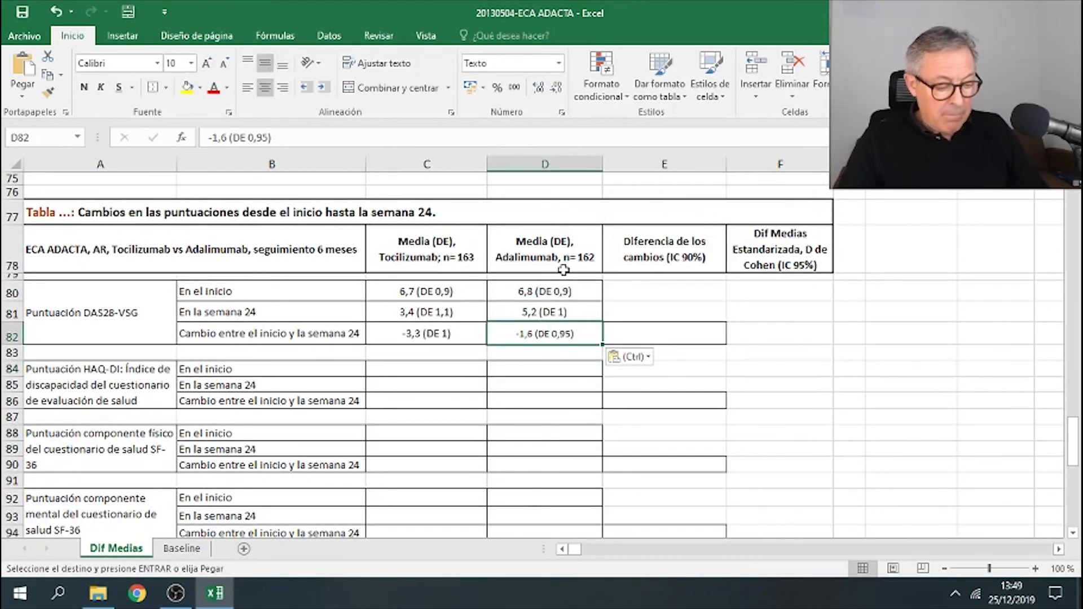
{"action": "key", "text": "Escape"}
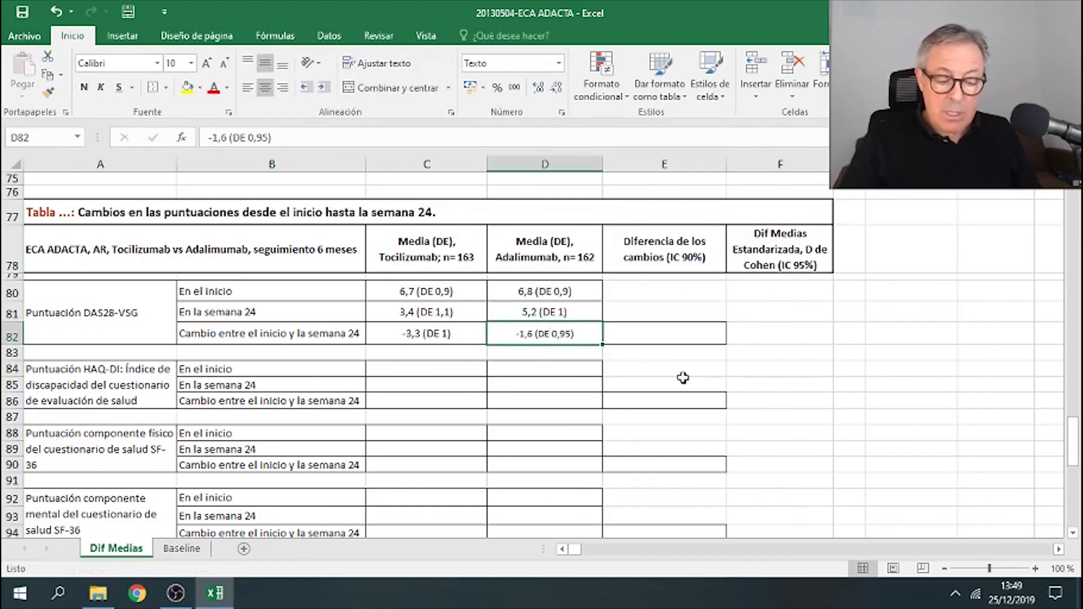
- Paste both treatments' DAS28-VSG change summaries as values into the helper cells and clear the old baseline helper summaries
{"action": "left_click", "coordinate": [734, 386]}
{"action": "left_click", "coordinate": [458, 337]}
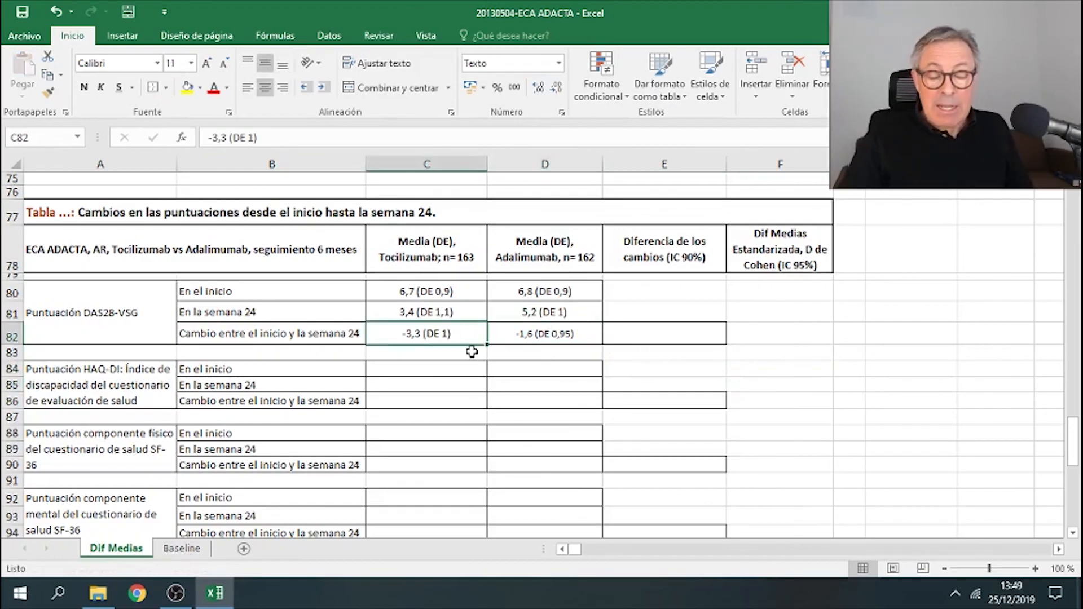
{"action": "left_click", "coordinate": [537, 334]}
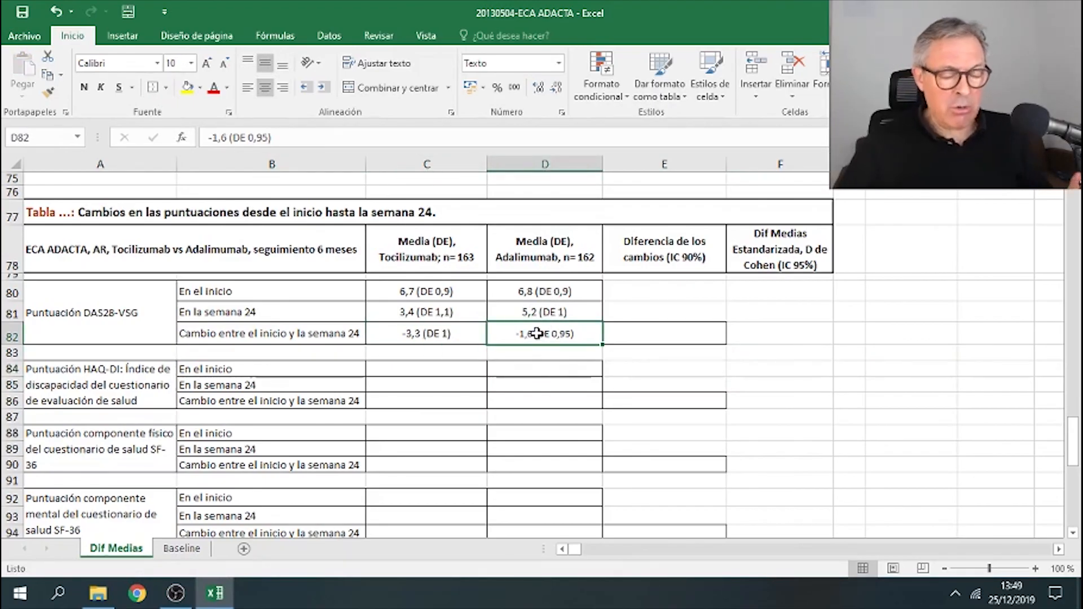
{"action": "left_click_drag", "start_coordinate": [454, 337], "coordinate": [541, 333]}
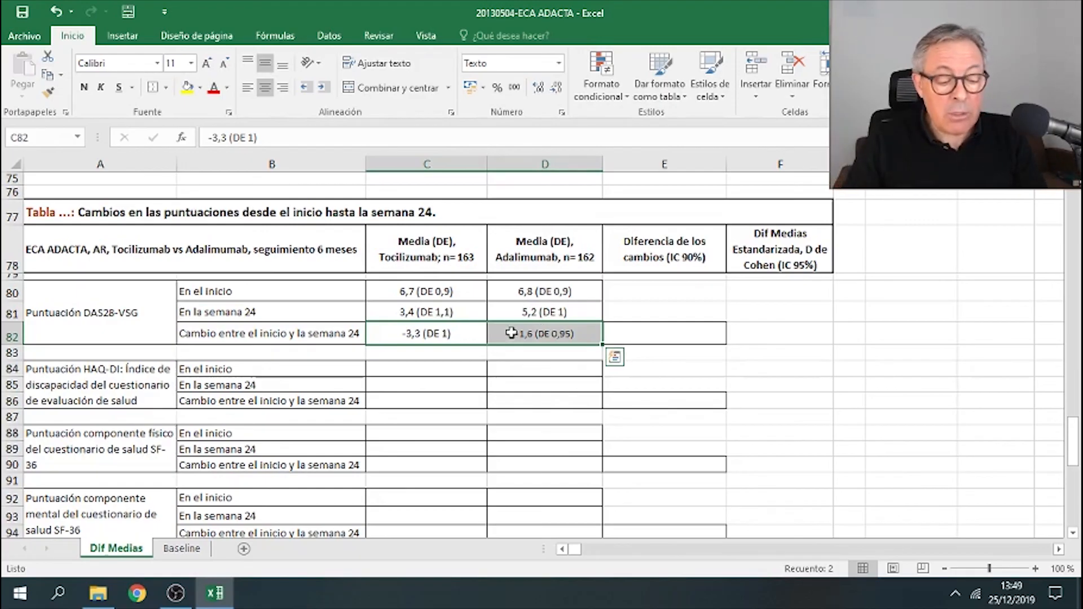
{"action": "right_click", "coordinate": [524, 333]}
{"action": "left_click", "coordinate": [592, 260]}
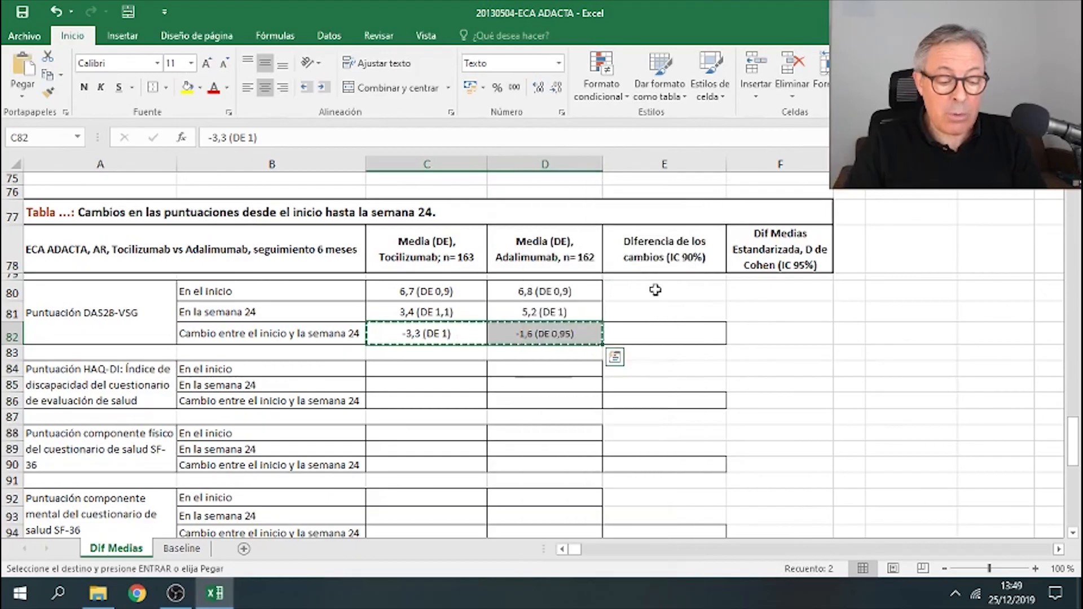
{"action": "scroll", "coordinate": [893, 272], "scroll_direction": "up", "scroll_amount": 7}
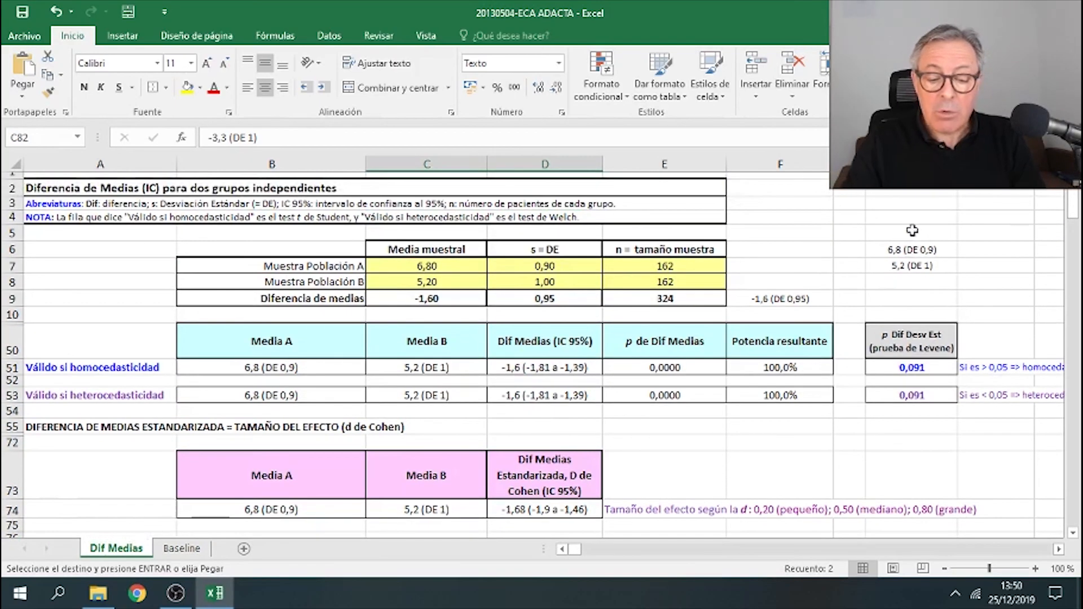
{"action": "right_click", "coordinate": [912, 231]}
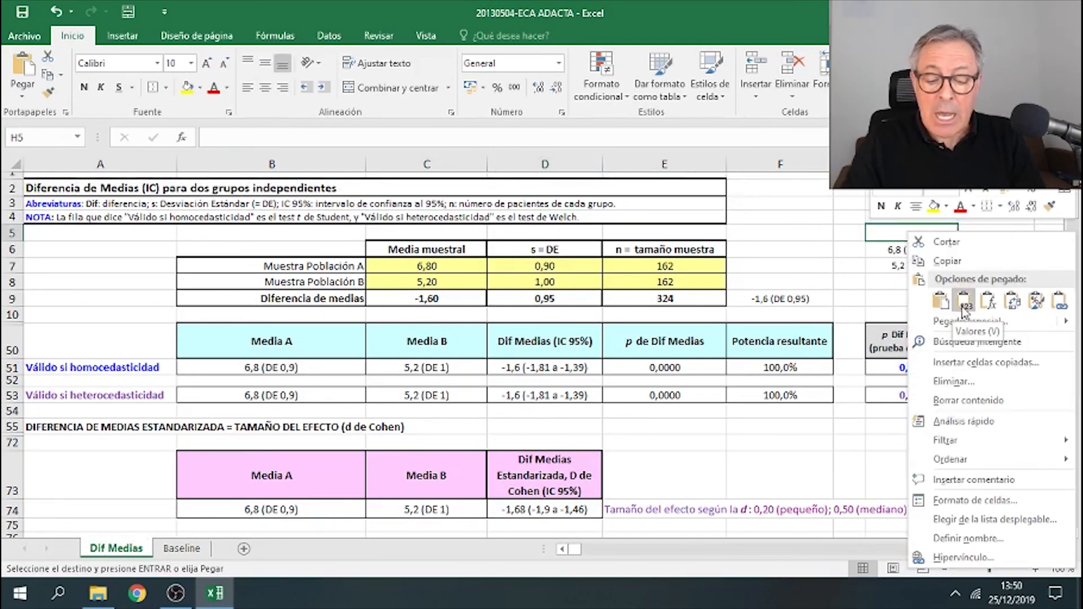
{"action": "left_click", "coordinate": [964, 302]}
{"action": "left_click_drag", "start_coordinate": [921, 248], "coordinate": [993, 234]}
{"action": "key", "text": "Delete"}
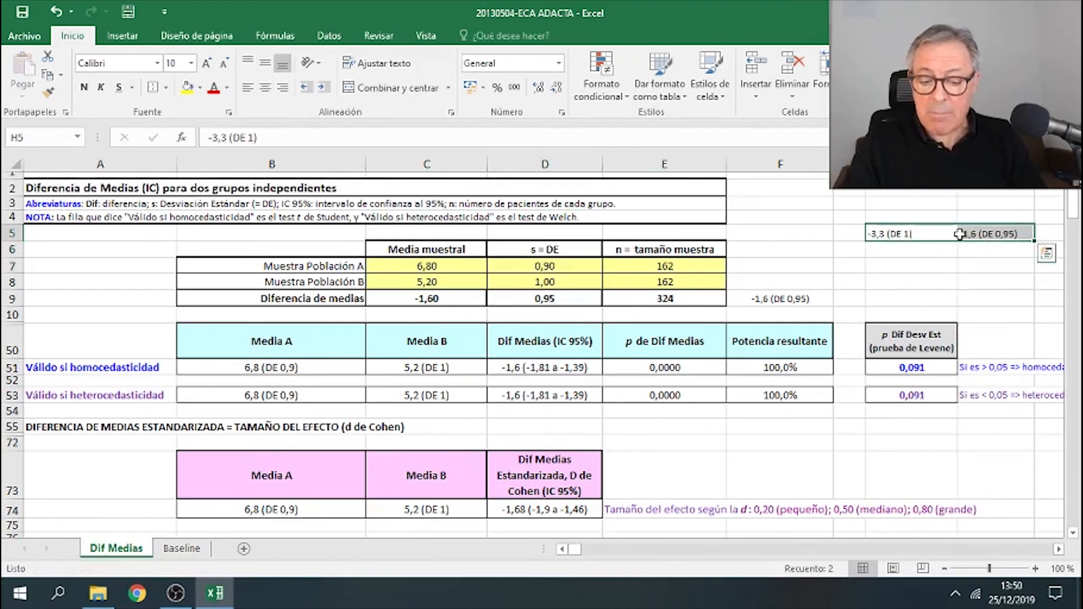
- Move the change summaries beside the population A row and clear the helper difference text beside Diferencia de medias
{"action": "right_click", "coordinate": [958, 236]}
{"action": "left_click", "coordinate": [929, 246]}
{"action": "left_click", "coordinate": [911, 266]}
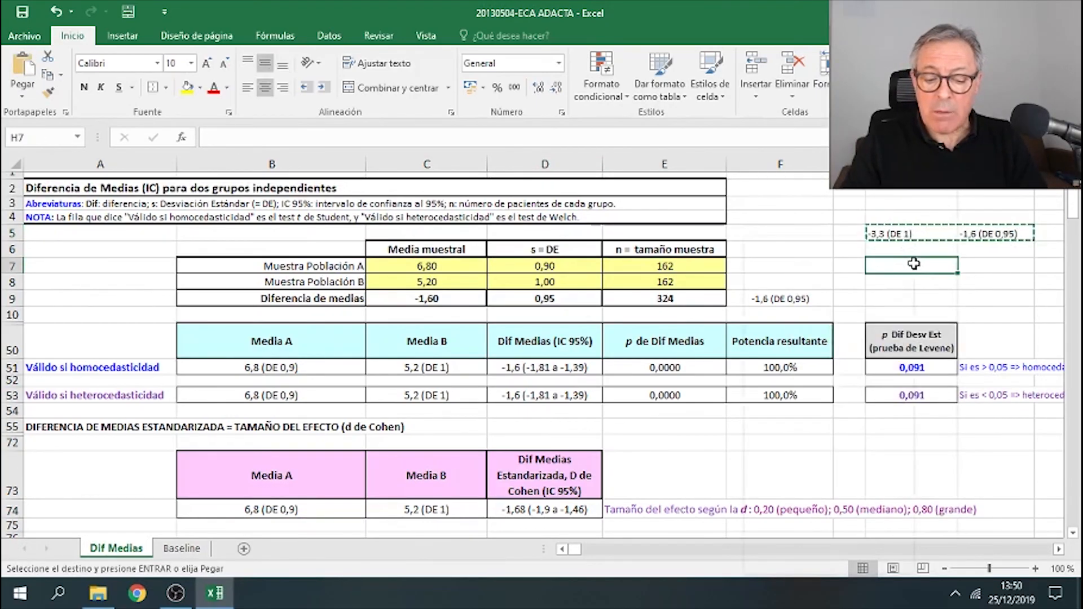
{"action": "right_click", "coordinate": [912, 266]}
{"action": "left_click", "coordinate": [778, 307]}
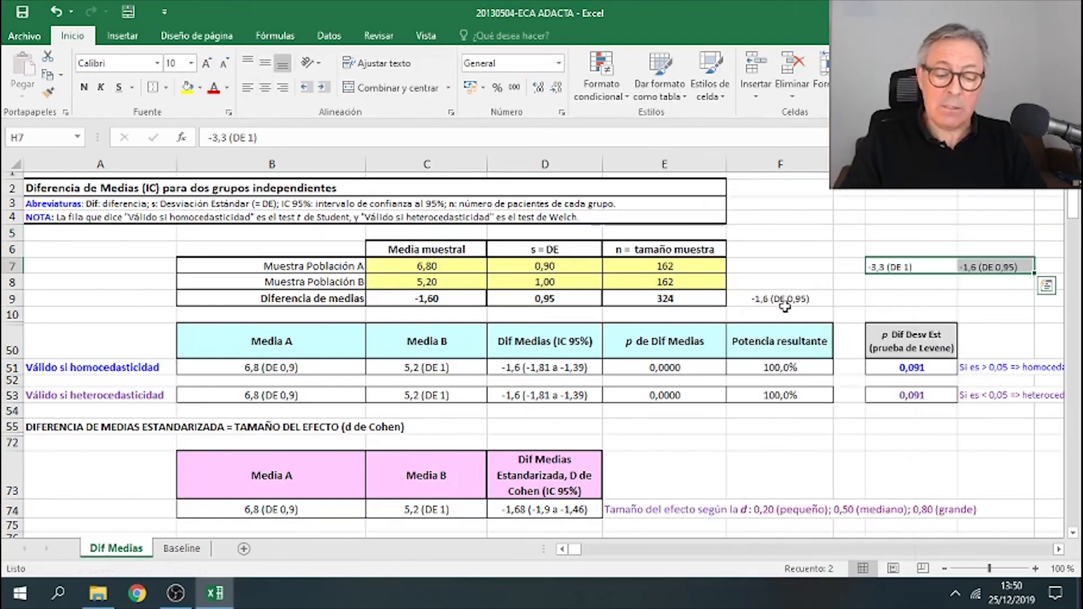
{"action": "left_click", "coordinate": [788, 304]}
{"action": "key", "text": "Delete"}
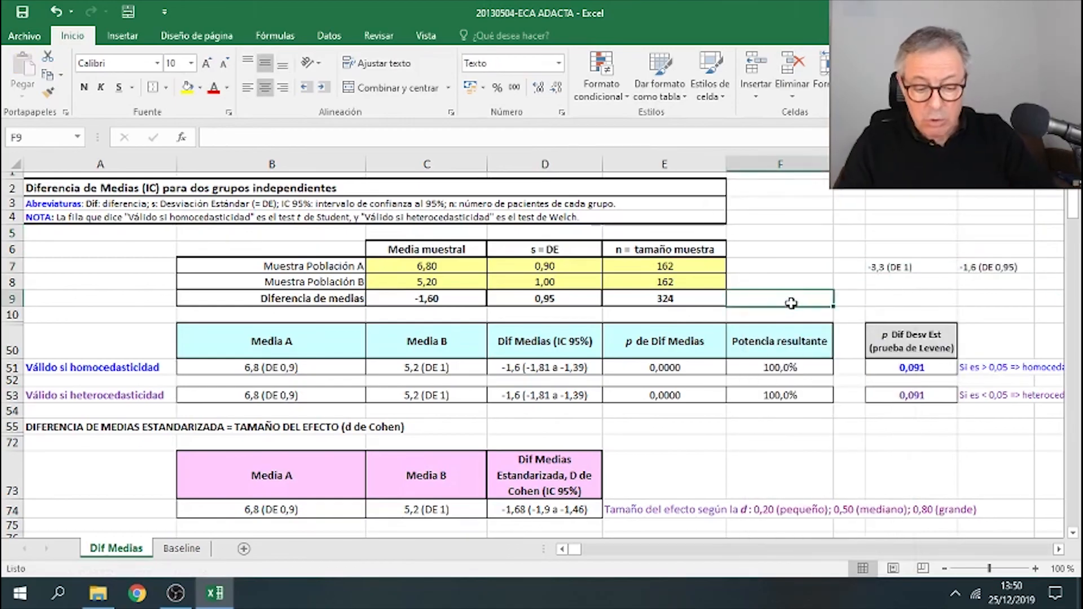
- Set population A's sample size to 163 and population B's to 162
{"action": "left_click", "coordinate": [705, 268]}
{"action": "type", "text": "1"}
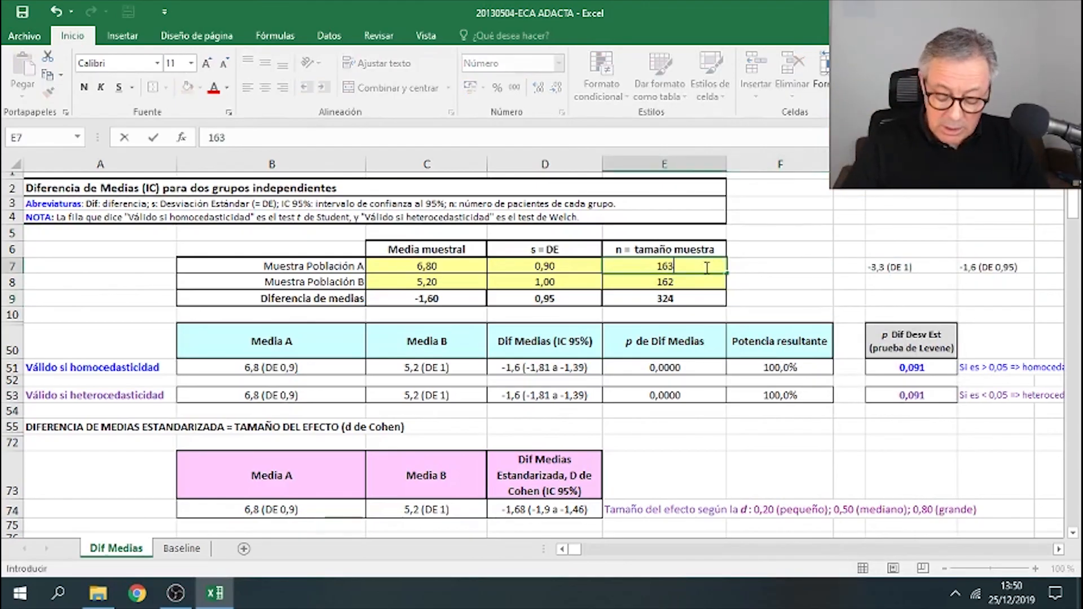
{"action": "key", "text": "Return"}
{"action": "type", "text": "1"}
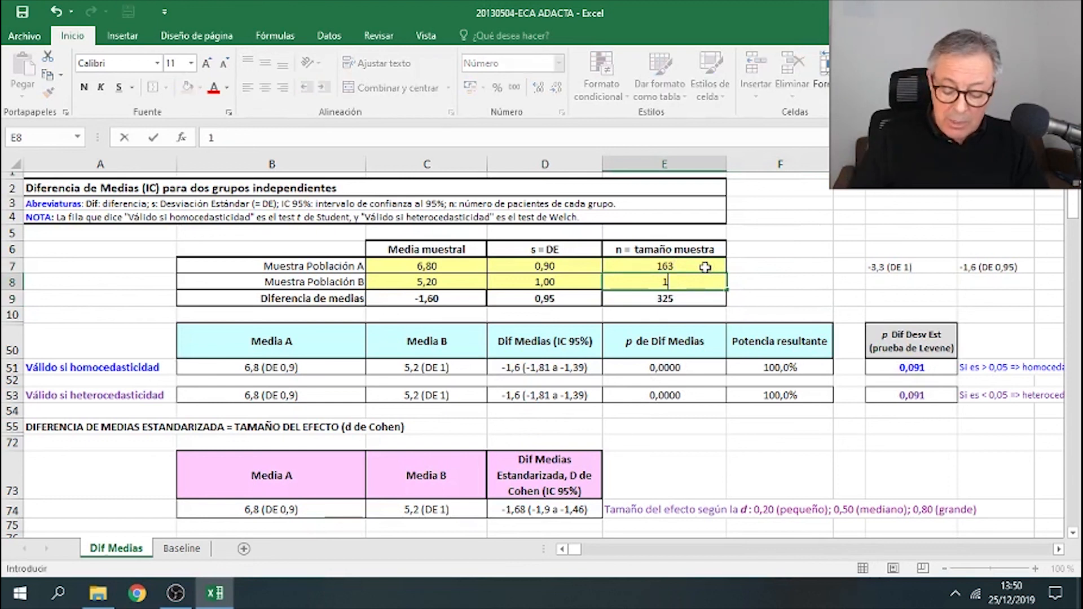
{"action": "key", "text": "Return"}
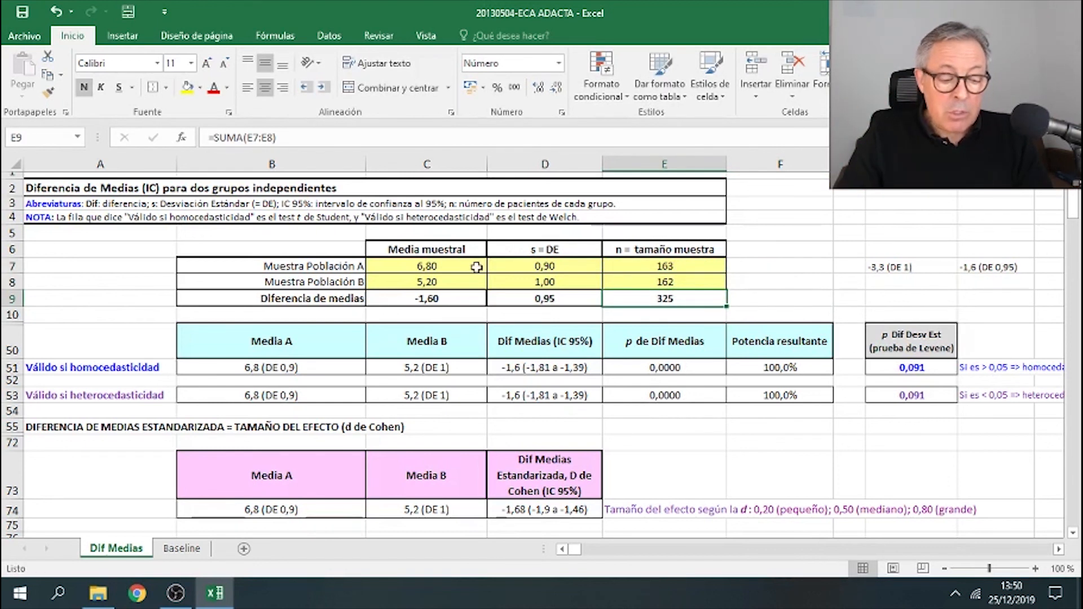
- Clear the means and SDs, then enter mean -3,3 and SD 1 for population A
{"action": "left_click_drag", "start_coordinate": [477, 267], "coordinate": [587, 281]}
{"action": "key", "text": "Delete"}
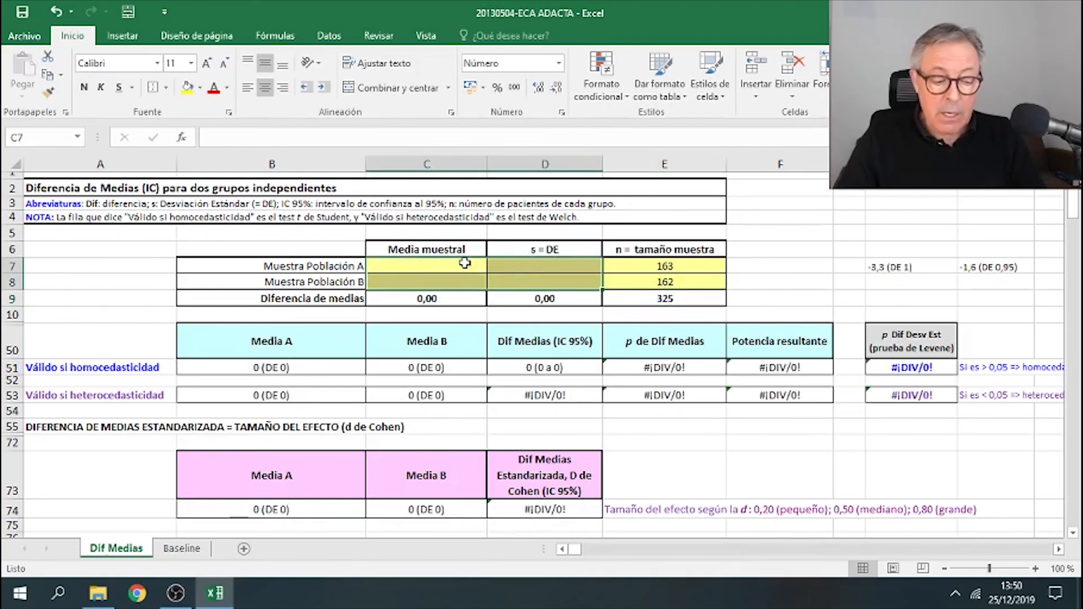
{"action": "left_click", "coordinate": [465, 263]}
{"action": "type", "text": "-3,3"}
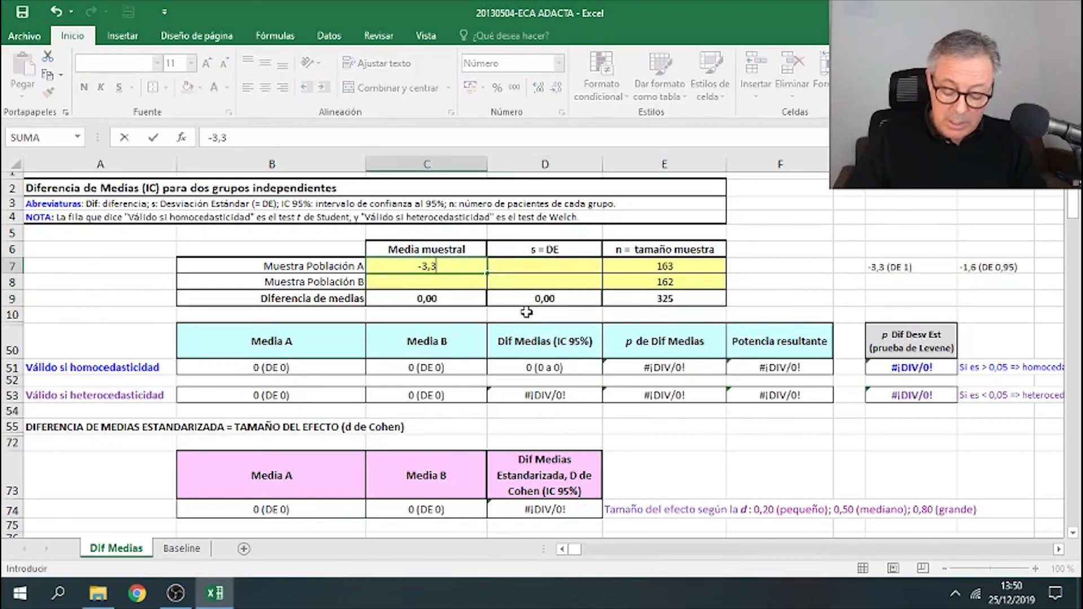
{"action": "key", "text": "Tab"}
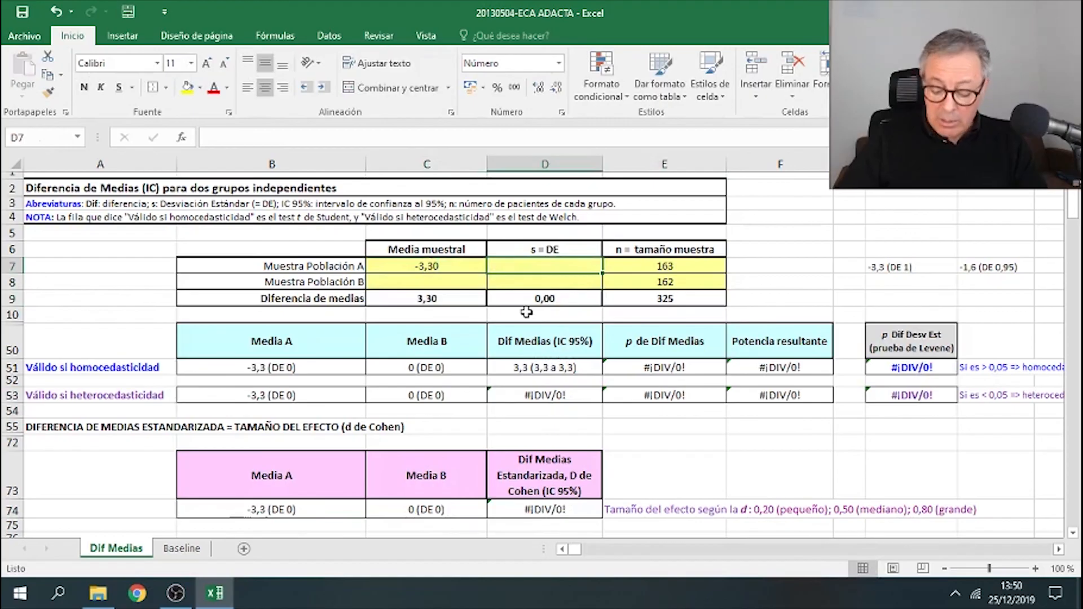
{"action": "type", "text": "1"}
{"action": "key", "text": "Return"}
- Enter mean -1,60 and SD 0,95 for population B
{"action": "key", "text": "Left"}
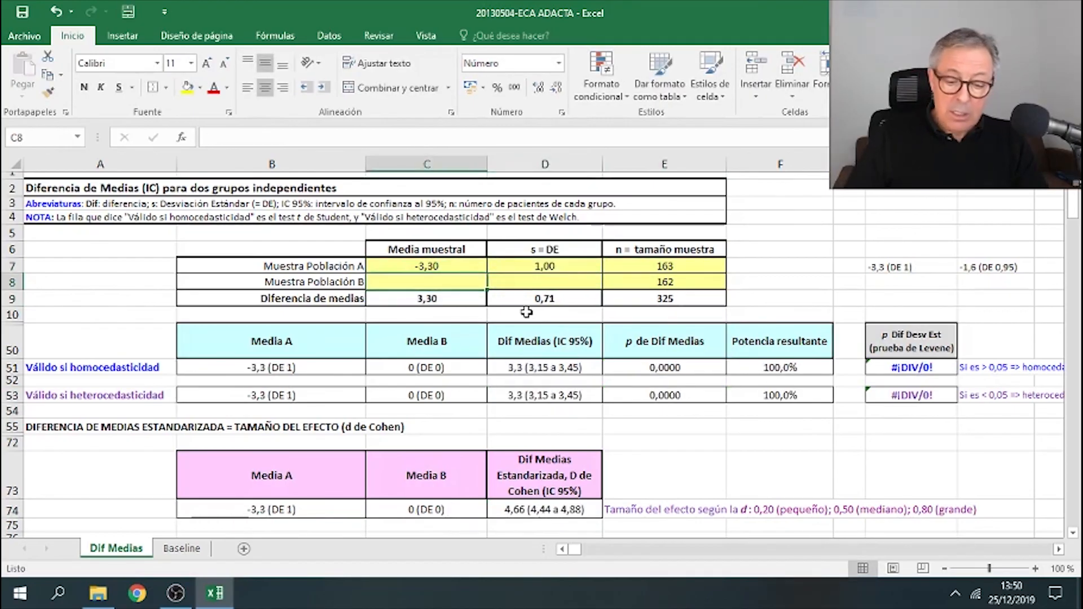
{"action": "type", "text": "-"}
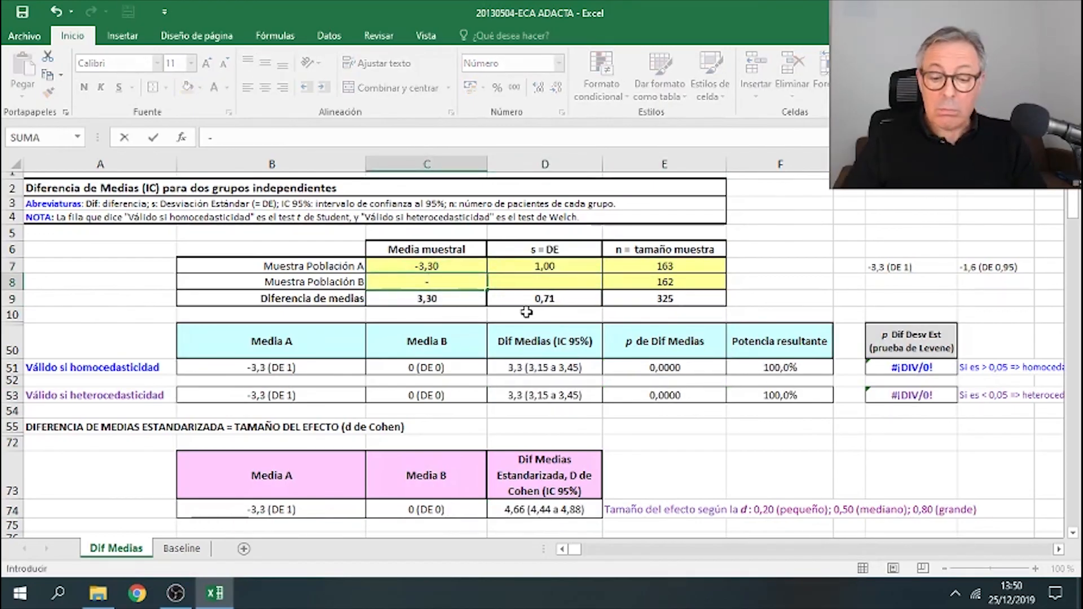
{"action": "type", "text": "1,60"}
{"action": "key", "text": "Tab"}
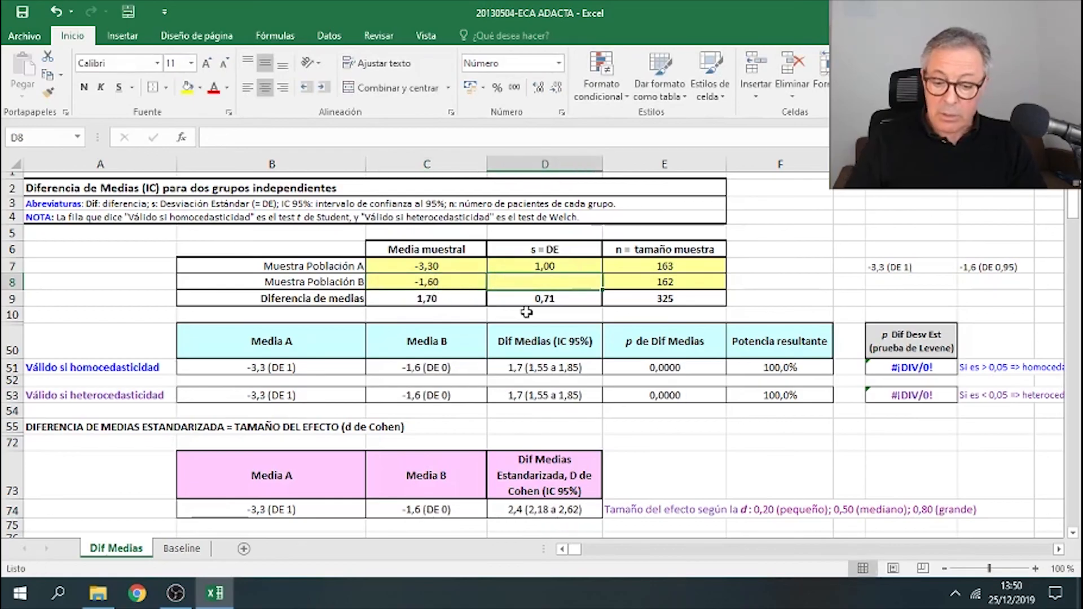
{"action": "type", "text": ",95"}
{"action": "key", "text": "Return"}
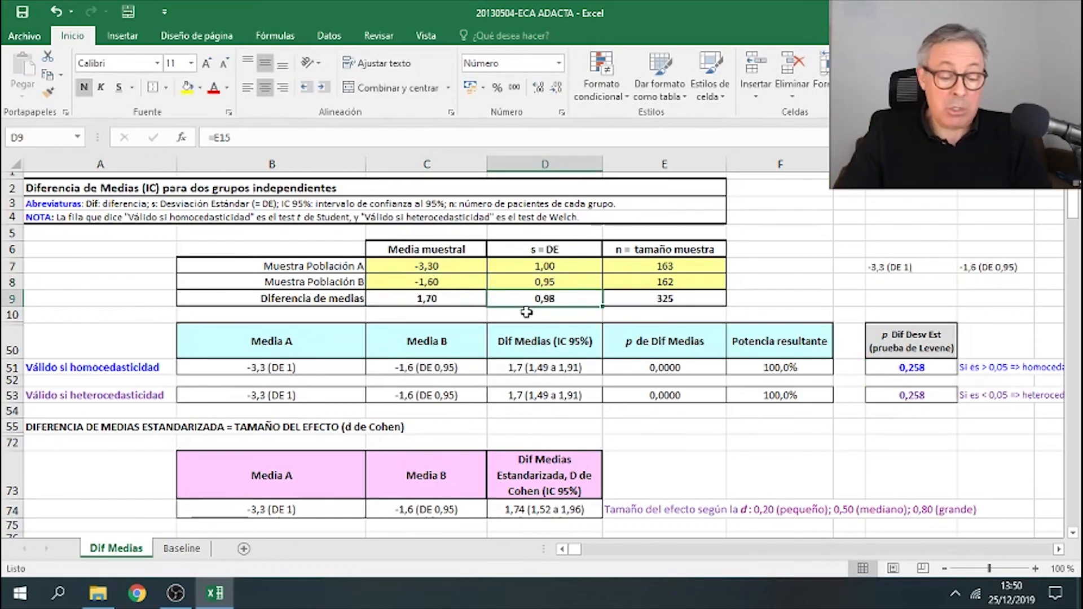
- Copy the homoscedastic difference of means with its CI into the DAS28-VSG Diferencia de los cambios cell
{"action": "left_click", "coordinate": [776, 250]}
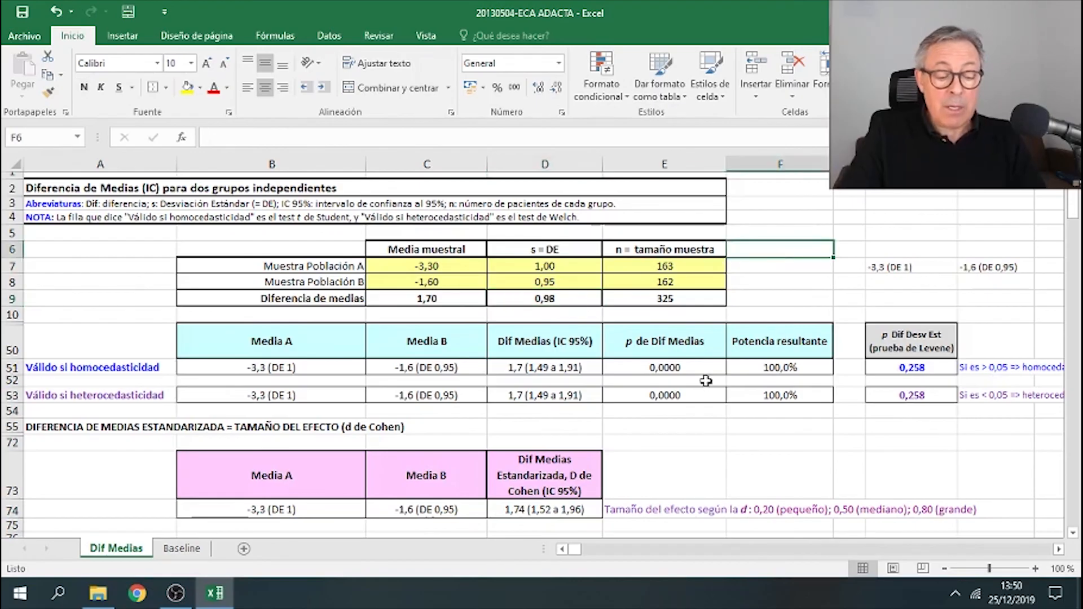
{"action": "left_click", "coordinate": [912, 368]}
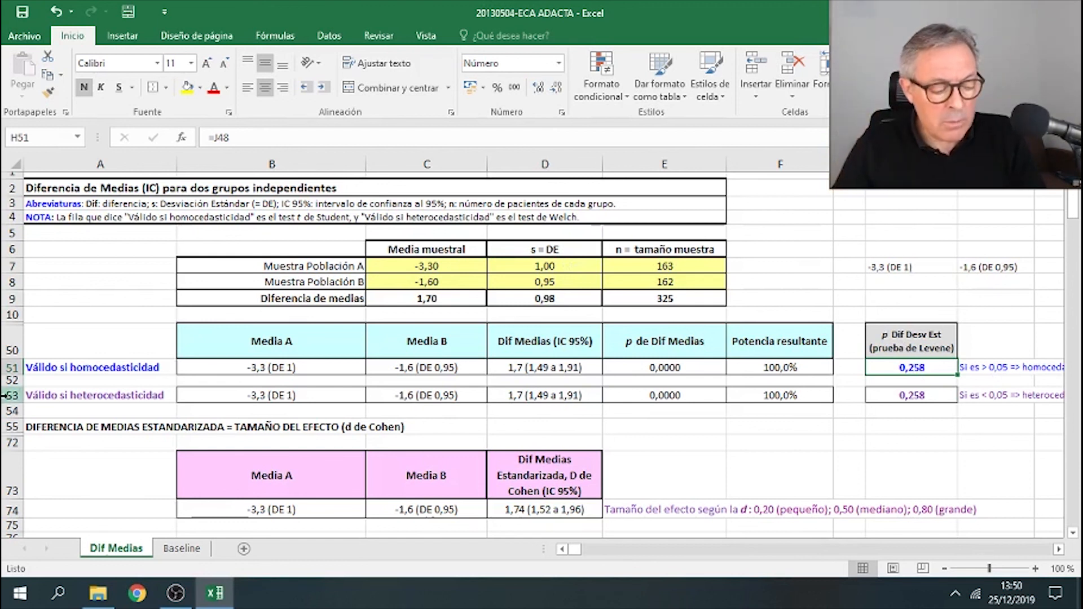
{"action": "left_click_drag", "start_coordinate": [119, 373], "coordinate": [833, 368]}
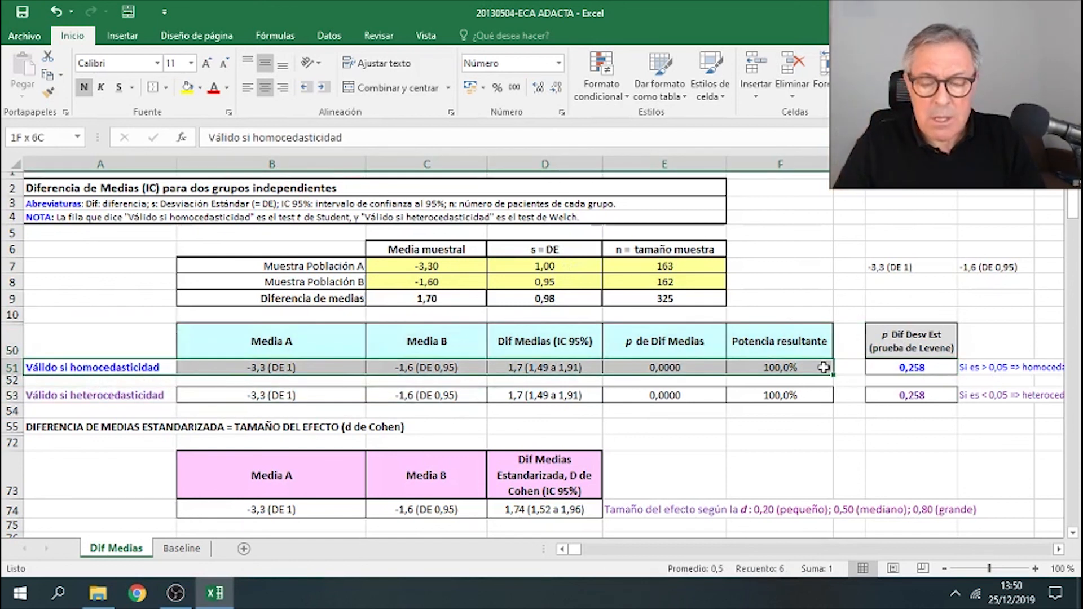
{"action": "left_click", "coordinate": [567, 368]}
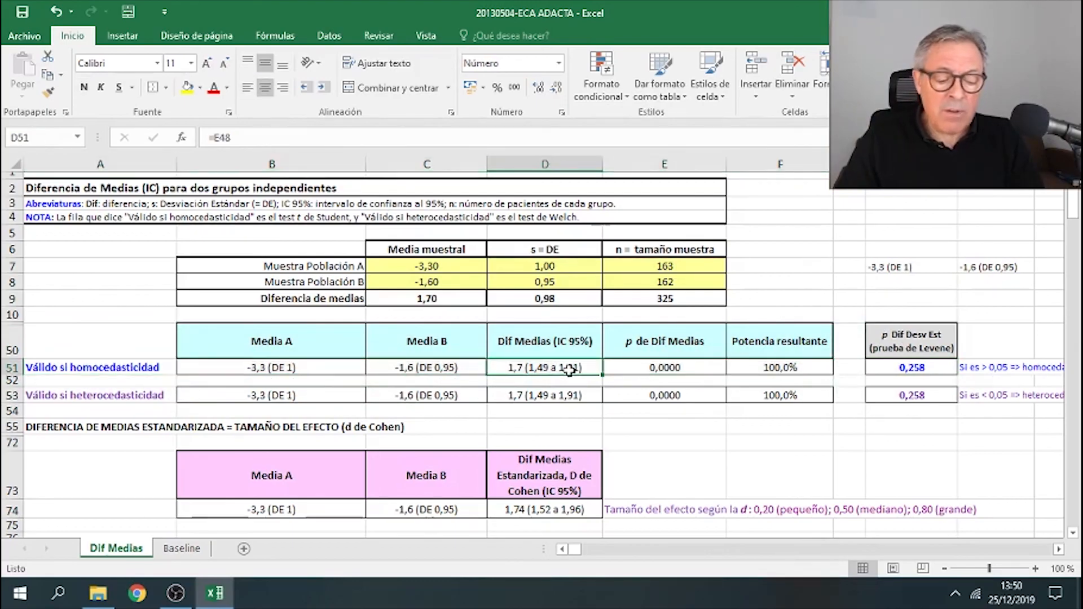
{"action": "right_click", "coordinate": [569, 369]}
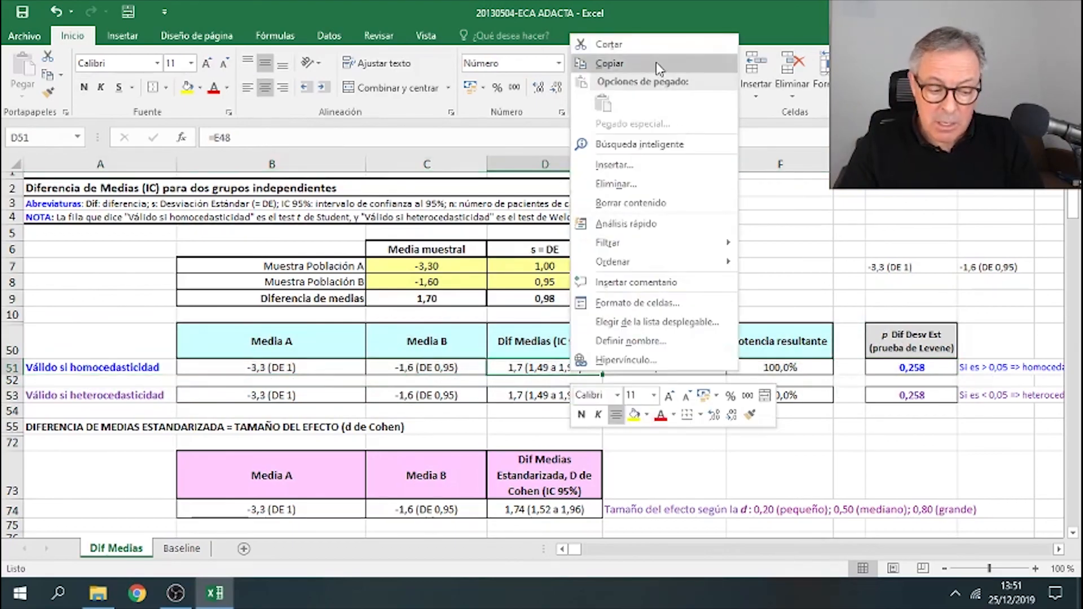
{"action": "left_click", "coordinate": [671, 63]}
{"action": "scroll", "coordinate": [682, 284], "scroll_direction": "down", "scroll_amount": 7}
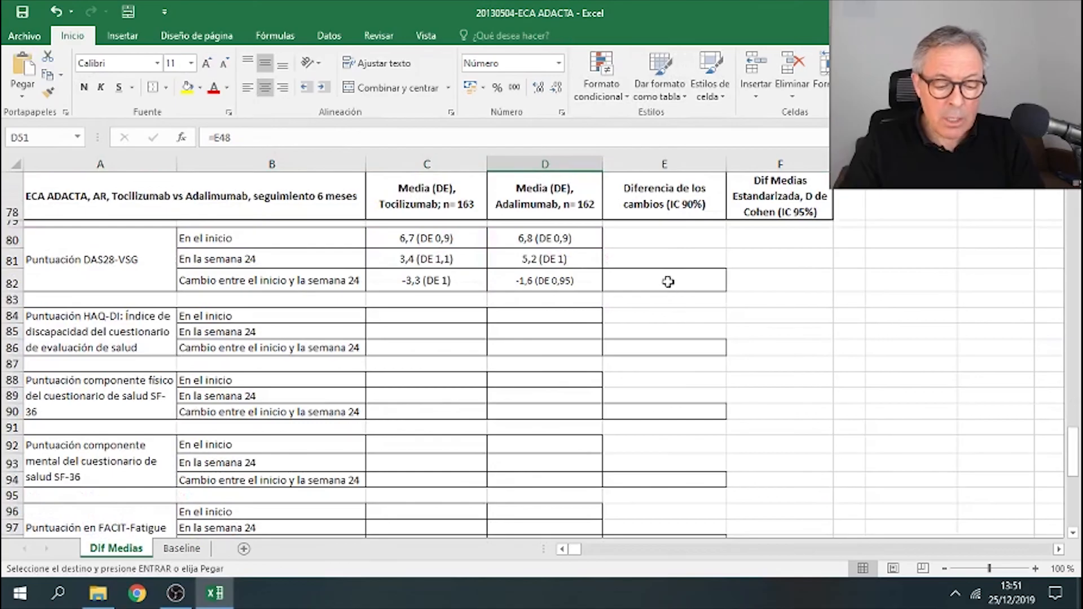
{"action": "right_click", "coordinate": [668, 282]}
{"action": "left_click", "coordinate": [697, 310]}
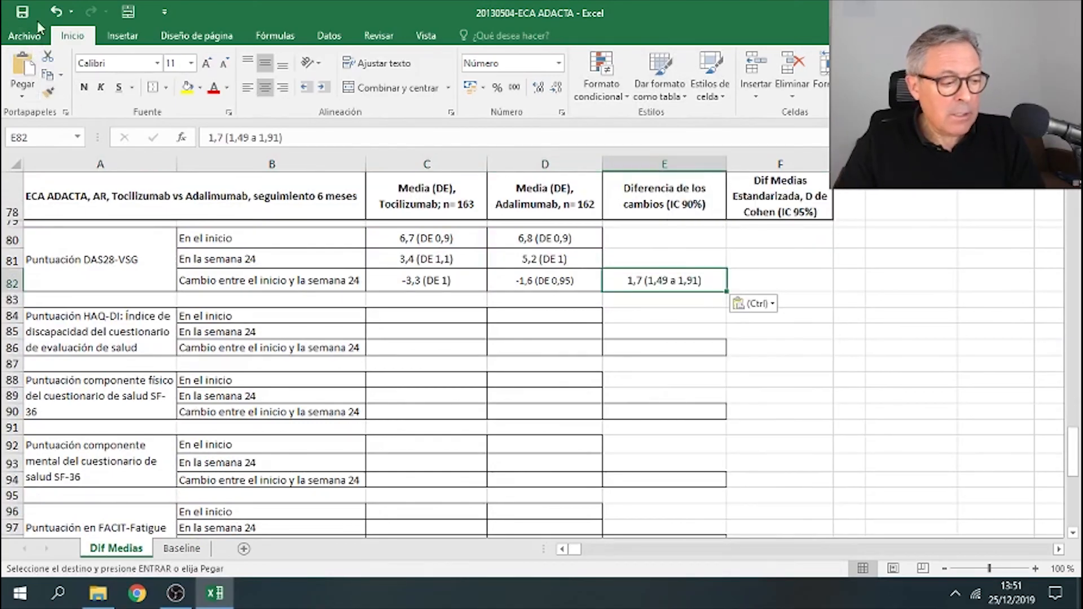
{"action": "key", "text": "Escape"}
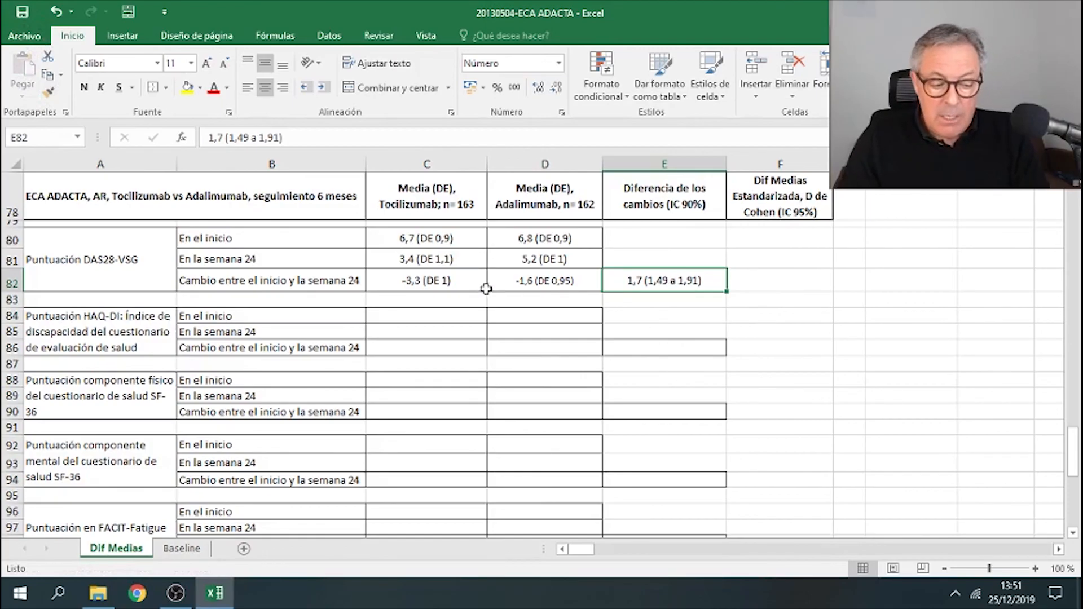
- Copy the standardized difference of means (Cohen's d) with its 95% CI as values into the DAS28-VSG Dif Medias Estandarizada cell
{"action": "left_click", "coordinate": [461, 286]}
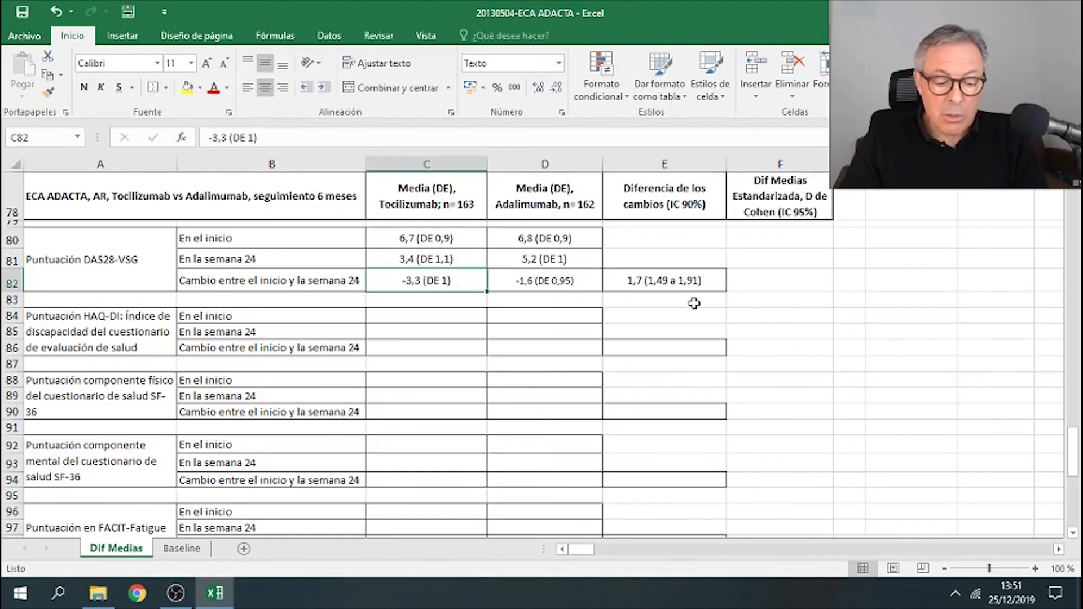
{"action": "left_click", "coordinate": [670, 281]}
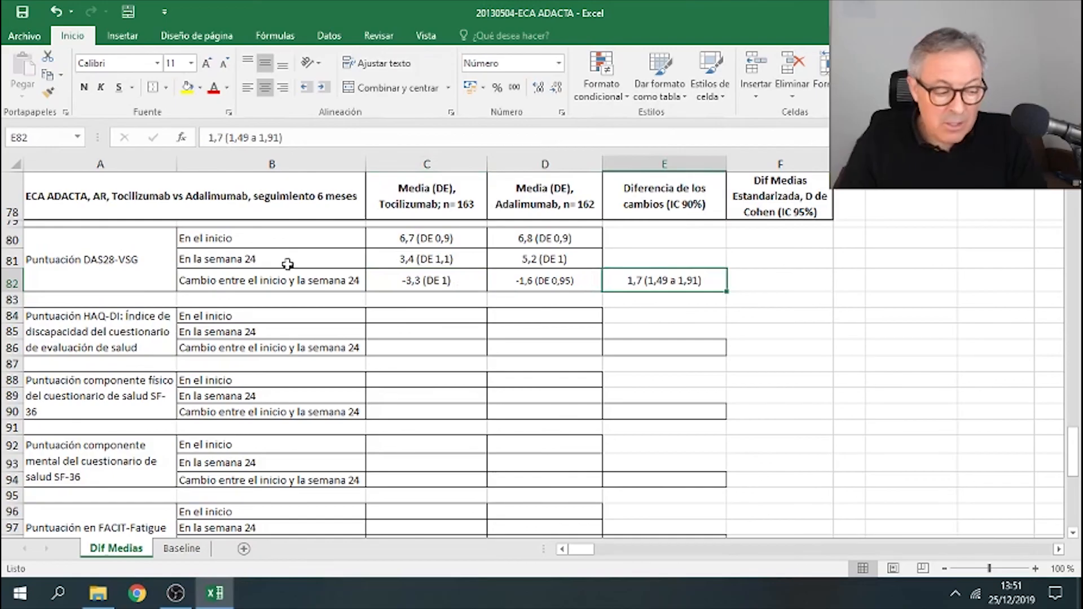
{"action": "left_click", "coordinate": [164, 262]}
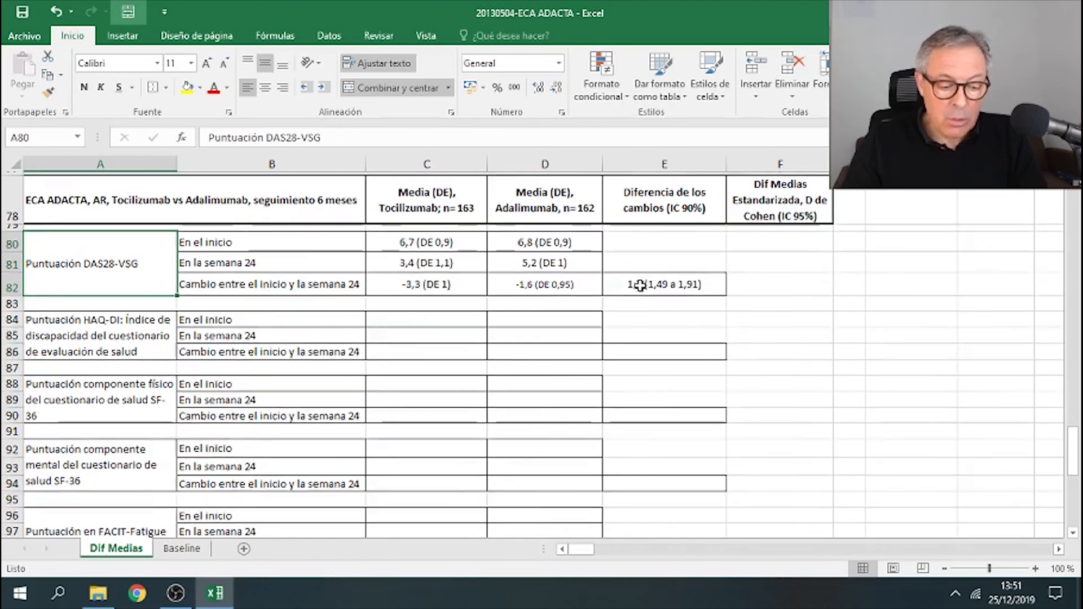
{"action": "scroll", "coordinate": [632, 286], "scroll_direction": "up", "scroll_amount": 3}
{"action": "left_click", "coordinate": [591, 304]}
{"action": "right_click", "coordinate": [590, 305]}
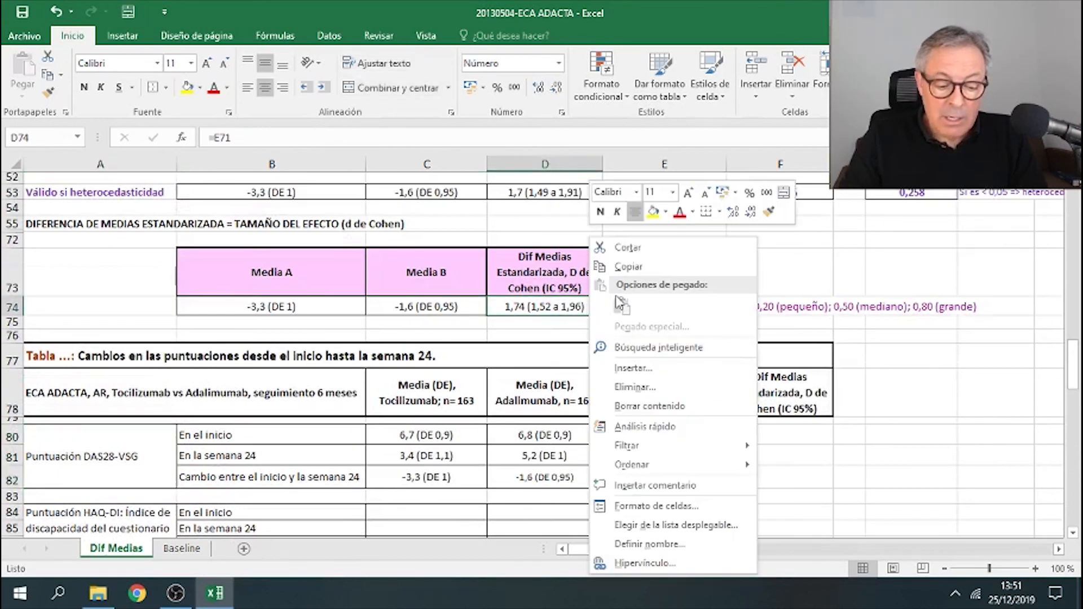
{"action": "left_click", "coordinate": [638, 269]}
{"action": "scroll", "coordinate": [774, 358], "scroll_direction": "down", "scroll_amount": 1}
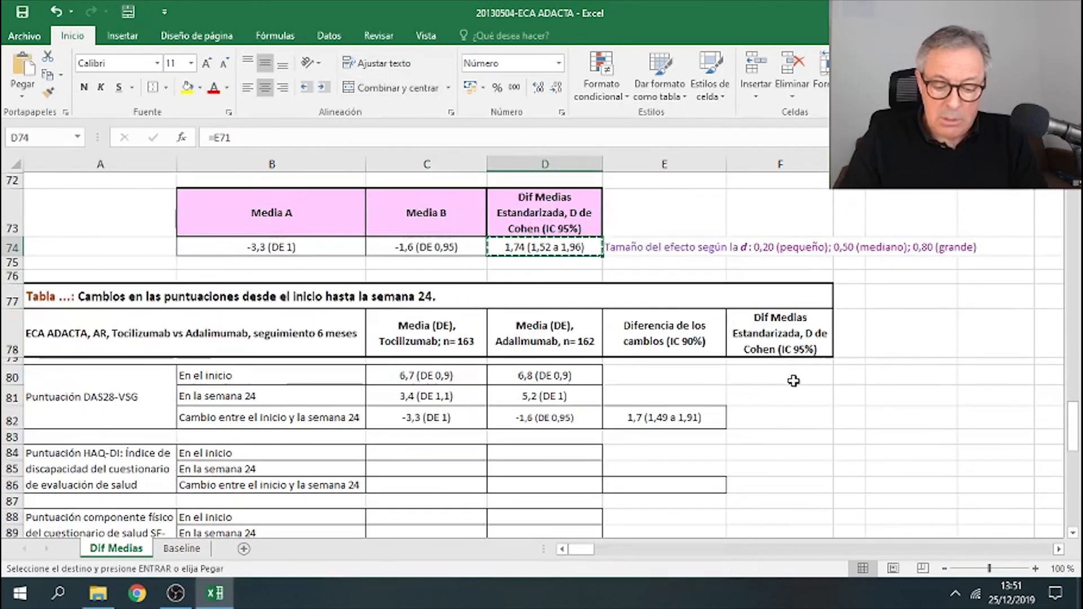
{"action": "right_click", "coordinate": [783, 417]}
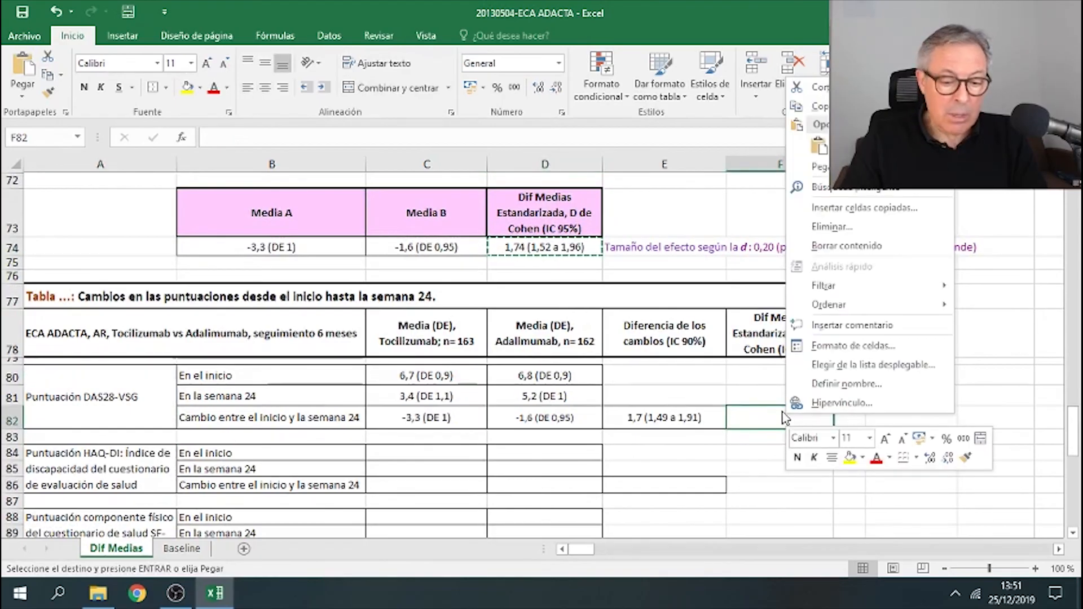
{"action": "left_click", "coordinate": [820, 148]}
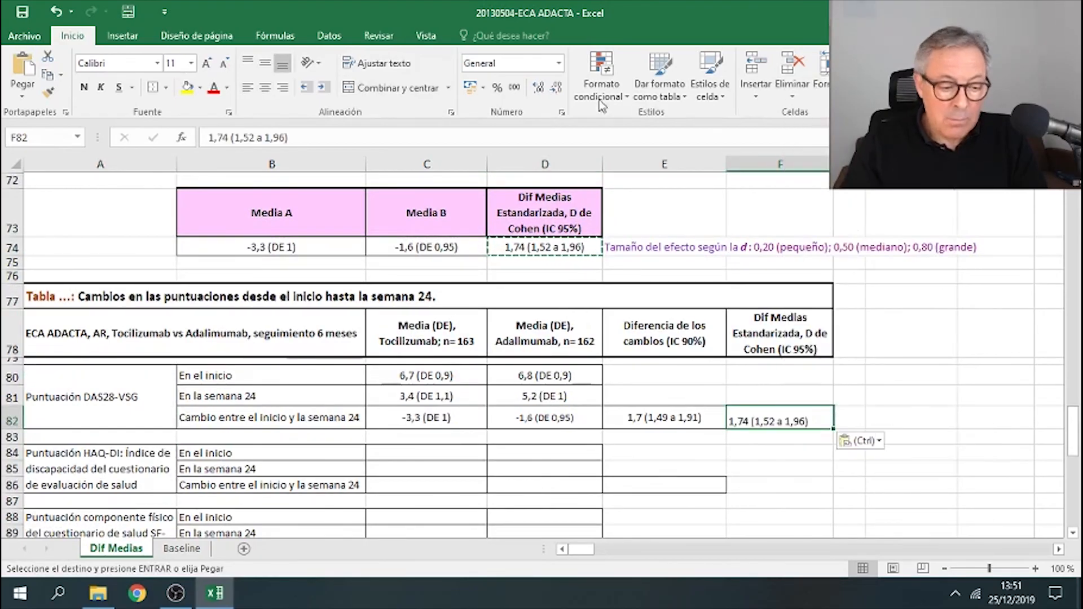
- Apply a border to the pasted Cohen's d cell for the DAS28-VSG change row
{"action": "left_click", "coordinate": [265, 88]}
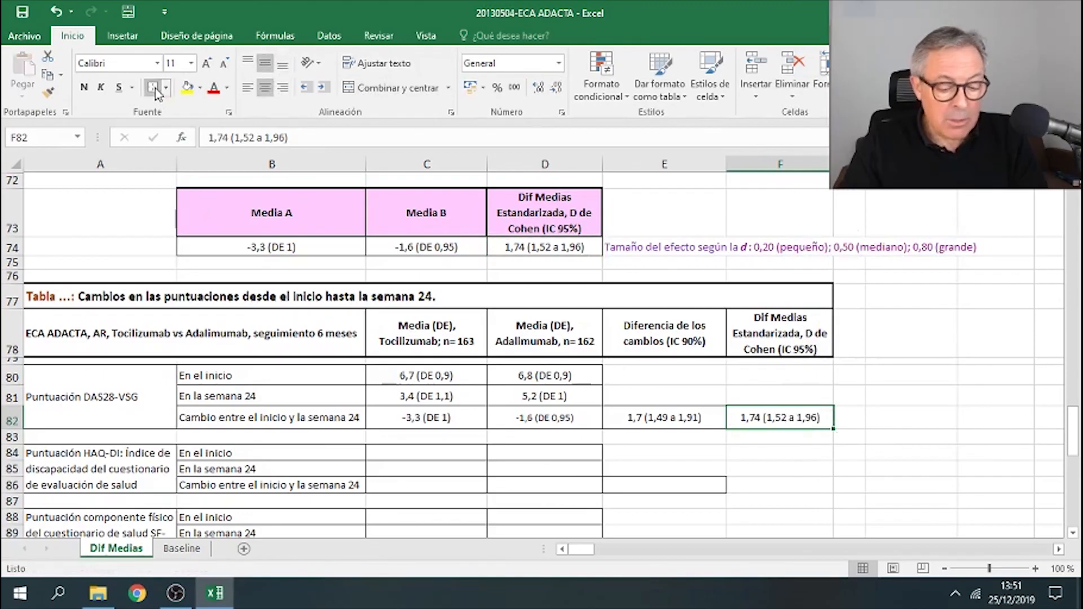
{"action": "left_click", "coordinate": [882, 377]}
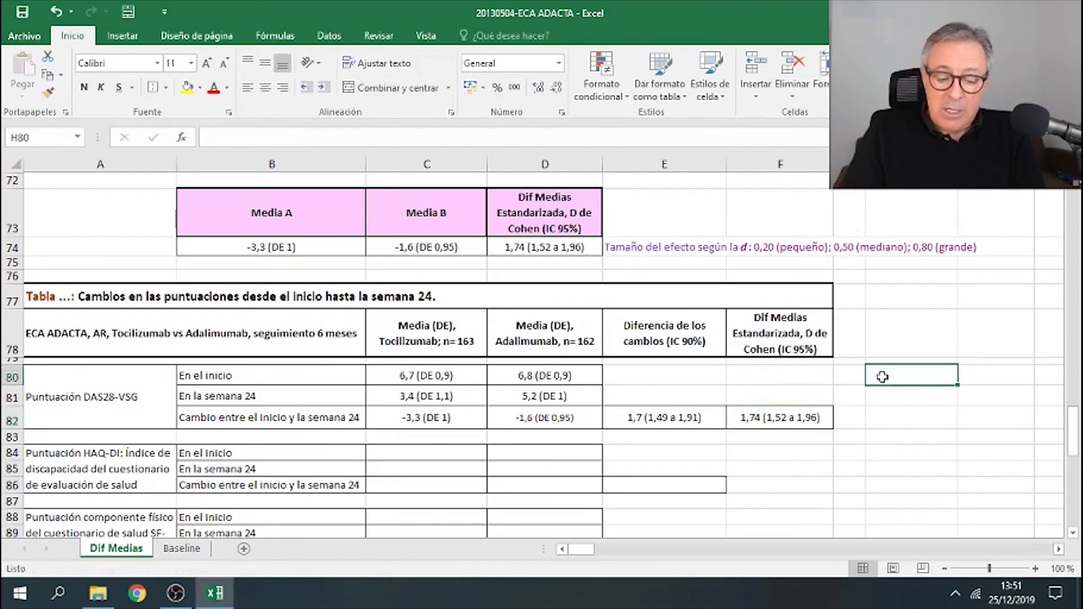
{"action": "left_click", "coordinate": [789, 419]}
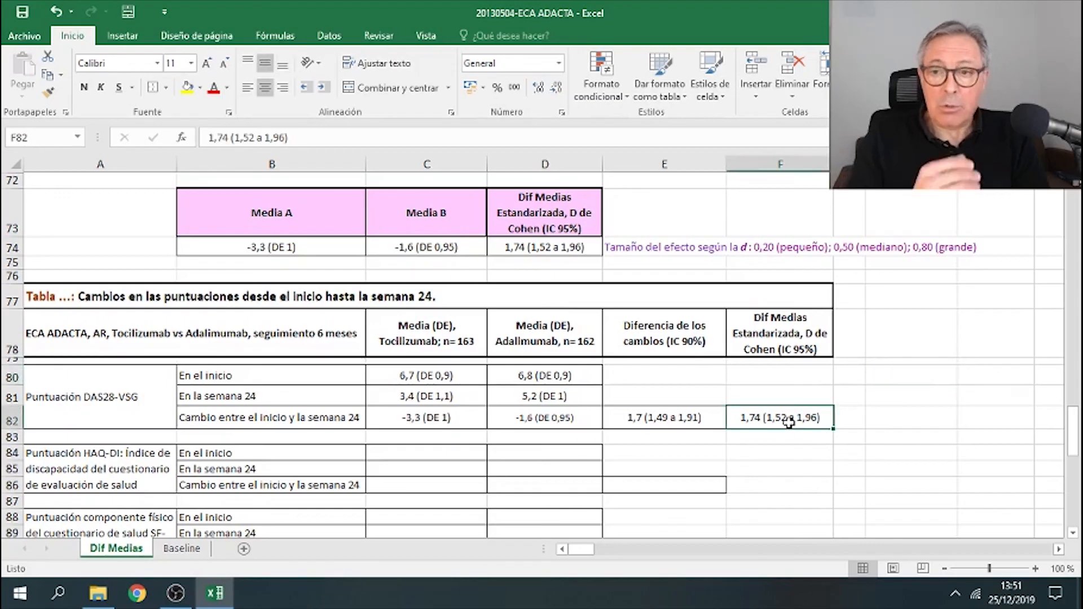